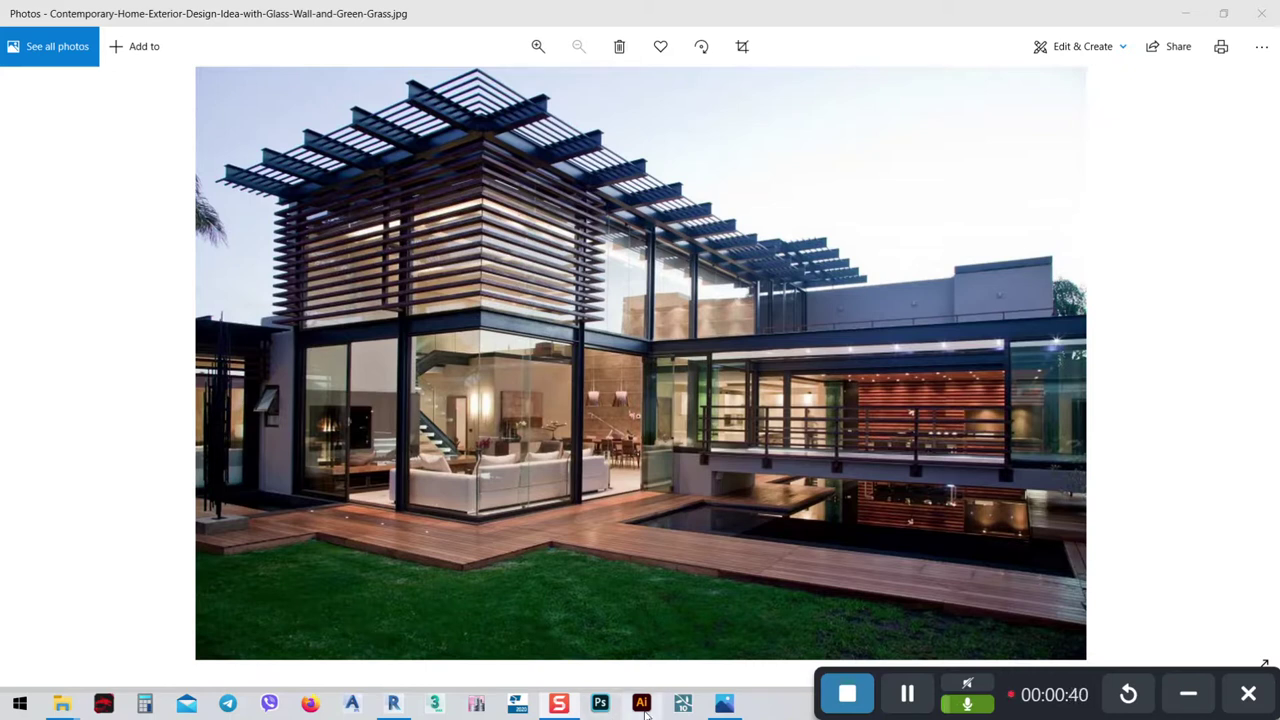
Switch between Revit and Photos to view the reference picture of the glass-walled house, and return to the empty Level 1 plan.
left_click(393, 703)
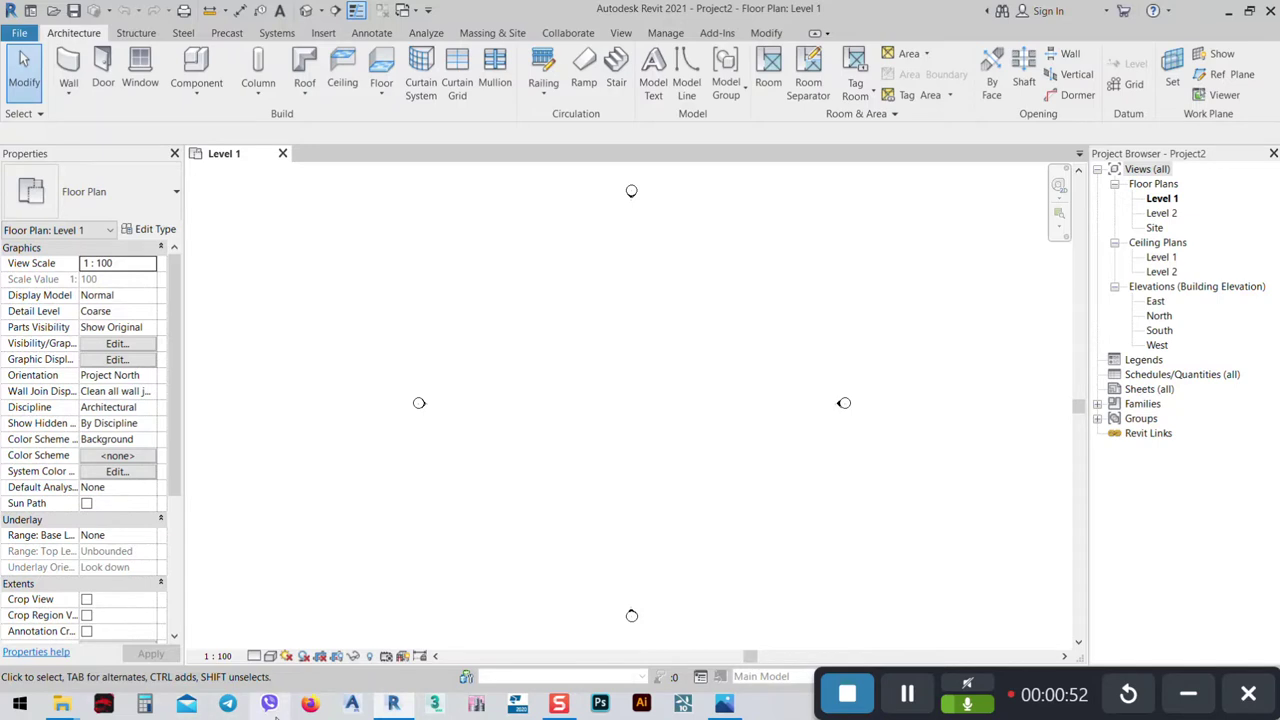
left_click(722, 704)
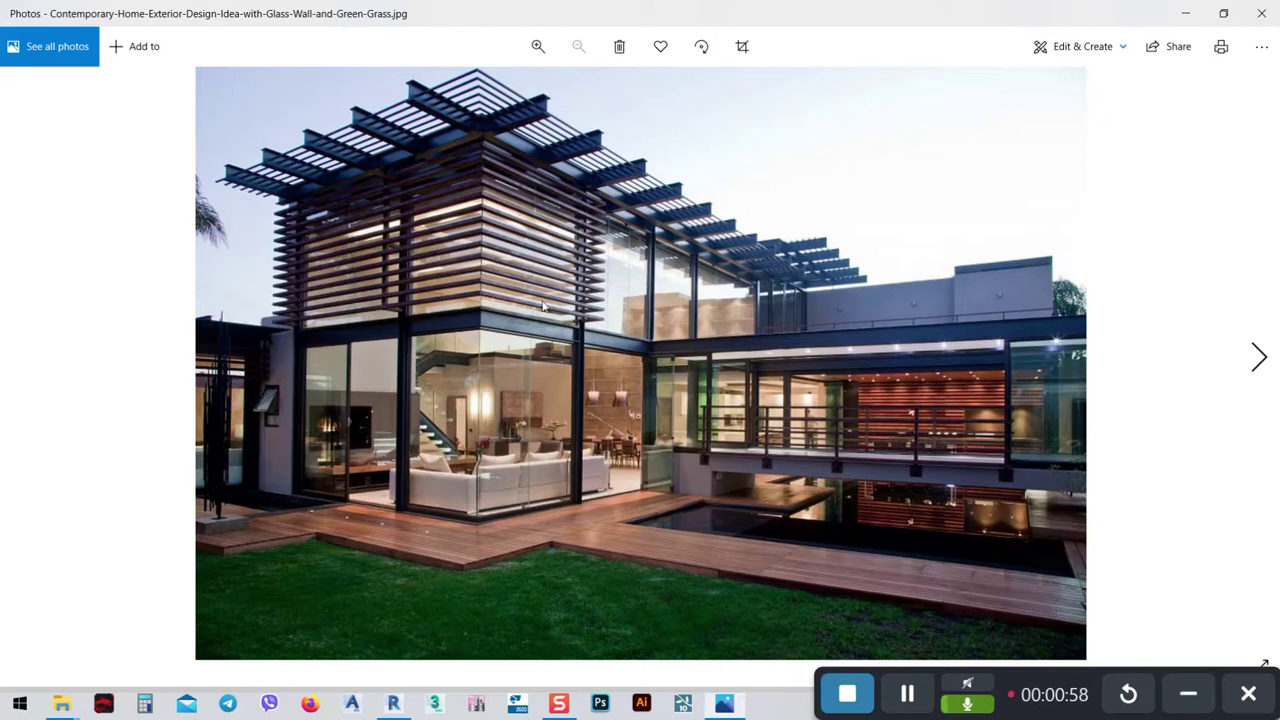
left_click(1195, 12)
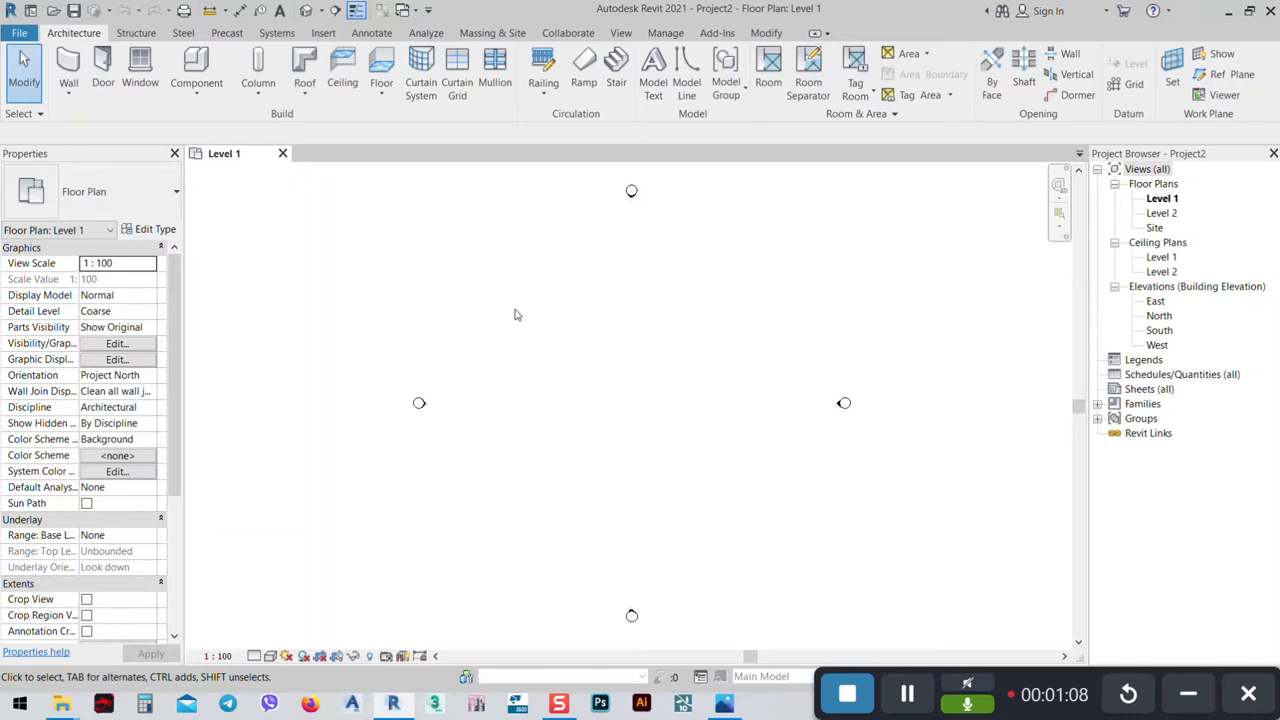
Start an architectural wall and choose the Curtain Wall Storefront type, checking the reference house photo for the facade style.
left_click(73, 96)
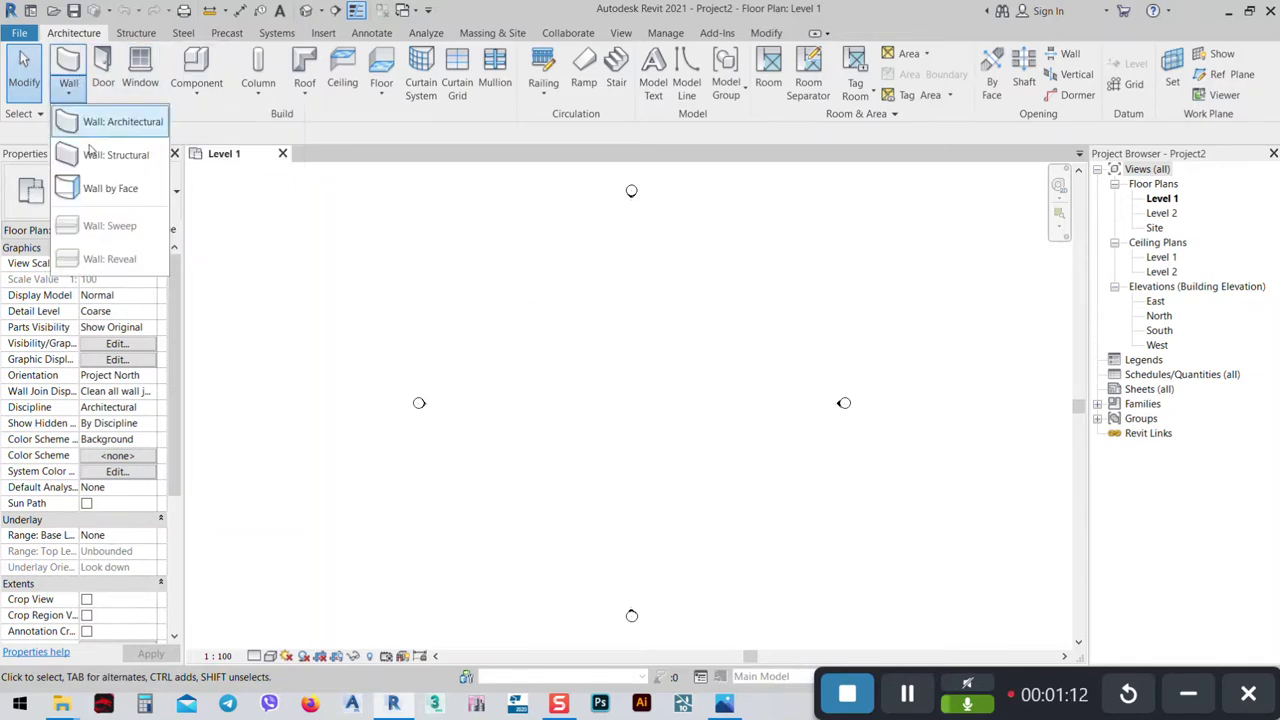
left_click(90, 122)
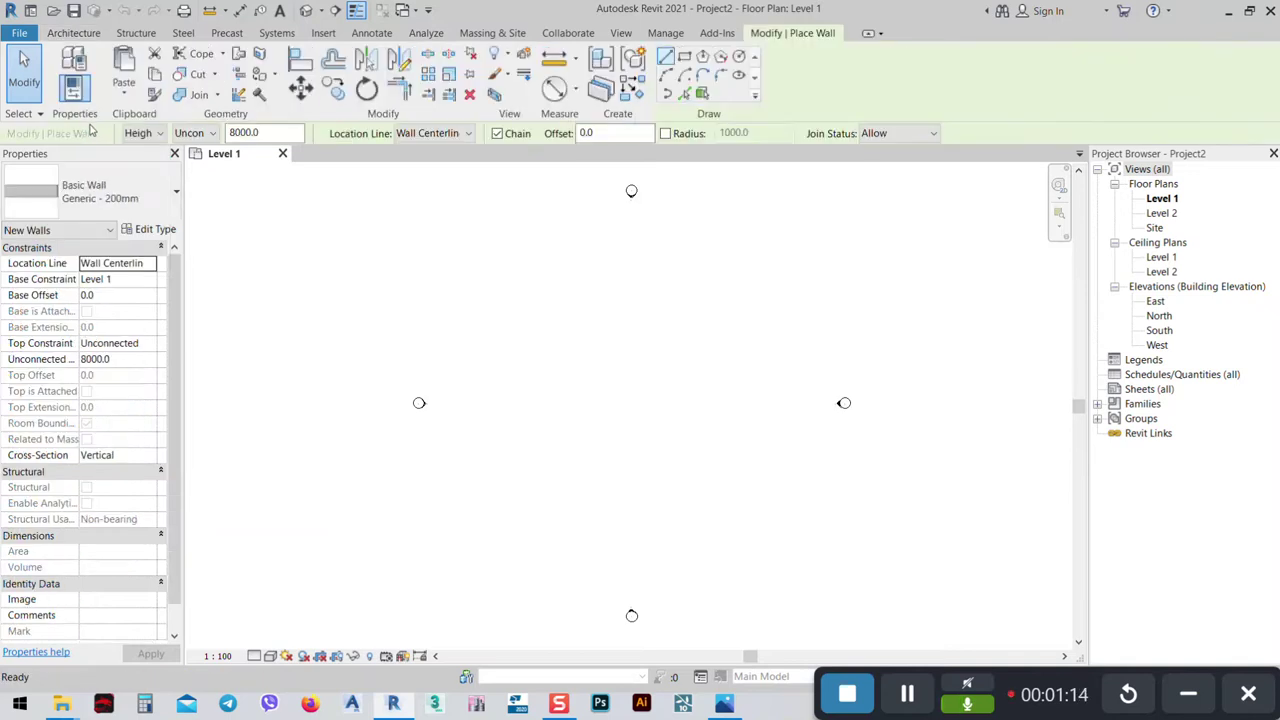
left_click(100, 191)
scroll(55, 625, "down", 1)
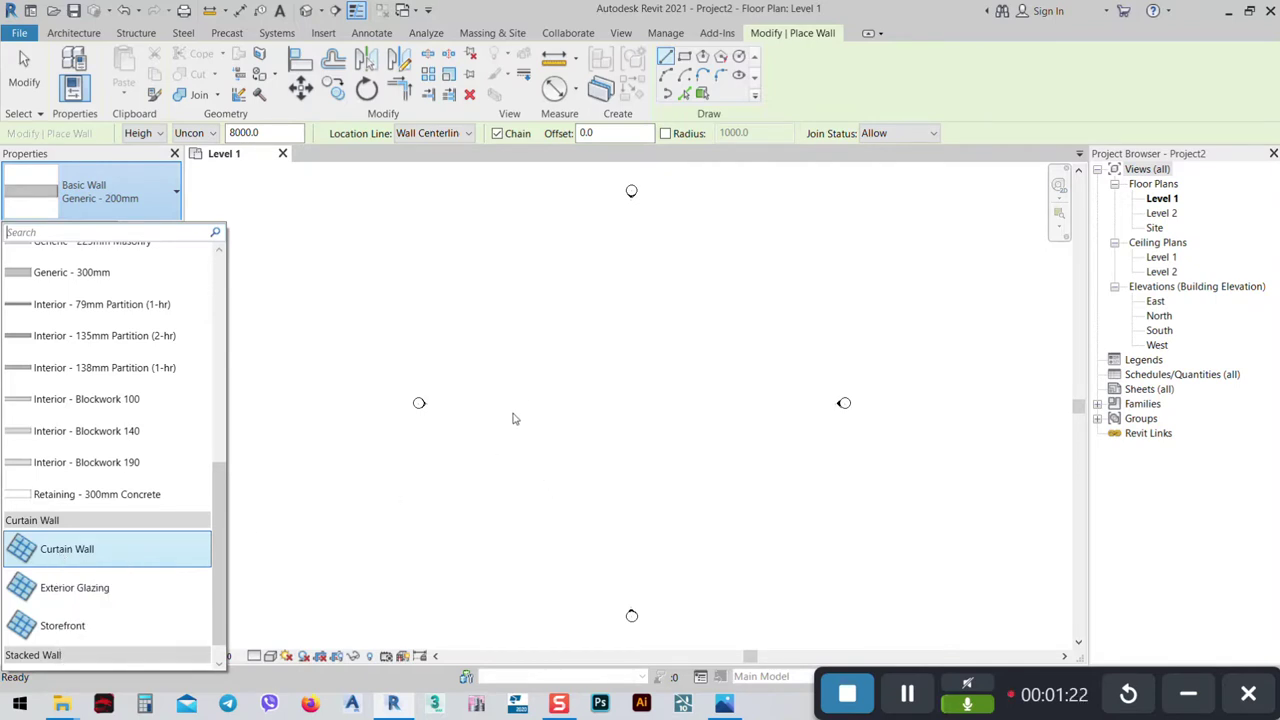
left_click(699, 380)
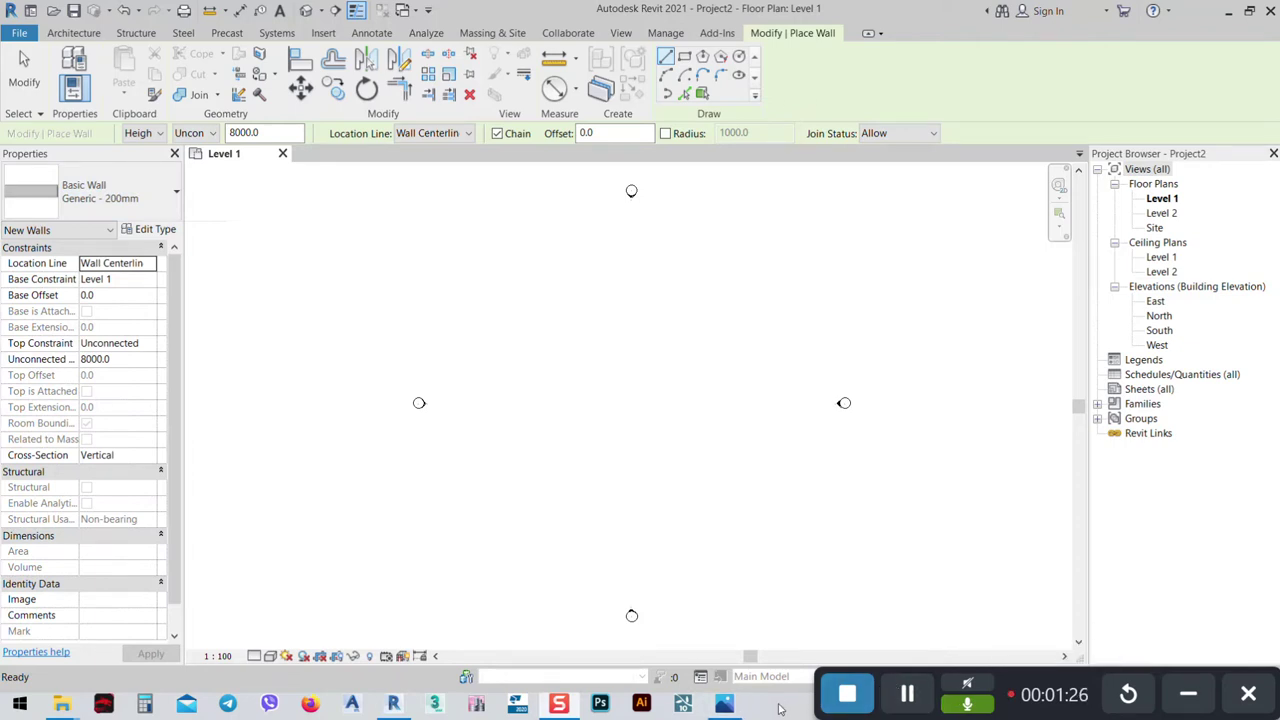
left_click(724, 703)
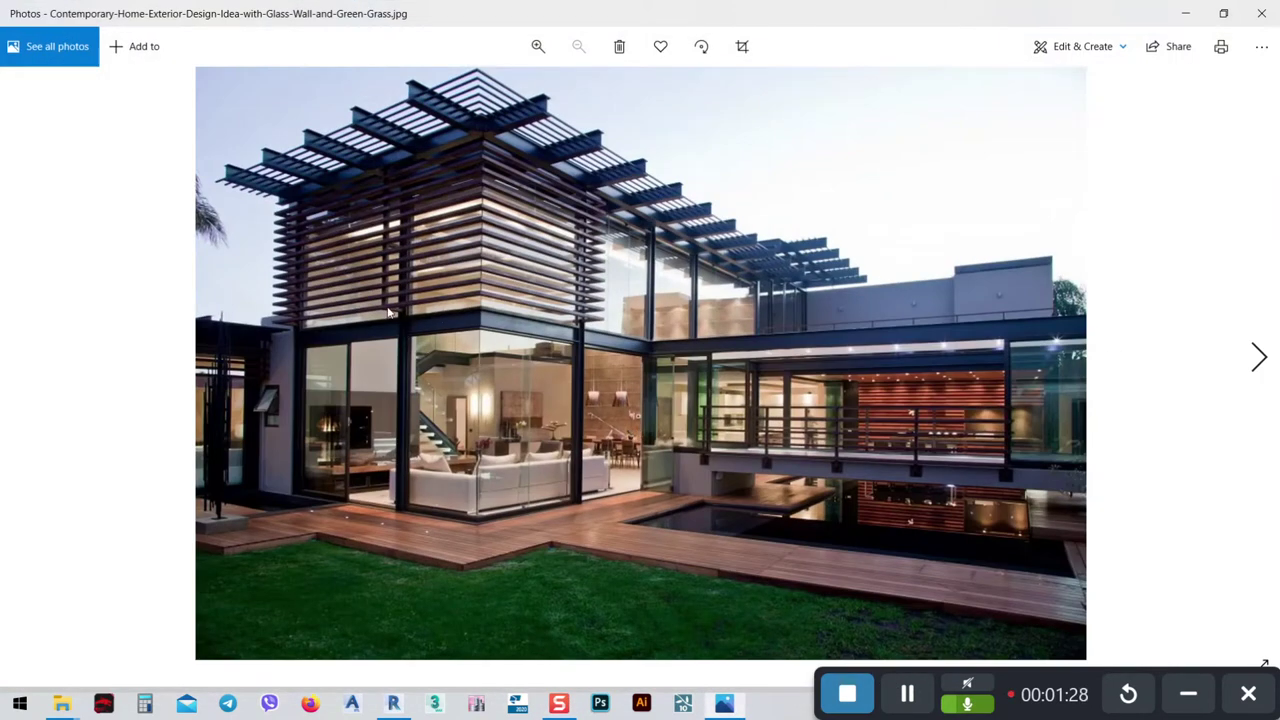
left_click(1187, 13)
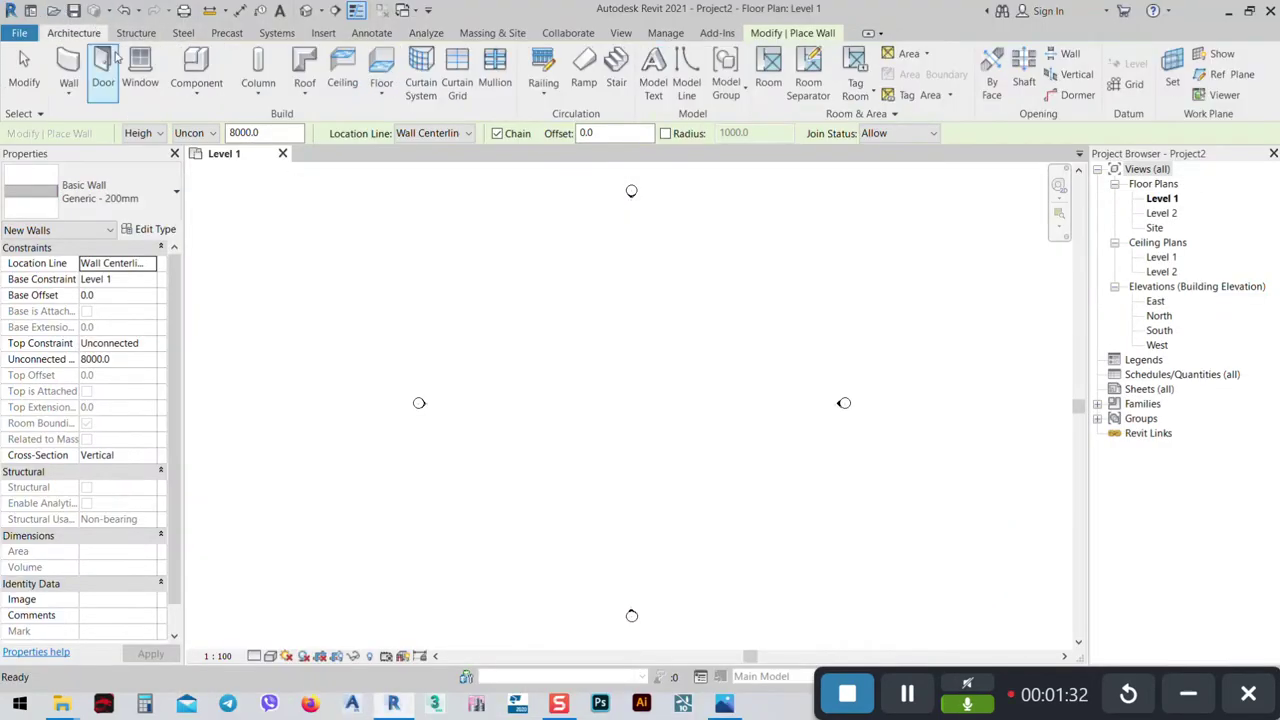
left_click(100, 190)
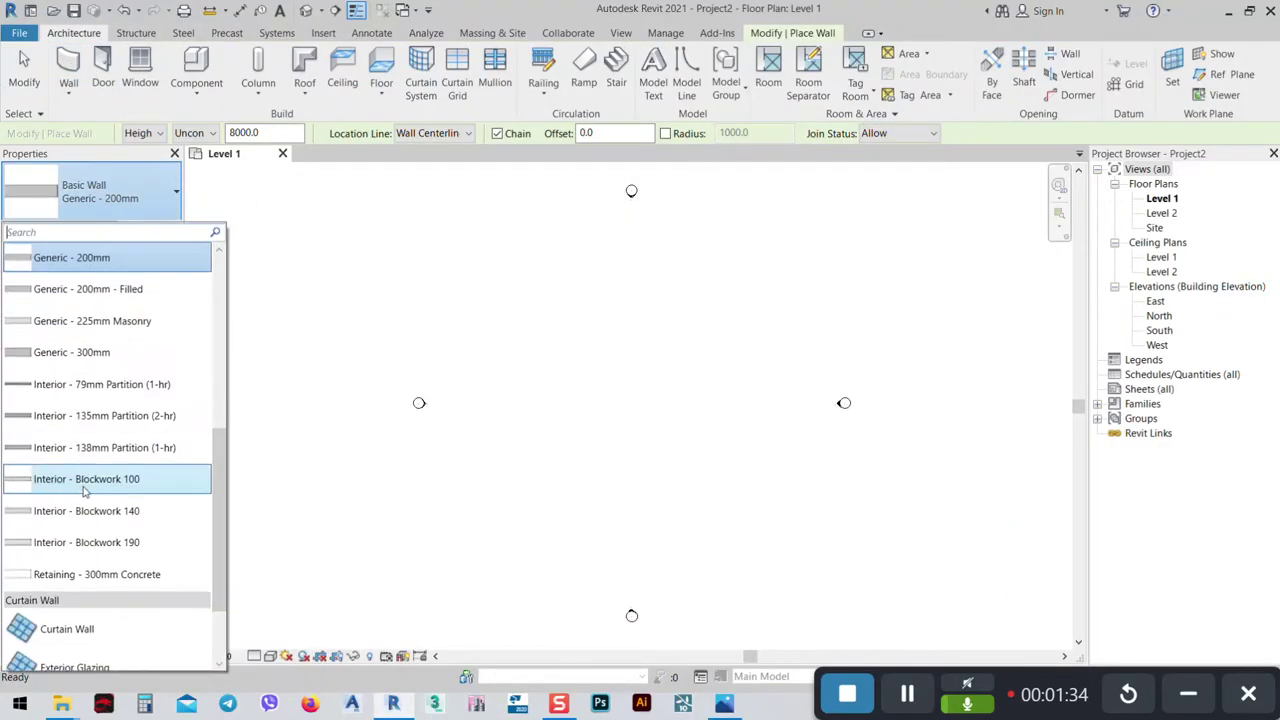
scroll(90, 545, "down", 1)
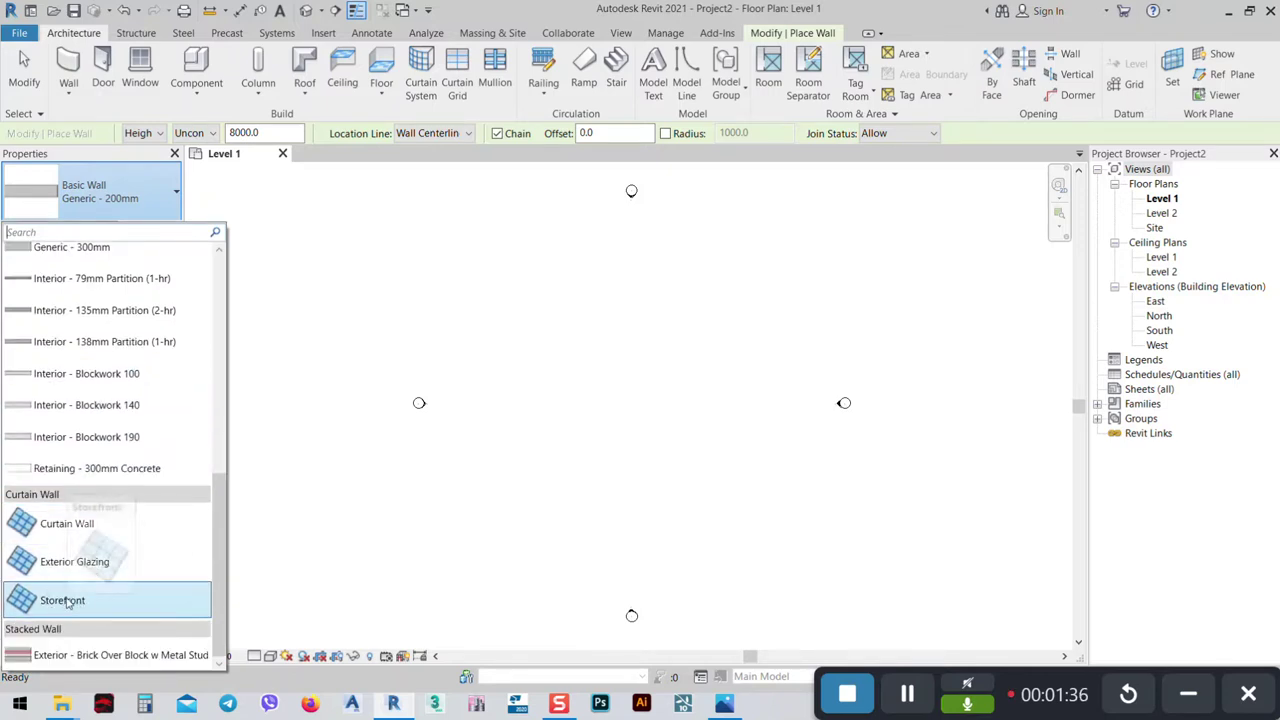
left_click(67, 601)
left_click(513, 370)
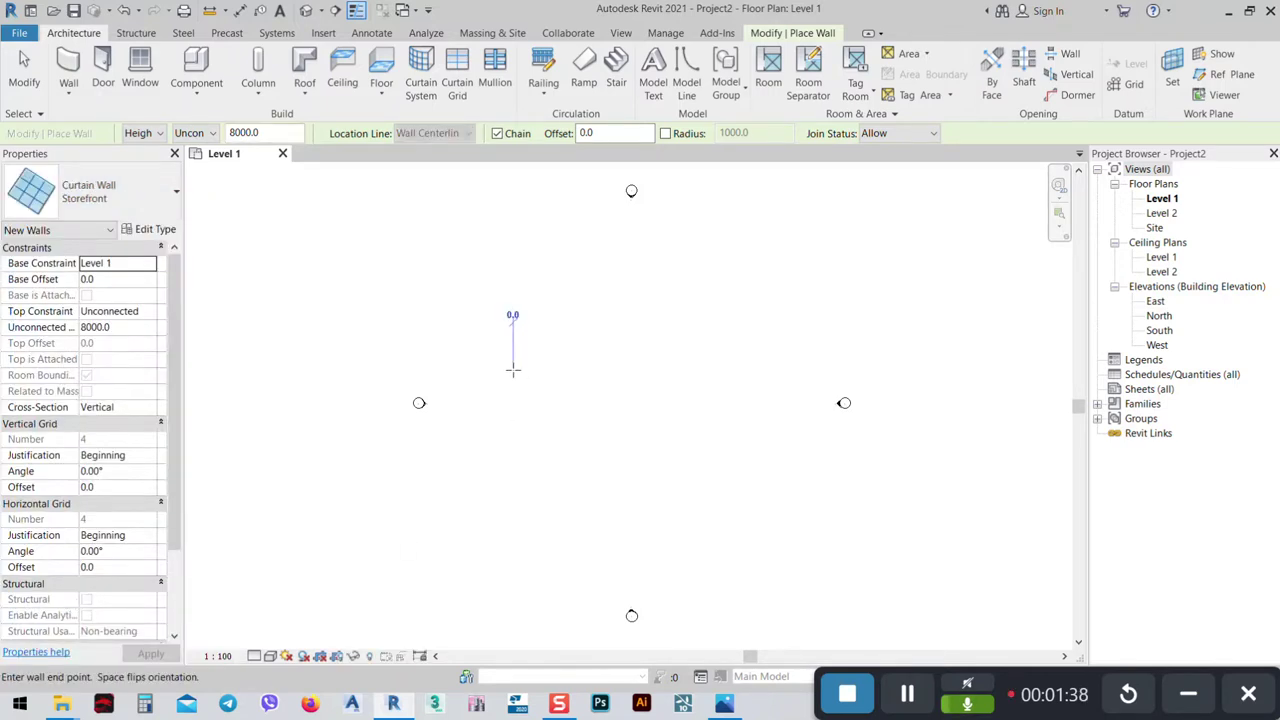
scroll(513, 390, "up", 1)
scroll(513, 392, "up", 1)
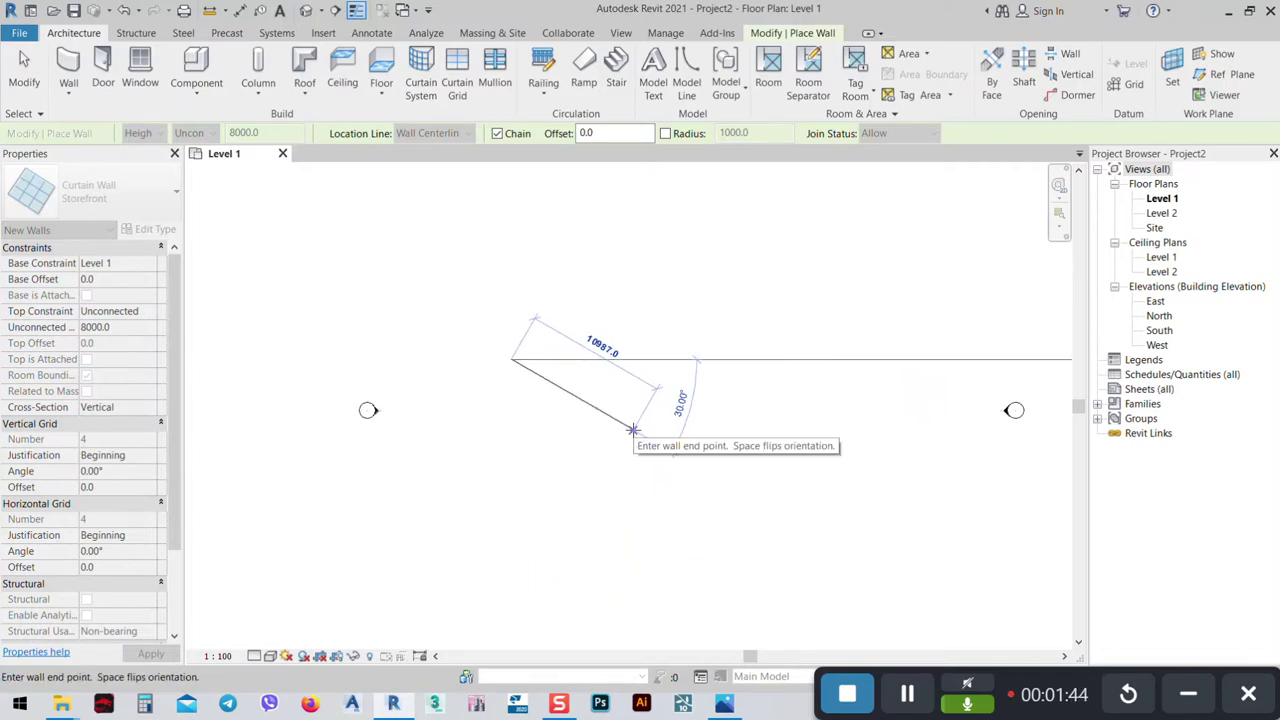
key("Escape")
Set the project's length units to meters with two decimal places.
key("u")
key("n")
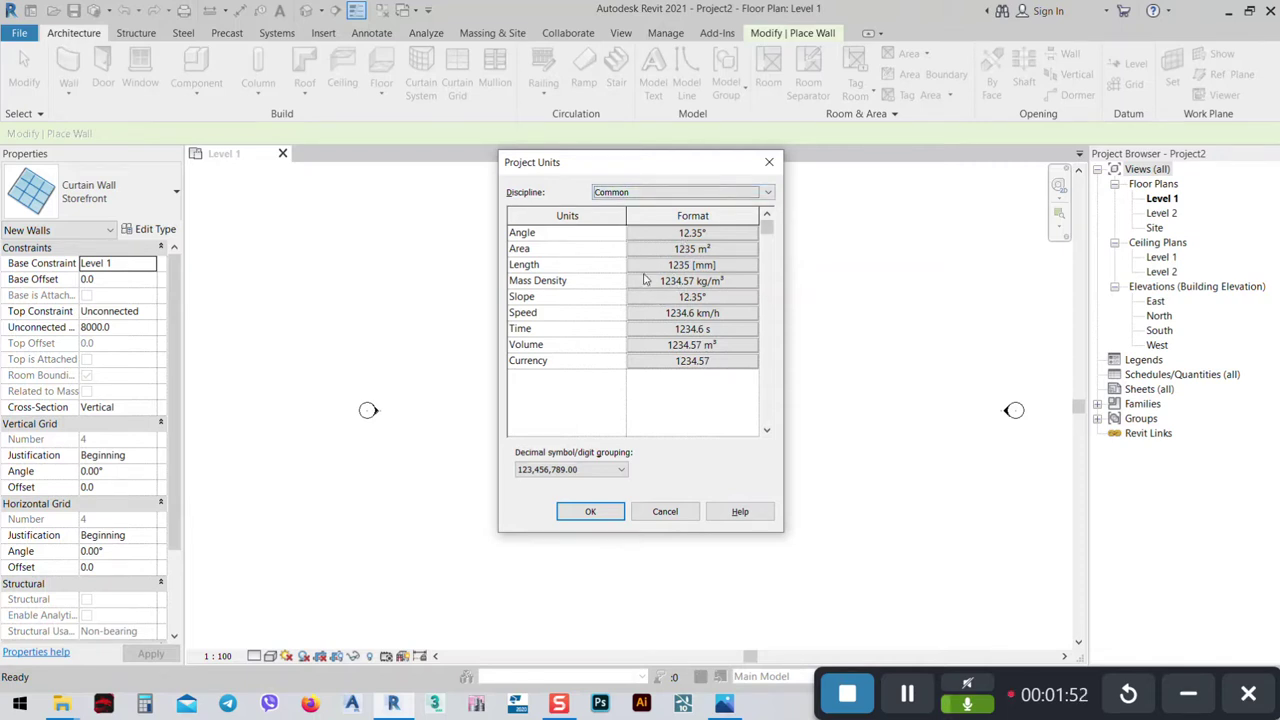
left_click(692, 265)
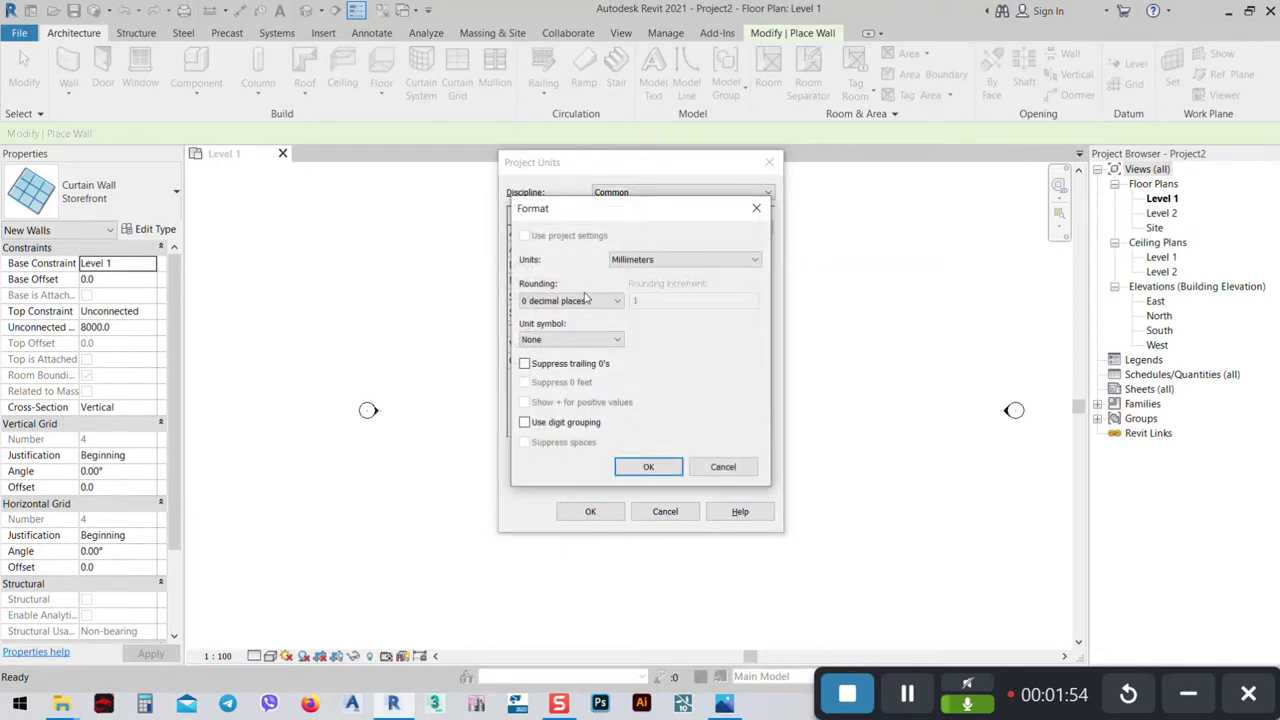
left_click(650, 259)
left_click(624, 316)
left_click(570, 300)
left_click(570, 381)
left_click(648, 467)
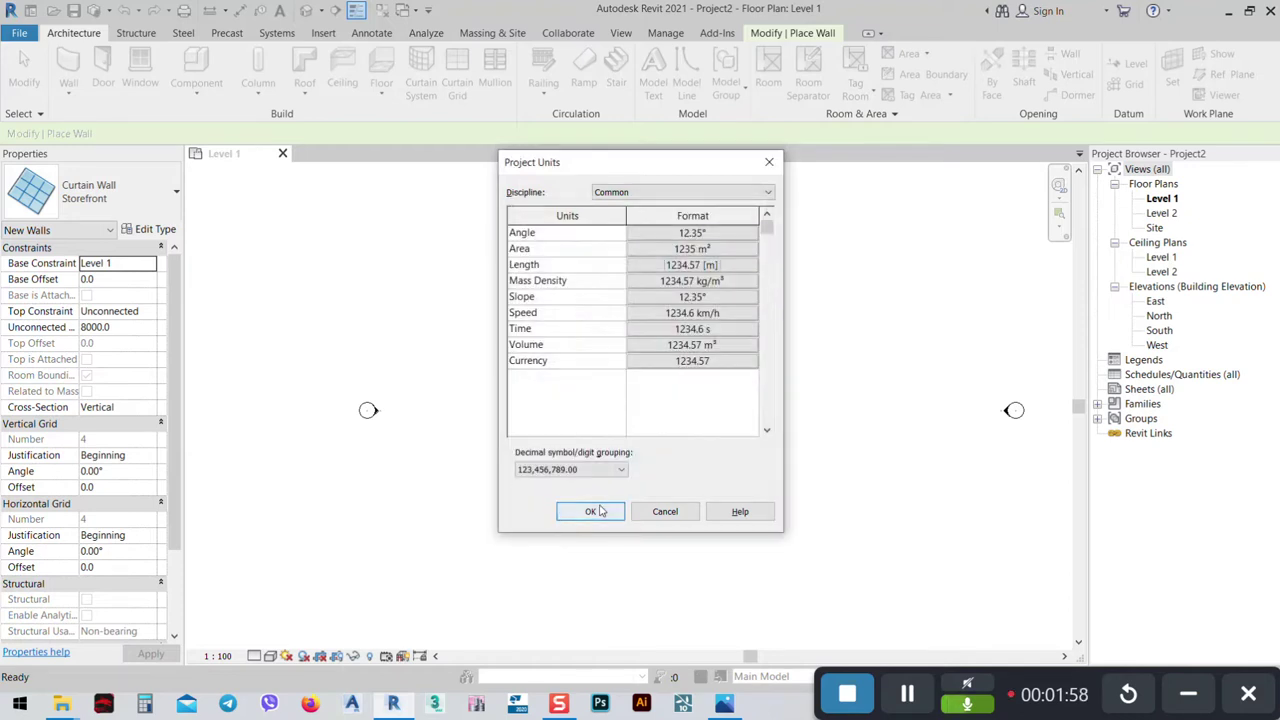
left_click(590, 511)
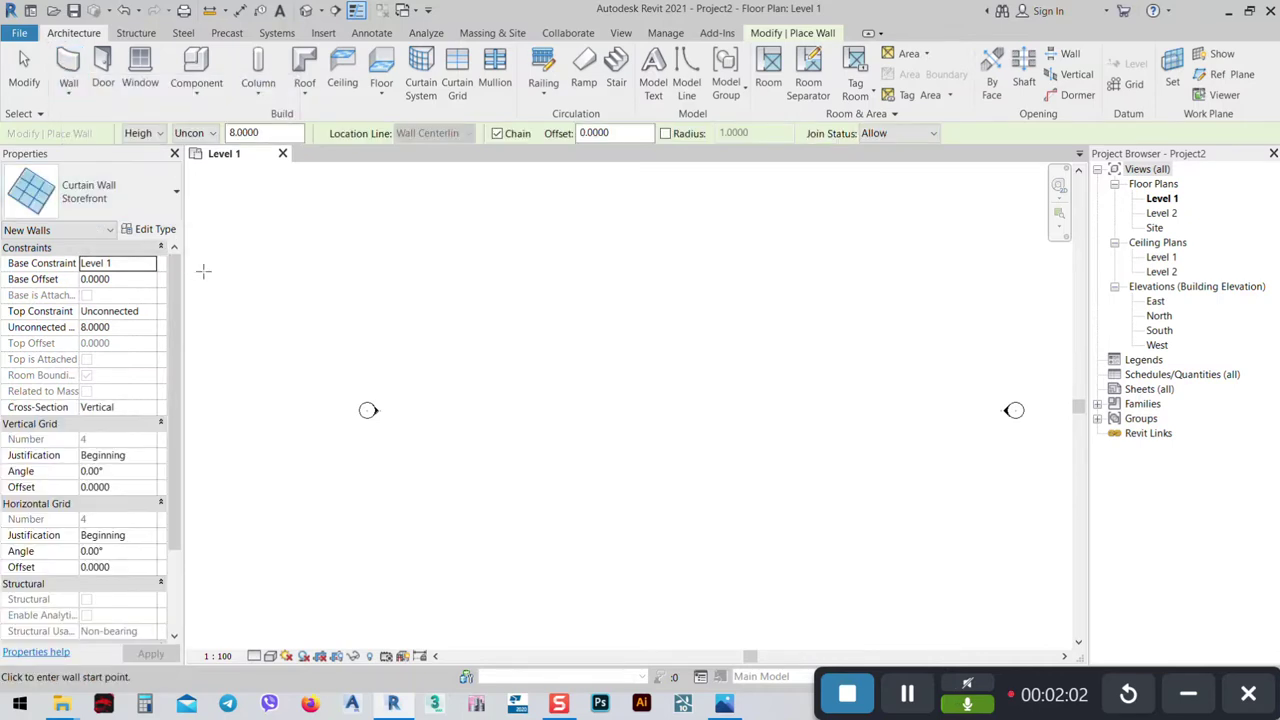
Set the storefront wall's height up to Level 2 and draw its short west side and long straight front segment.
left_click(209, 133)
left_click(198, 161)
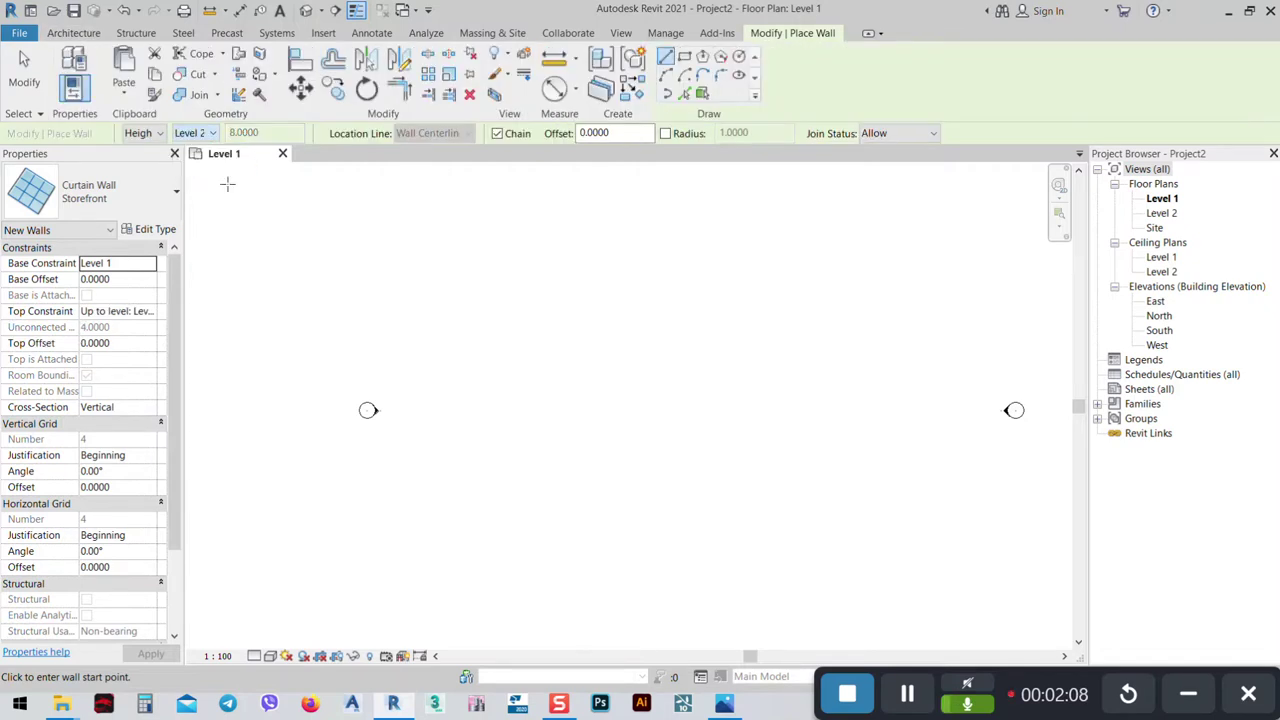
left_click(499, 350)
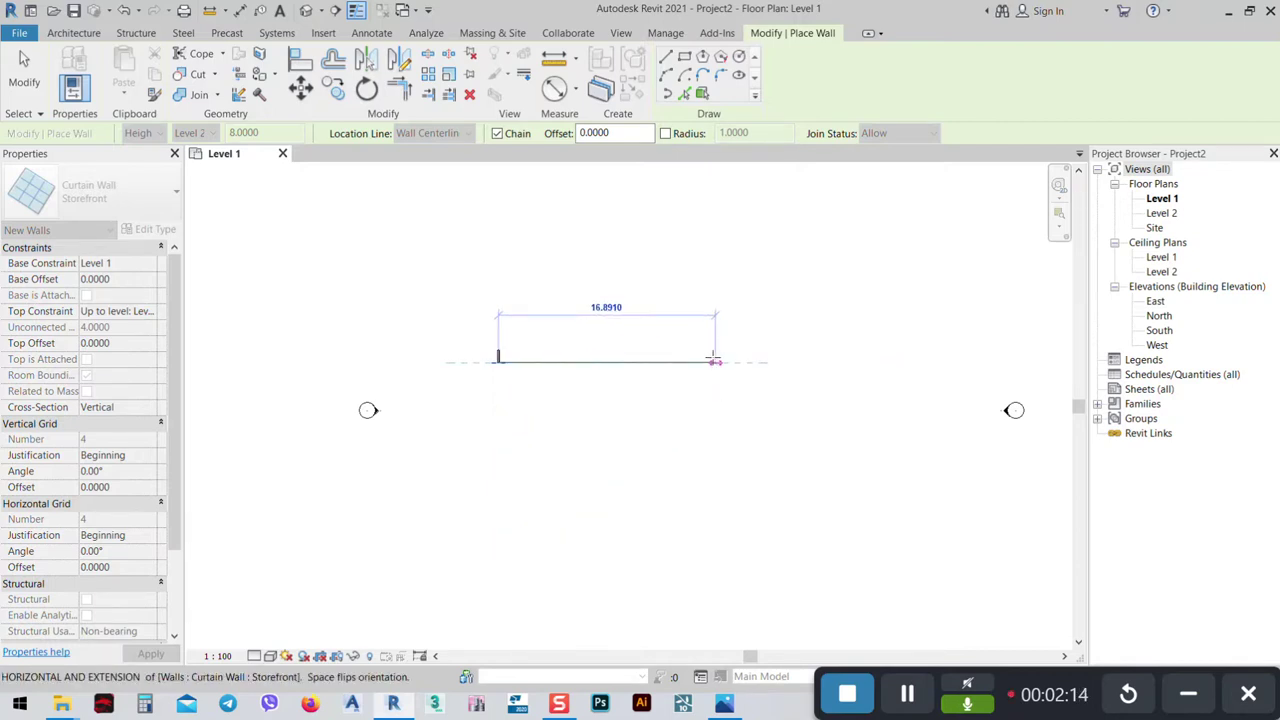
type("6")
key("Return")
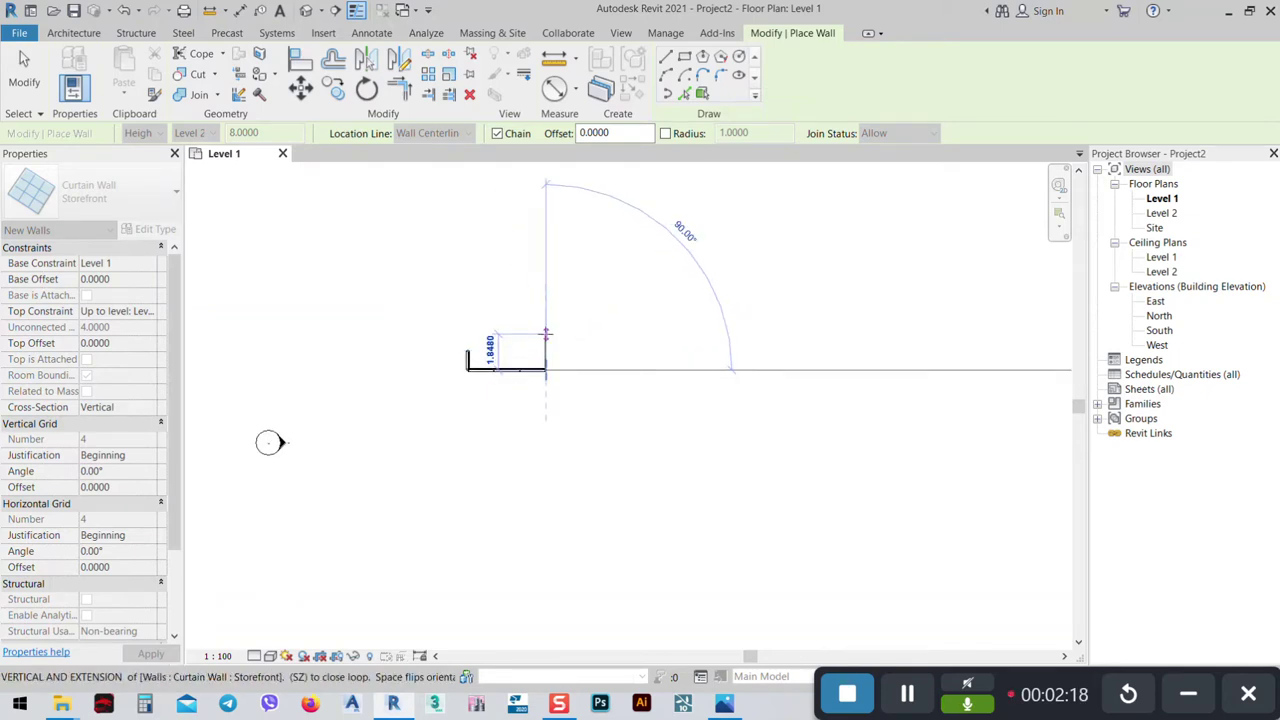
Continue the storefront wall with a 1.5 m perpendicular east side and a 0.5 m inward return, and finish the chain.
type("1.5")
key("Return")
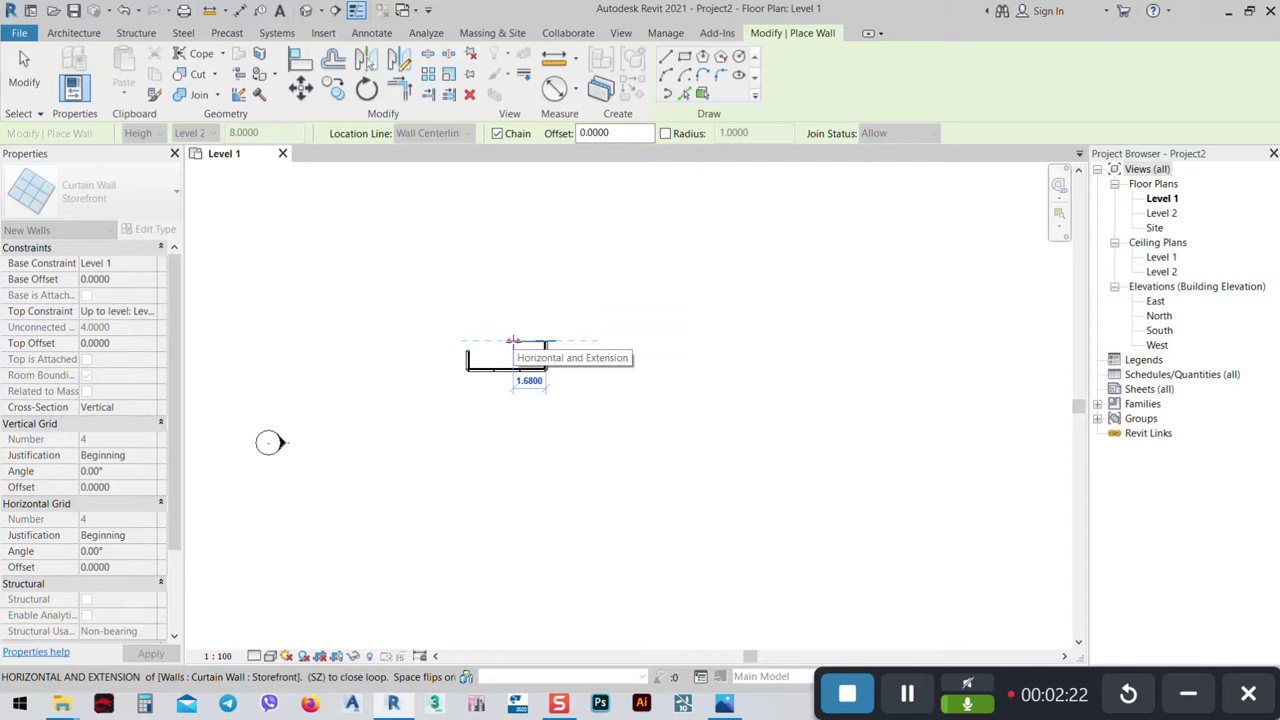
type("1")
type(".5")
key("Return")
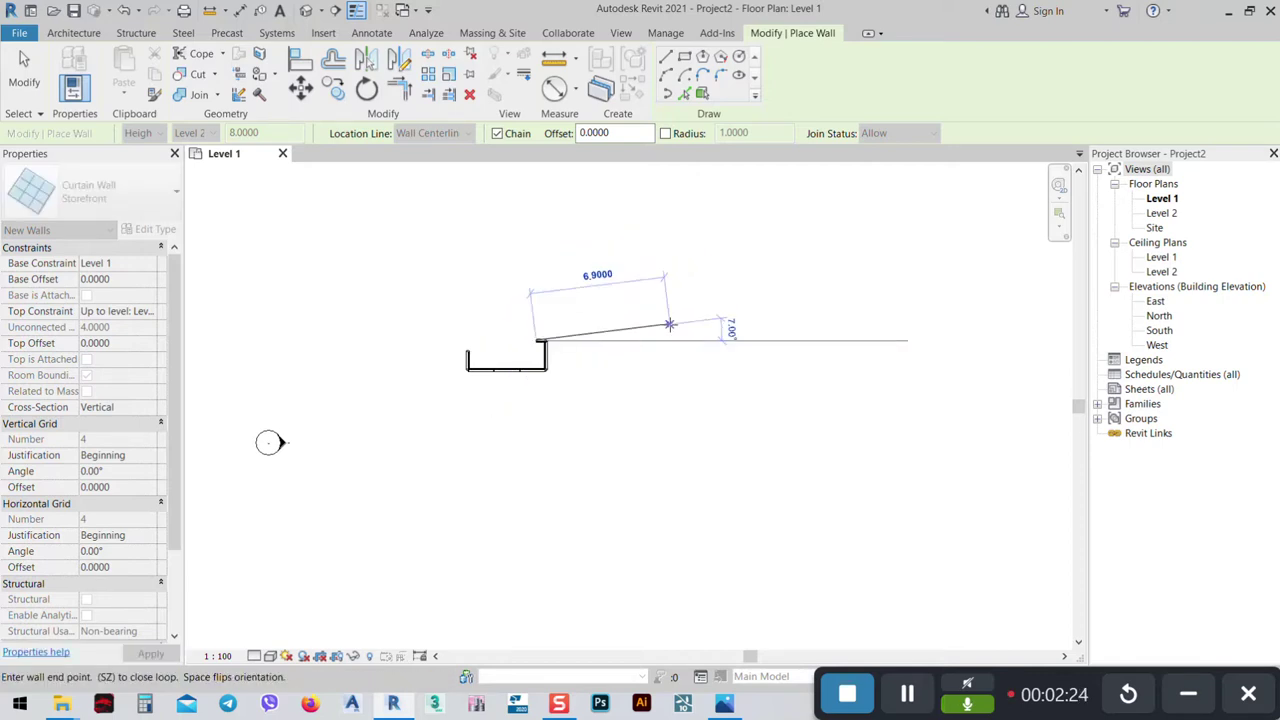
key("Escape")
scroll(509, 349, "up", 3)
key("Escape")
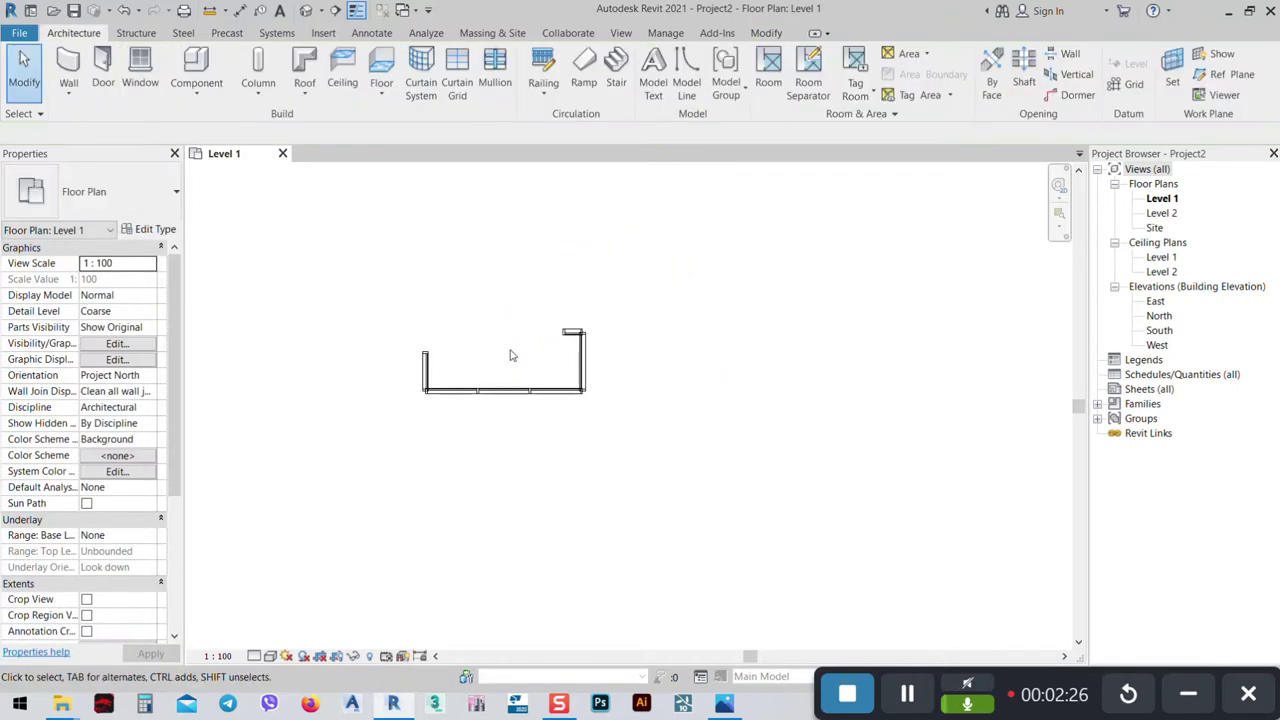
Open the default 3D view of the storefront walls and set its visual style to Realistic.
left_click(306, 10)
middle_click_drag(520, 330, 648, 428, "shift")
scroll(548, 352, "up", 2)
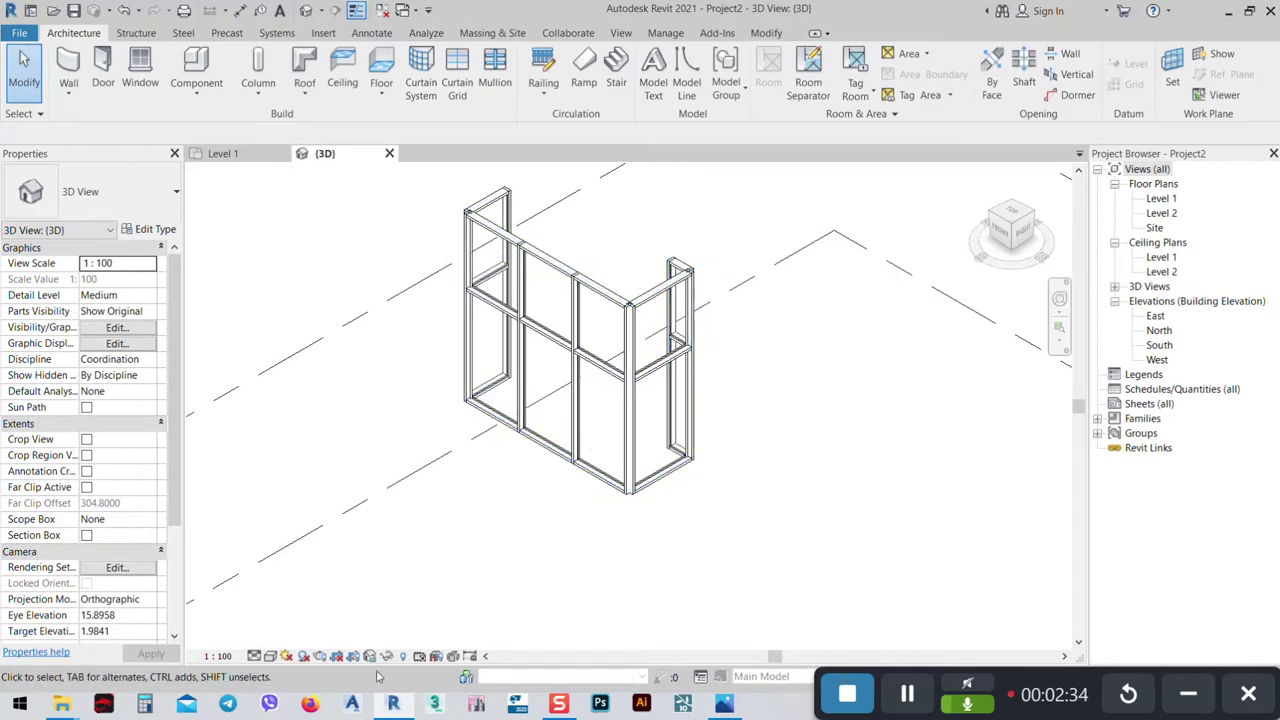
left_click(271, 656)
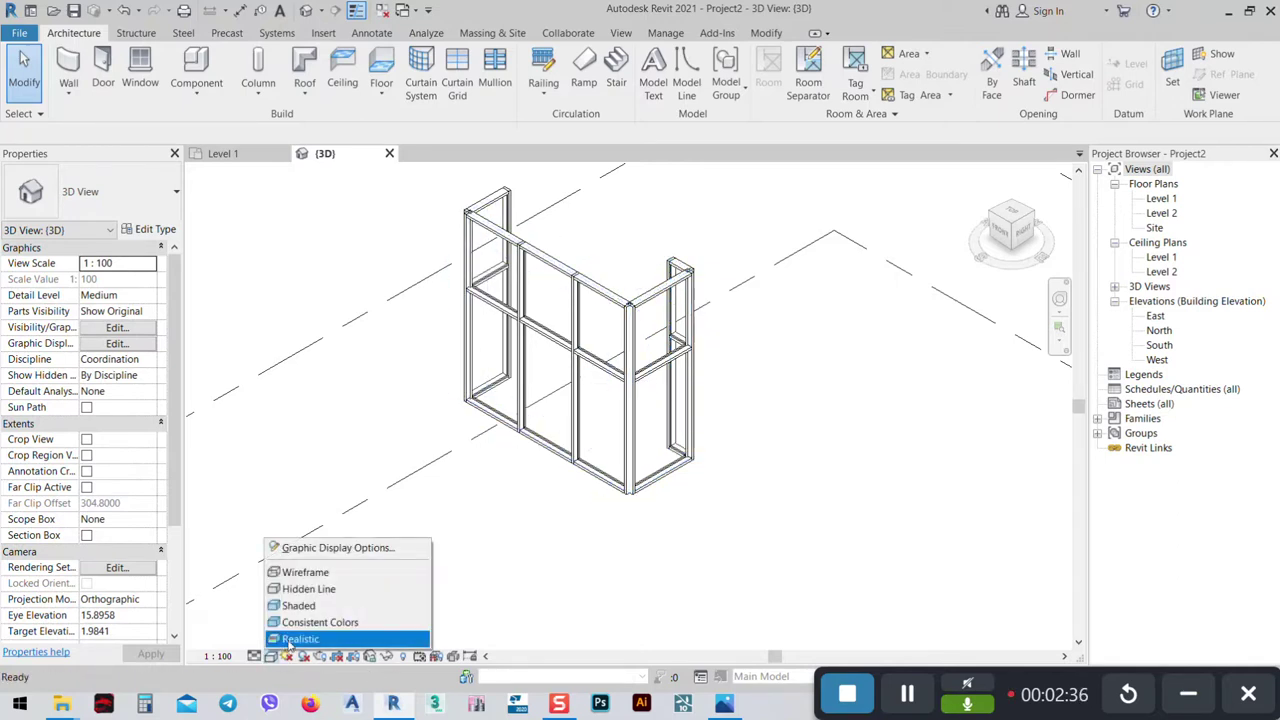
left_click(292, 639)
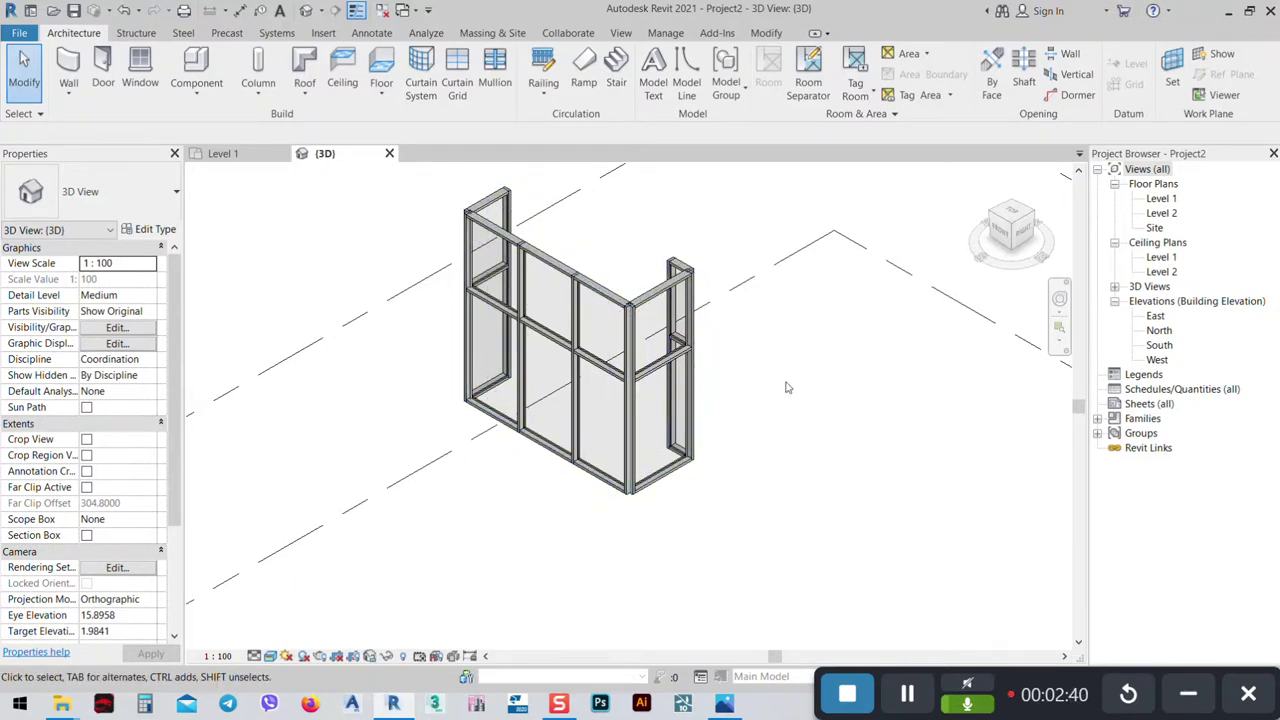
Examine the facade louvers and slats in the reference photos in Photos, comparing them with the modelled storefront walls.
left_click(724, 704)
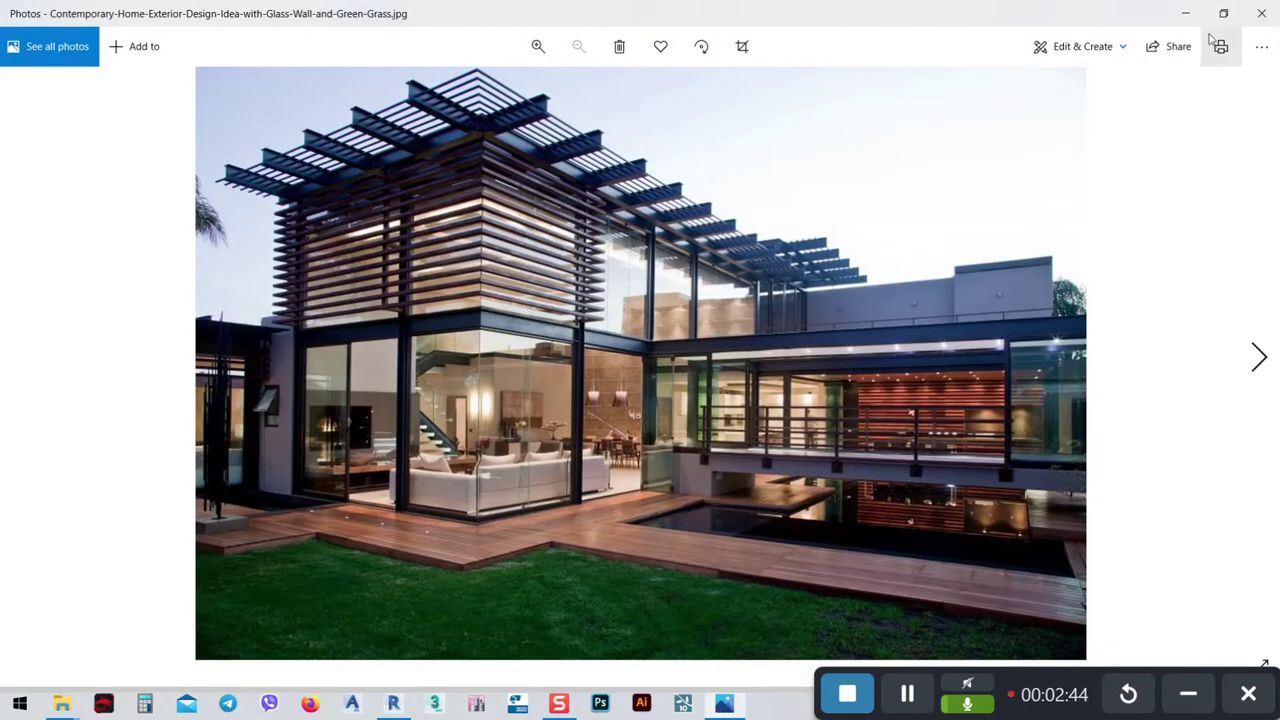
left_click(1185, 13)
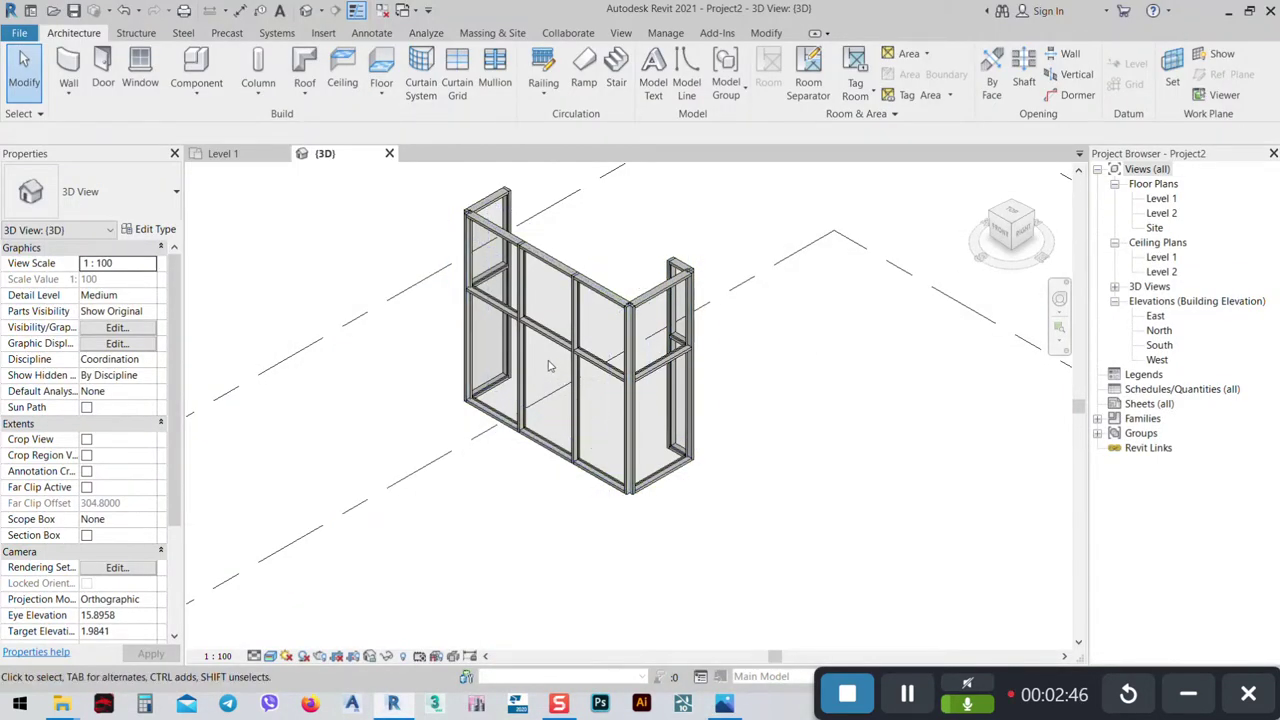
middle_click_drag(577, 410, 645, 440)
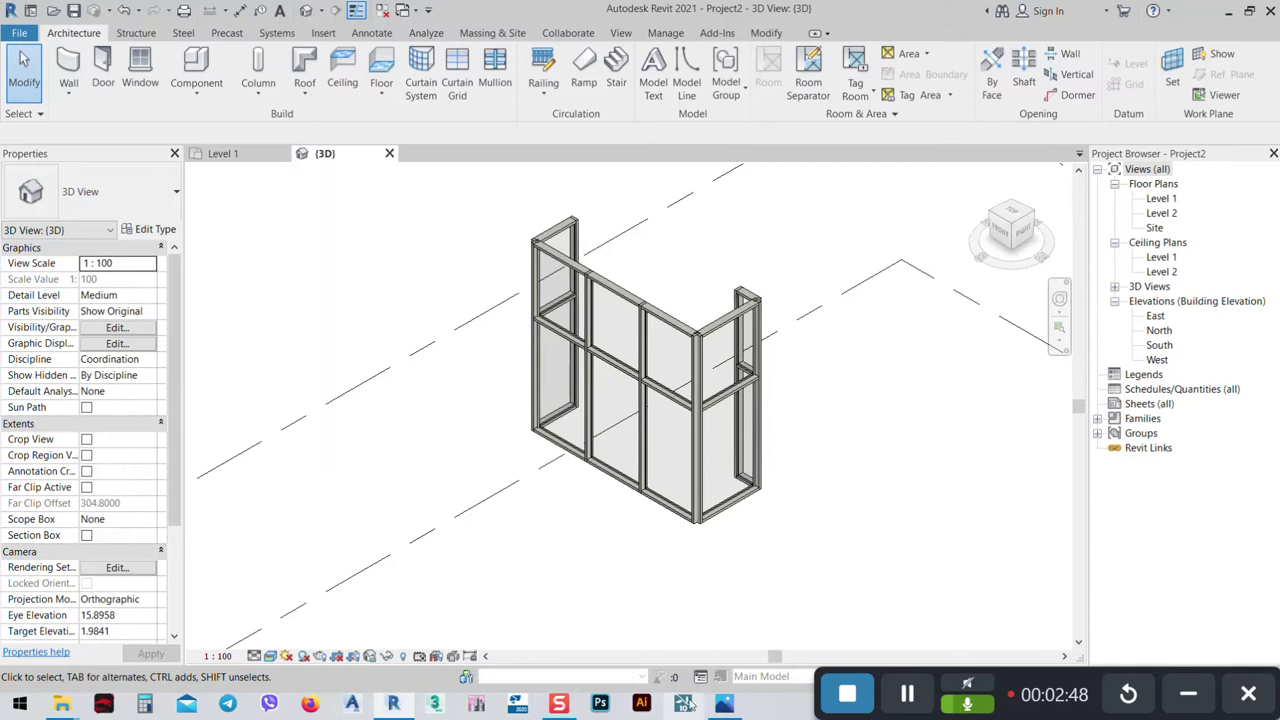
left_click(724, 704)
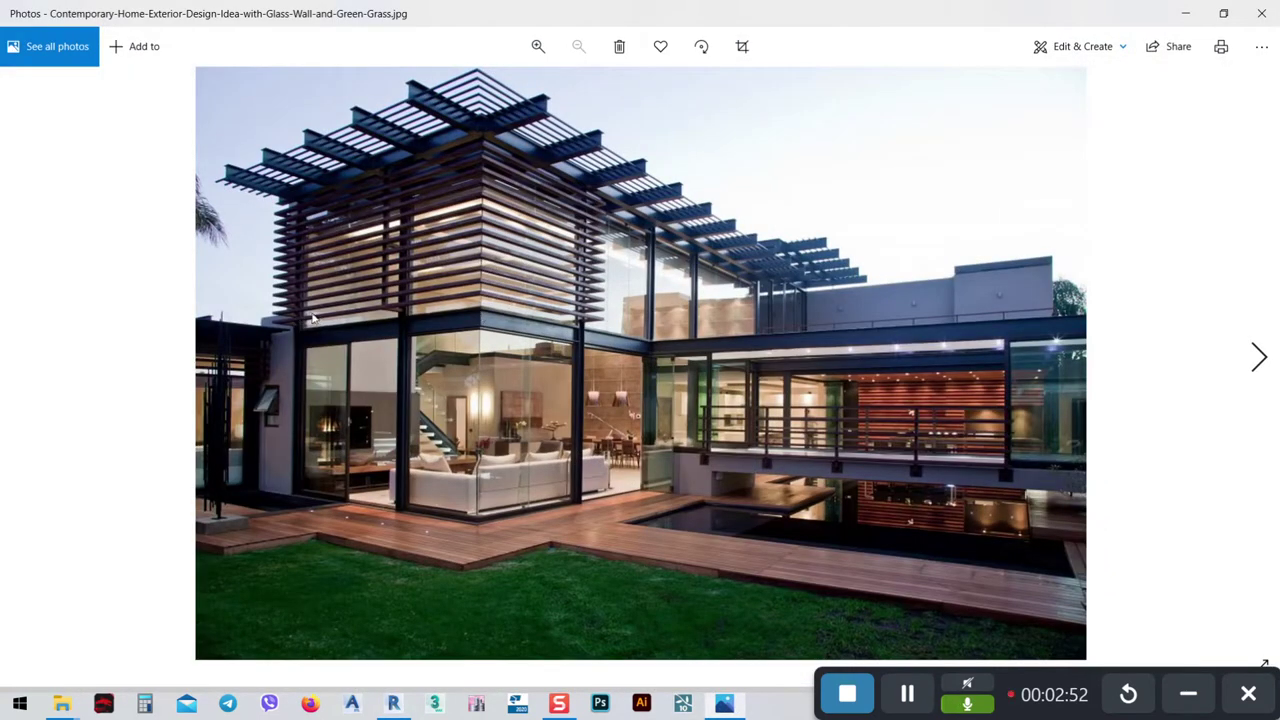
left_click(1256, 358)
left_click(1256, 358)
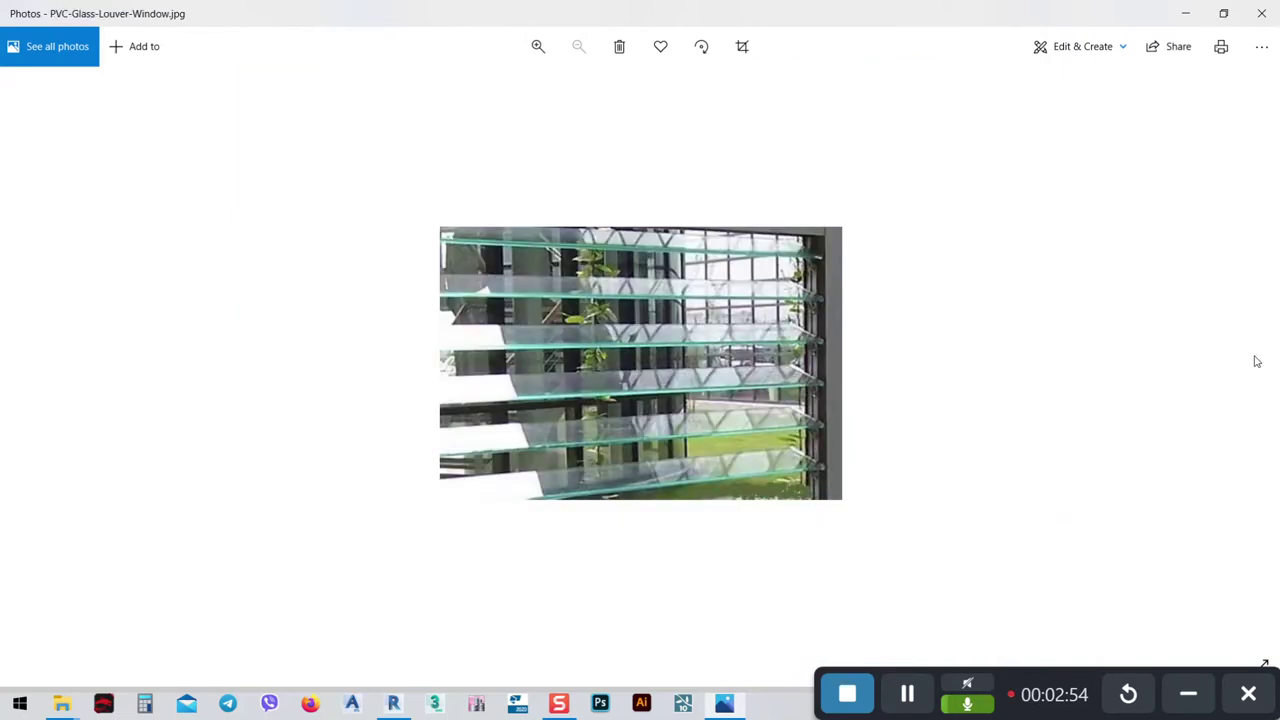
left_click(40, 357)
left_click(31, 356)
left_click(31, 356)
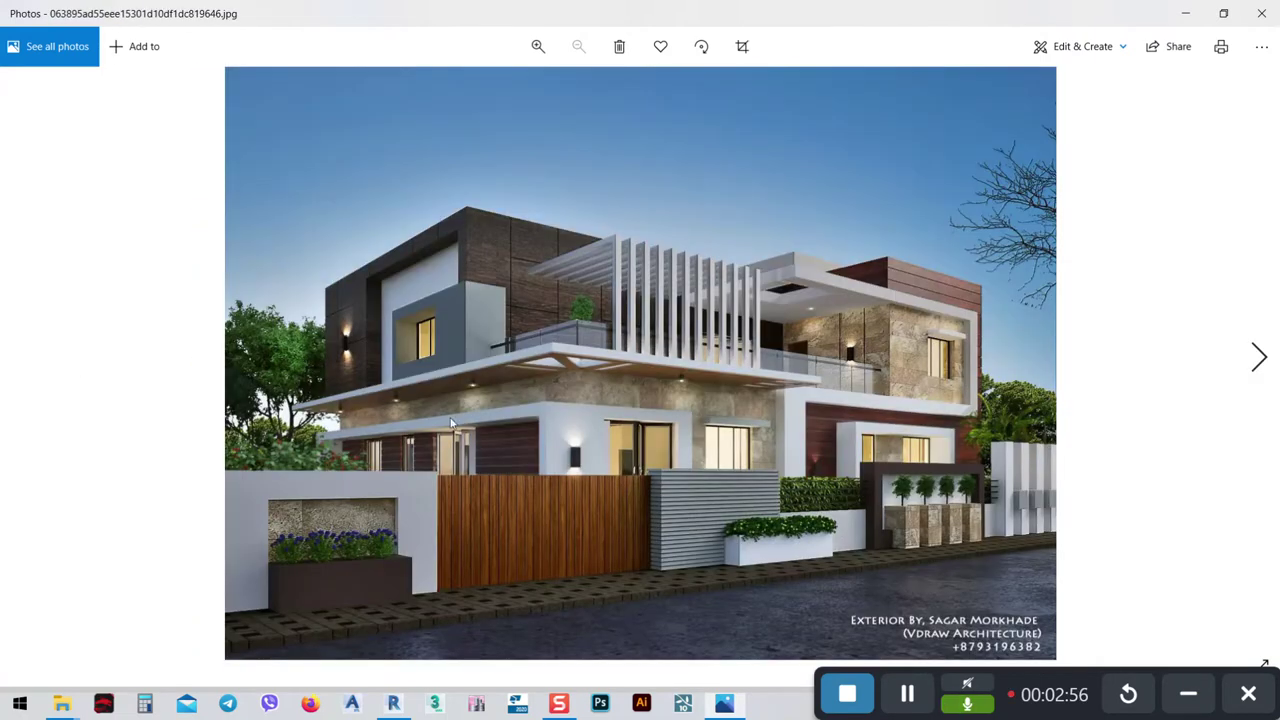
left_click(1259, 365)
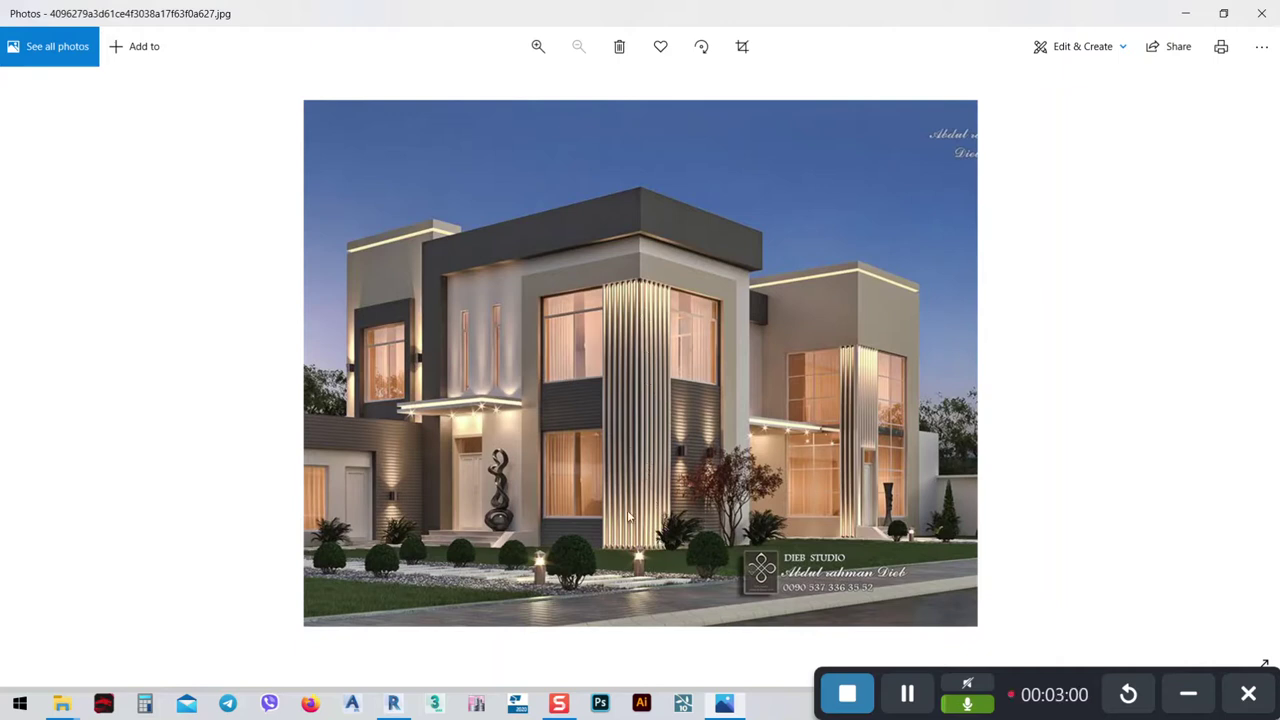
left_click(16, 357)
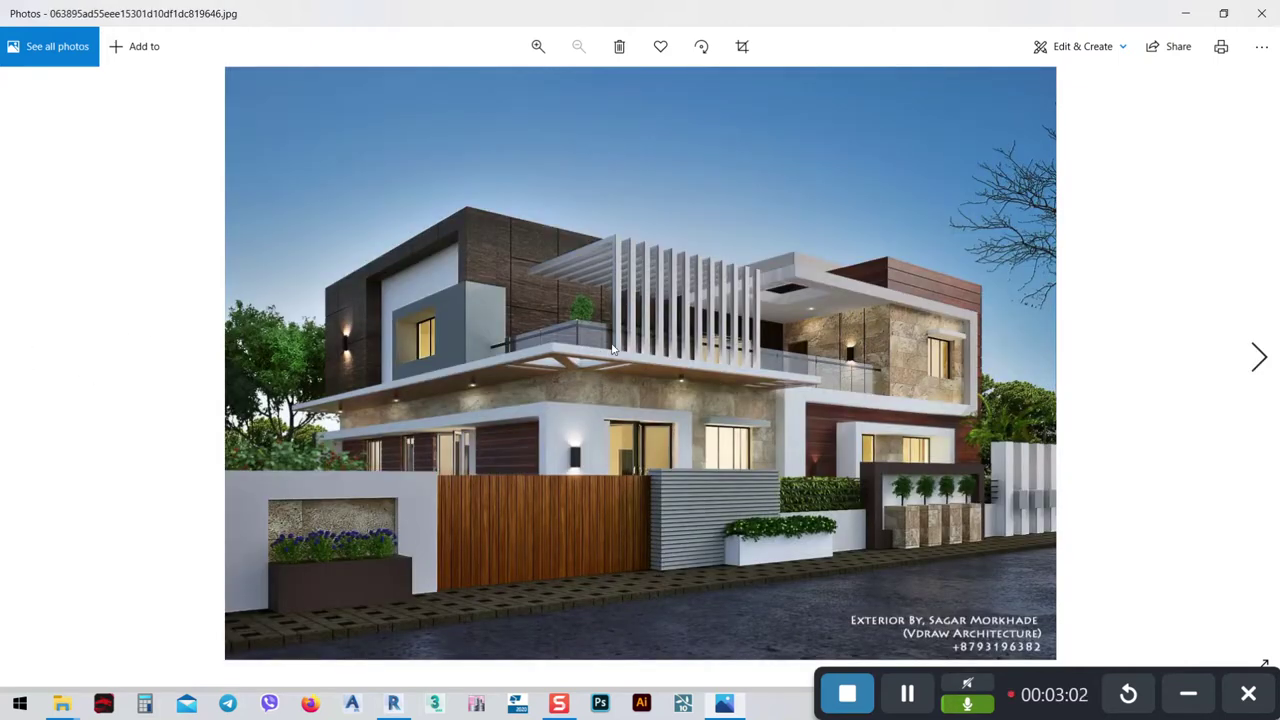
left_click(1250, 352)
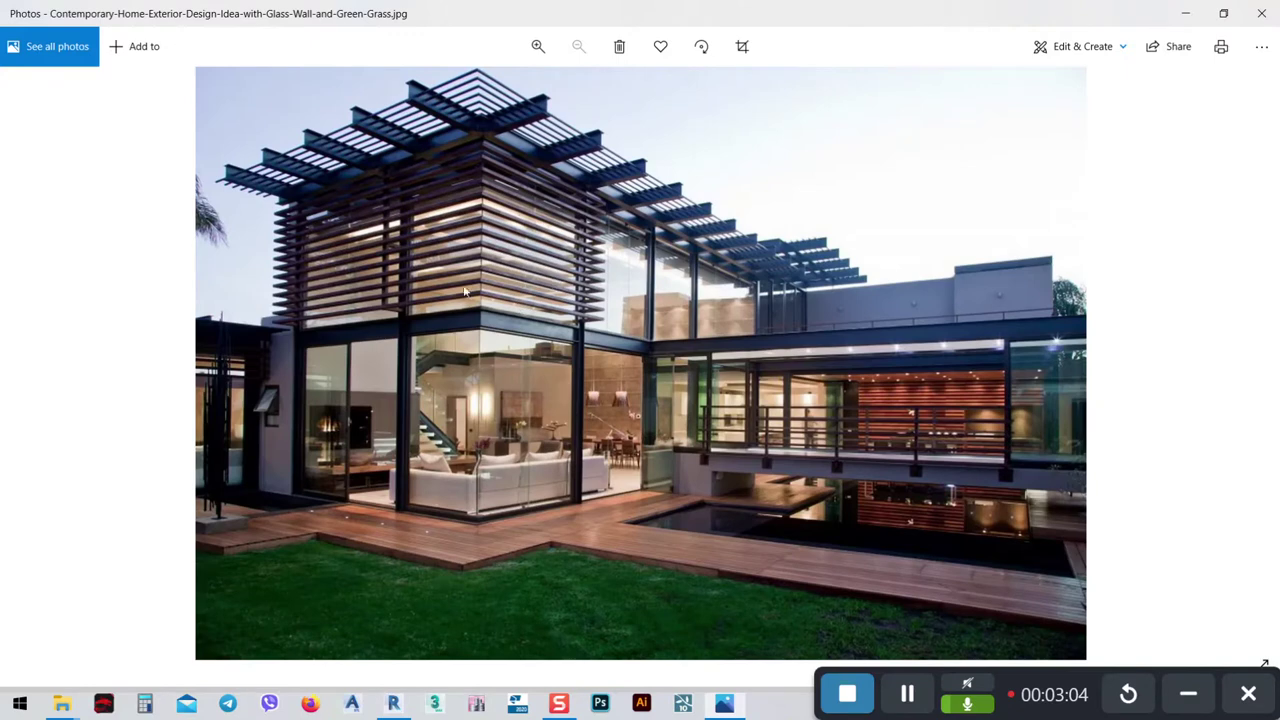
Browse the reference photos again to compare vertical slats and horizontal louvers, and return to the Revit model.
left_click(24, 362)
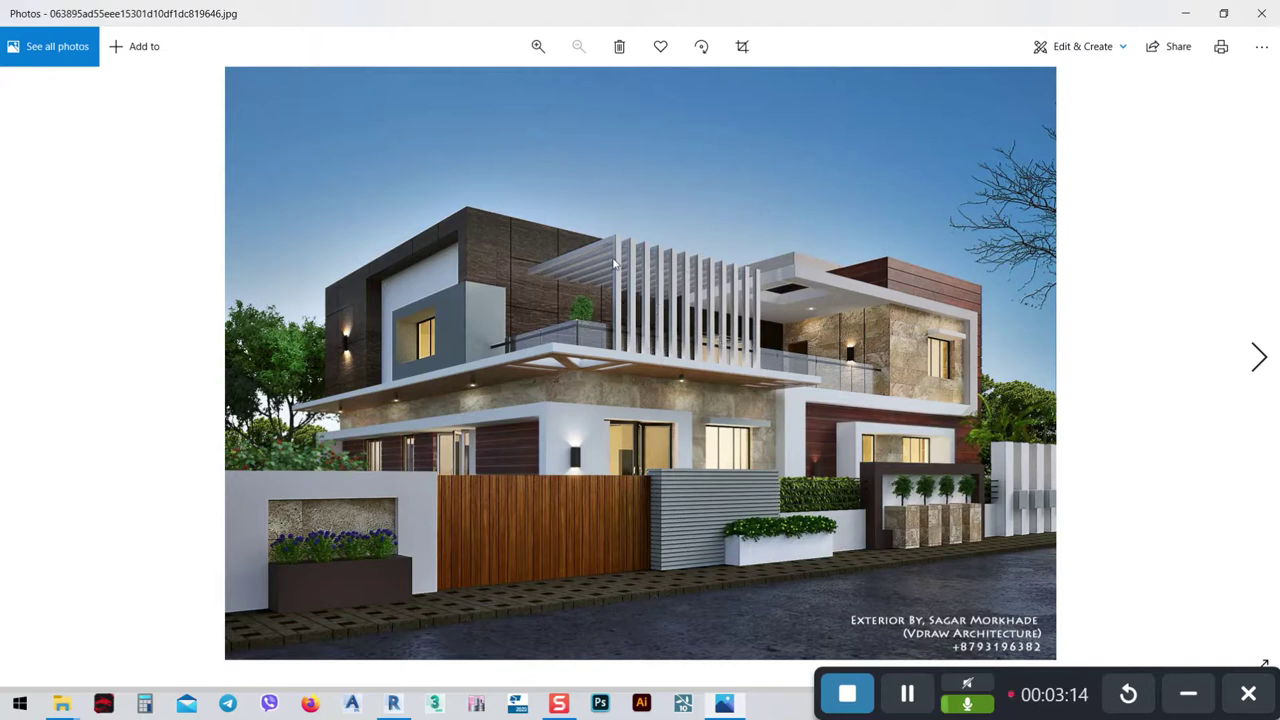
left_click(1258, 358)
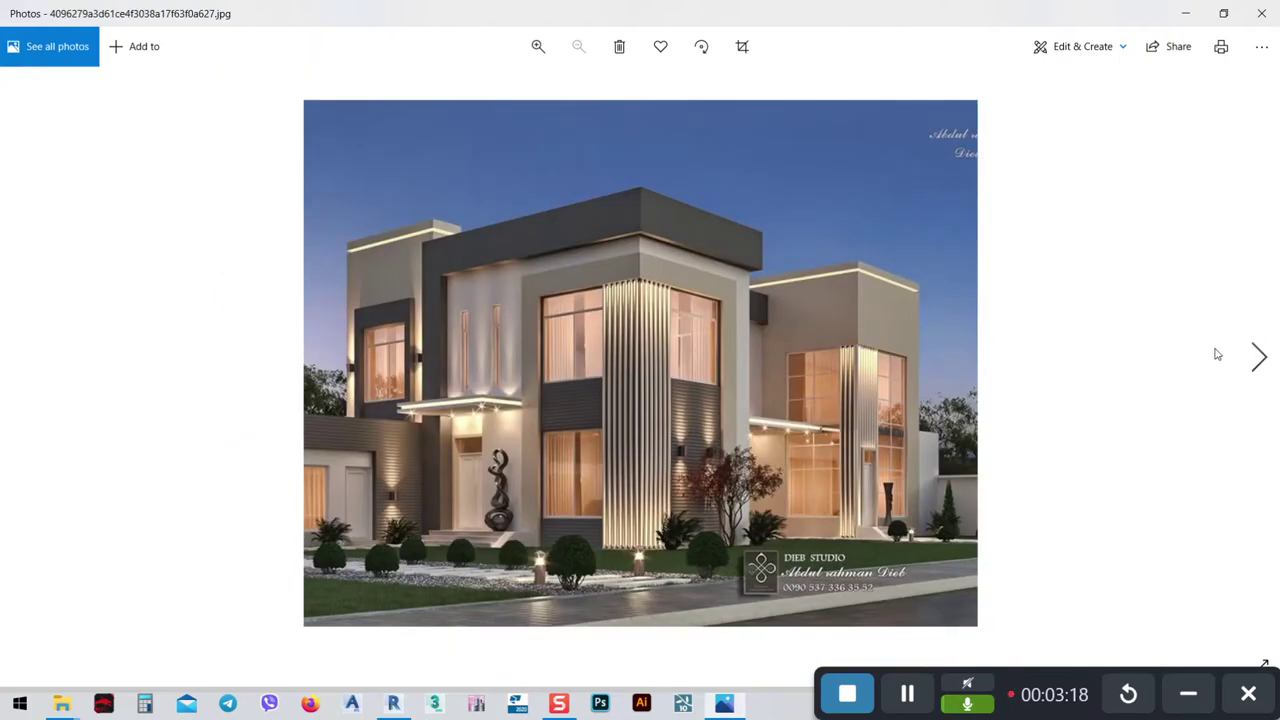
left_click(1262, 357)
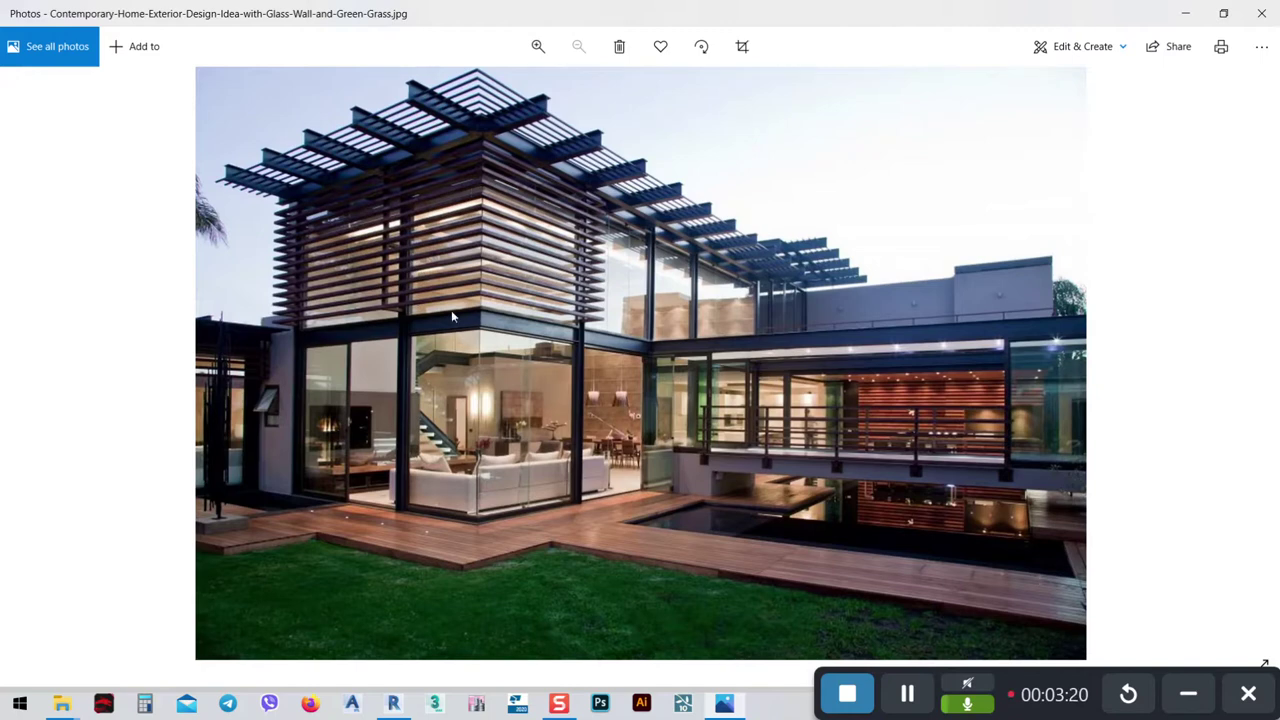
left_click(1184, 14)
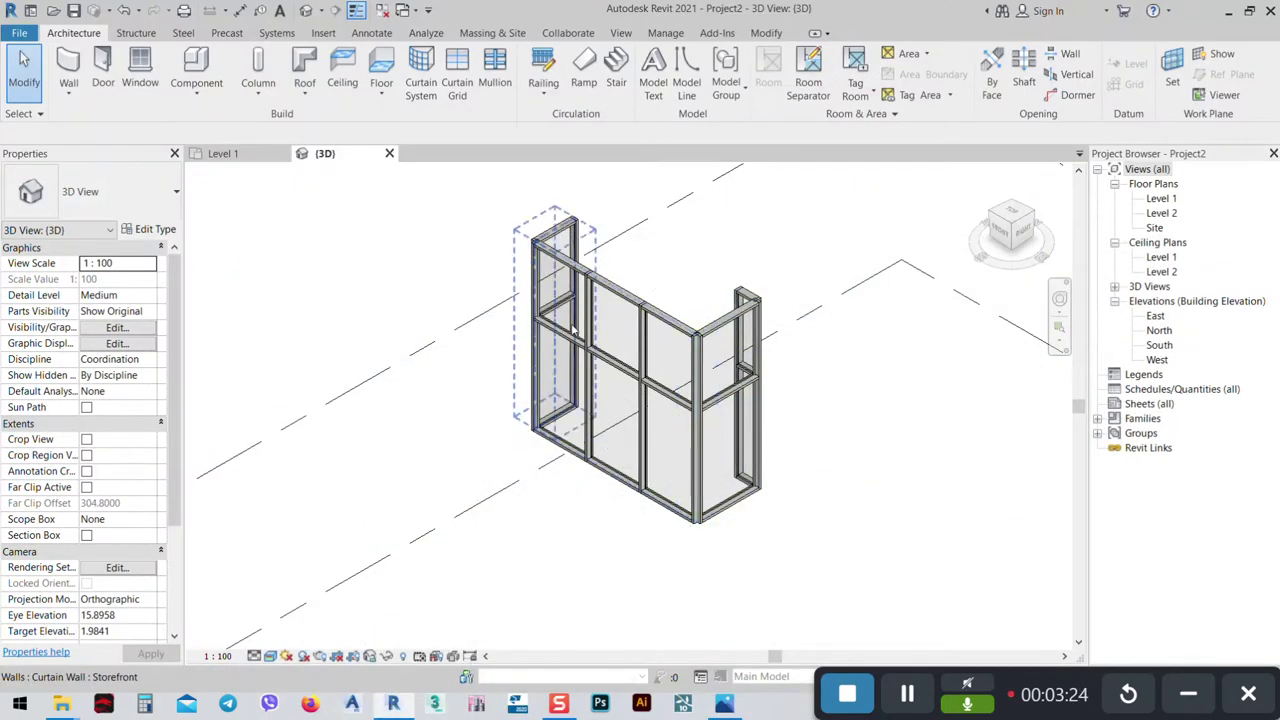
Open the type properties of the long front storefront wall.
left_click(632, 375)
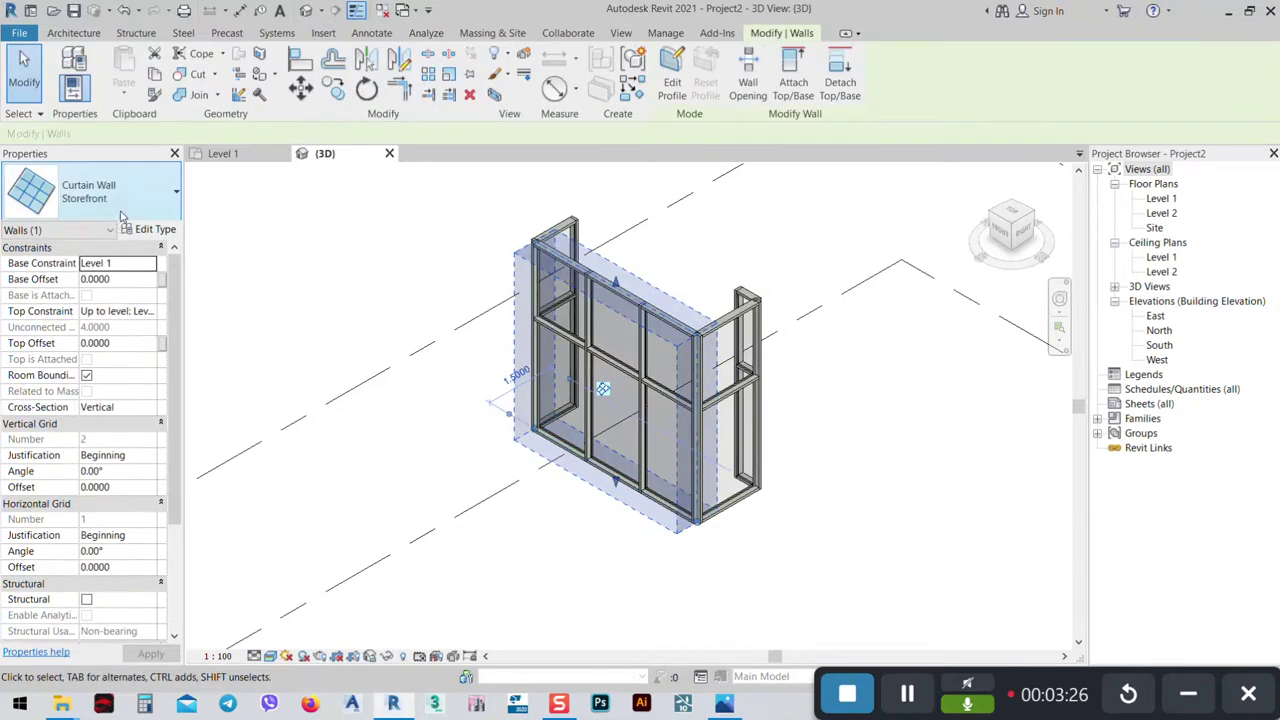
left_click(150, 229)
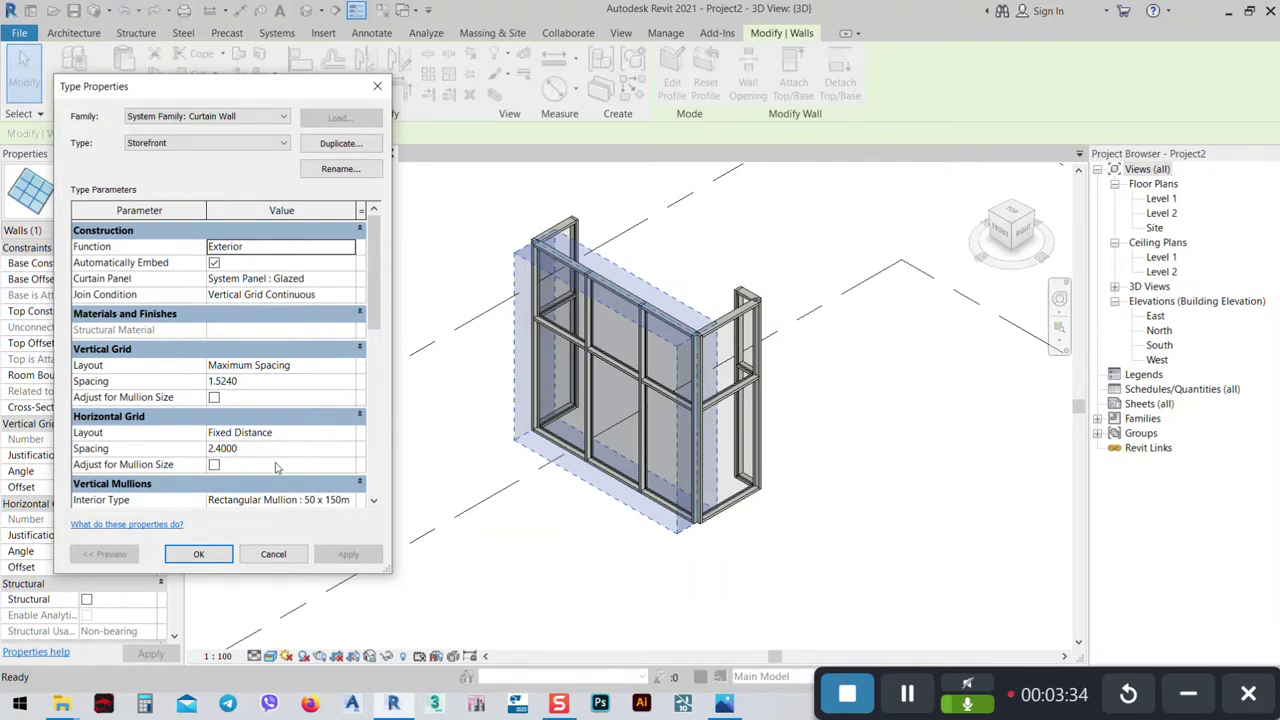
Try to remove the storefront type's vertical divisions by applying a vertical grid layout of None.
left_click(318, 370)
left_click(350, 366)
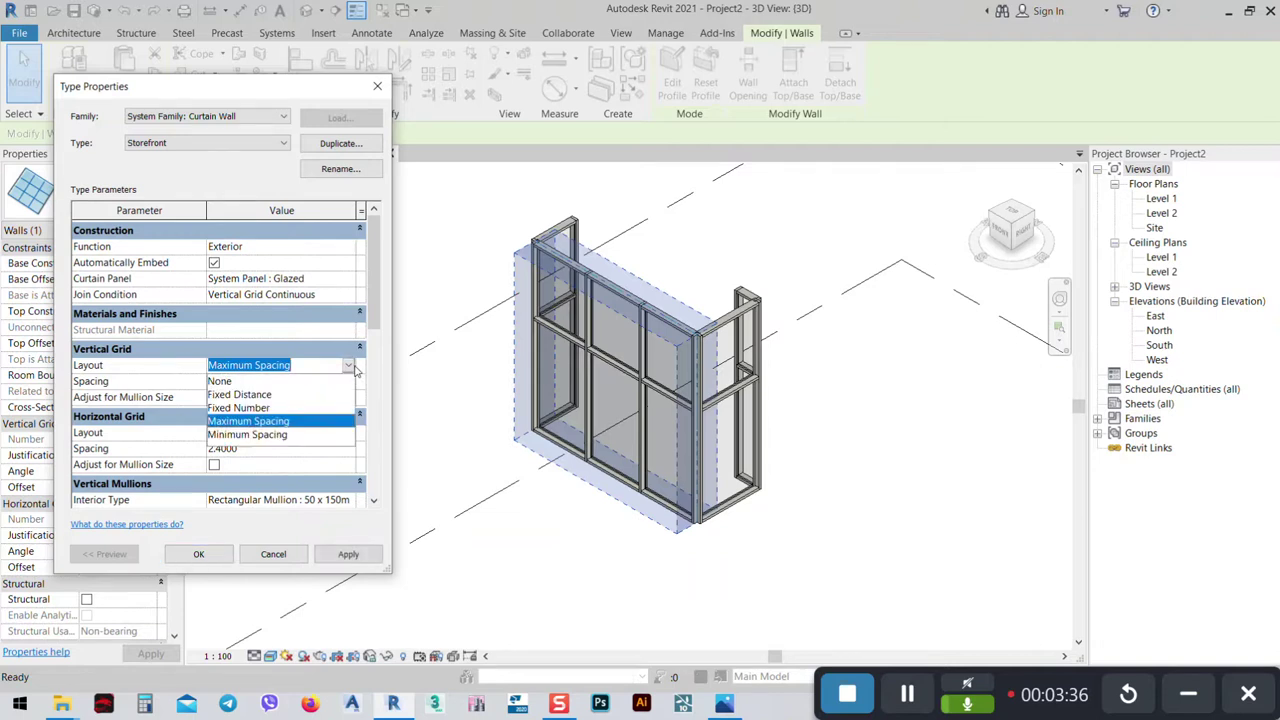
left_click(220, 381)
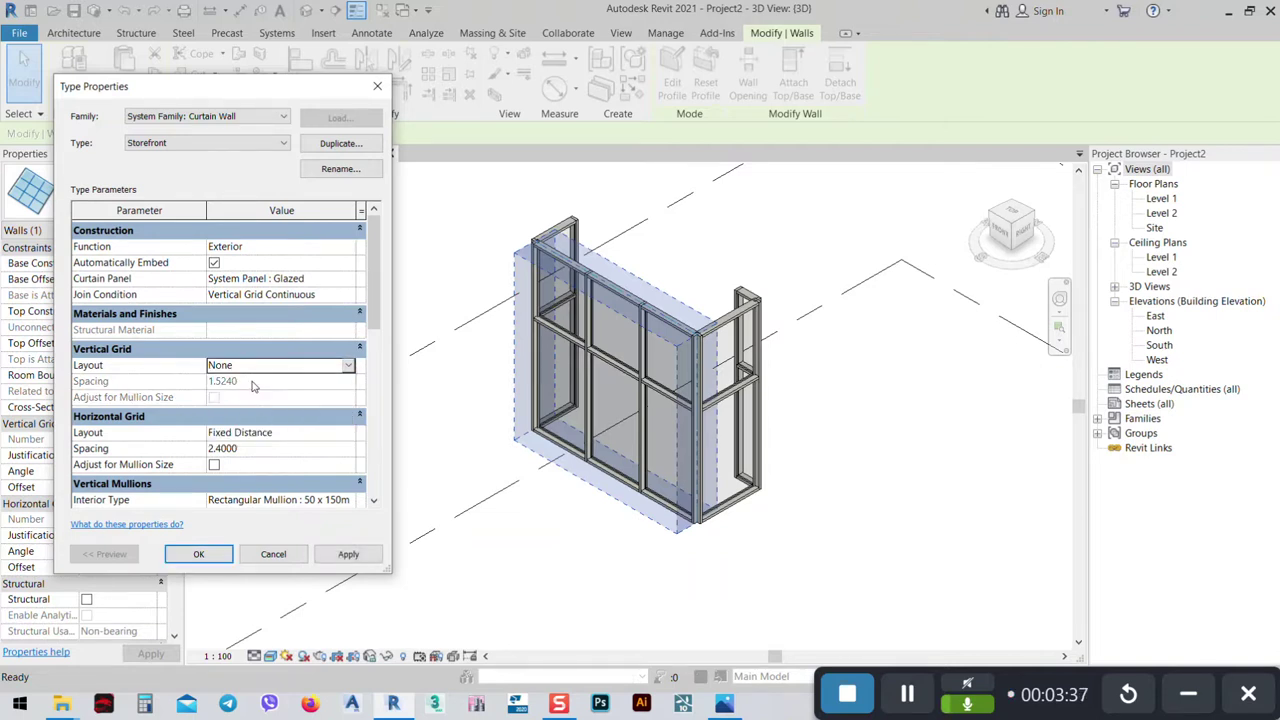
left_click(348, 555)
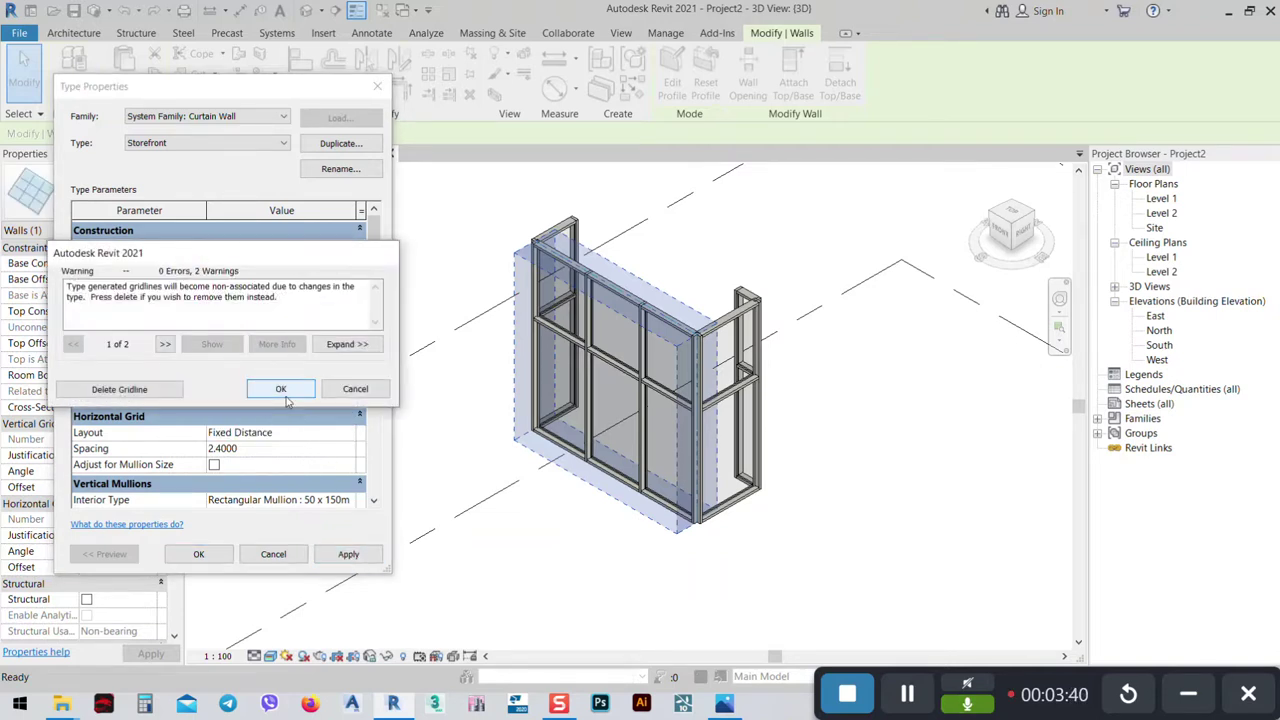
left_click(355, 390)
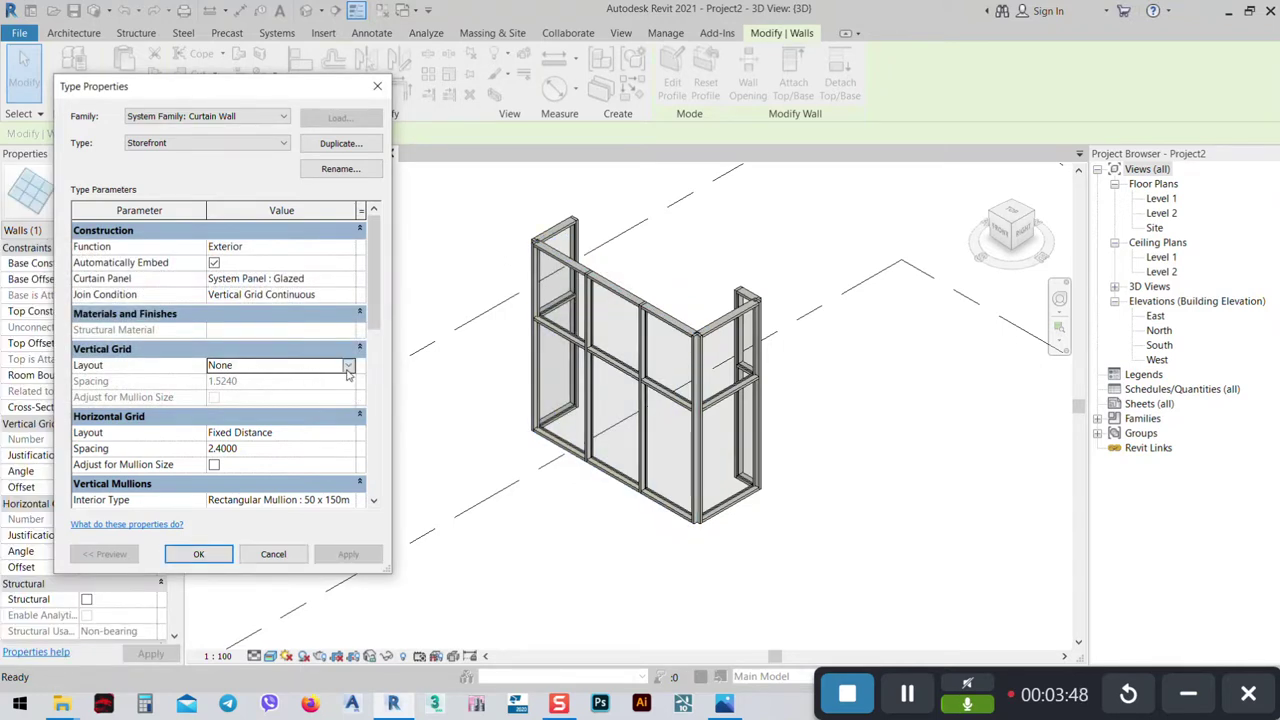
Set the vertical grid layout to Fixed Distance with a spacing of 9000 m and apply it.
left_click(348, 366)
left_click(239, 396)
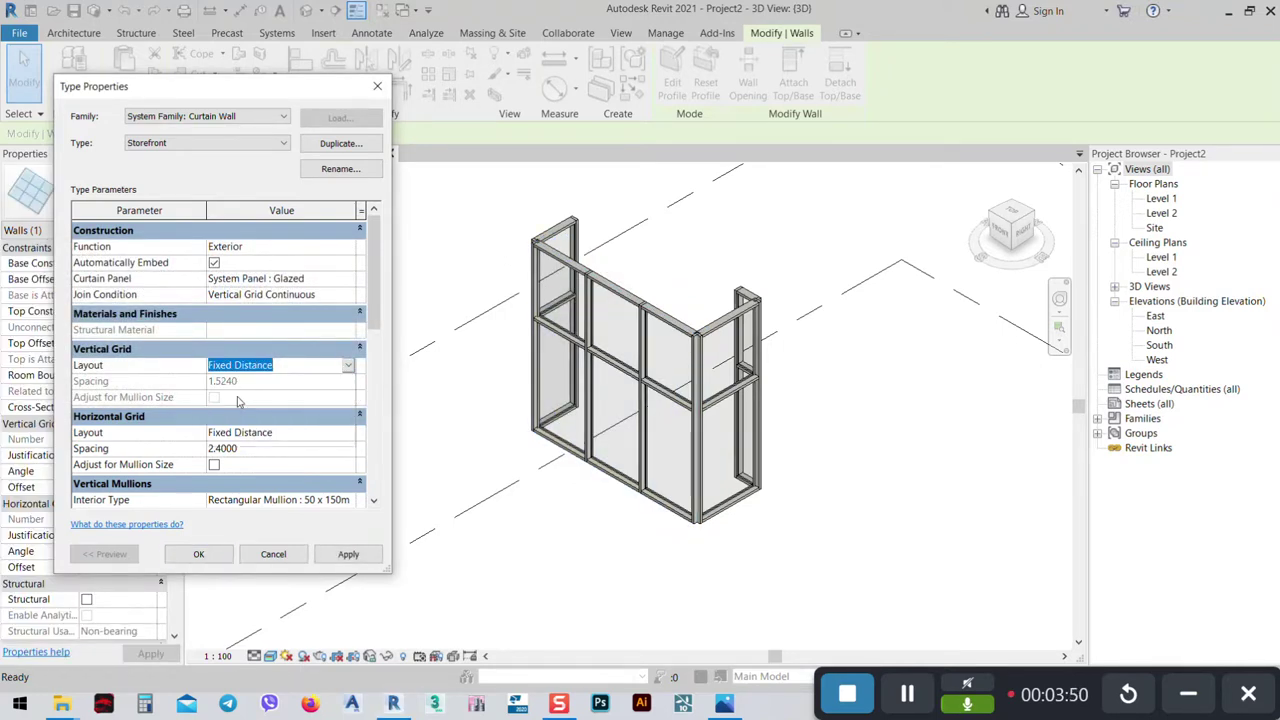
left_click(258, 384)
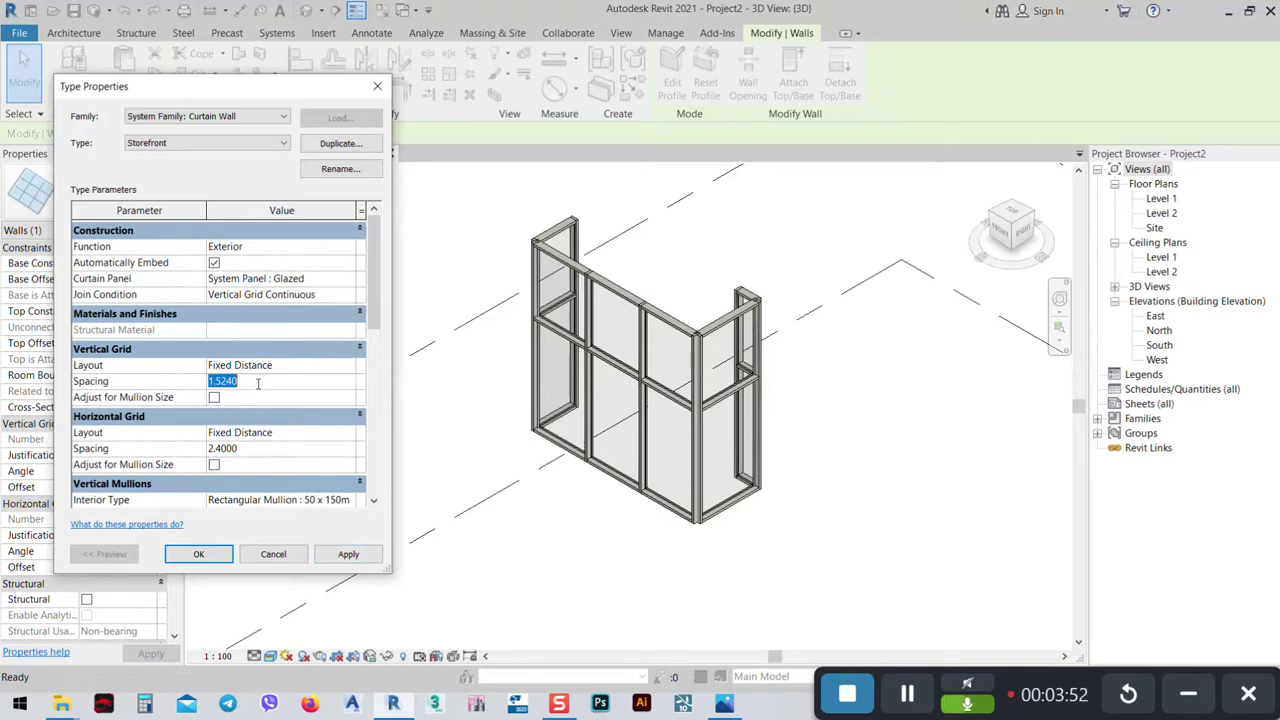
type("30000")
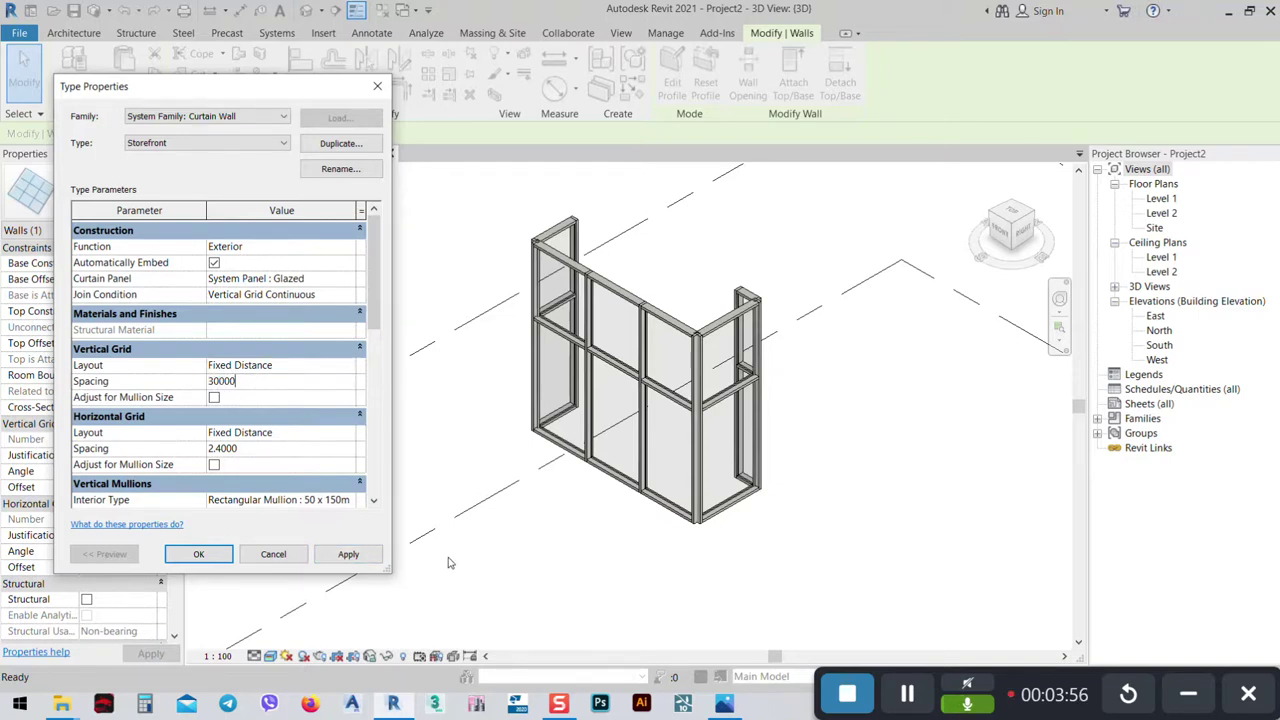
left_click(346, 556)
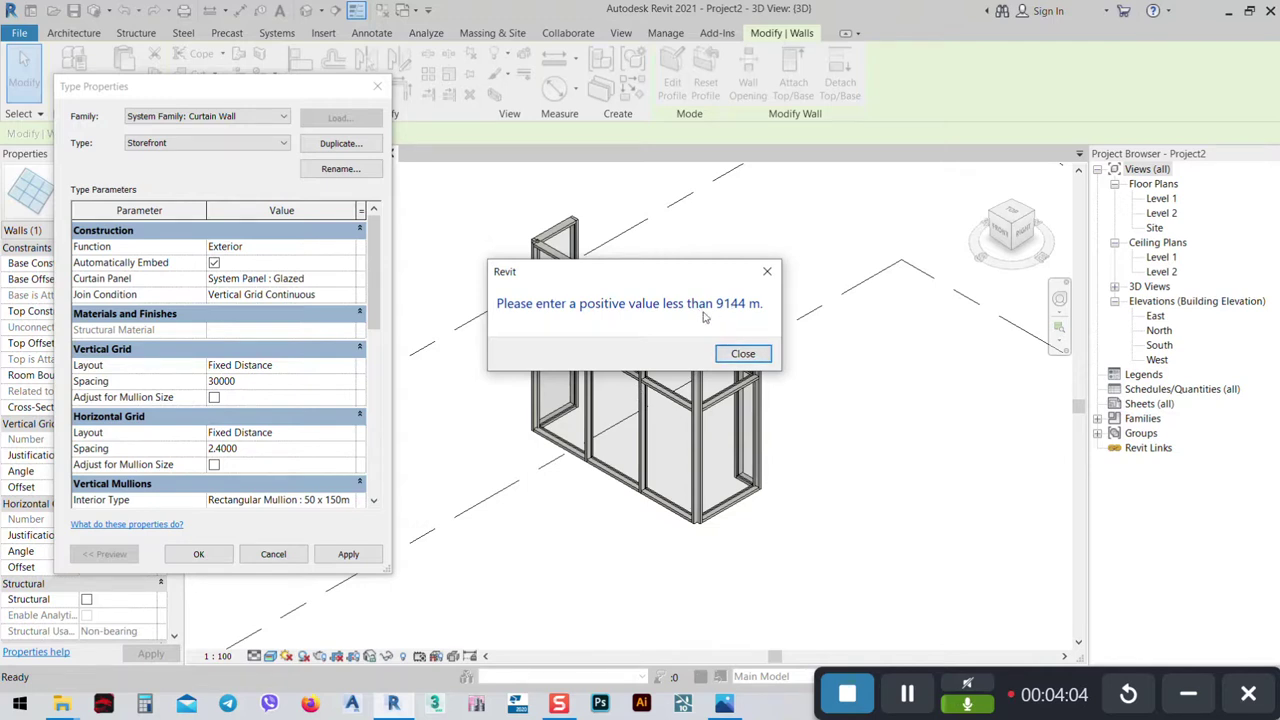
left_click(741, 352)
type("9000.")
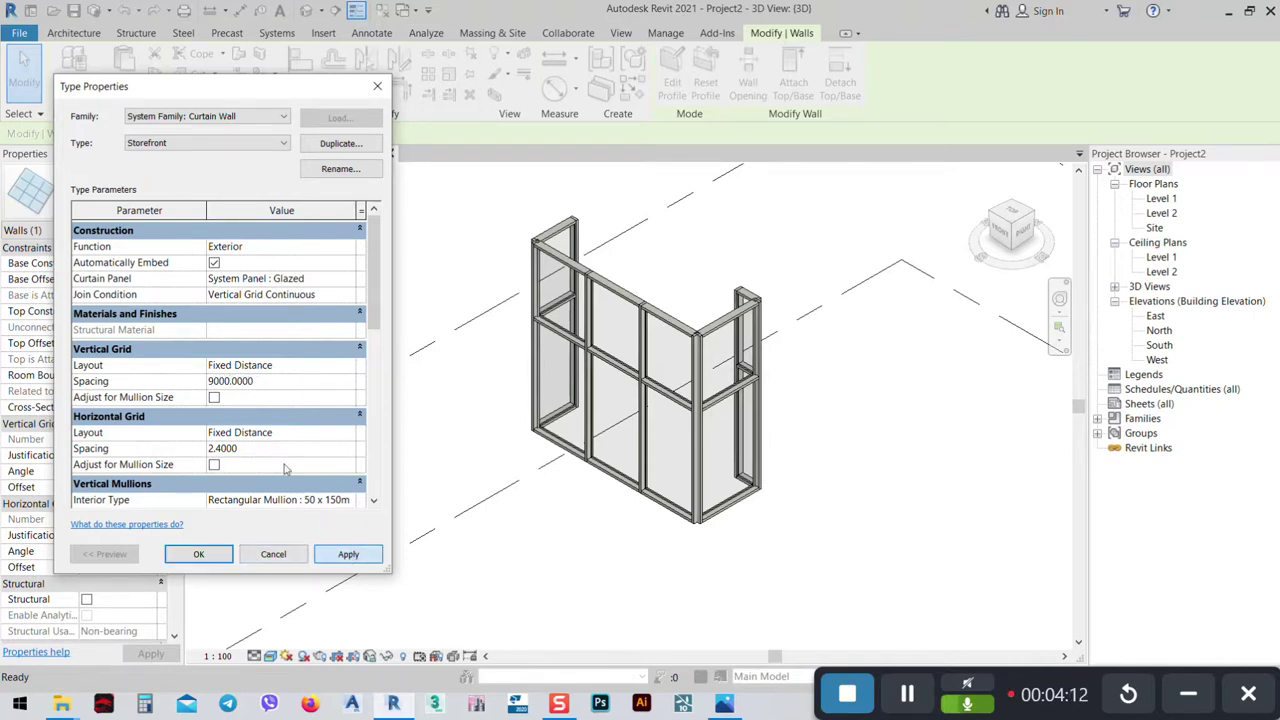
left_click(348, 554)
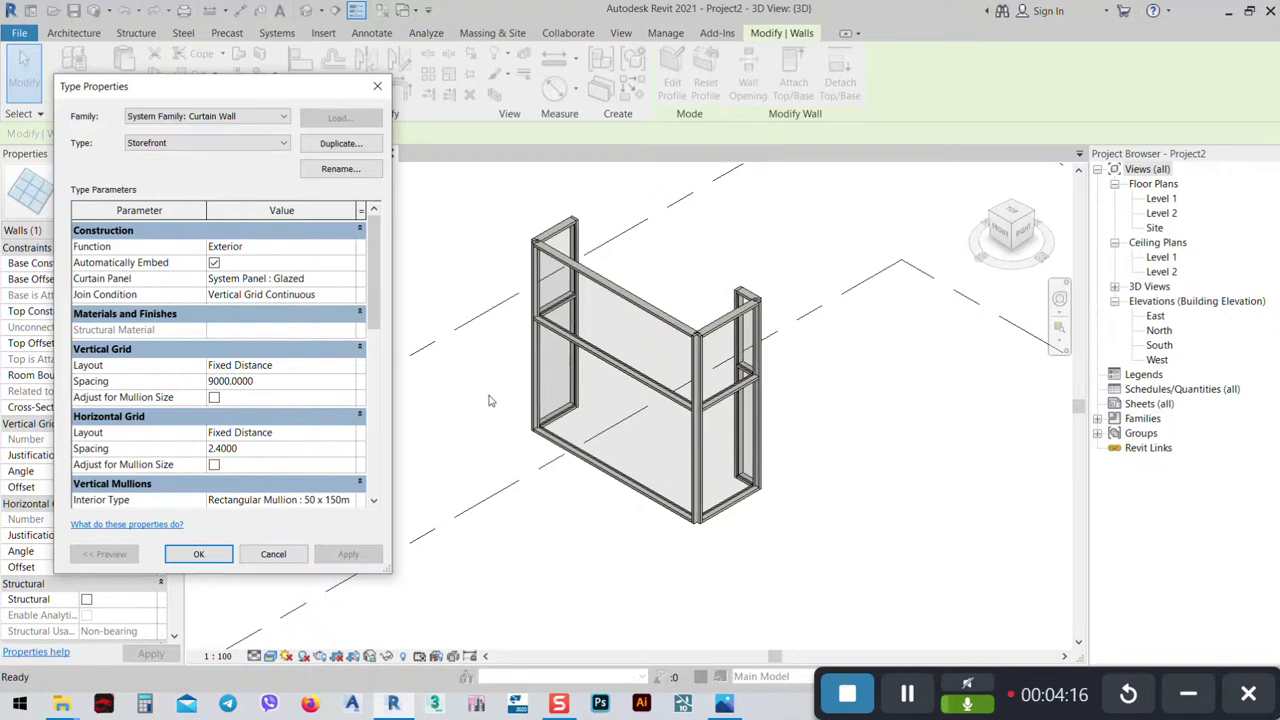
Try a horizontal grid spacing of 0.3 m on the storefront type.
left_click(265, 449)
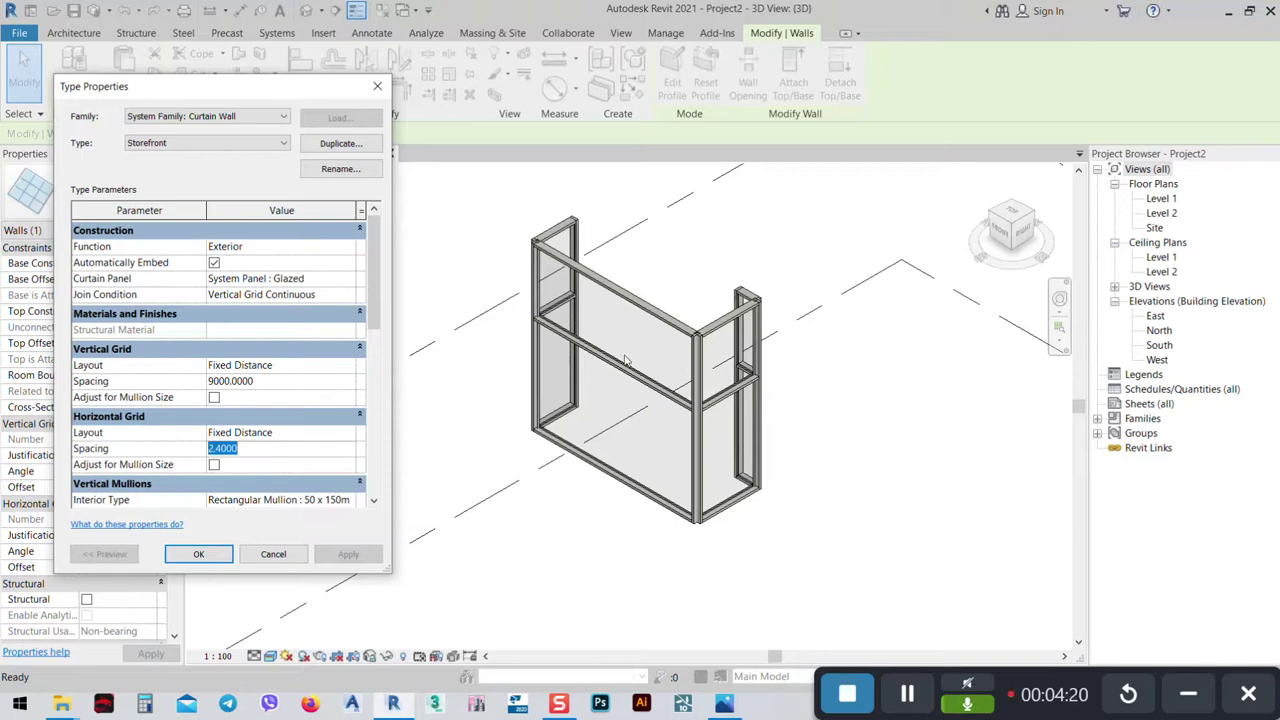
type("0.3000")
left_click(341, 552)
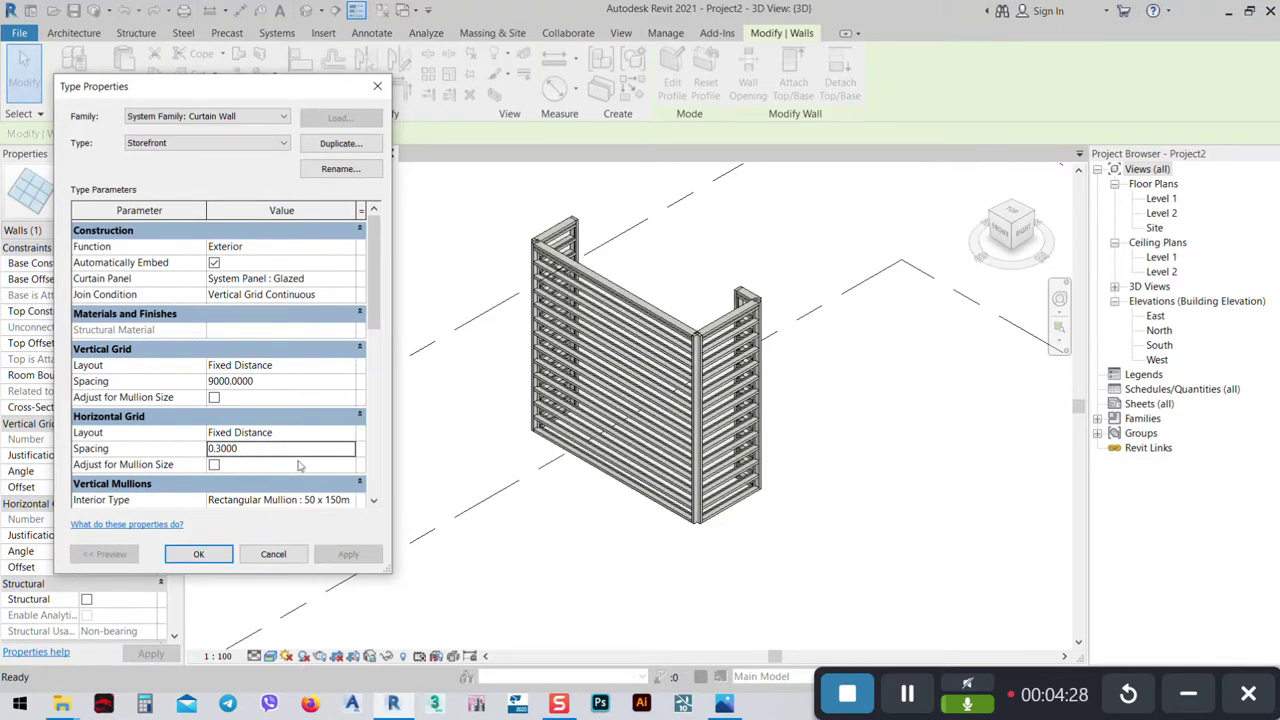
Set the horizontal grid spacing to 0.4 m, apply it and finish editing the storefront type.
left_click(258, 451)
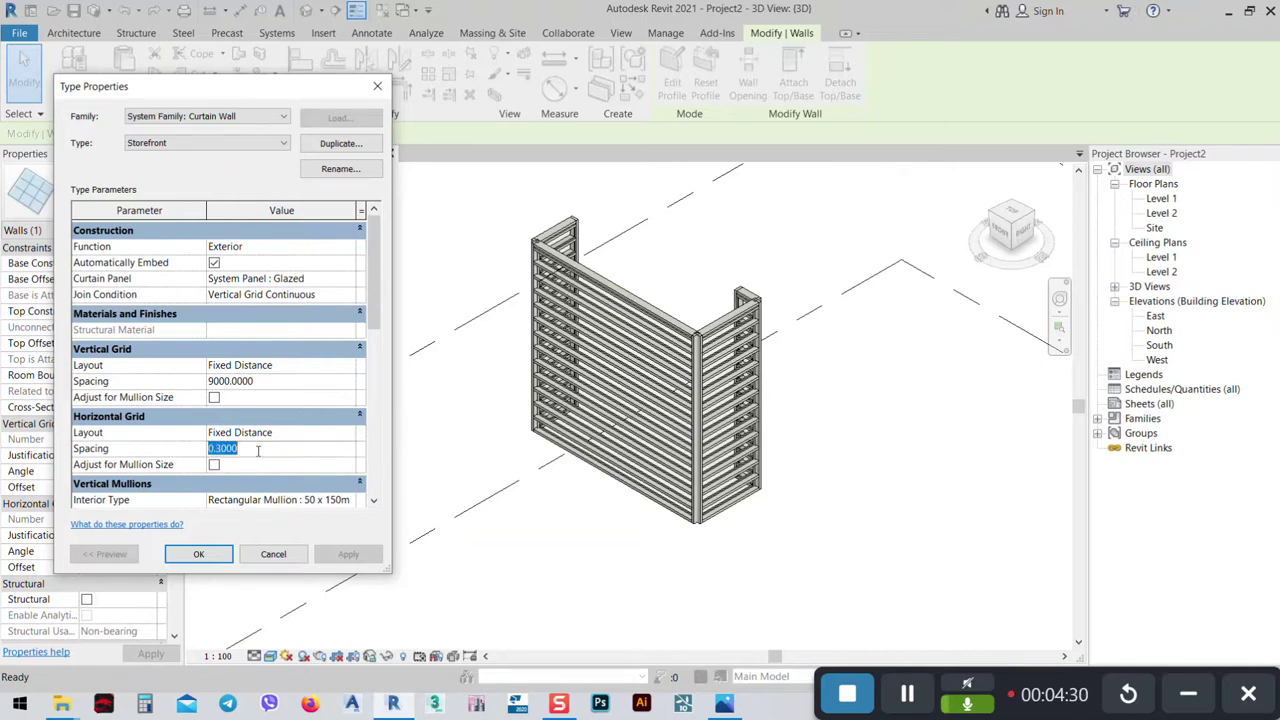
type("0.4000")
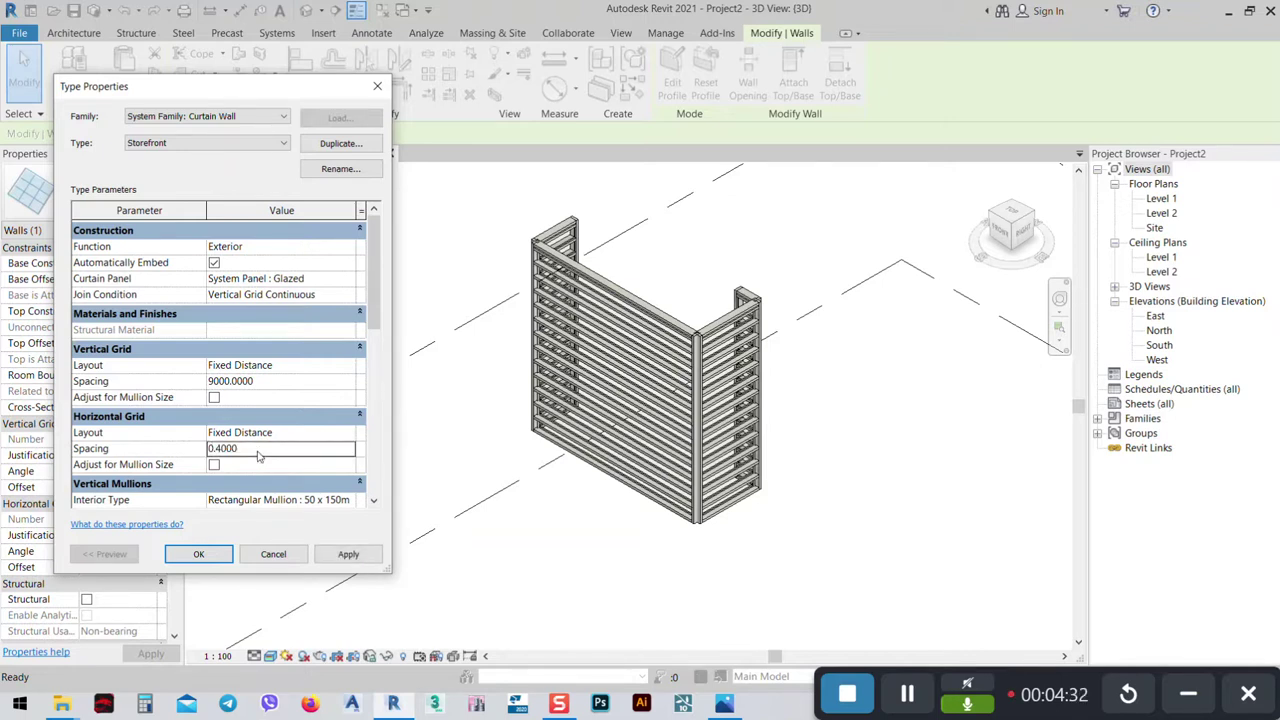
left_click(352, 556)
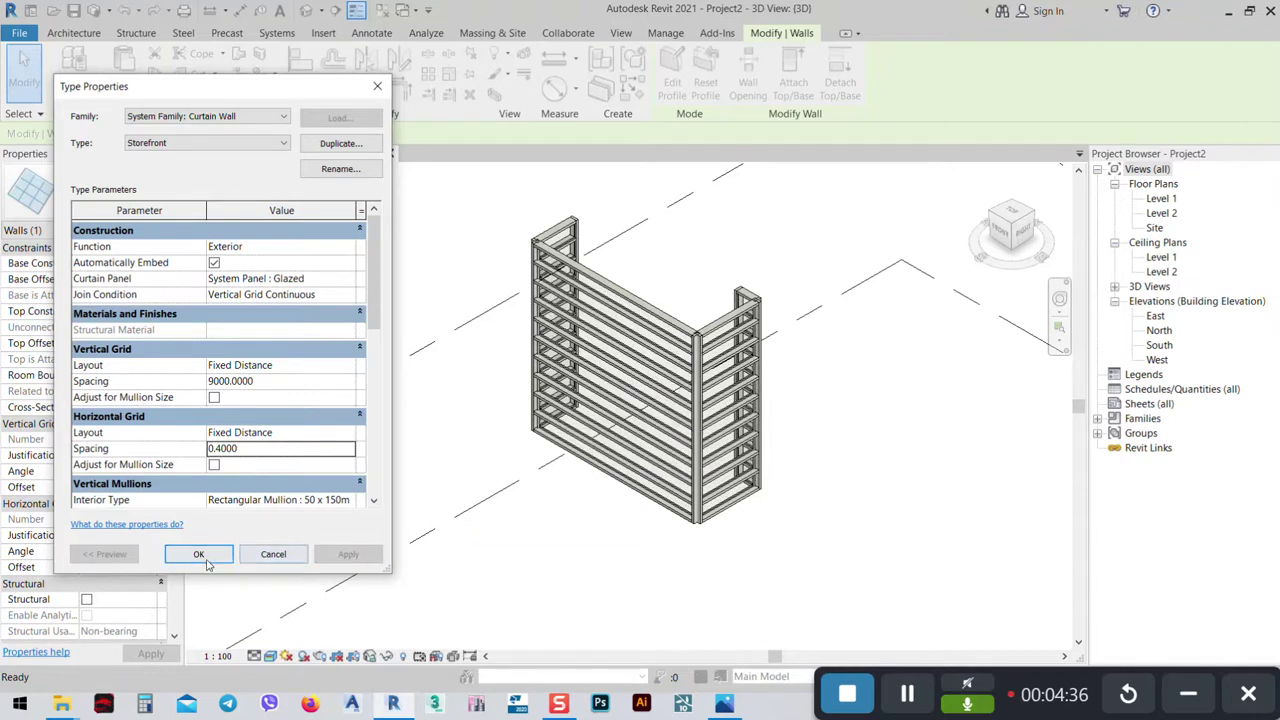
left_click(198, 554)
In the top view, unpin and delete the vertical mullions at the corner between the long front wall and the 1.5 m side.
middle_click_drag(721, 469, 560, 275, "shift")
scroll(555, 267, "up", 3)
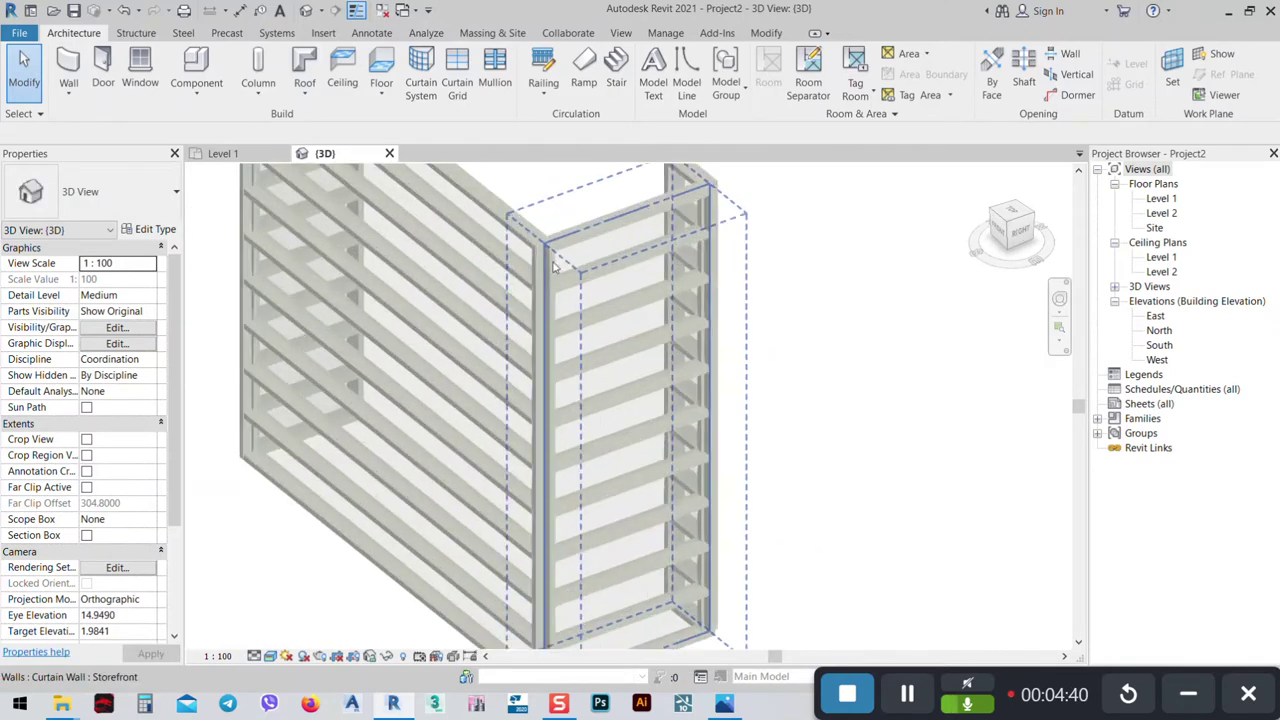
scroll(553, 265, "up", 4)
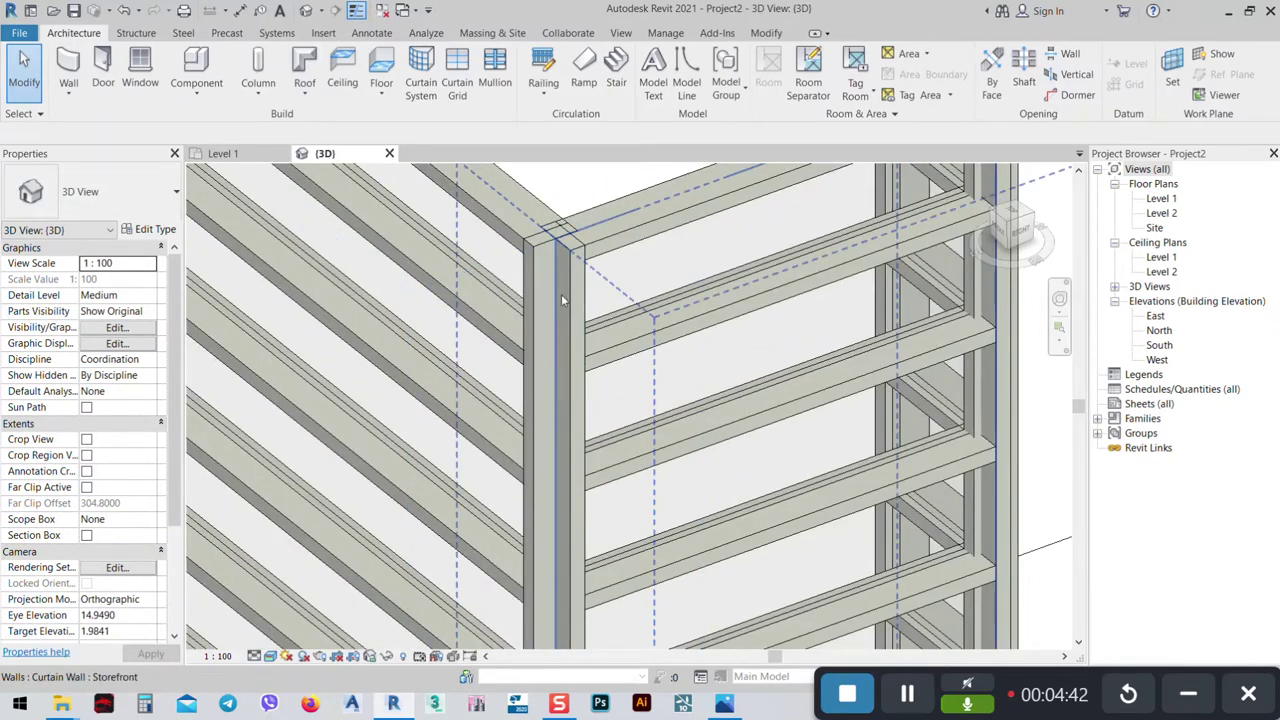
scroll(575, 410, "down", 6)
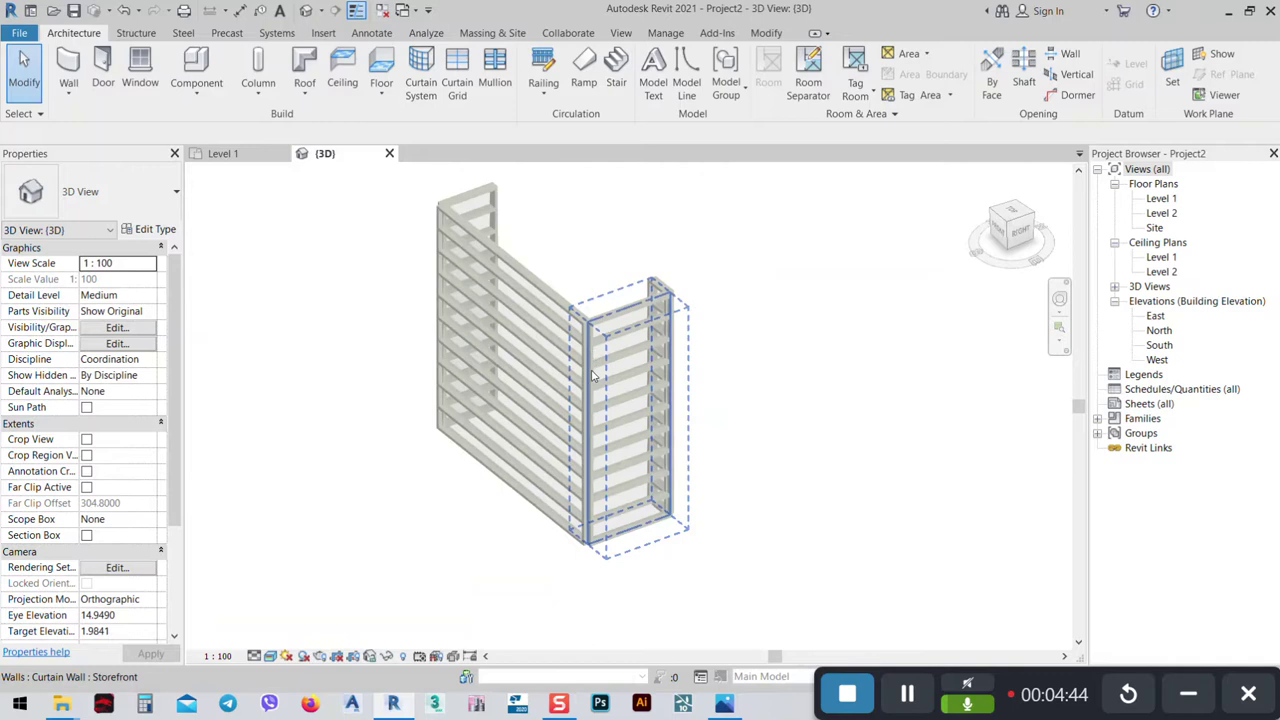
middle_click_drag(548, 391, 620, 340, "shift")
scroll(660, 315, "up", 3)
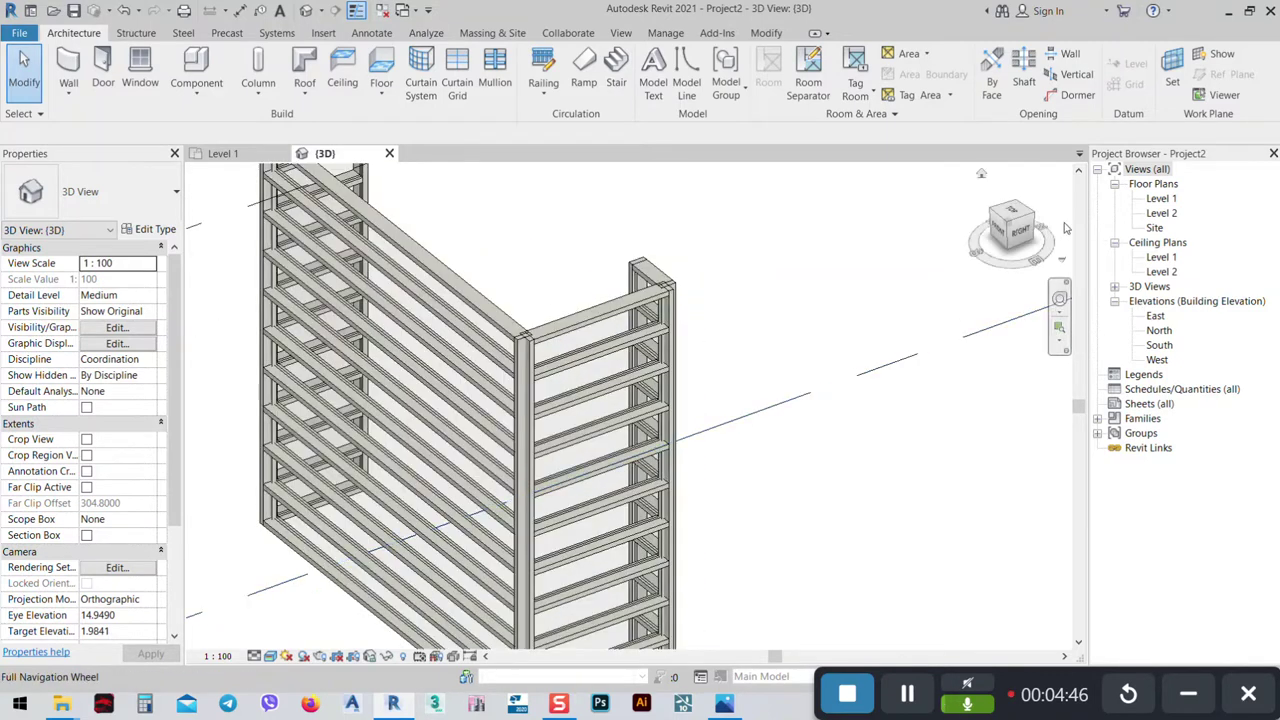
left_click(1012, 214)
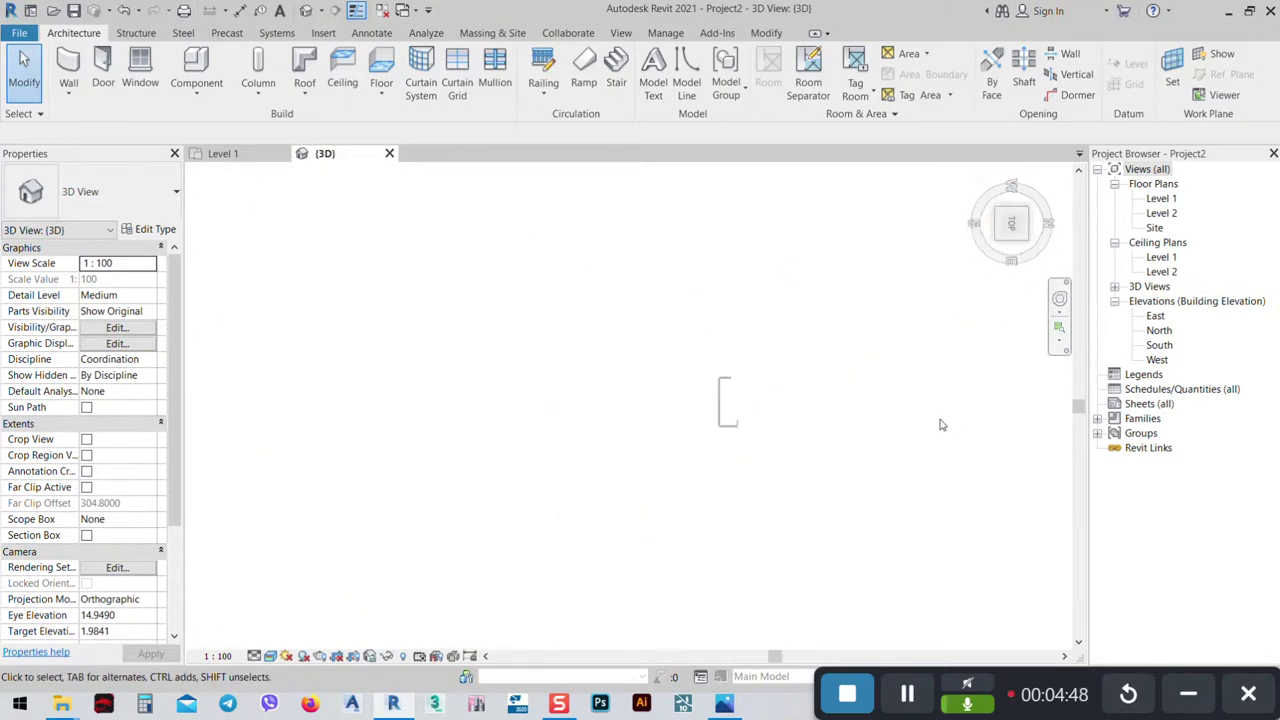
scroll(712, 308, "up", 5)
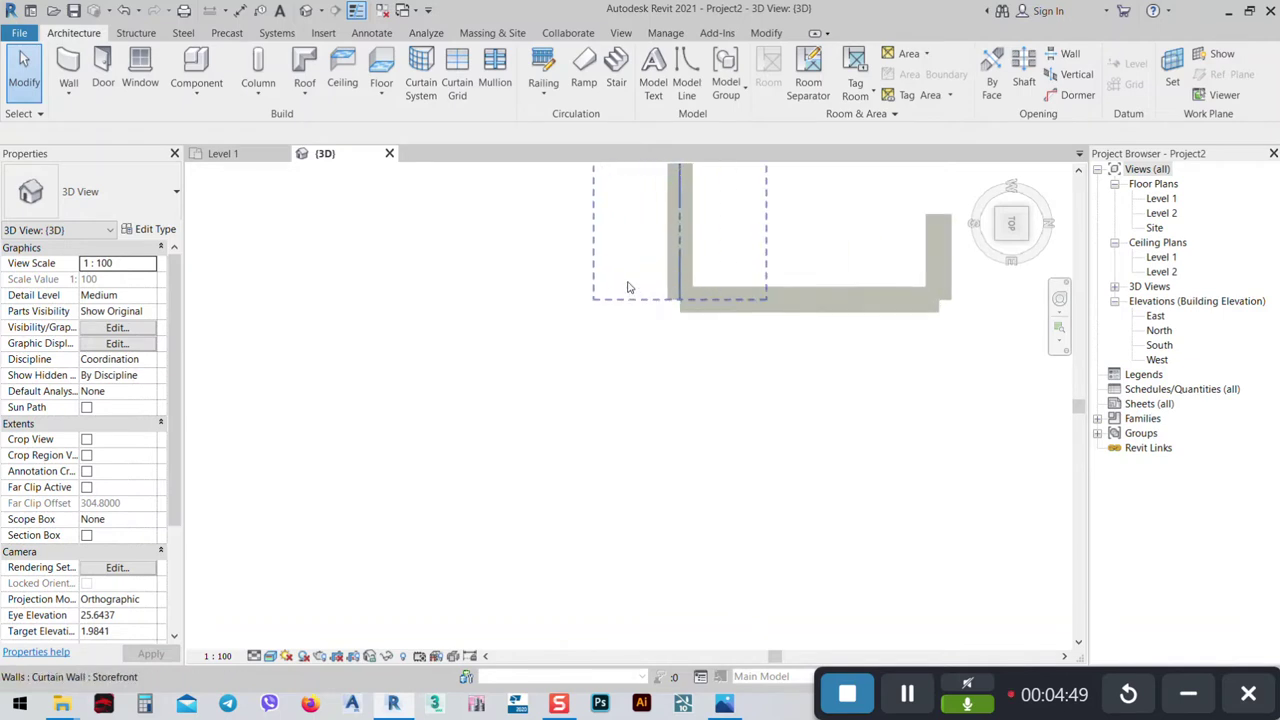
left_click_drag(623, 272, 746, 343)
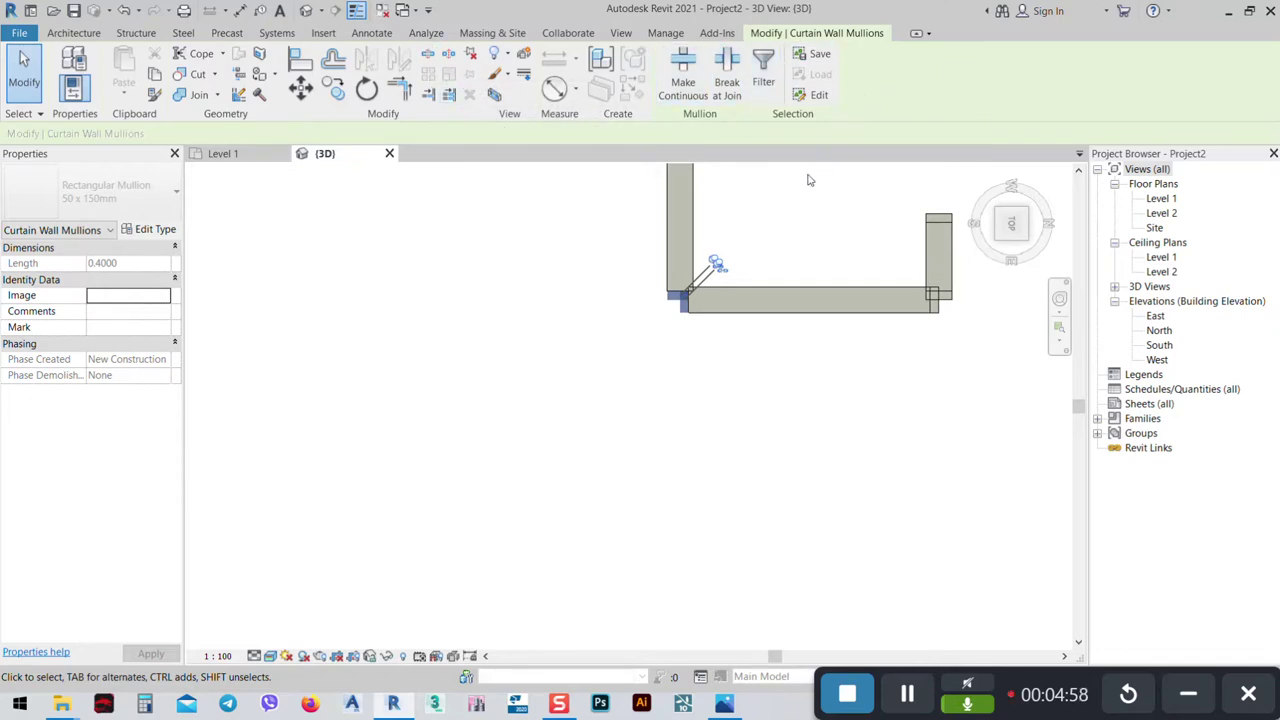
left_click(472, 56)
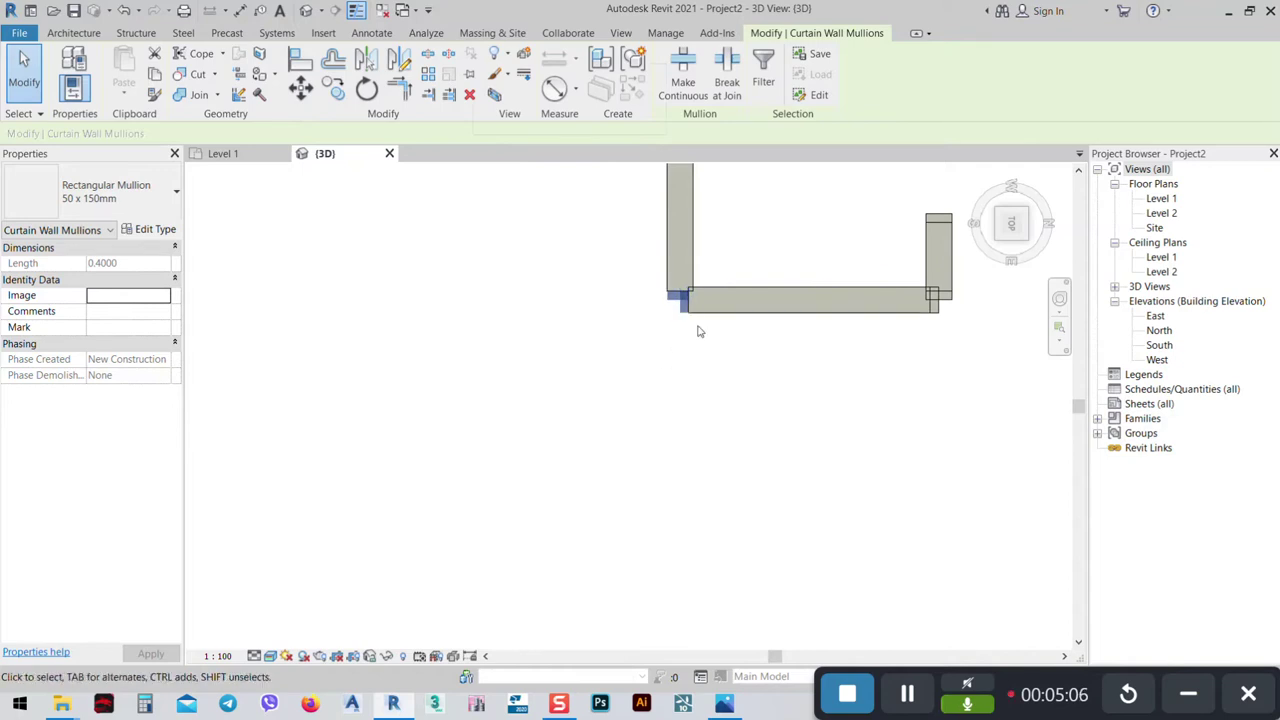
scroll(679, 296, "up", 3)
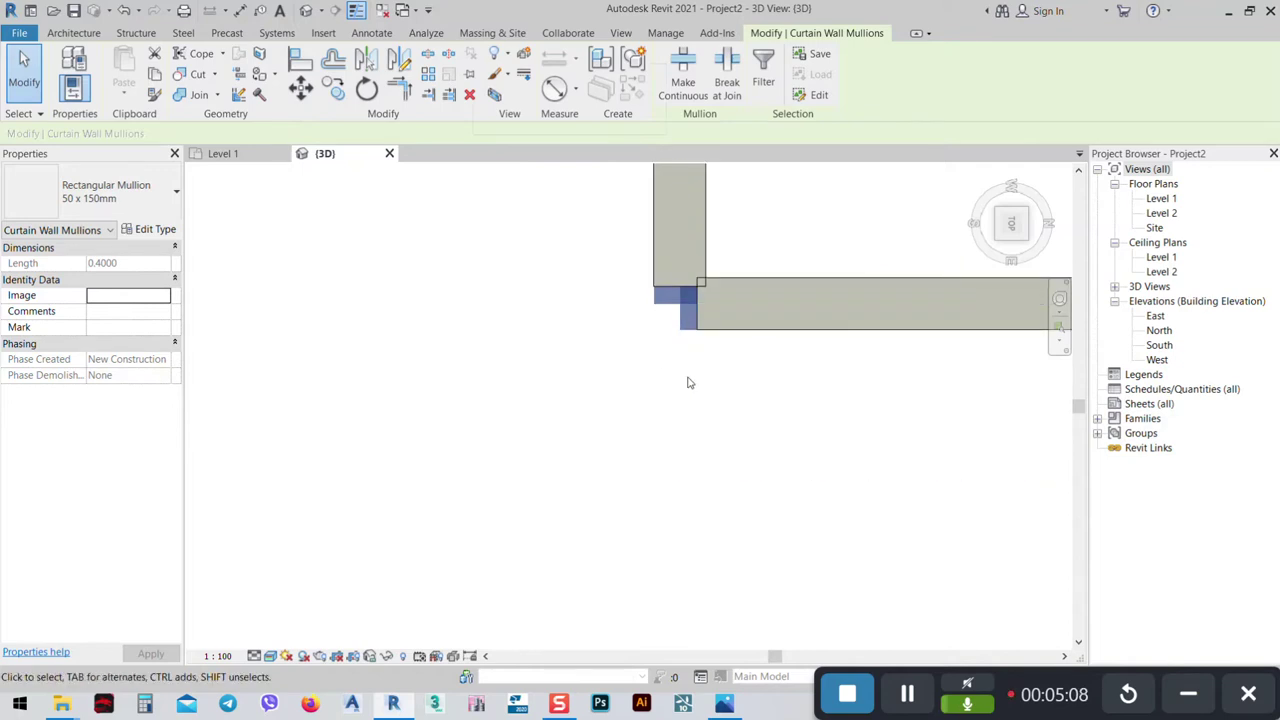
left_click(670, 355)
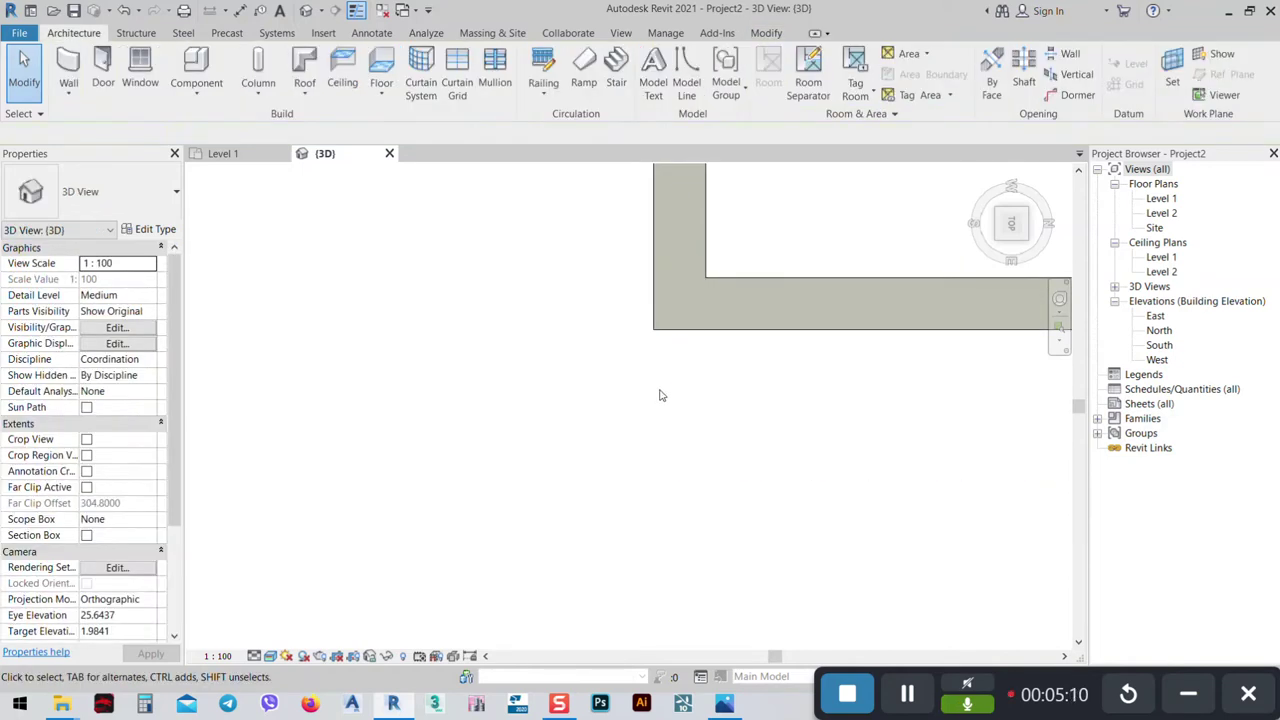
Unpin and delete the vertical mullions at the corner between the 1.5 m side and its short inward return.
scroll(660, 395, "down", 5)
middle_click_drag(725, 293, 671, 291)
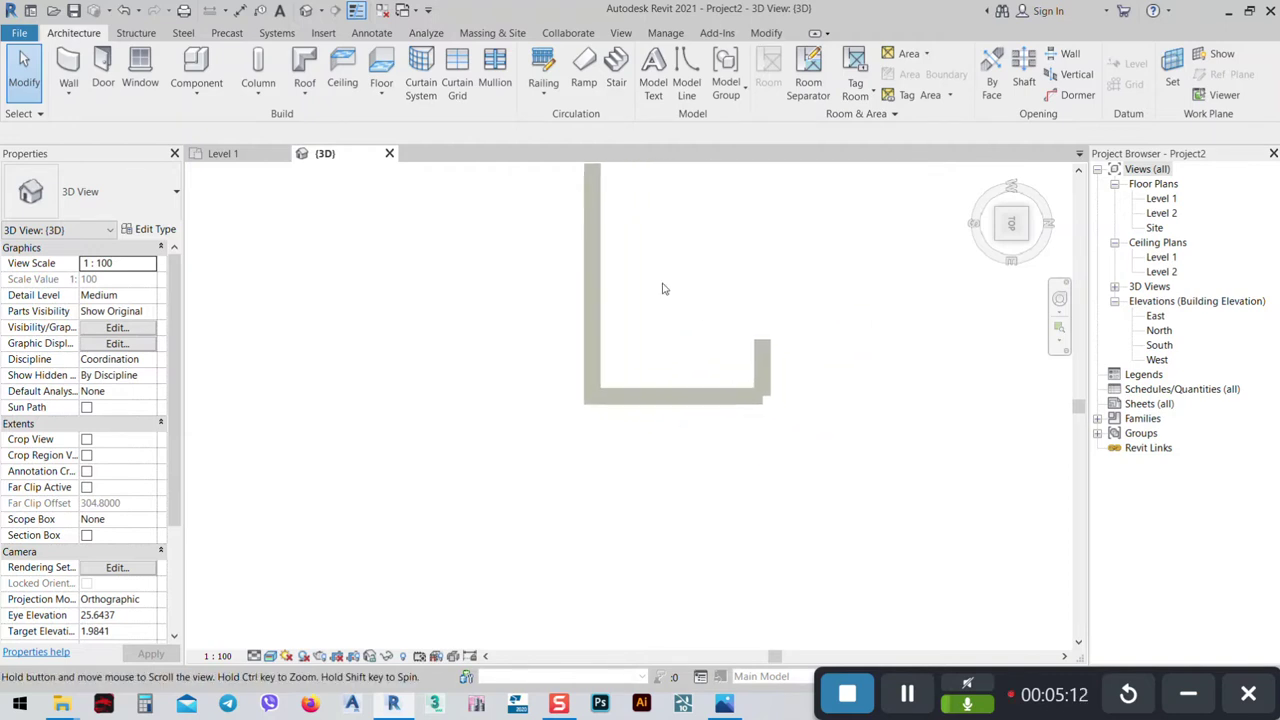
scroll(745, 378, "up", 4)
left_click_drag(738, 372, 822, 462)
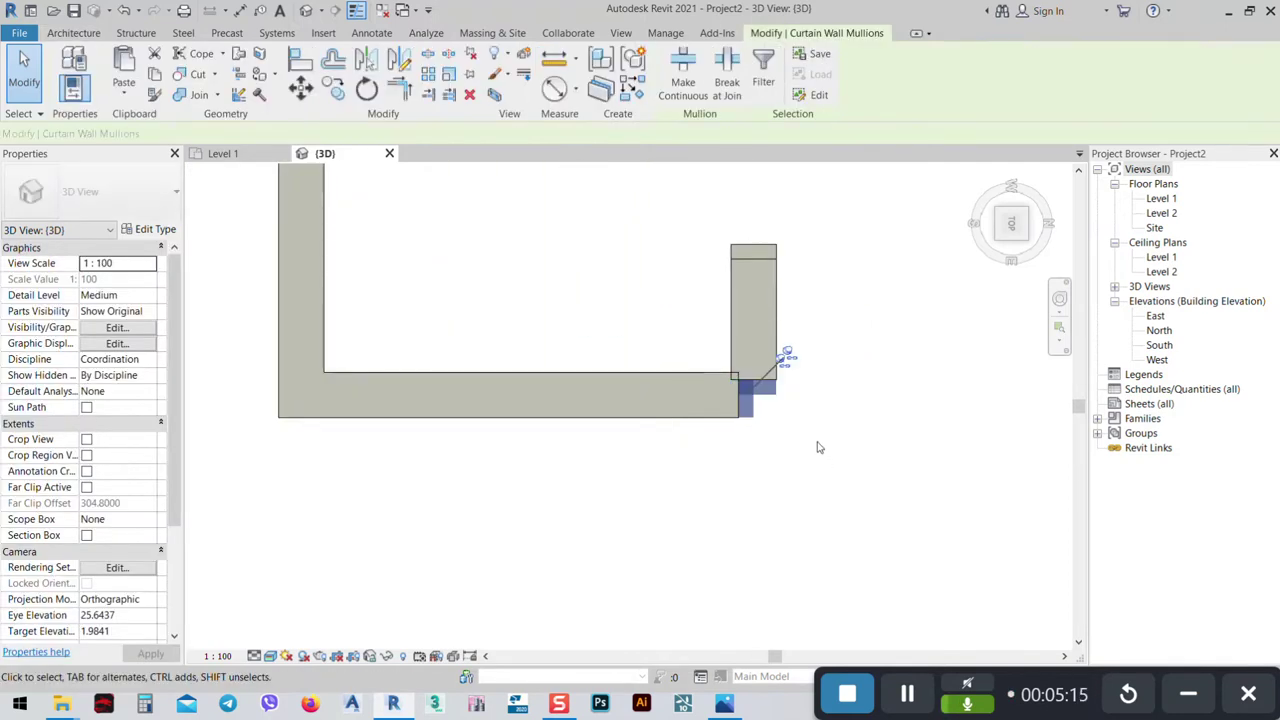
left_click(470, 53)
key("Delete")
Unpin and delete the vertical mullions at the corner between the long front wall and its short west side.
scroll(750, 505, "down", 3)
middle_click_drag(740, 493, 686, 586)
scroll(586, 410, "up", 1)
left_click_drag(551, 374, 648, 452)
left_click(466, 66)
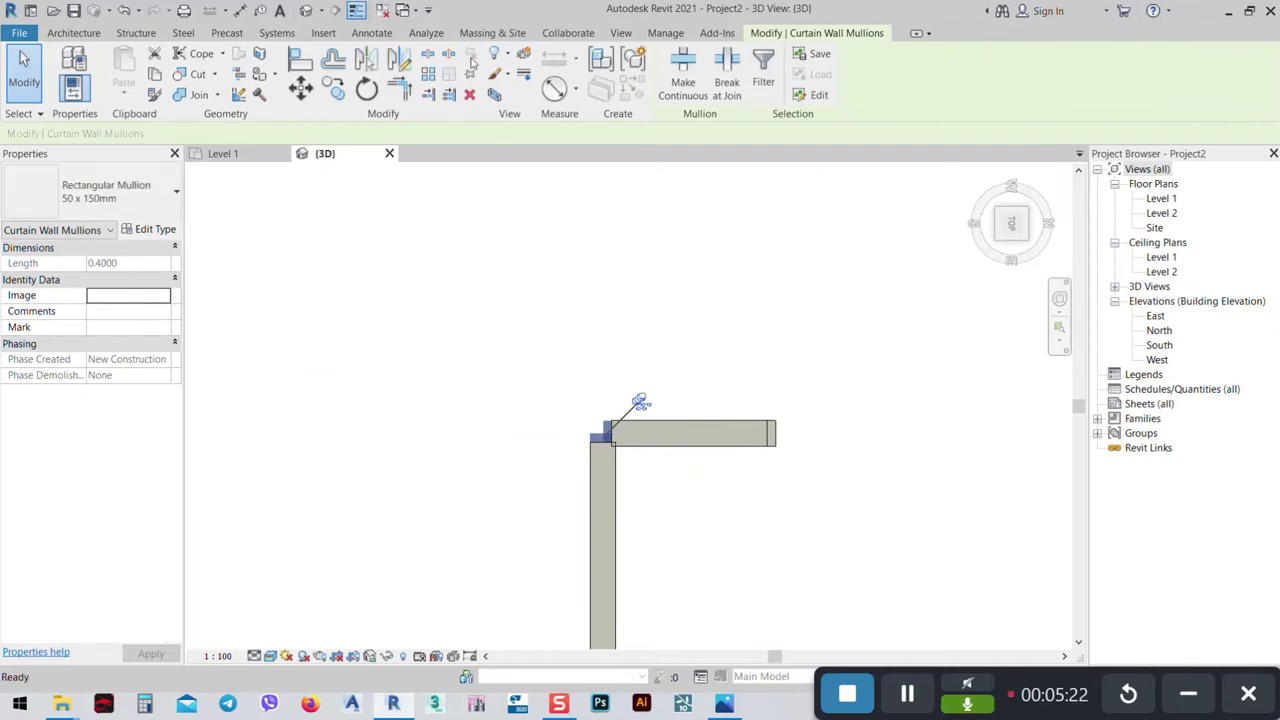
key("Delete")
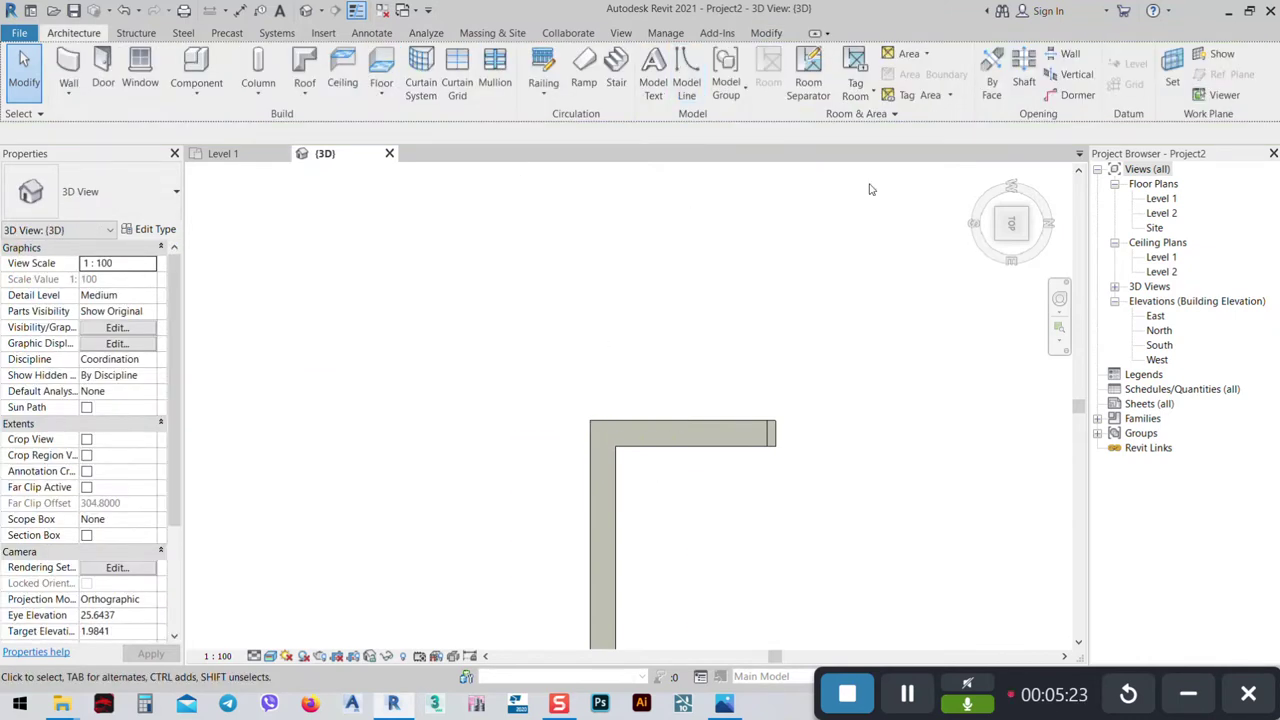
Set the storefront type's horizontal grid spacing to 0.3 m in the 3D view, apply it and finish editing the type.
left_click(1001, 244)
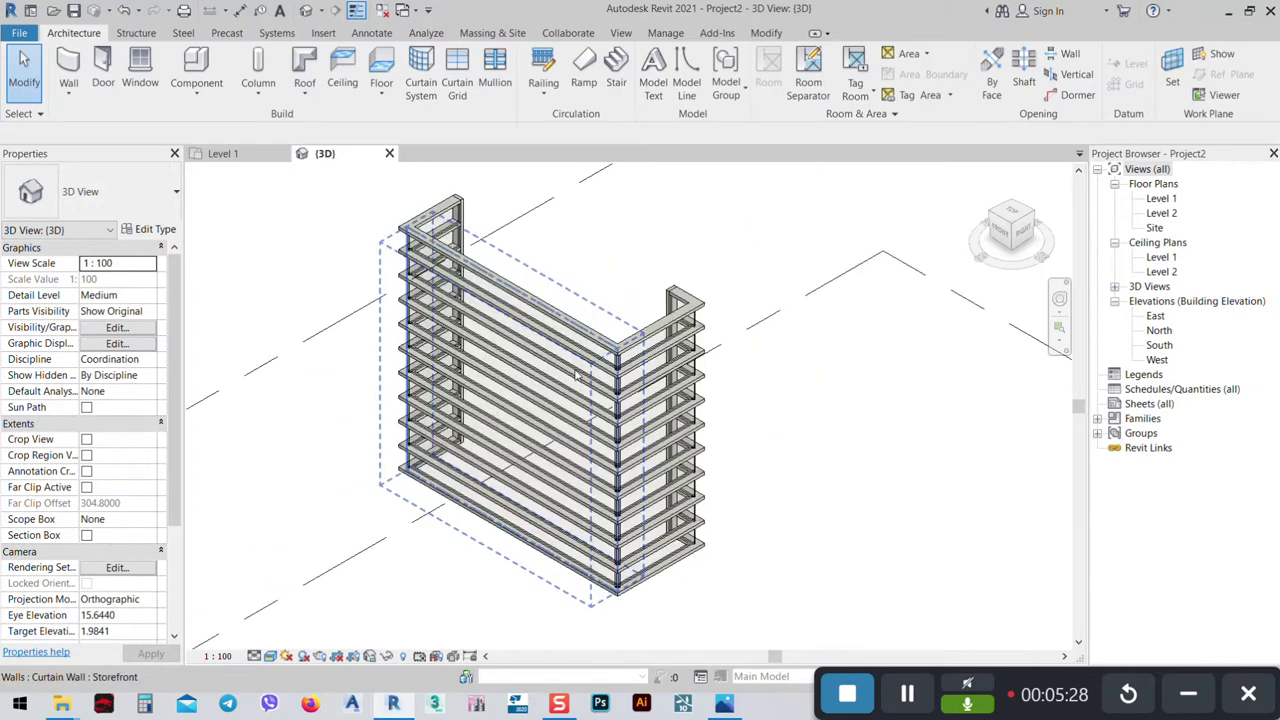
left_click(612, 342)
middle_click_drag(612, 342, 620, 296, "shift")
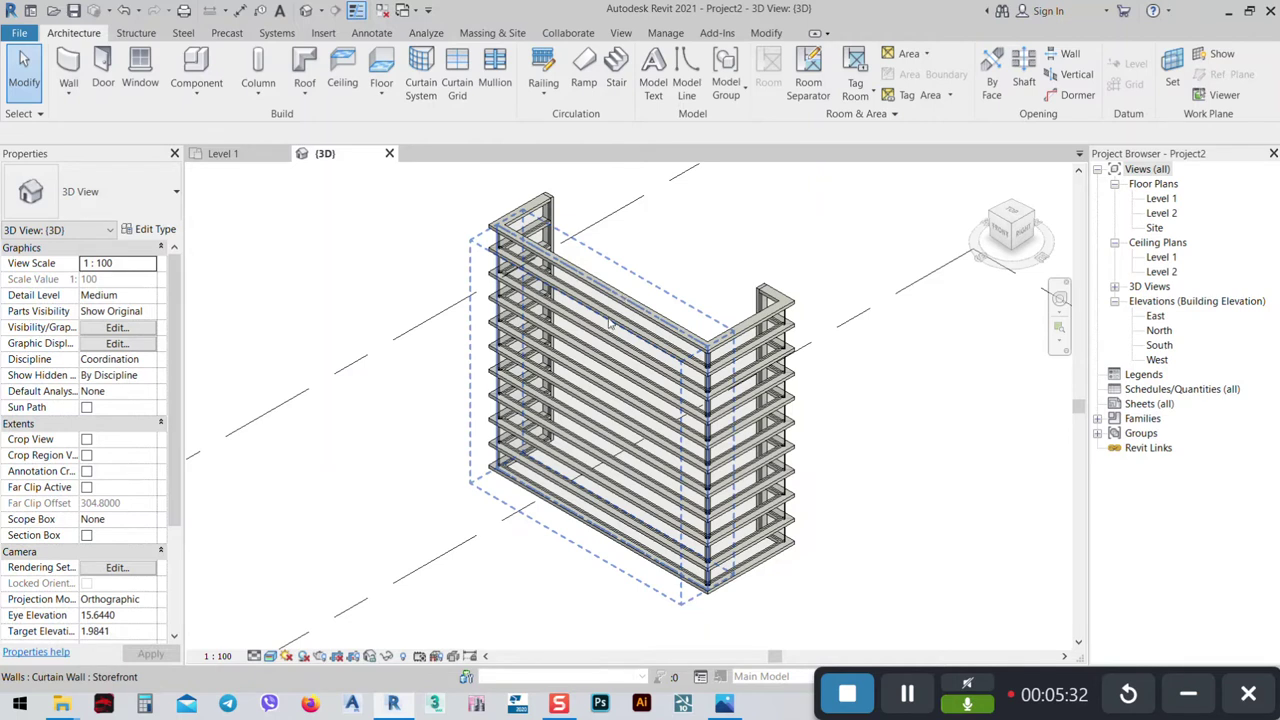
left_click(610, 326)
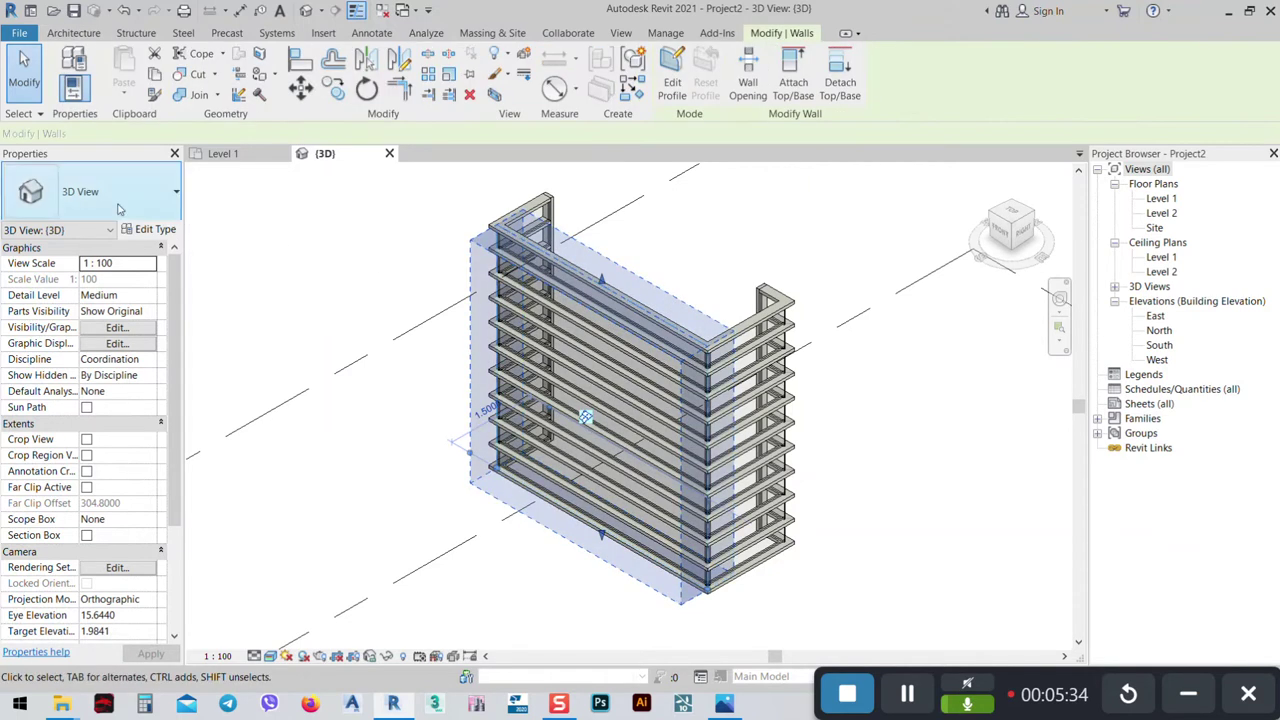
left_click(150, 229)
left_click(264, 448)
type("0.3000")
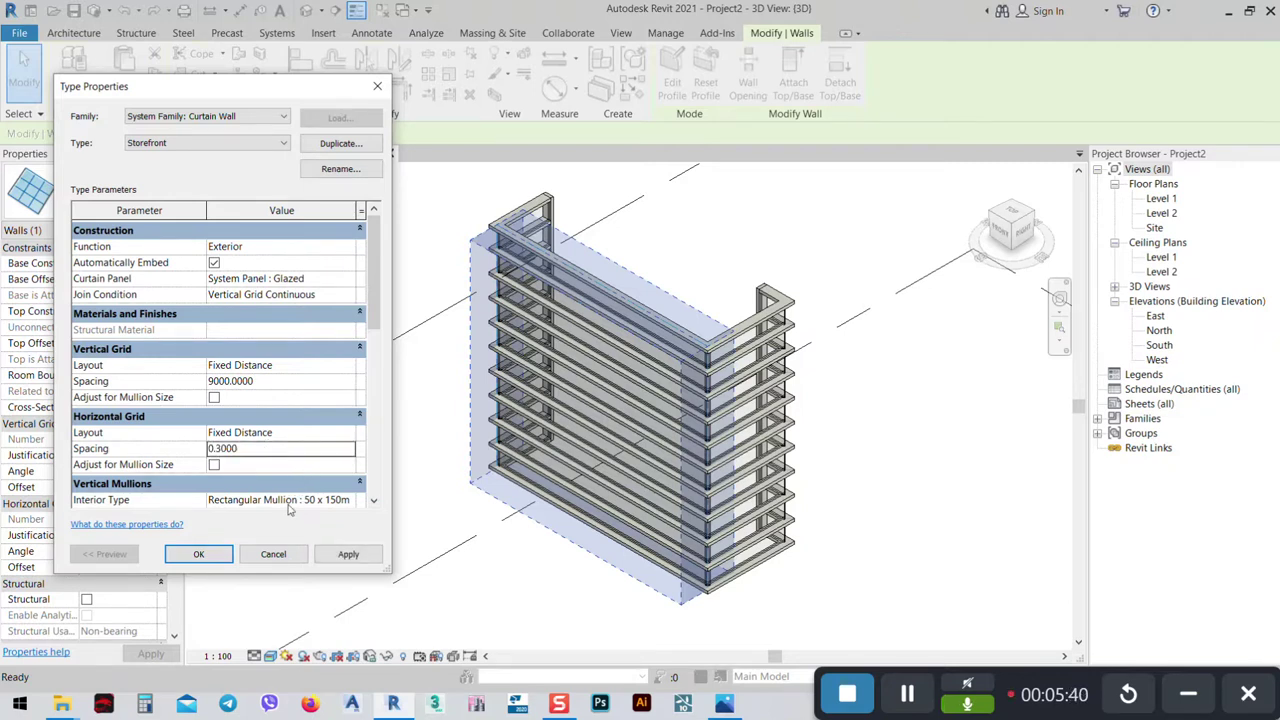
left_click(349, 554)
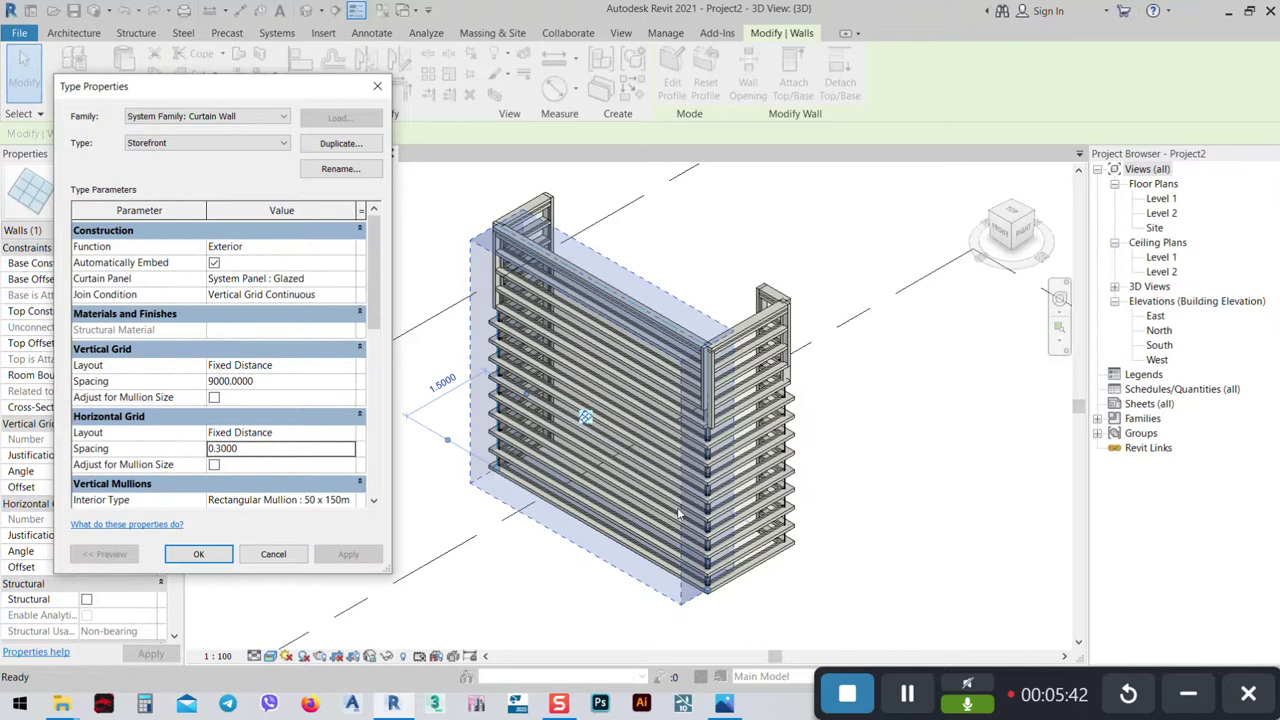
left_click(178, 555)
key("Escape")
In the top view, select the vertical mullions at all three wall corners together, unpin them and delete them.
scroll(717, 592, "up", 4)
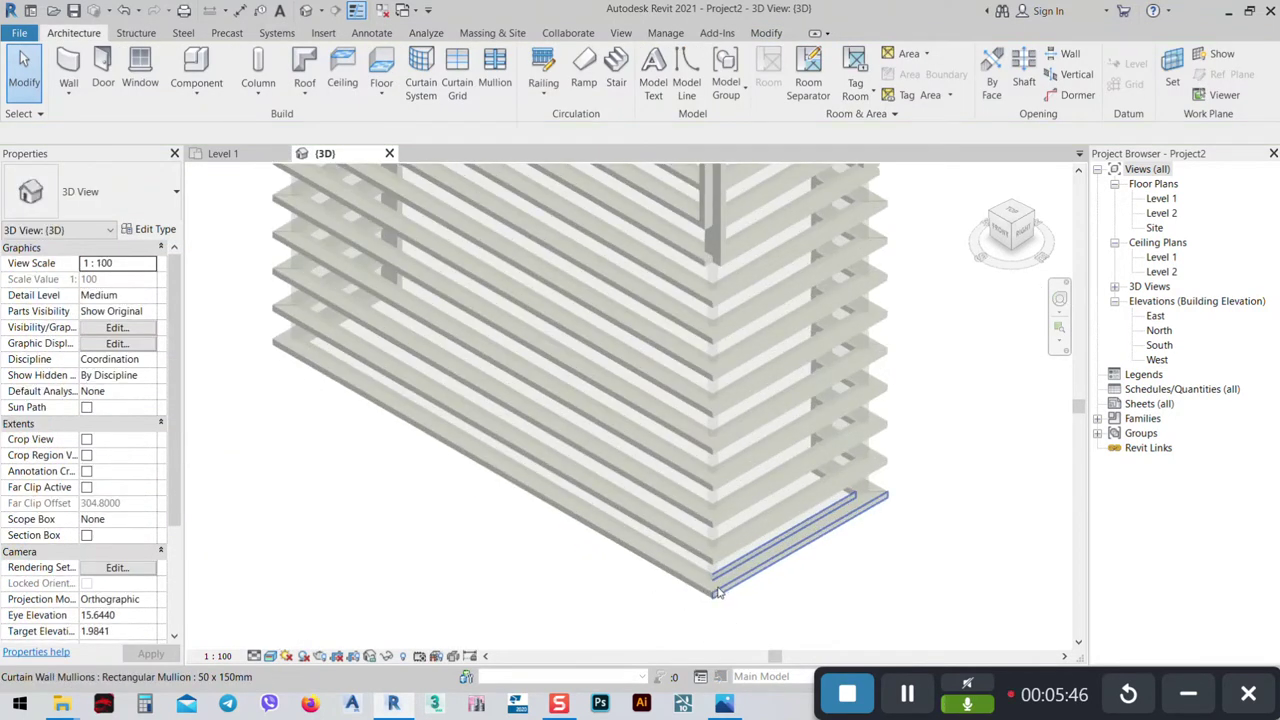
scroll(717, 592, "down", 5)
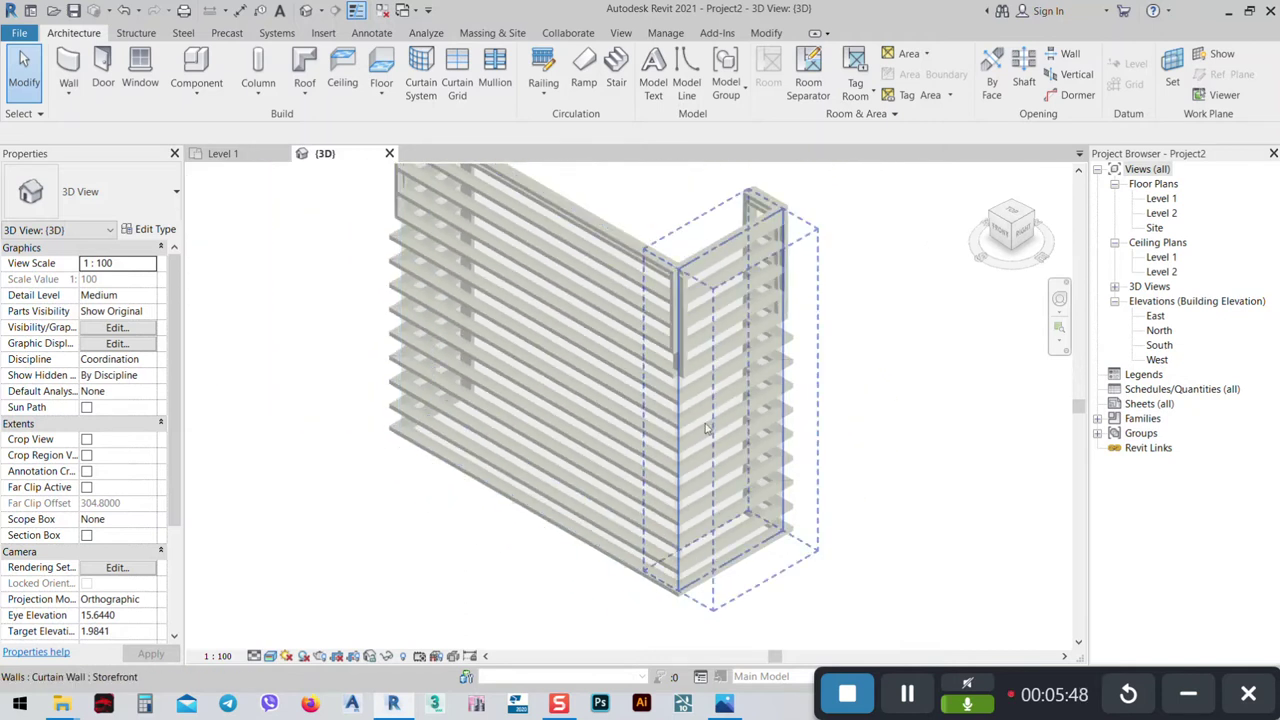
middle_click_drag(706, 428, 690, 285, "shift")
middle_click_drag(688, 362, 668, 340, "shift")
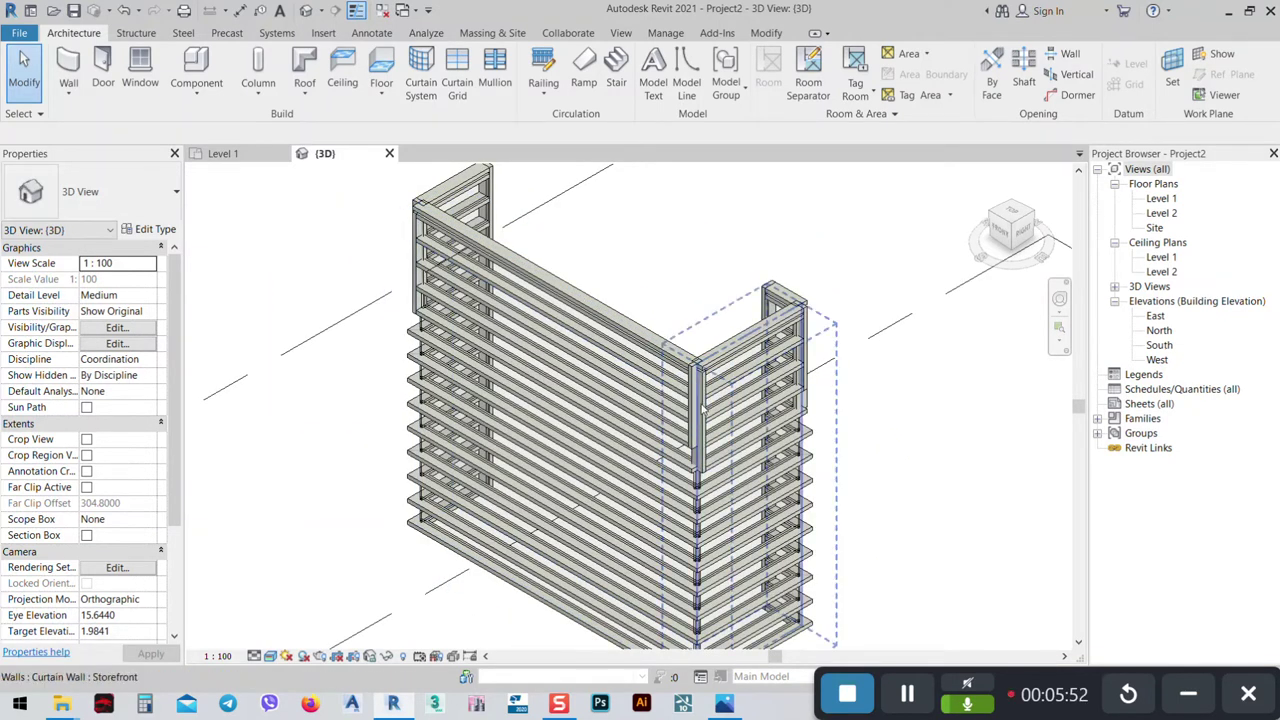
left_click(1012, 222)
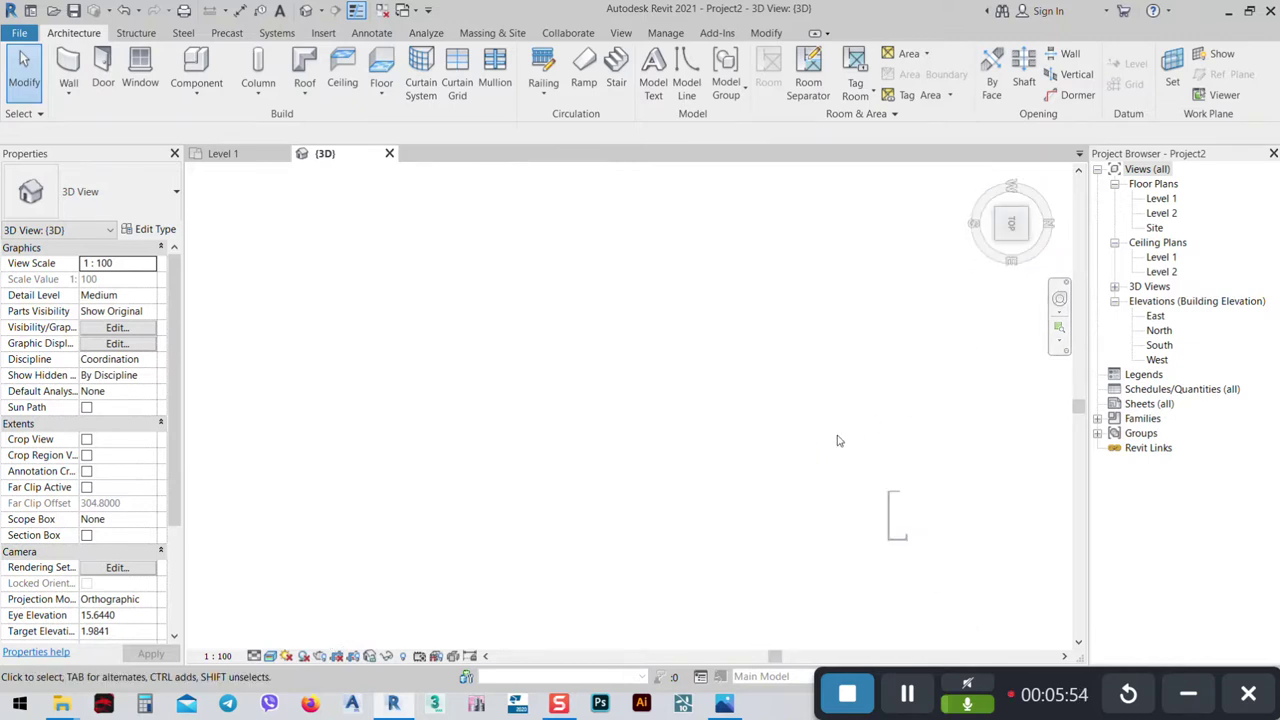
scroll(670, 261, "up", 8)
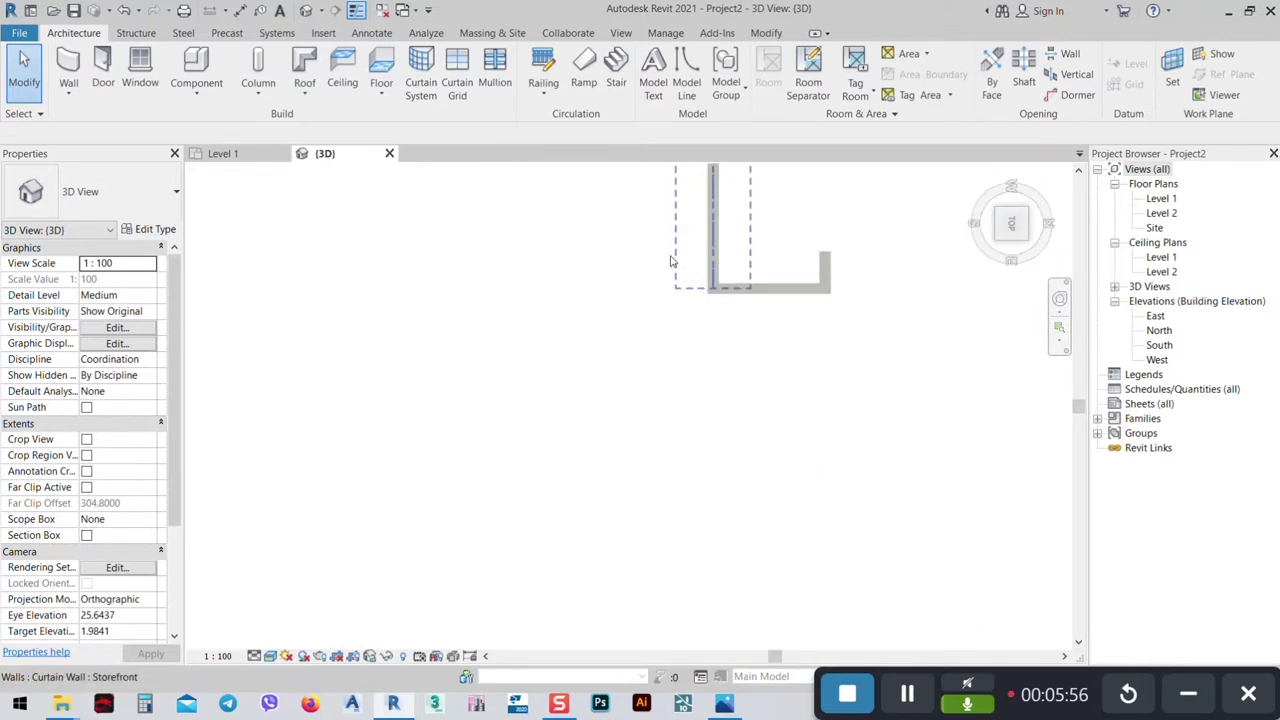
scroll(609, 286, "up", 3)
left_click(750, 300)
middle_click_drag(934, 334, 855, 372)
left_click_drag(855, 372, 880, 306)
middle_click_drag(761, 236, 726, 683)
left_click_drag(549, 272, 677, 345)
scroll(640, 249, "down", 2)
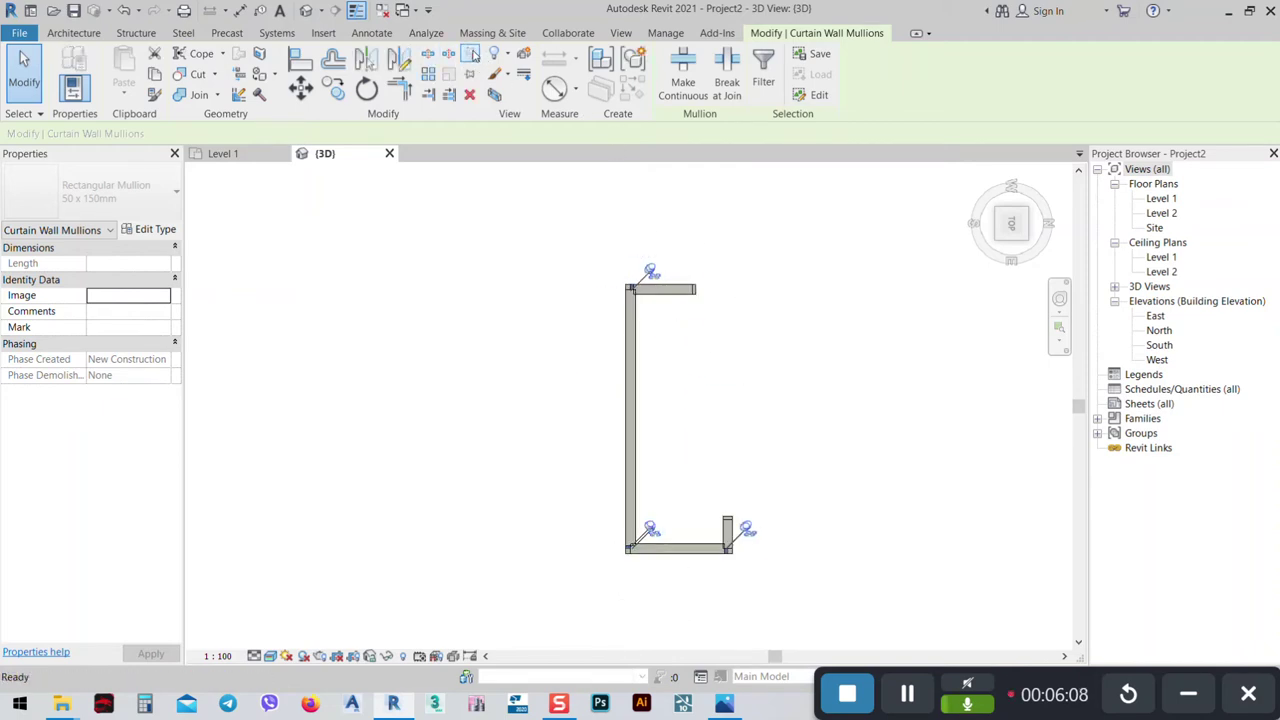
key("Escape")
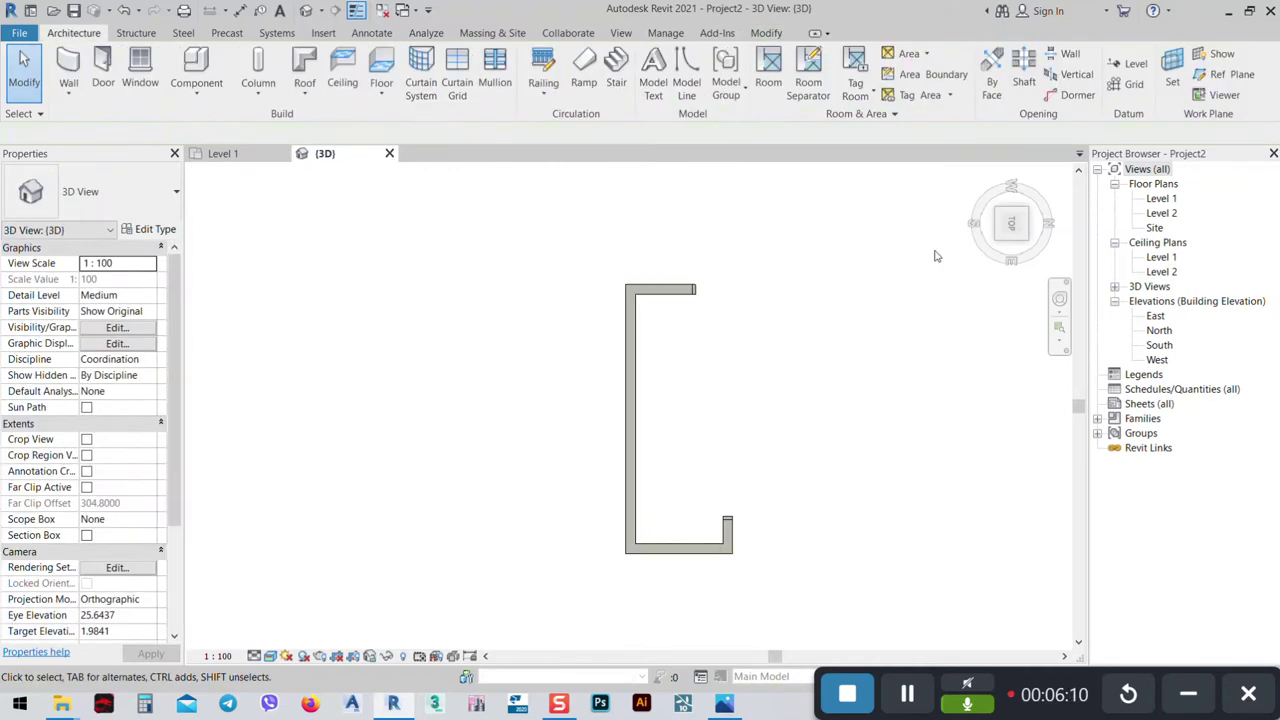
Inspect the louvers and their corners in the isometric view, checking the mullion just below the long front wall's top one.
left_click(1008, 245)
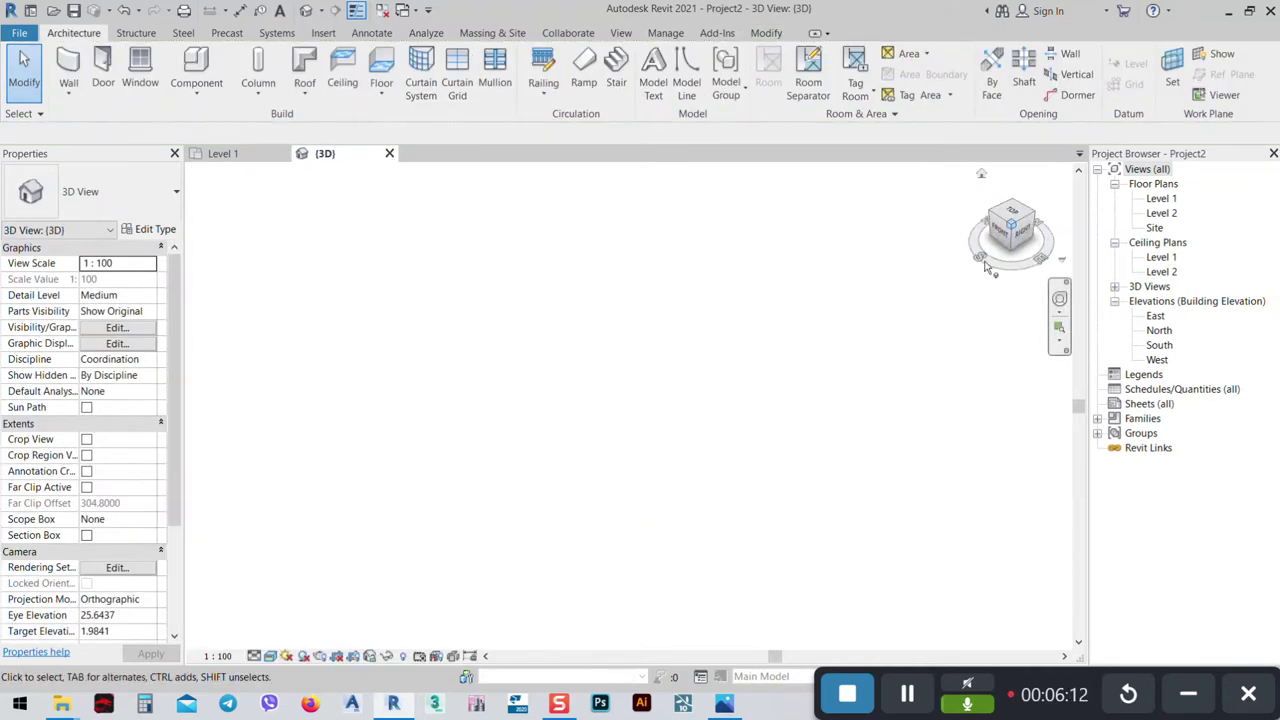
middle_click_drag(720, 457, 738, 412)
scroll(582, 262, "up", 10)
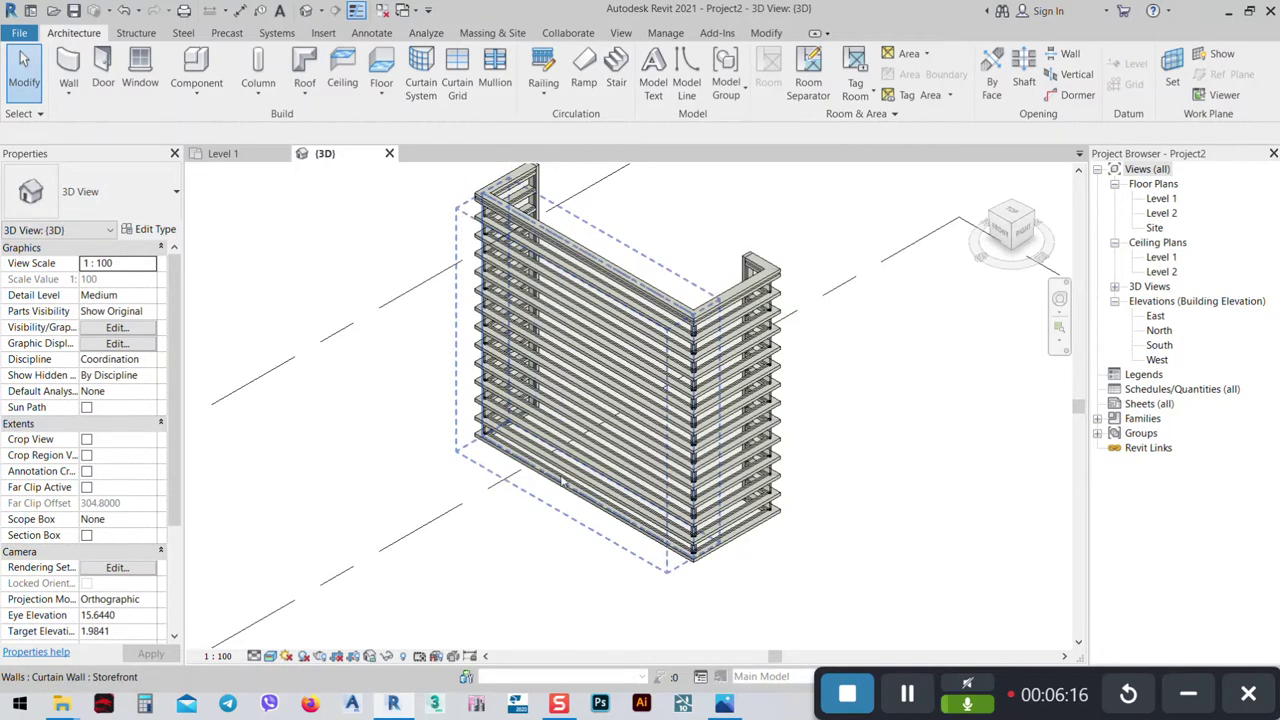
middle_click_drag(742, 323, 645, 295, "shift")
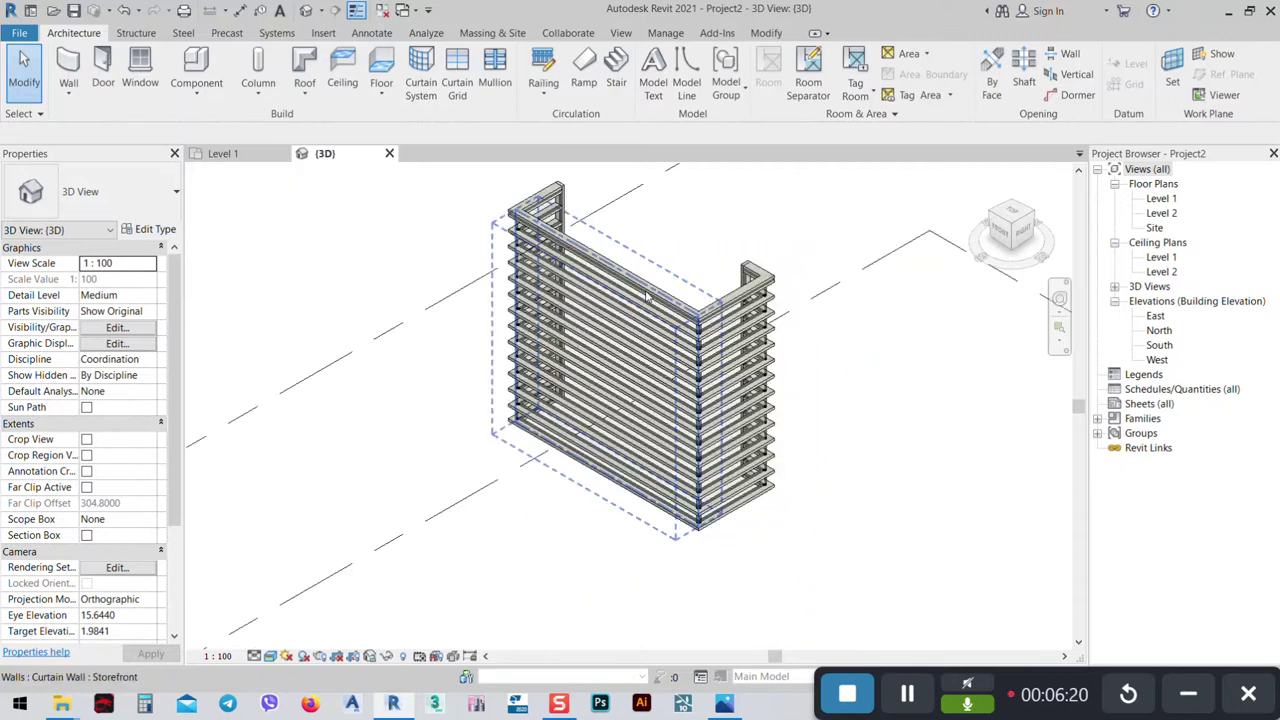
scroll(645, 305, "up", 5)
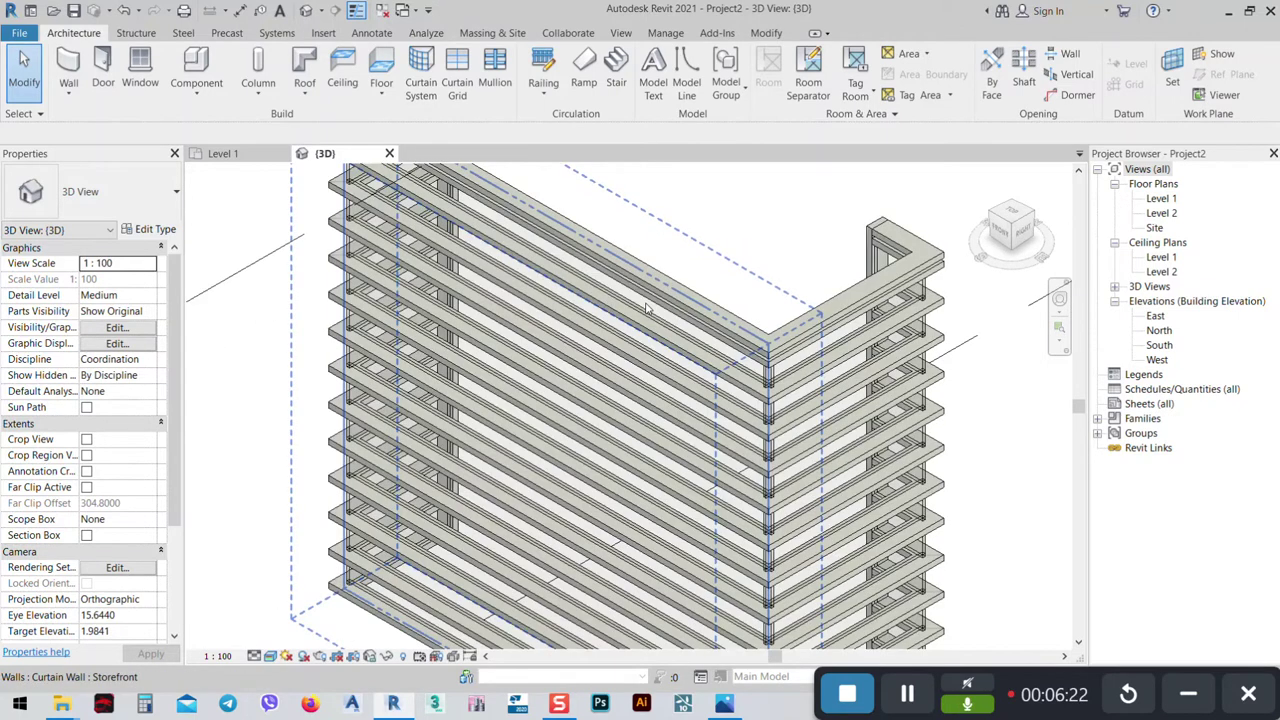
scroll(645, 307, "down", 1)
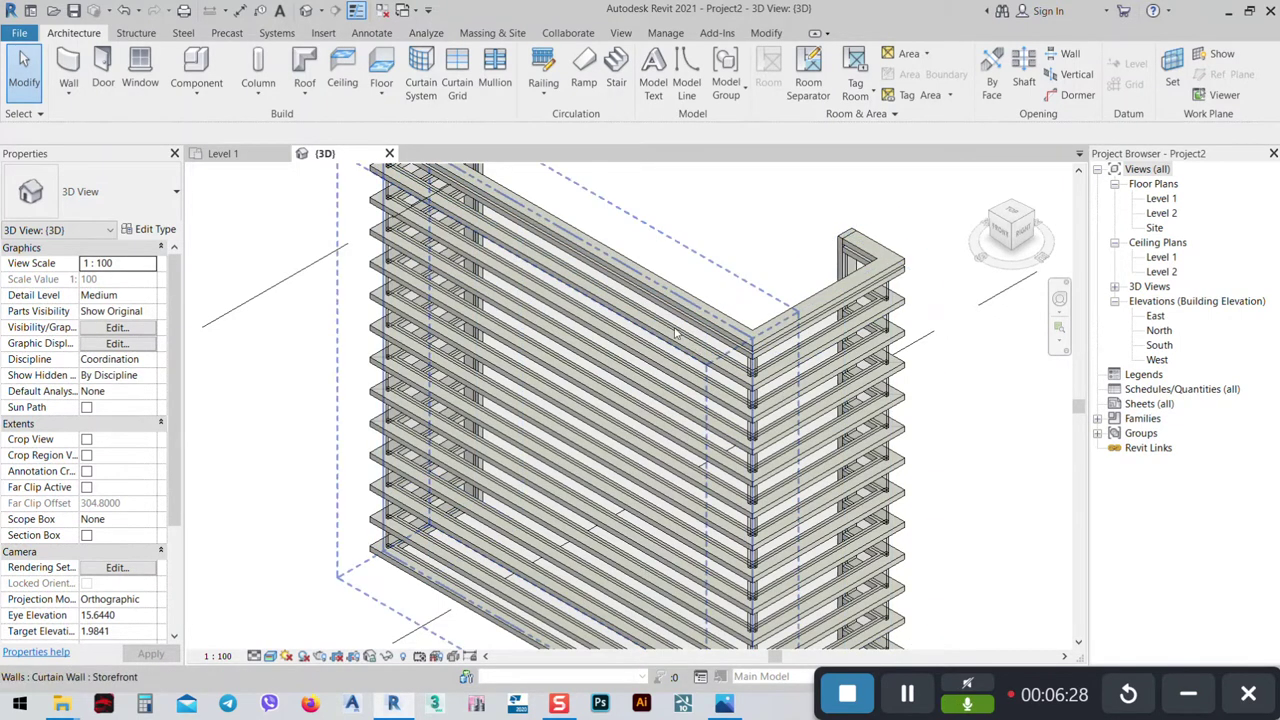
key("Tab")
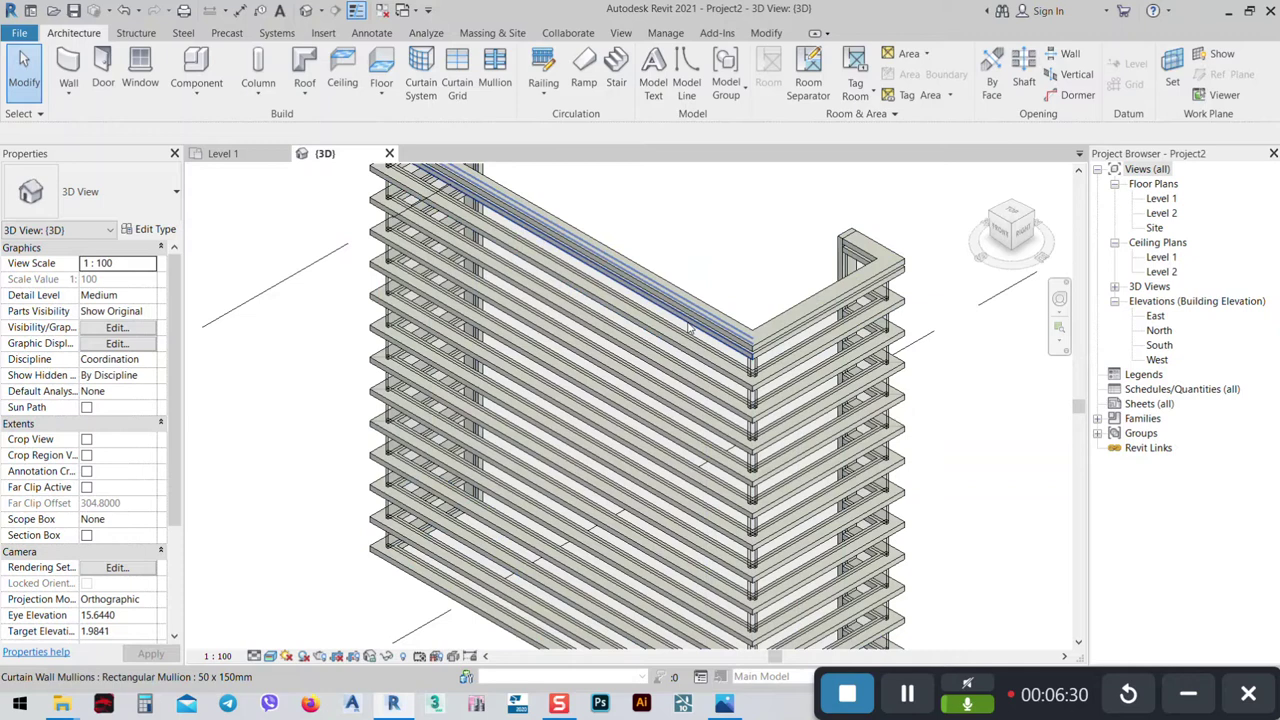
left_click(688, 330)
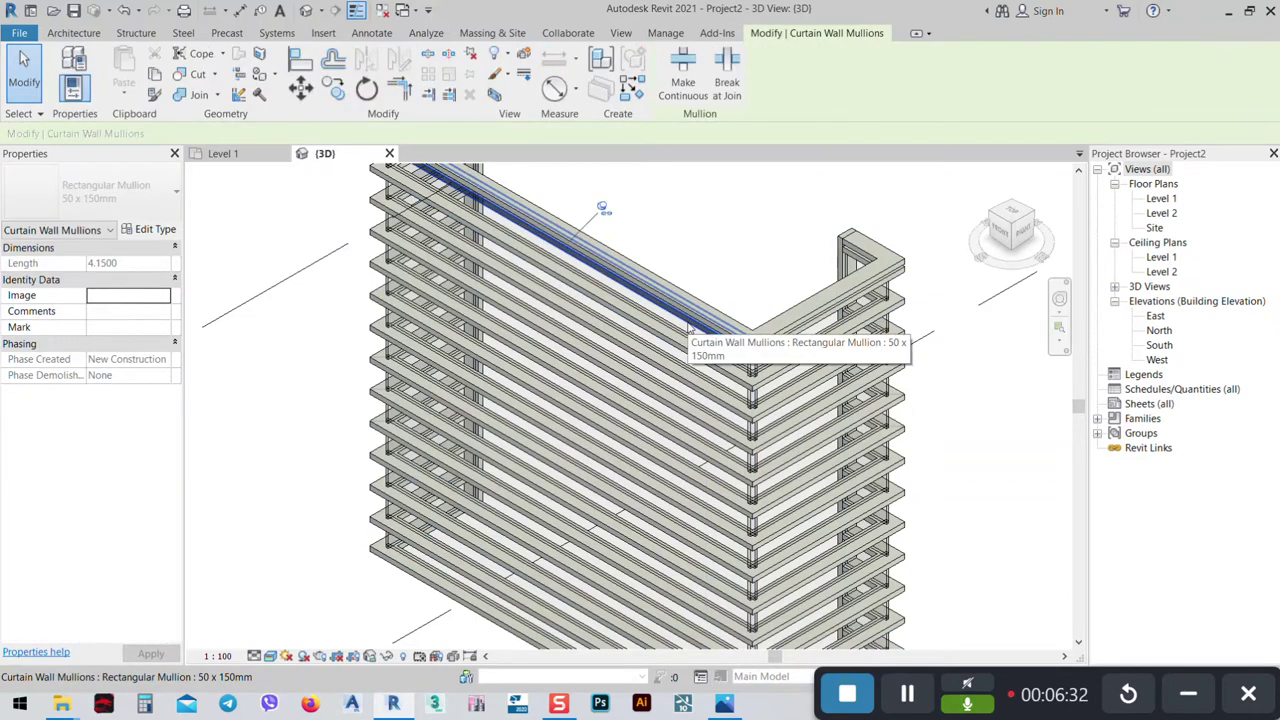
middle_click_drag(688, 330, 603, 403, "shift")
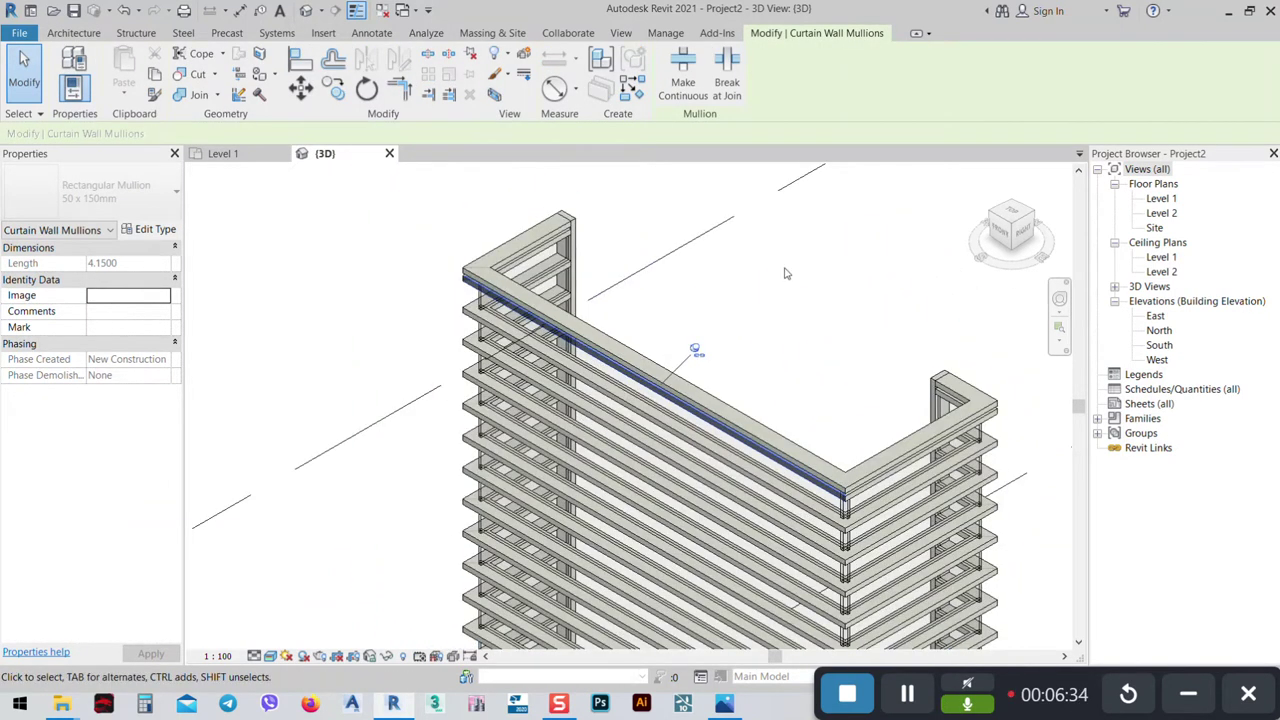
key("Escape")
Select a glazed panel on the short west side and change its type's material to Air.
scroll(603, 403, "up", 5)
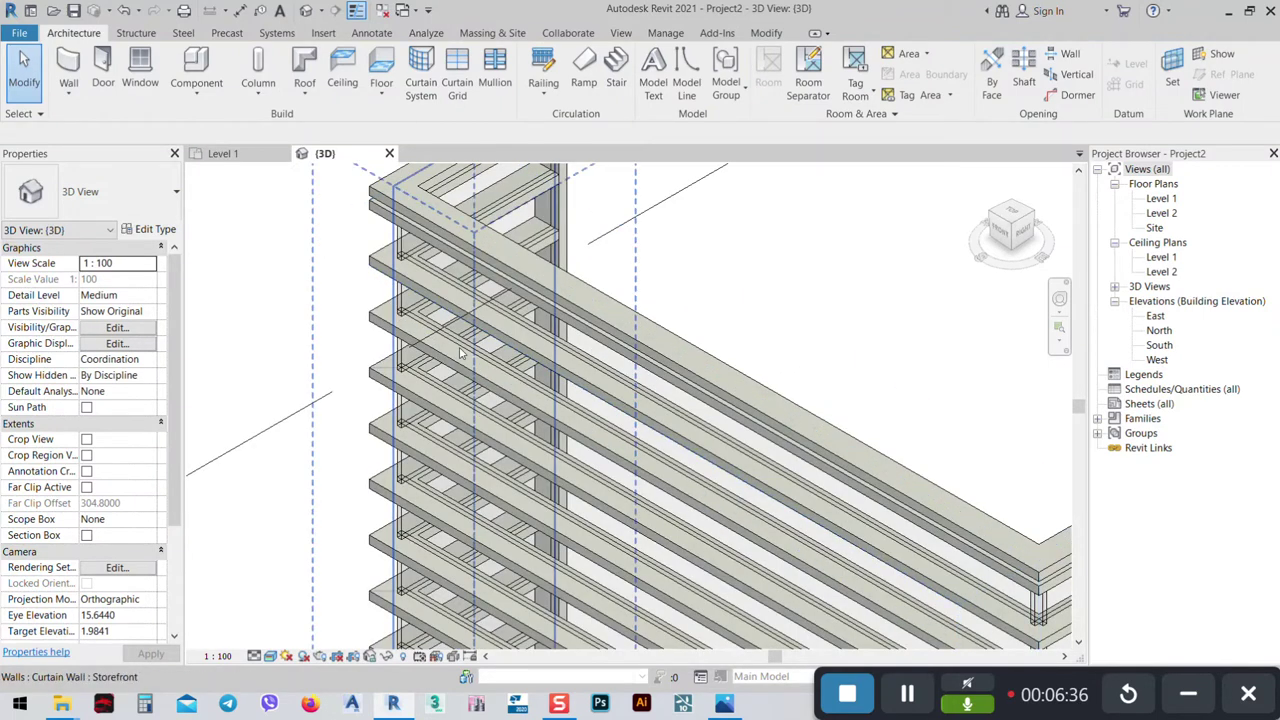
scroll(408, 302, "up", 3)
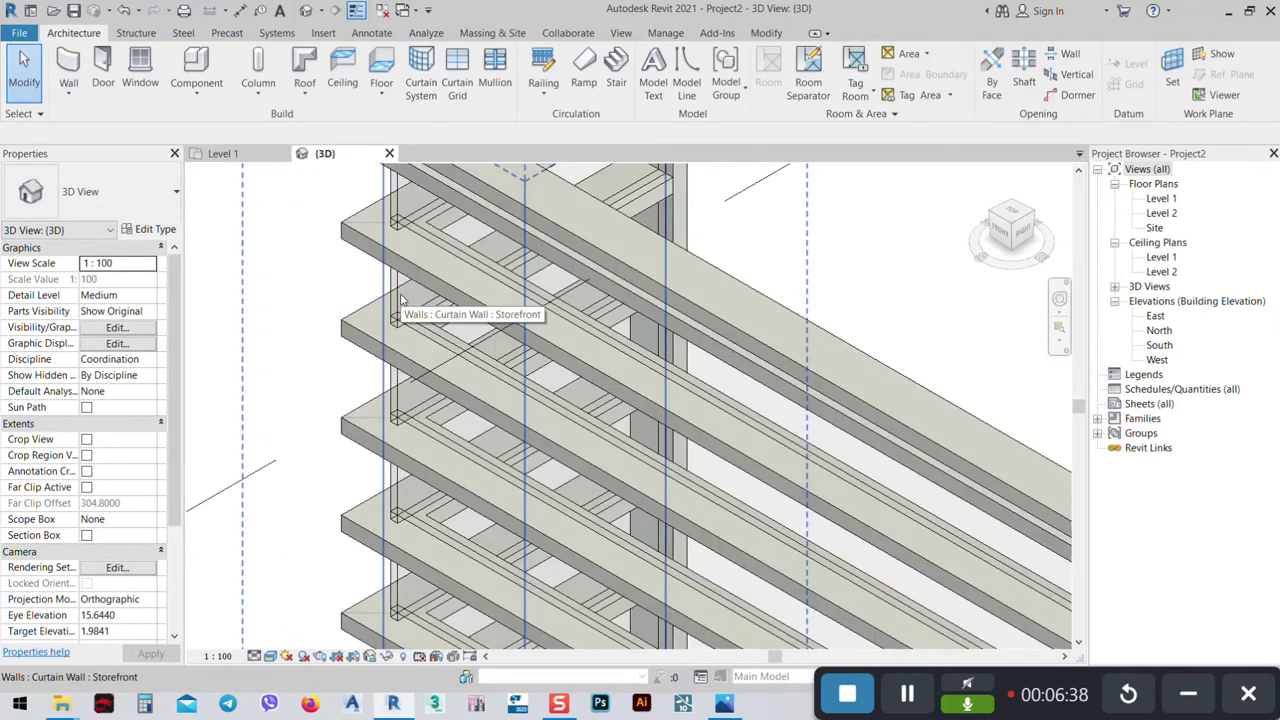
key("Tab")
left_click(405, 299)
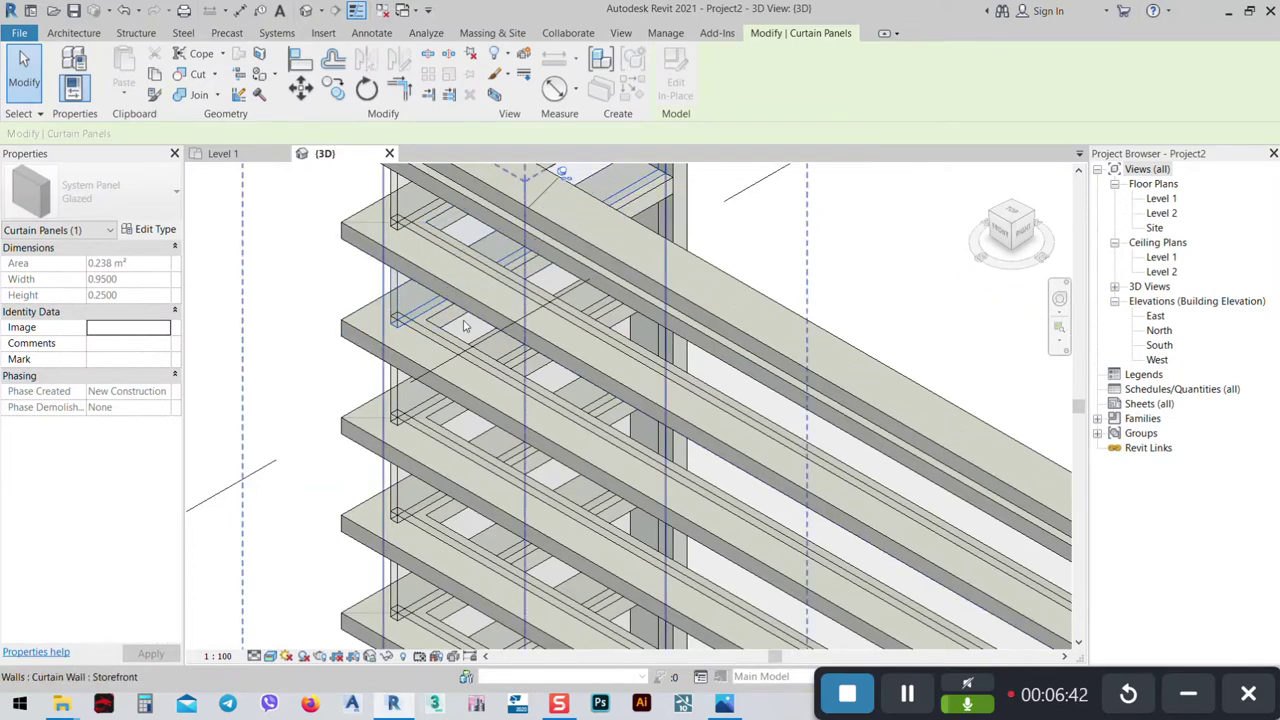
middle_click_drag(505, 330, 512, 334, "shift")
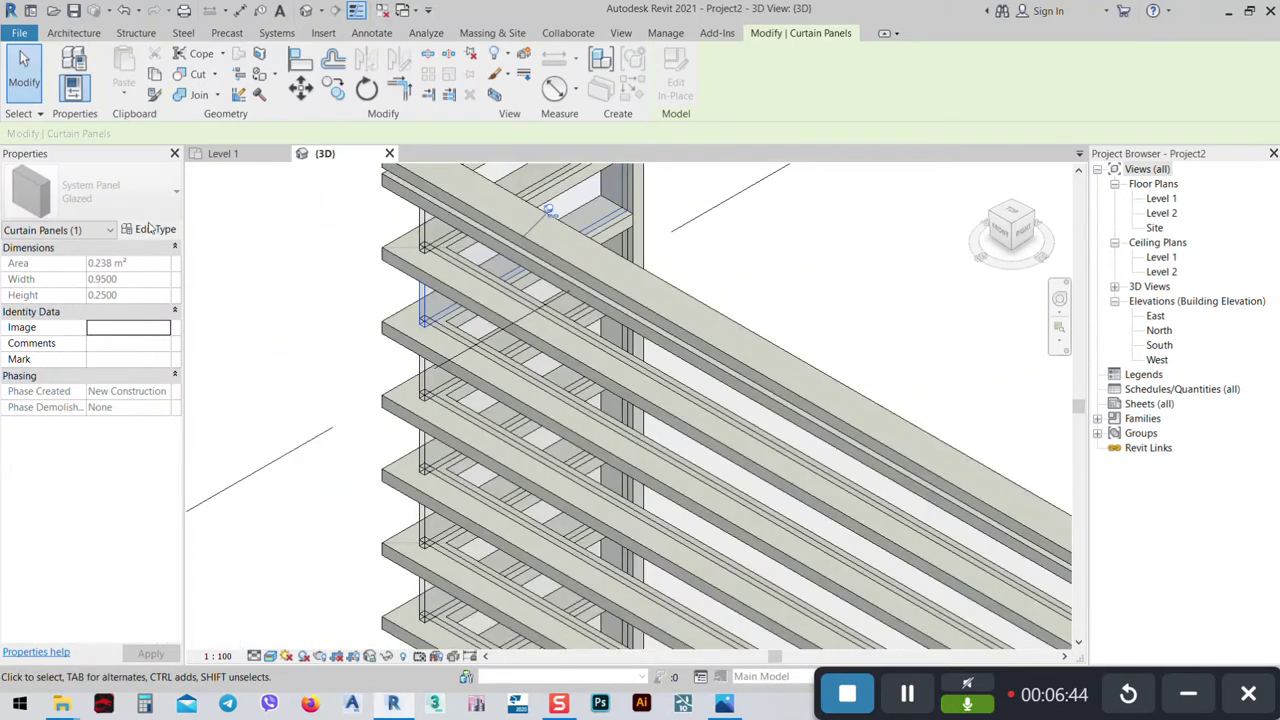
left_click(153, 230)
left_click(350, 338)
left_click(349, 335)
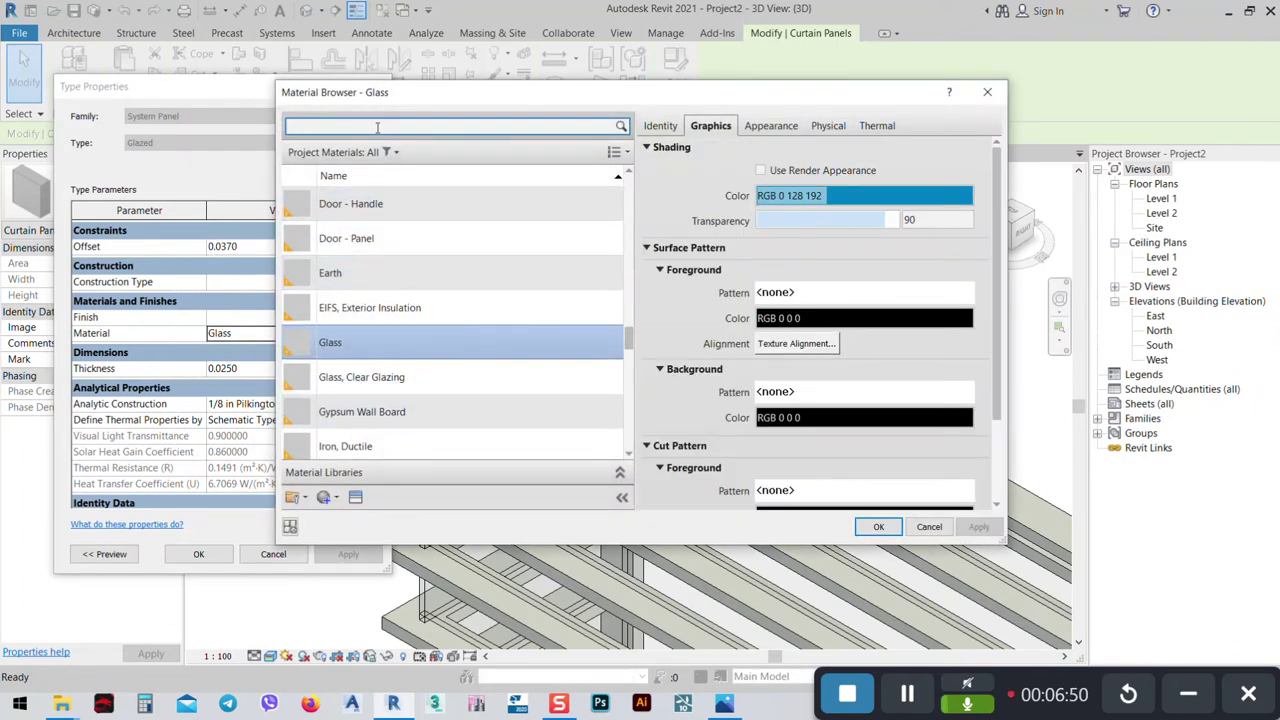
left_click(376, 127)
type("air")
double_click(330, 222)
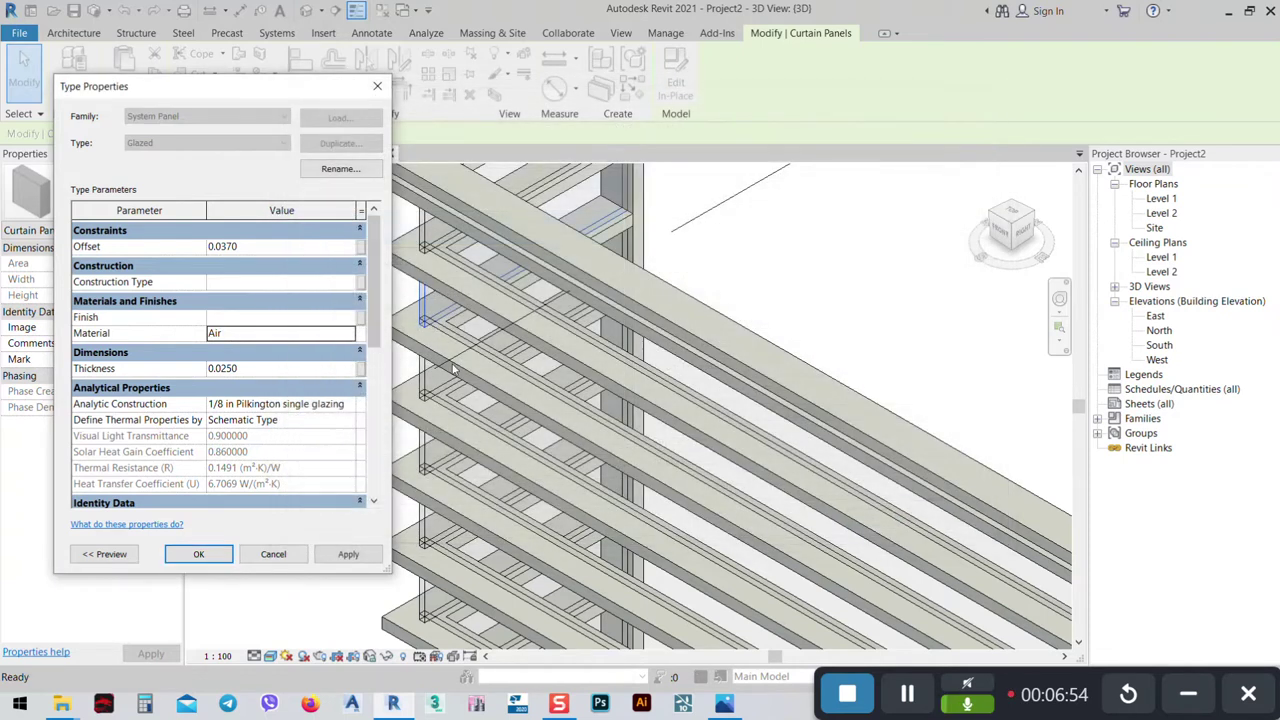
left_click(348, 555)
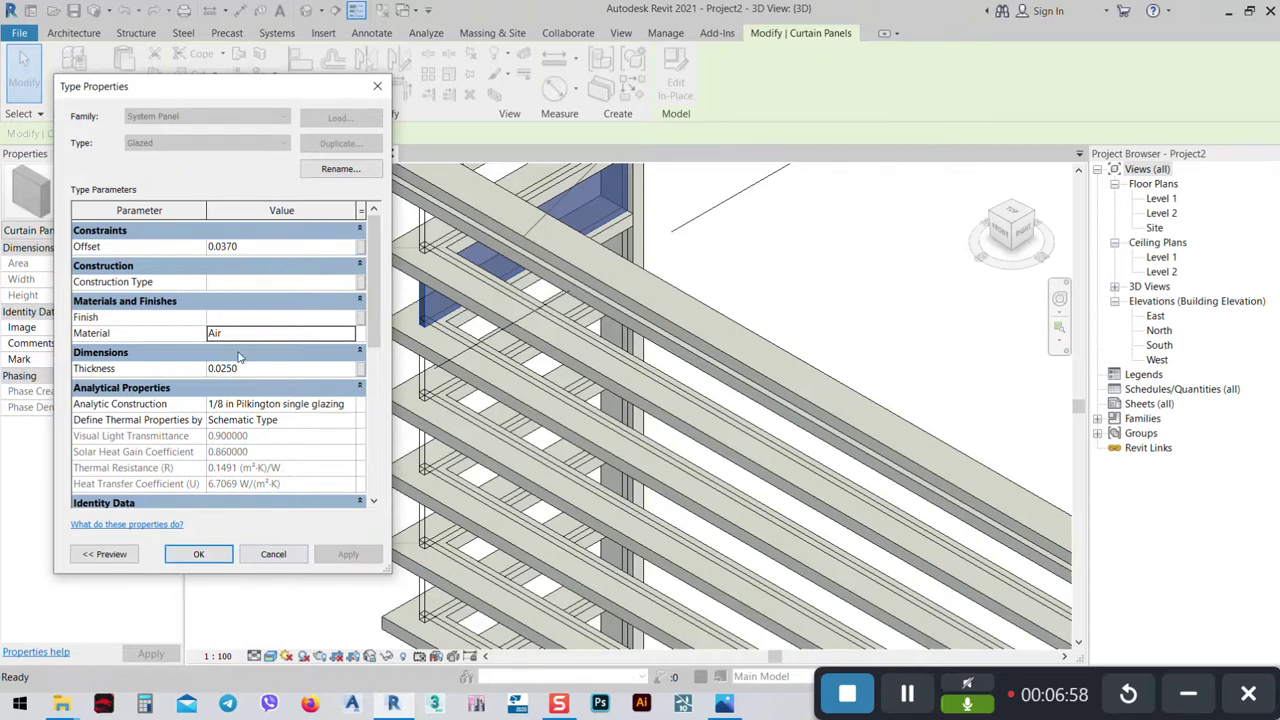
Set the glazed panel type's thickness to 0.001 m, apply it and finish editing the type.
left_click(267, 369)
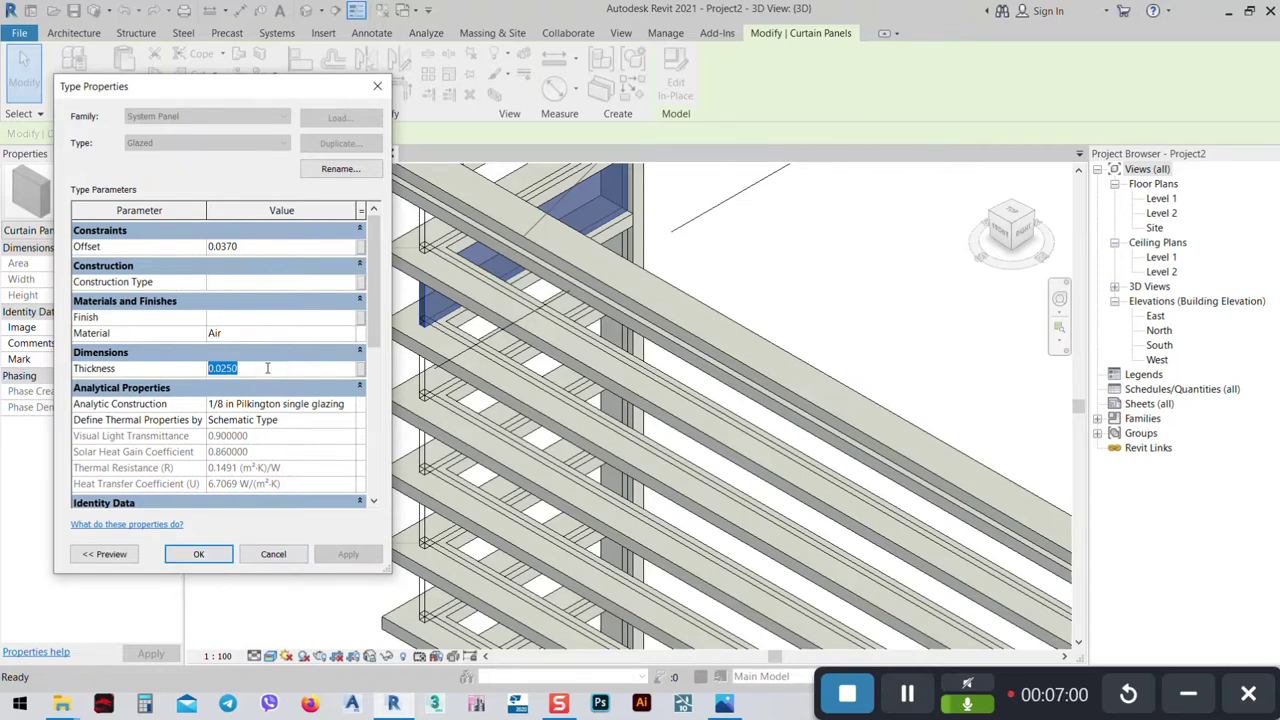
type("0")
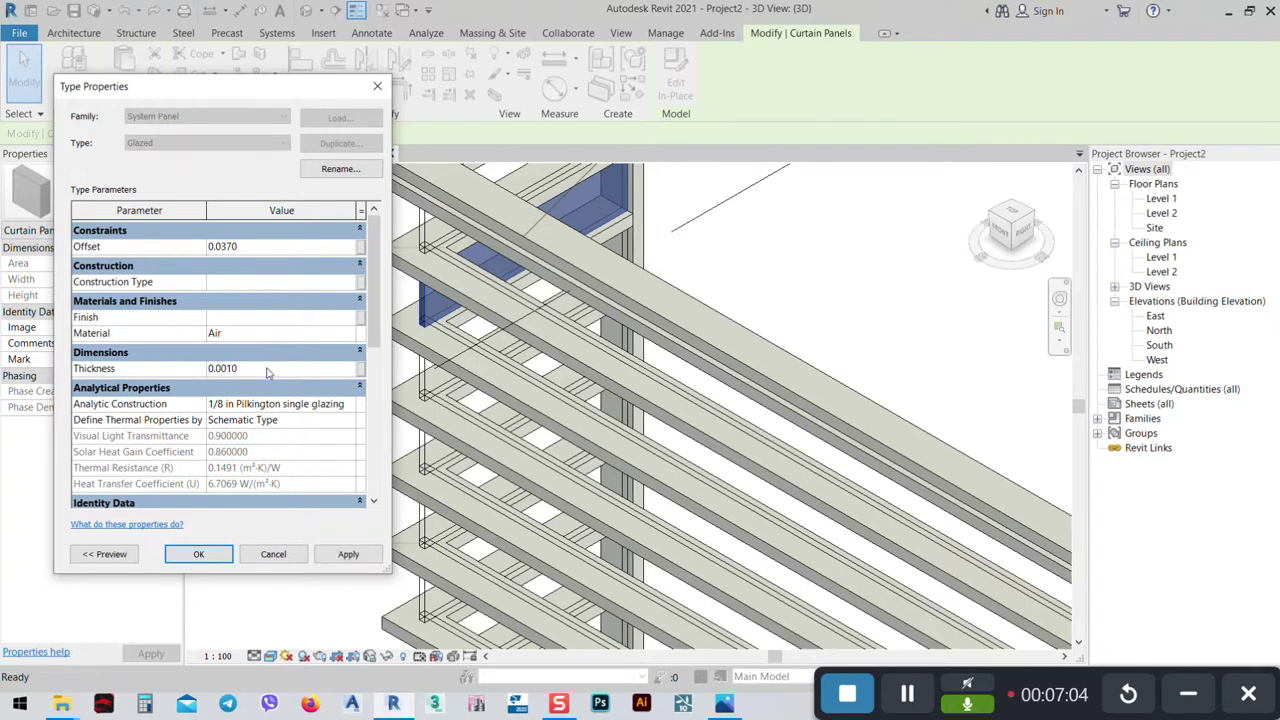
left_click(350, 563)
left_click(200, 555)
left_click(838, 238)
Show the louvers from above and start a new wall using the plain Curtain Wall type.
scroll(838, 238, "down", 5)
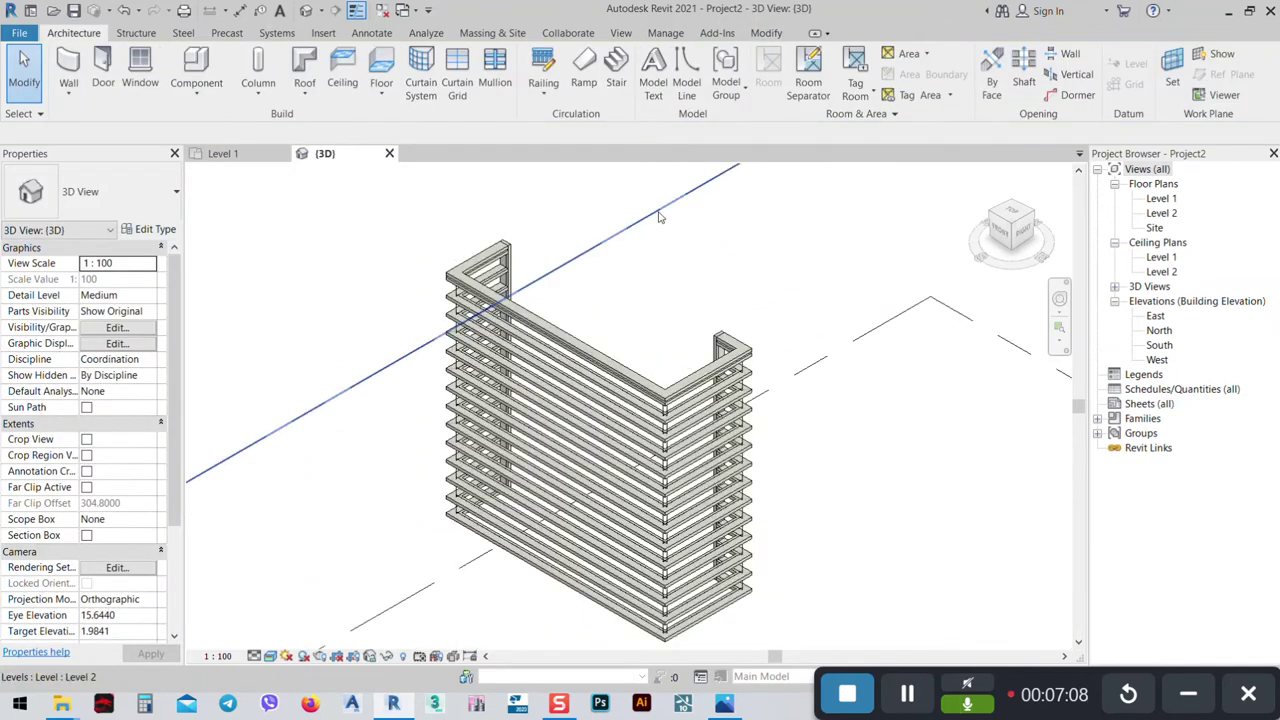
left_click(650, 216)
left_click(363, 306)
middle_click_drag(718, 525, 841, 364, "shift")
scroll(470, 355, "up", 5)
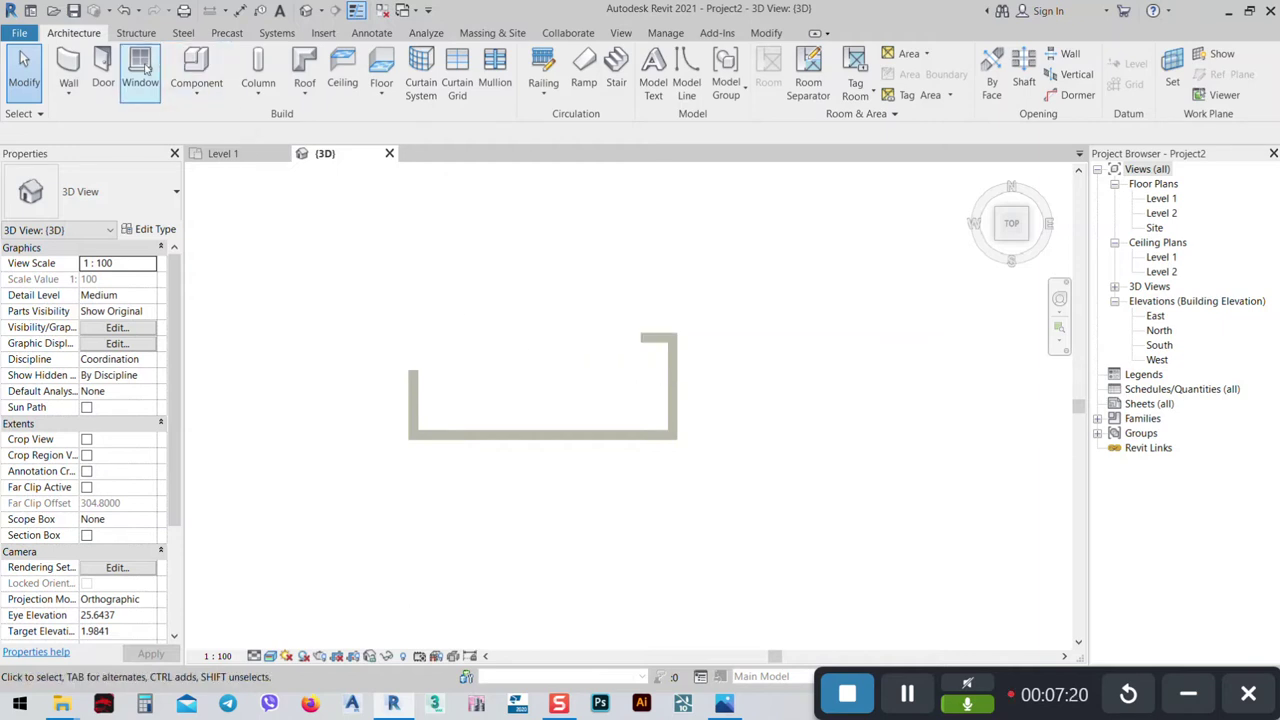
left_click(78, 66)
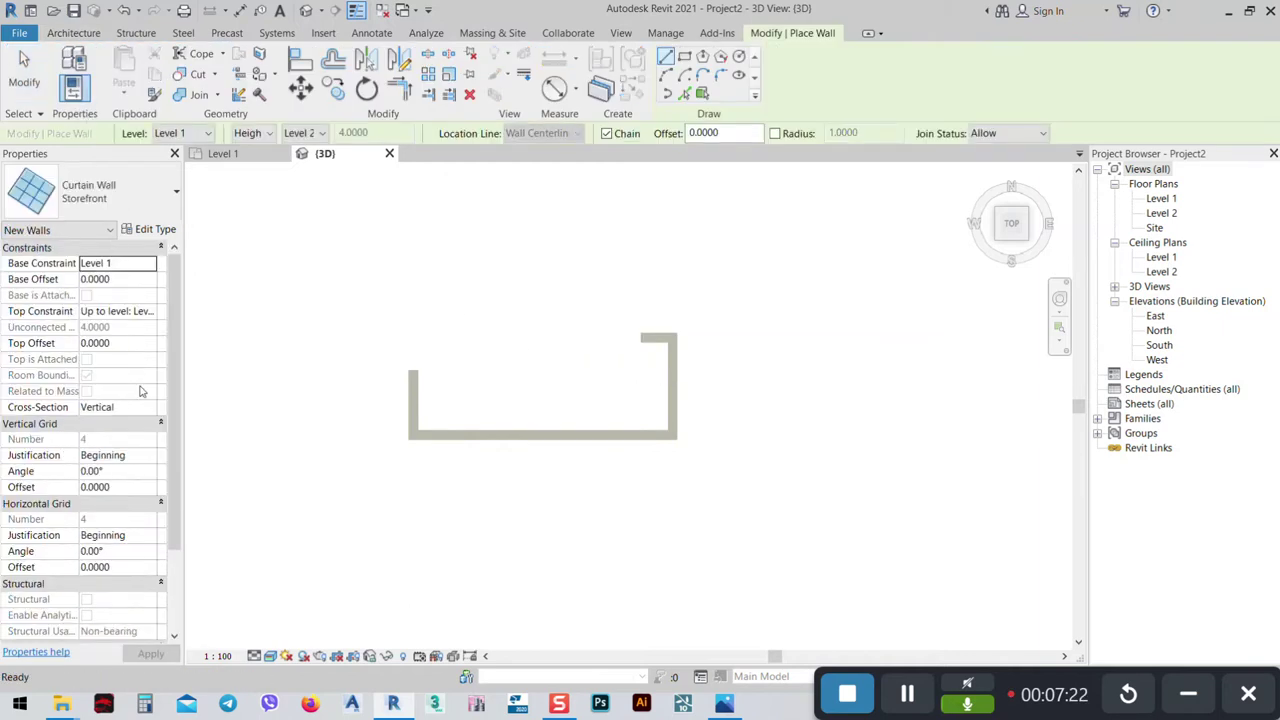
left_click(110, 191)
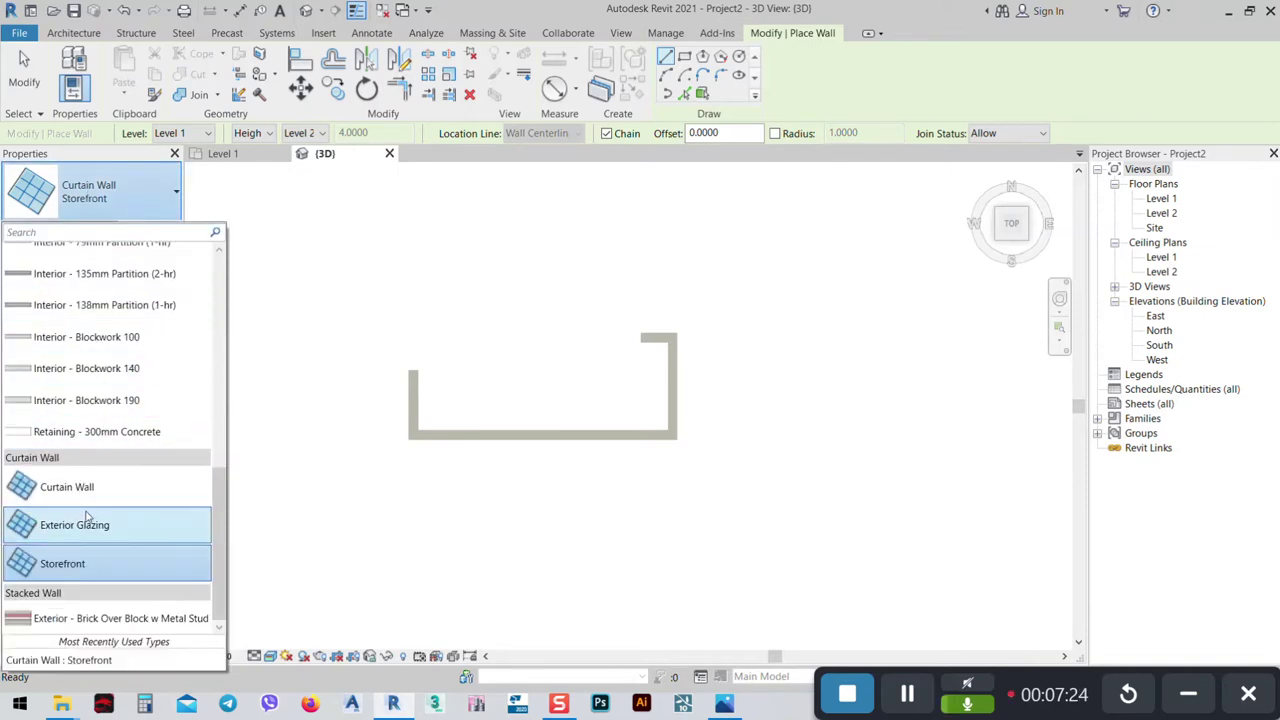
left_click(72, 497)
Draw the curtain wall about 3.575 m east from the west louver side's free end, add a northward segment, and finish placing walls.
scroll(440, 356, "up", 4)
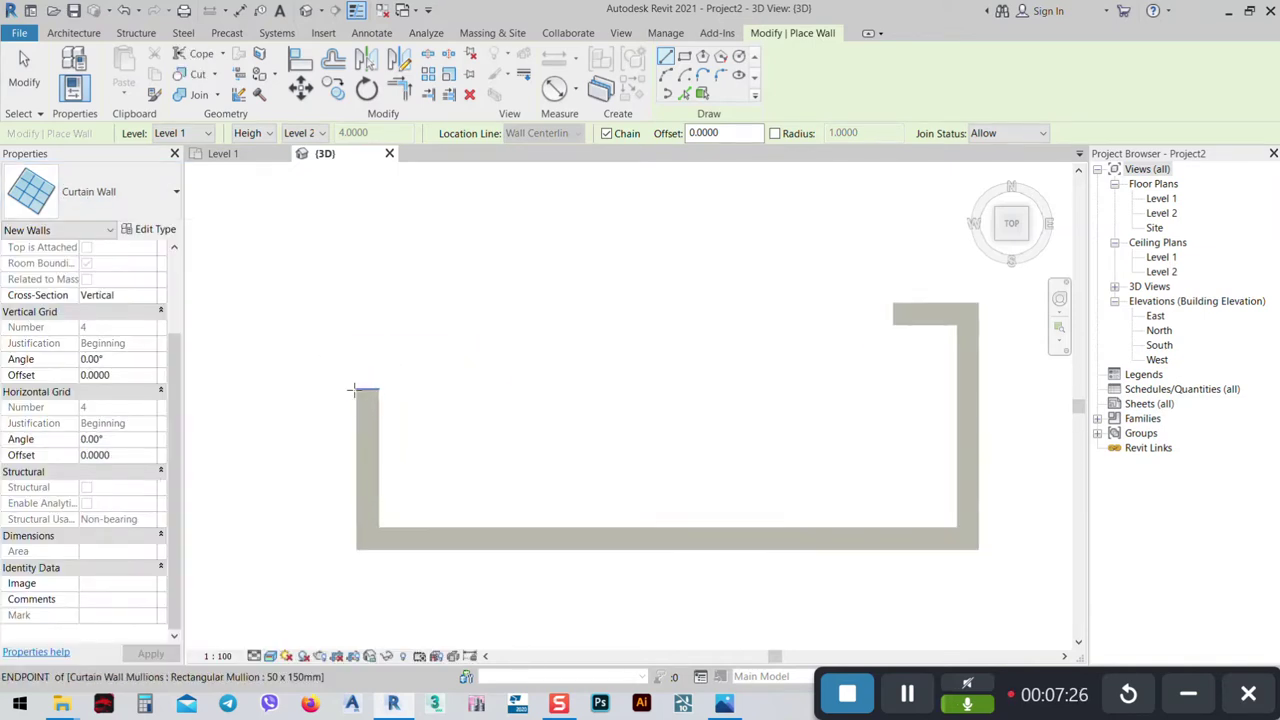
left_click(357, 389)
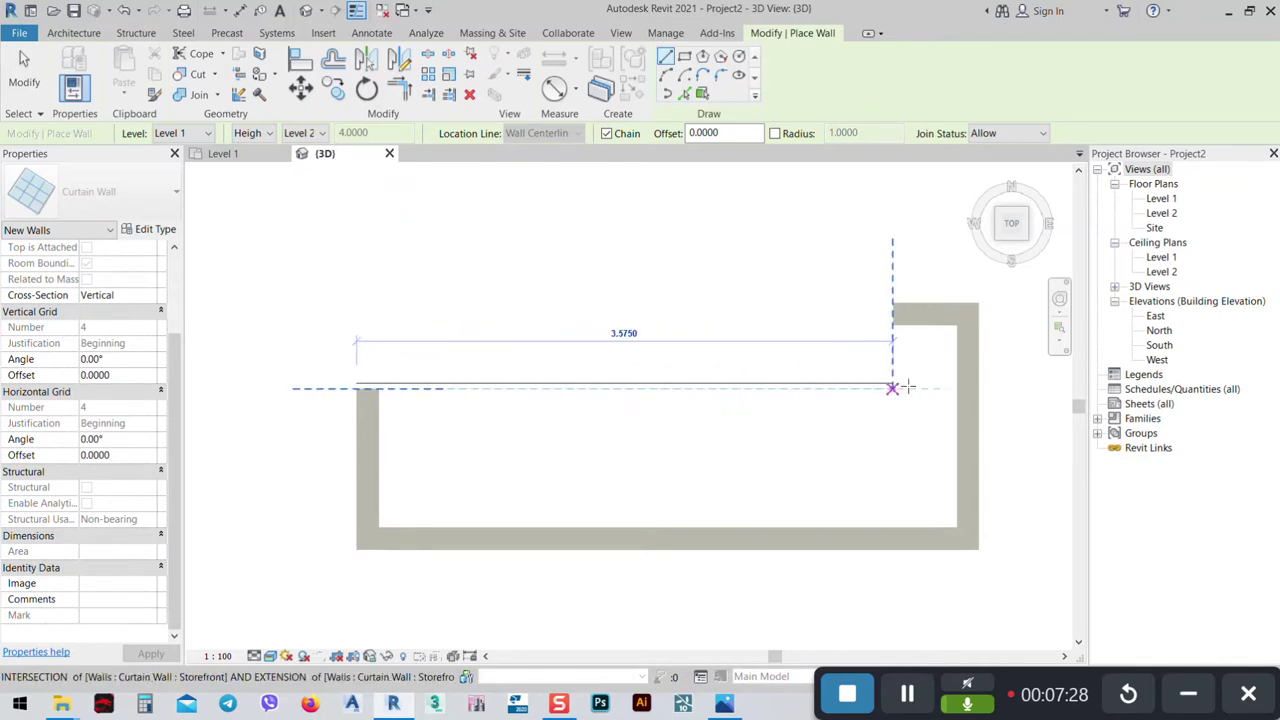
left_click(892, 388)
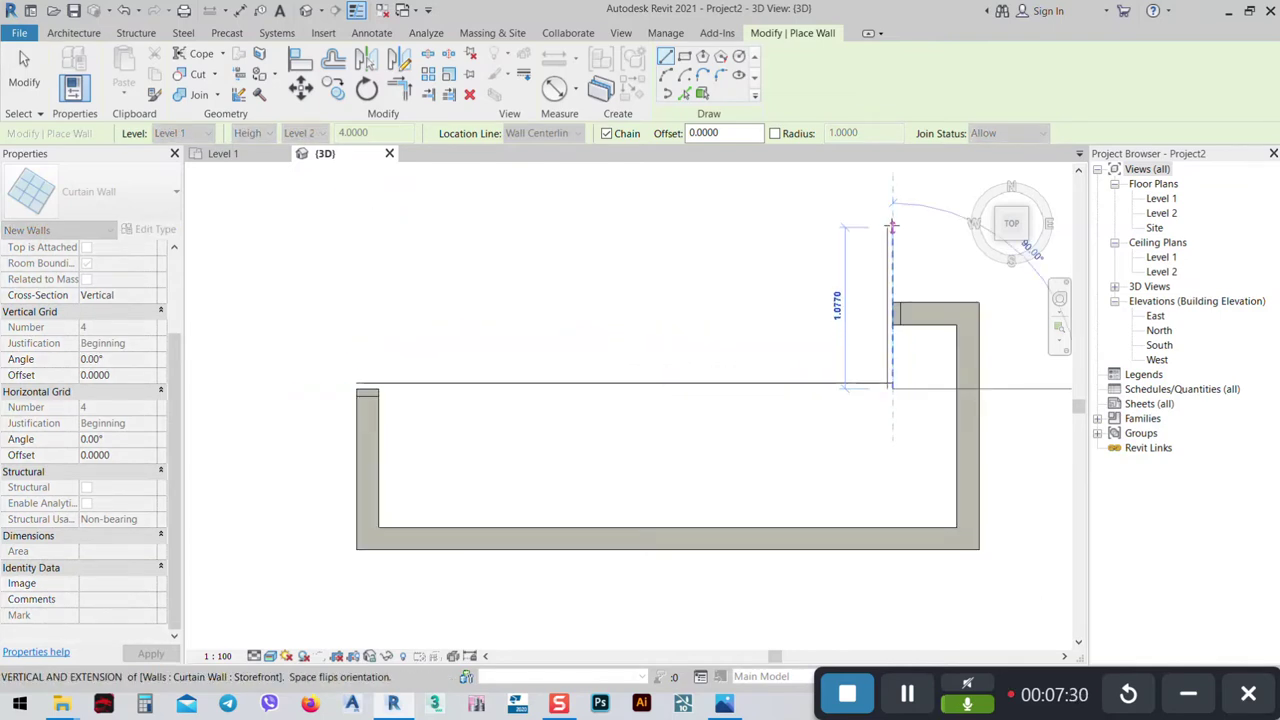
left_click(833, 234)
right_click(808, 238)
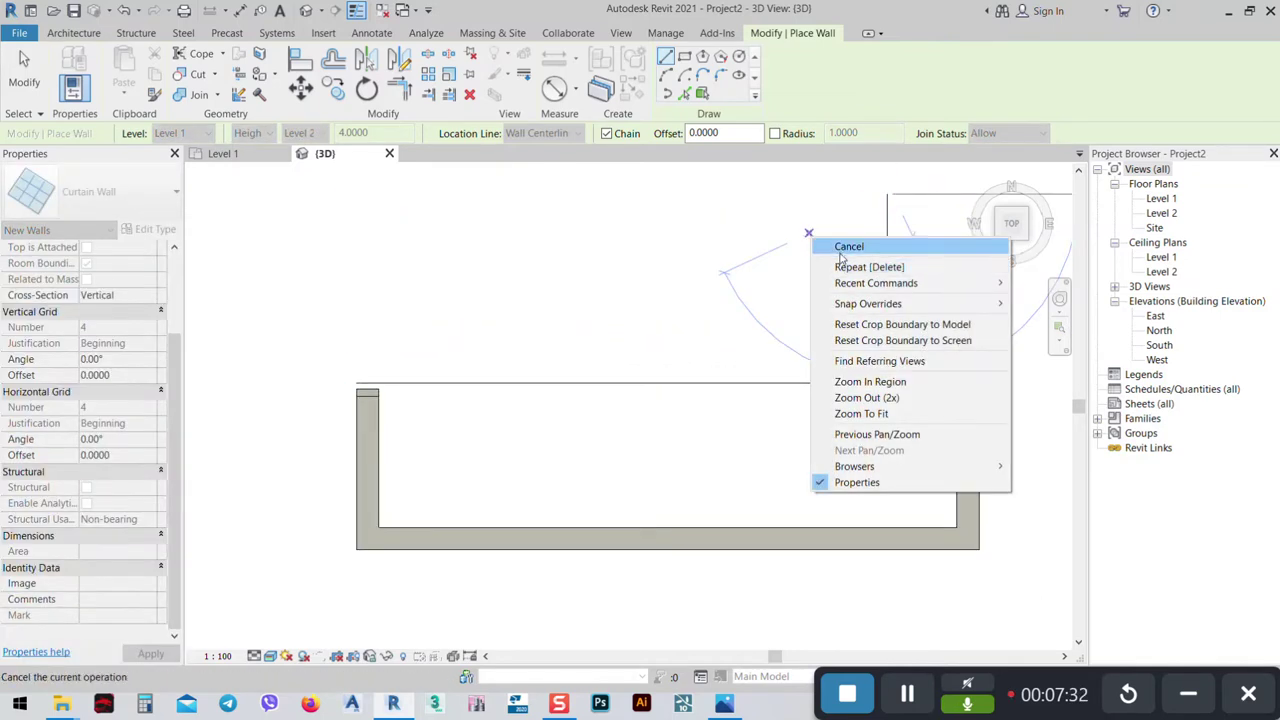
left_click(835, 249)
right_click(836, 209)
left_click(850, 220)
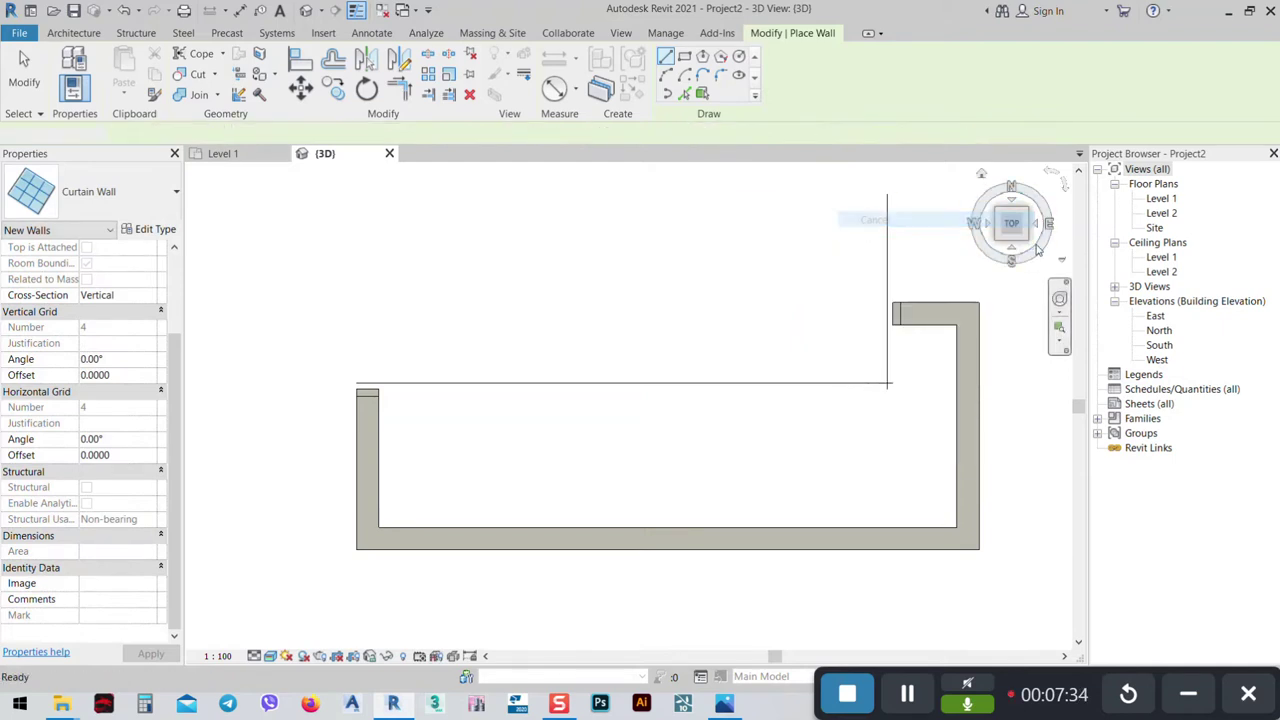
In the isometric view, select the long back curtain wall and set its type's vertical grid layout to Fixed Distance with 1.5 m spacing.
left_click(1026, 243)
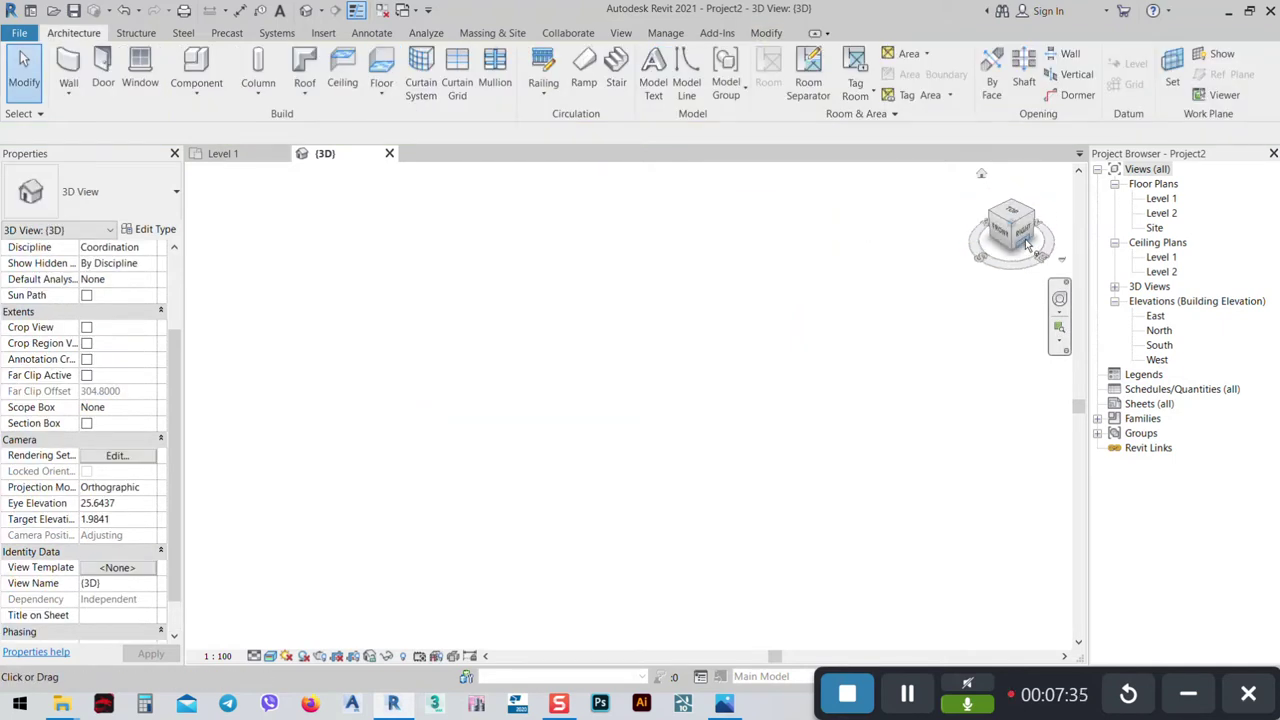
scroll(580, 328, "up", 5)
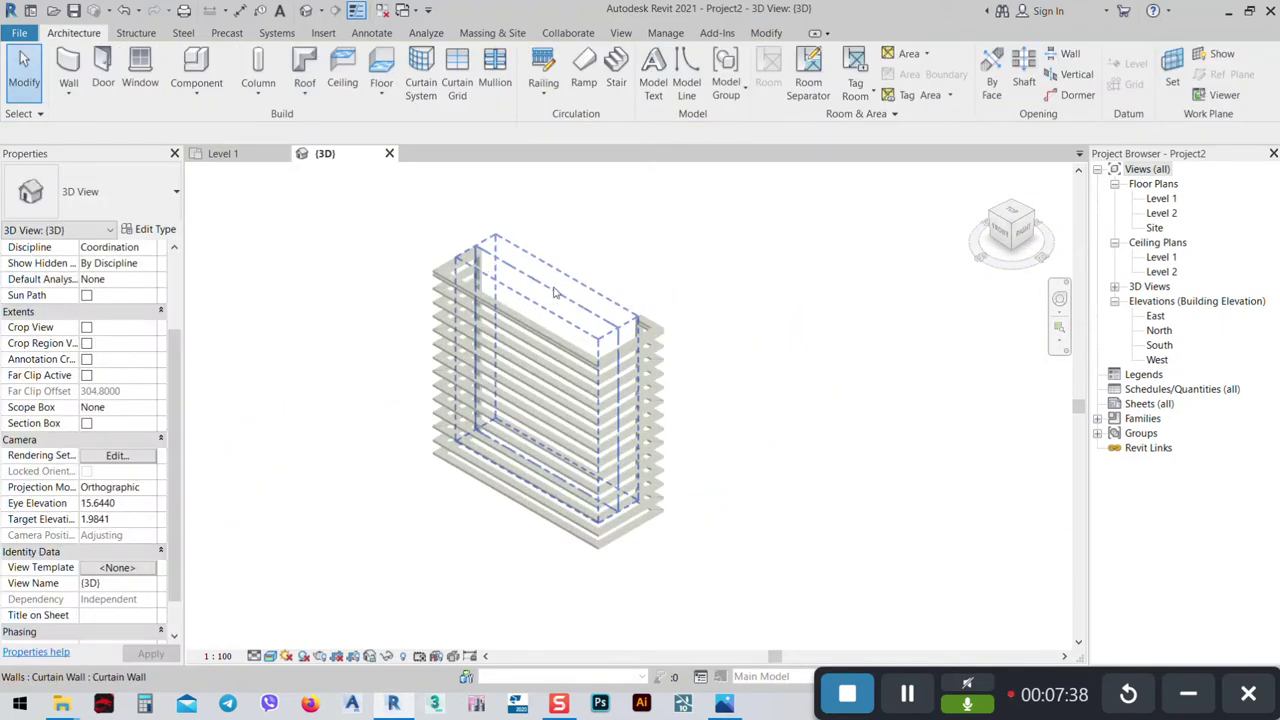
left_click(587, 308)
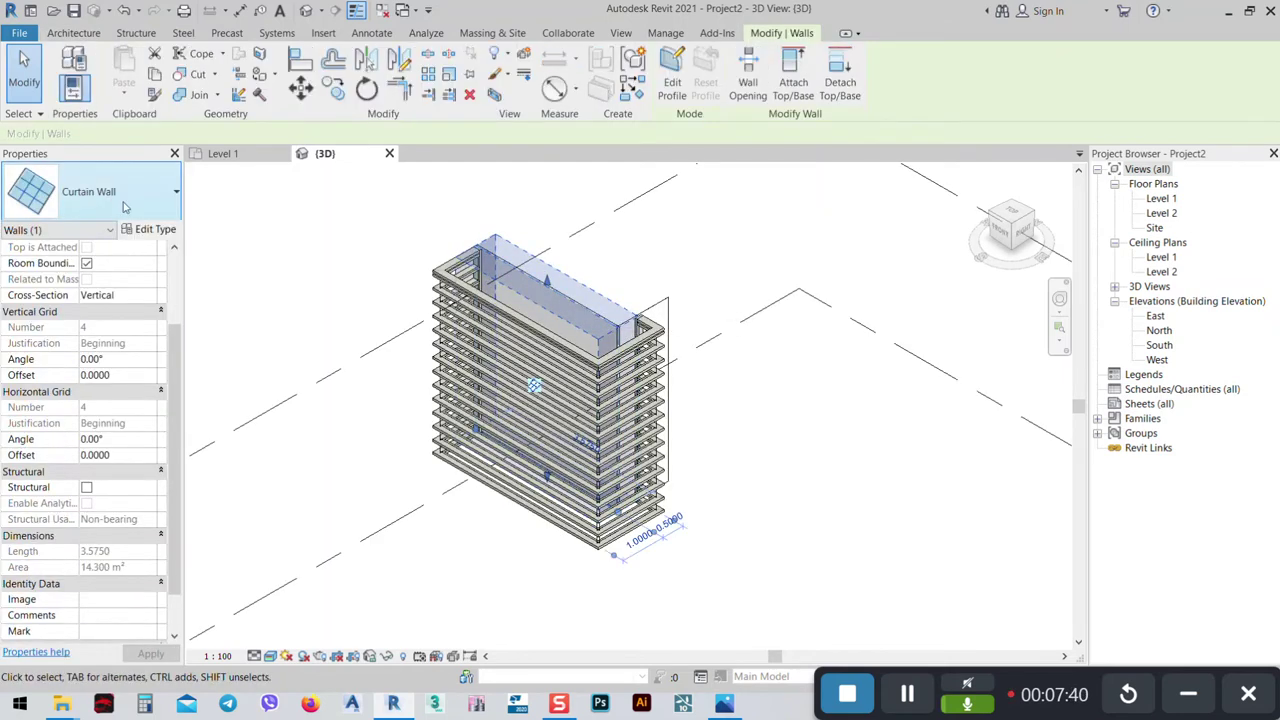
left_click(150, 230)
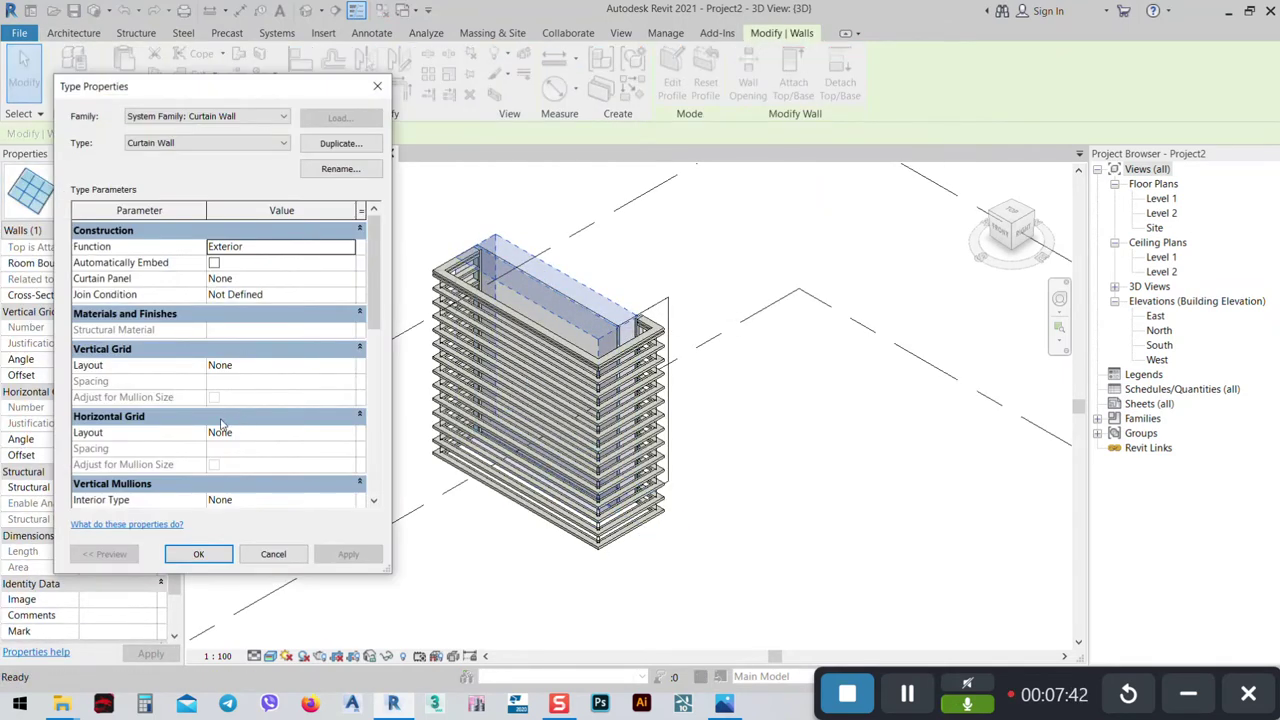
left_click(297, 369)
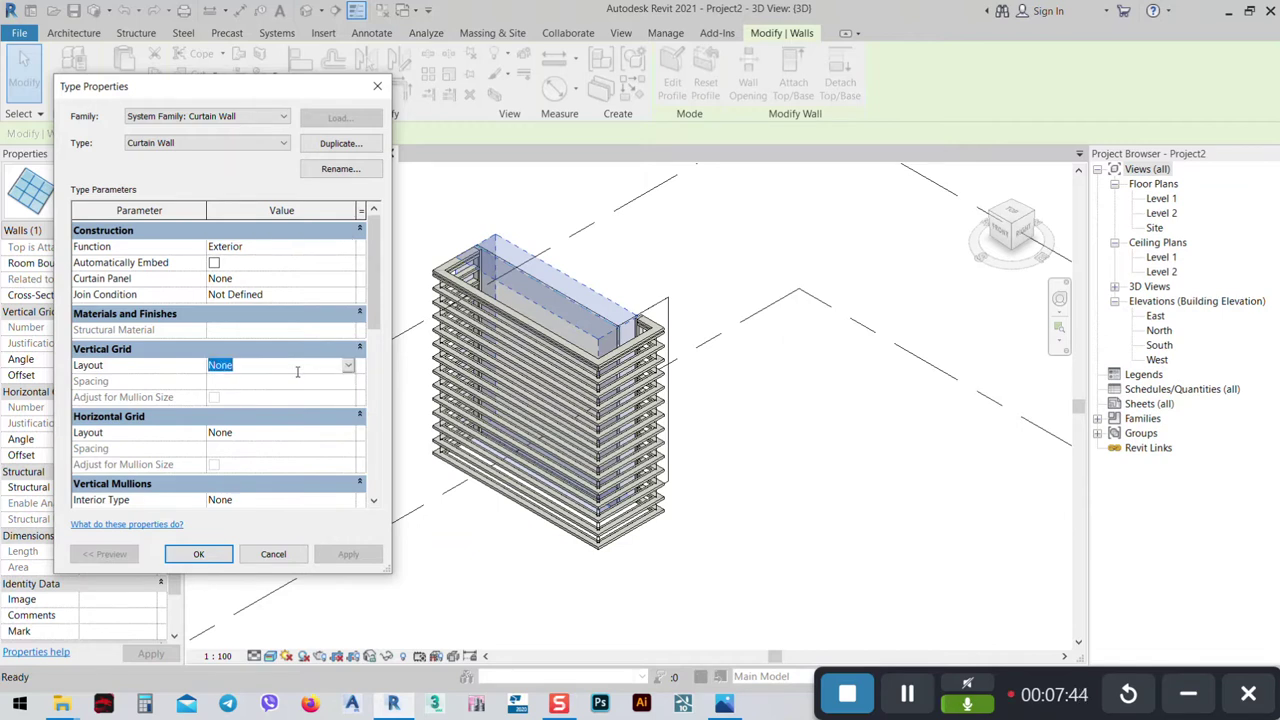
left_click(348, 367)
left_click(256, 391)
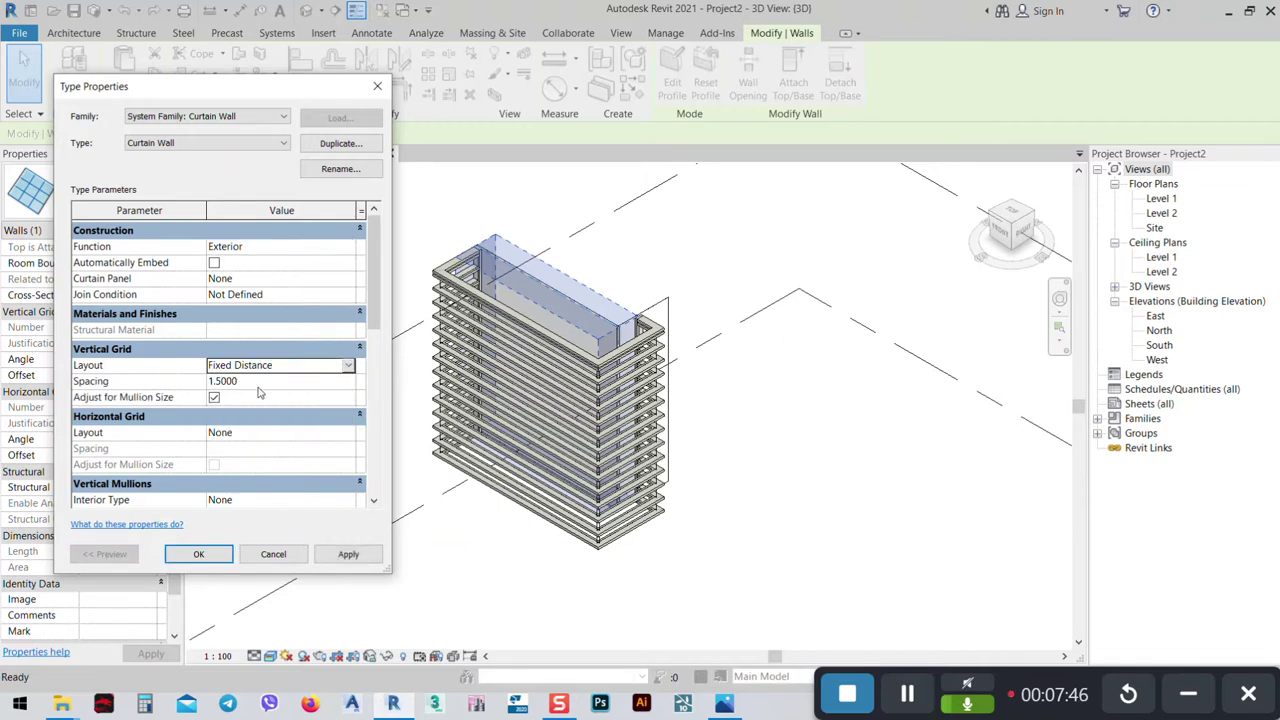
left_click(350, 554)
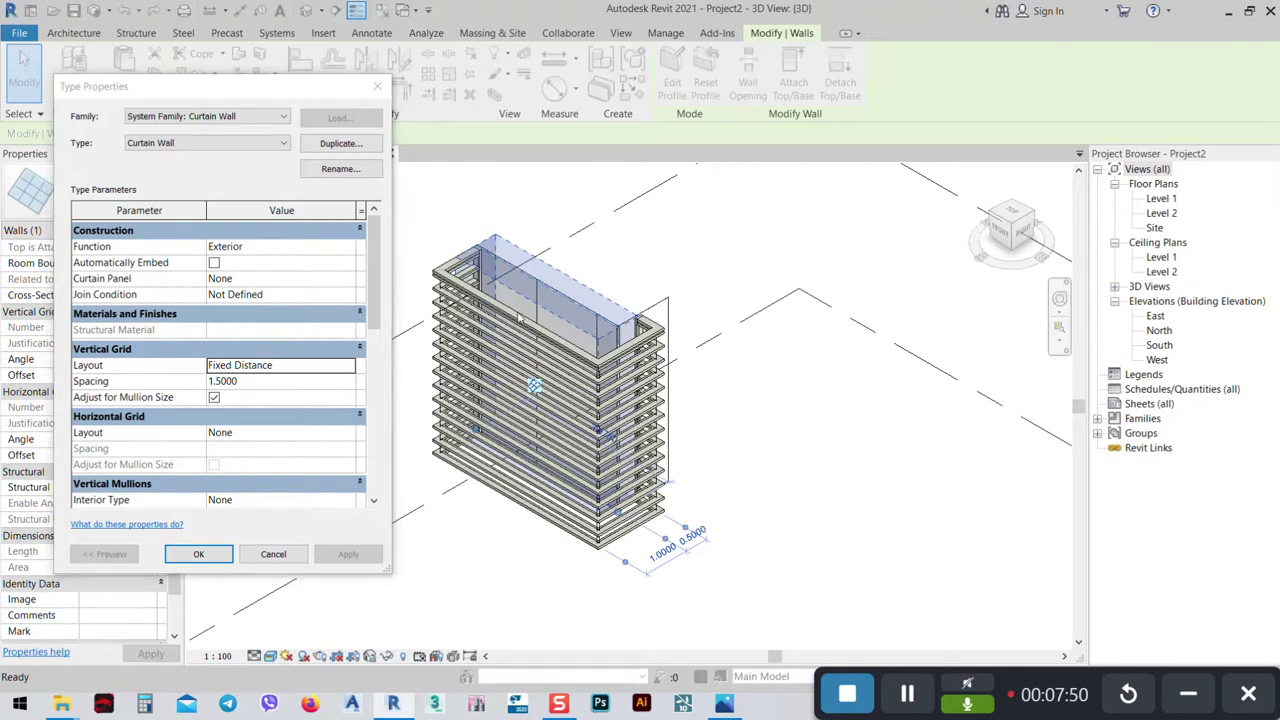
left_click(199, 554)
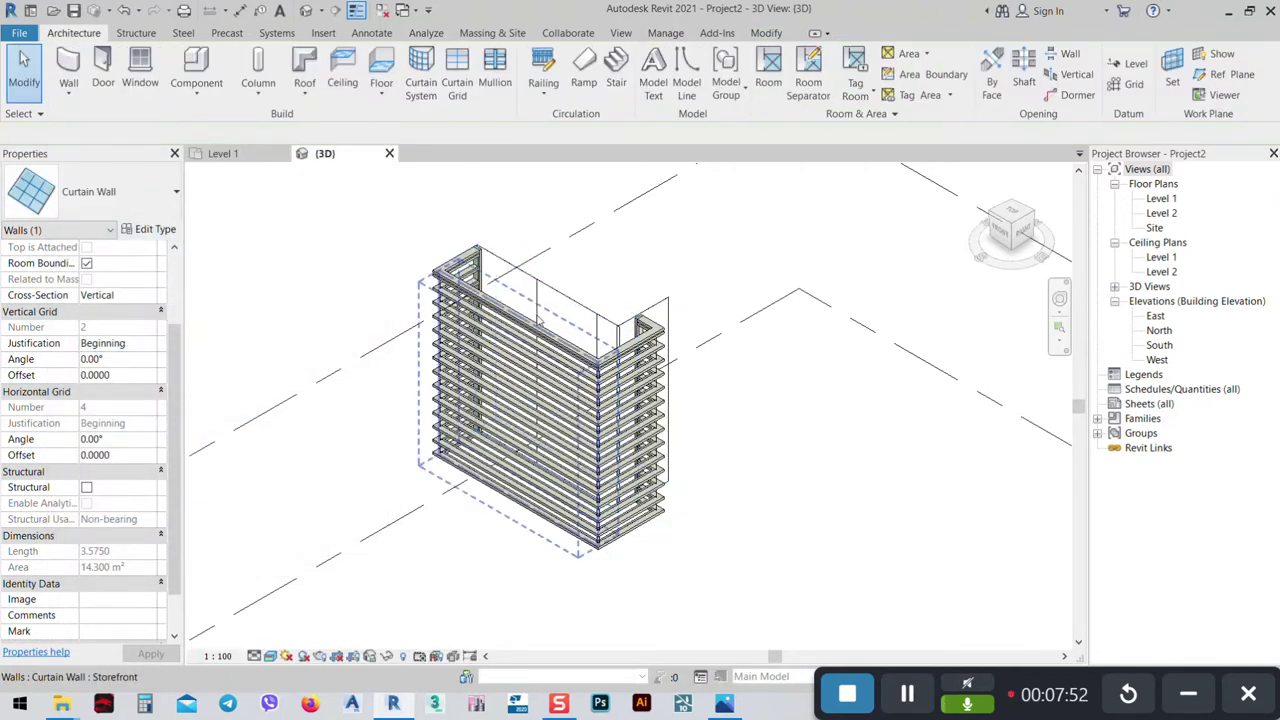
Set the back curtain wall type's curtain panel to System Panel : Glazed and apply it.
scroll(539, 323, "up", 3)
middle_click_drag(539, 323, 520, 320, "shift")
left_click(540, 300)
left_click(150, 229)
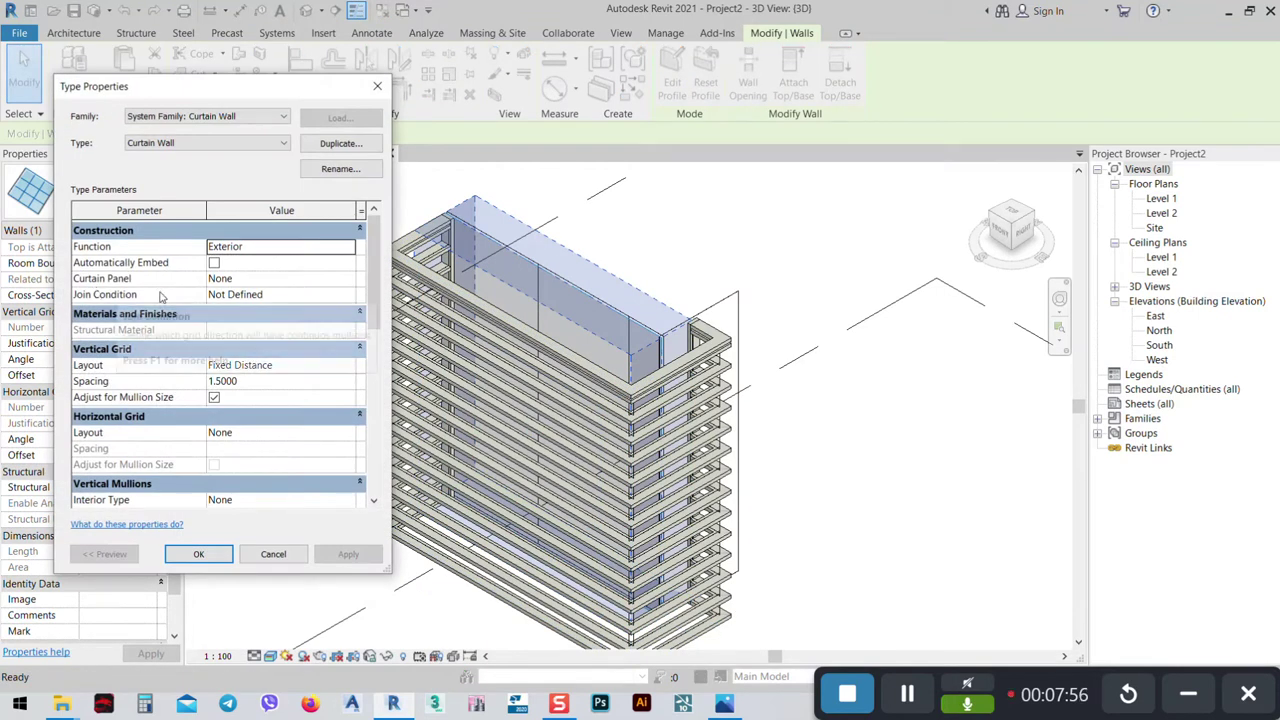
left_click(222, 281)
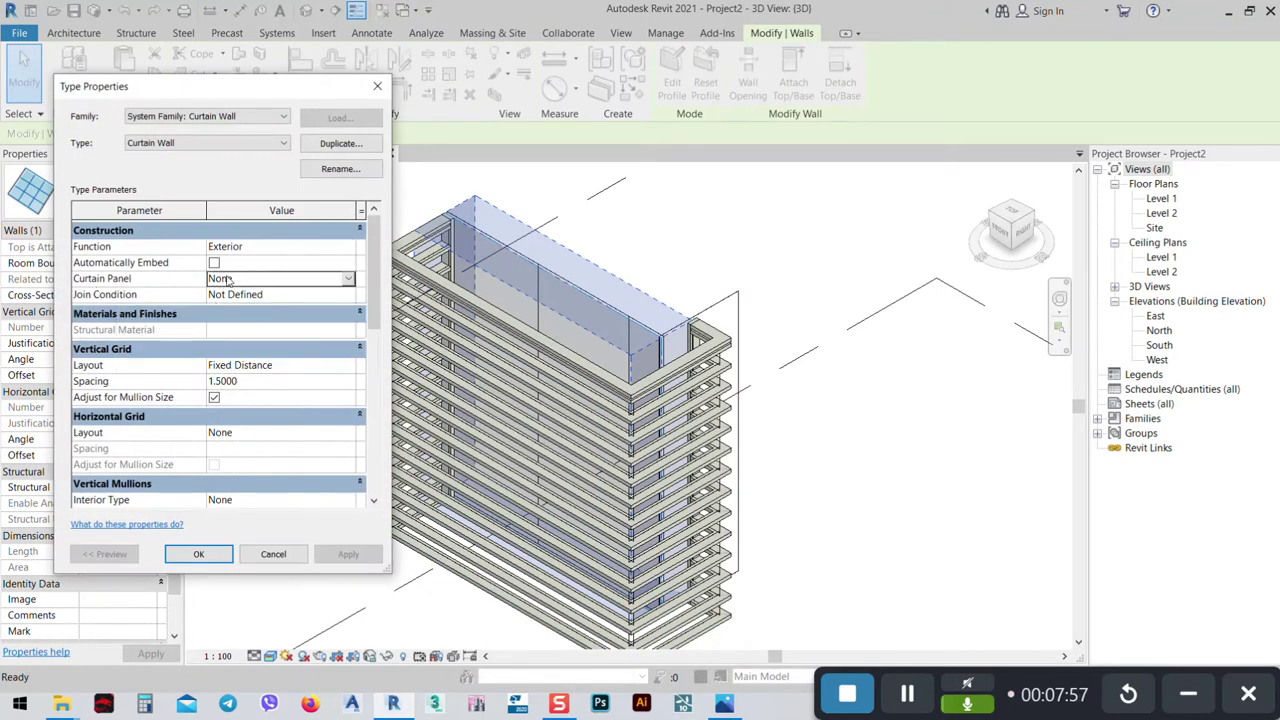
left_click(347, 281)
scroll(350, 340, "down", 5)
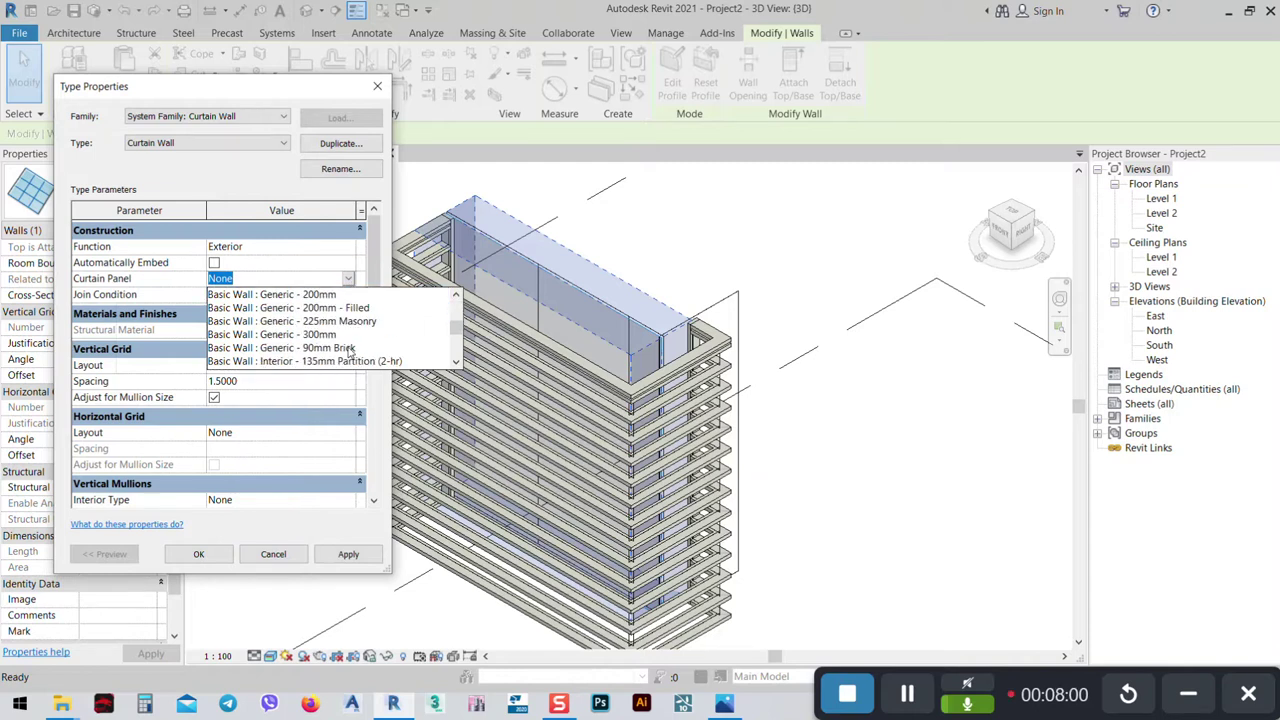
scroll(350, 350, "down", 5)
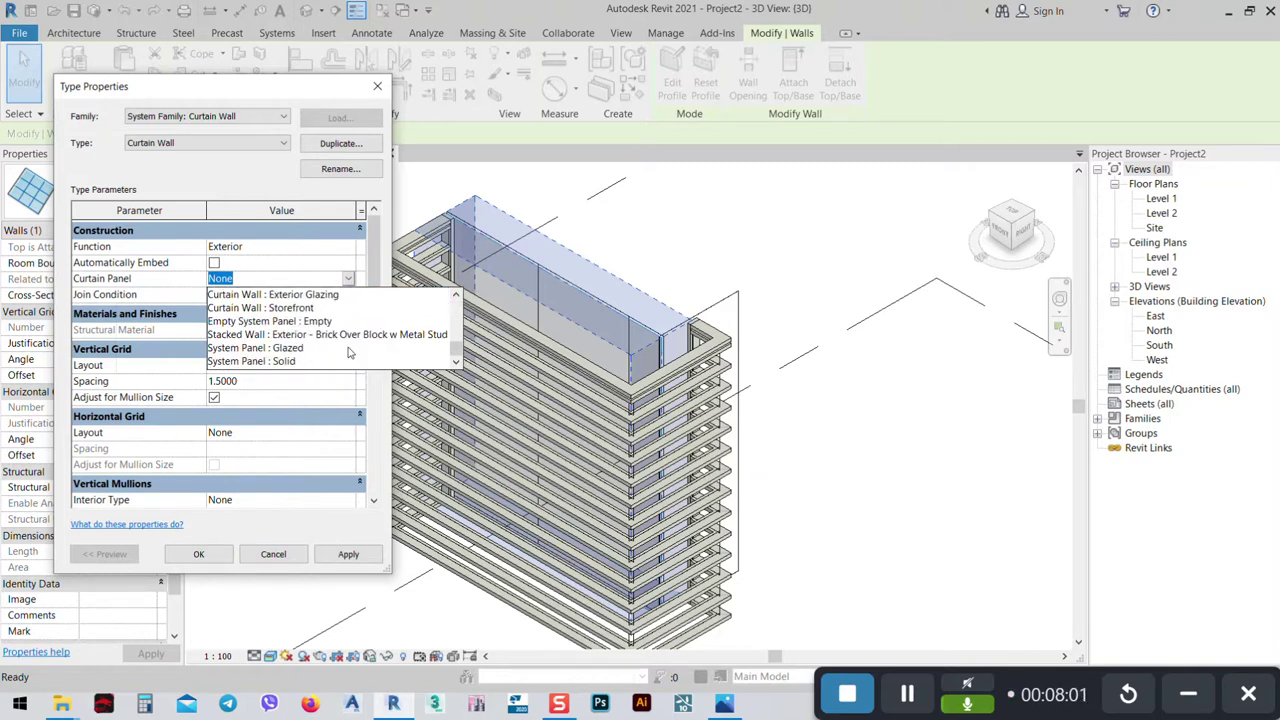
left_click(251, 348)
left_click(347, 554)
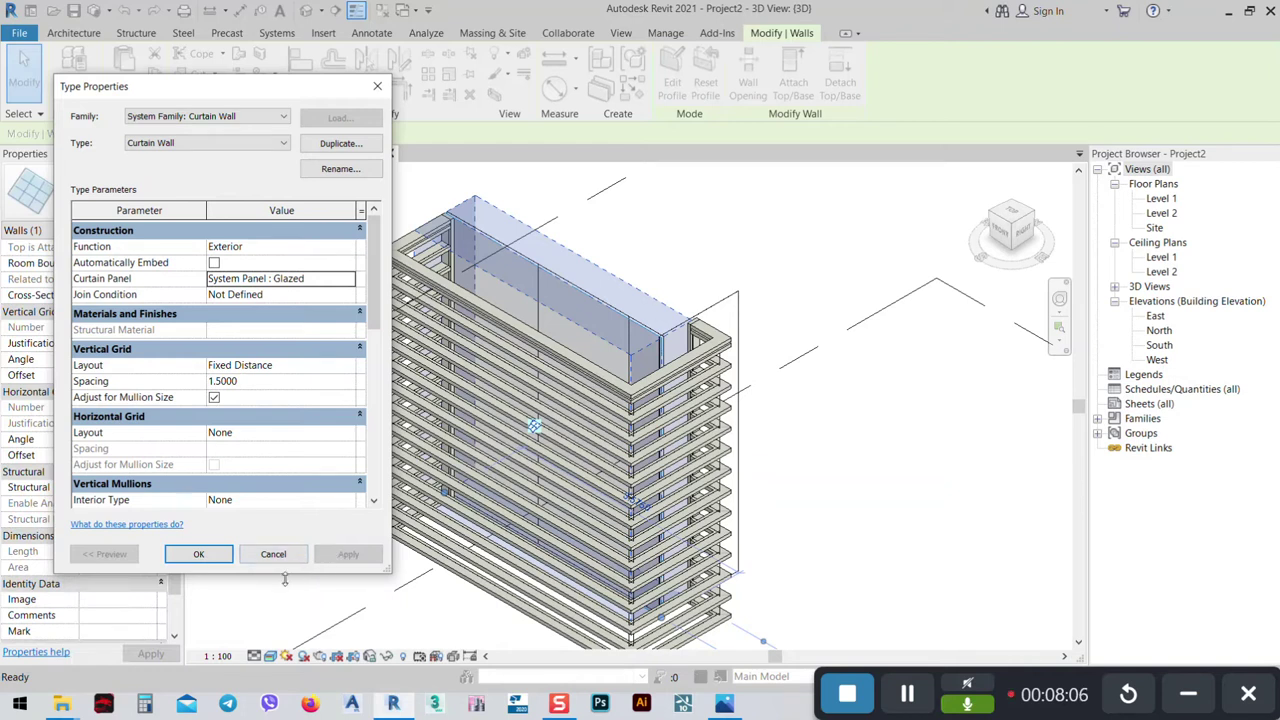
left_click(198, 554)
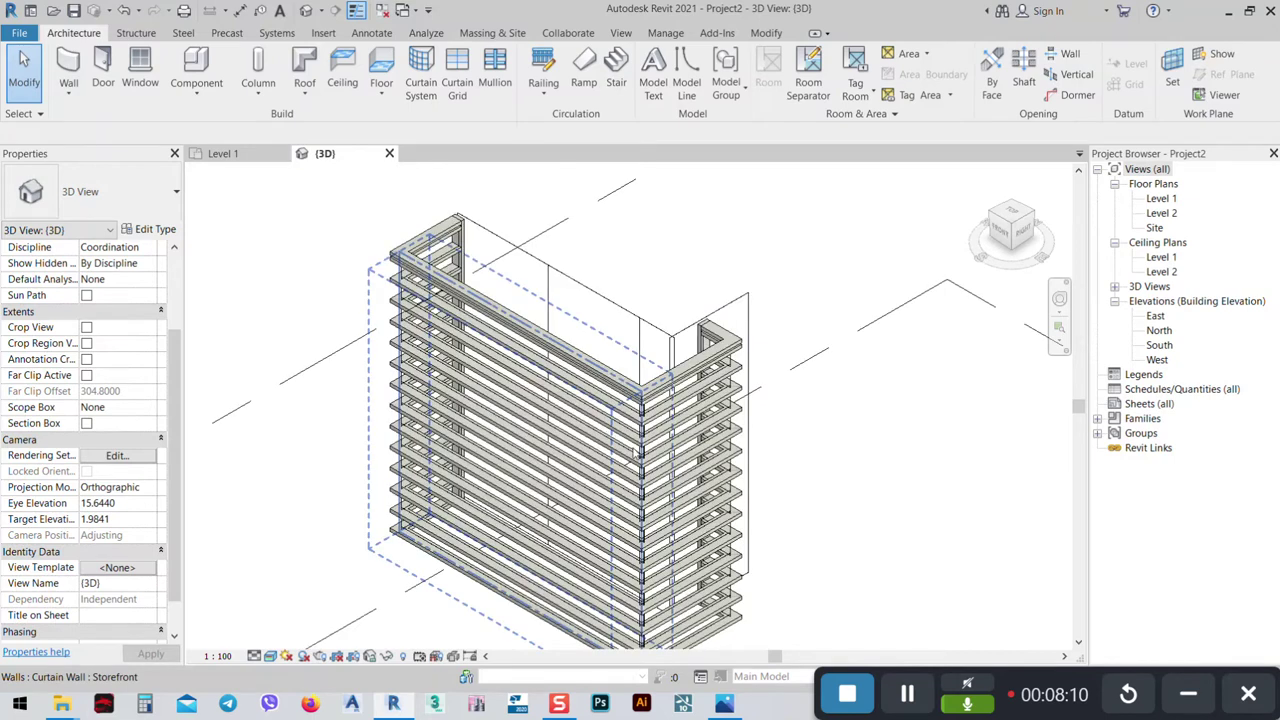
Select the long back curtain wall again, review its type's grid and mullion settings, and enable Automatically Embed.
middle_click_drag(634, 457, 678, 272, "shift")
left_click(672, 212)
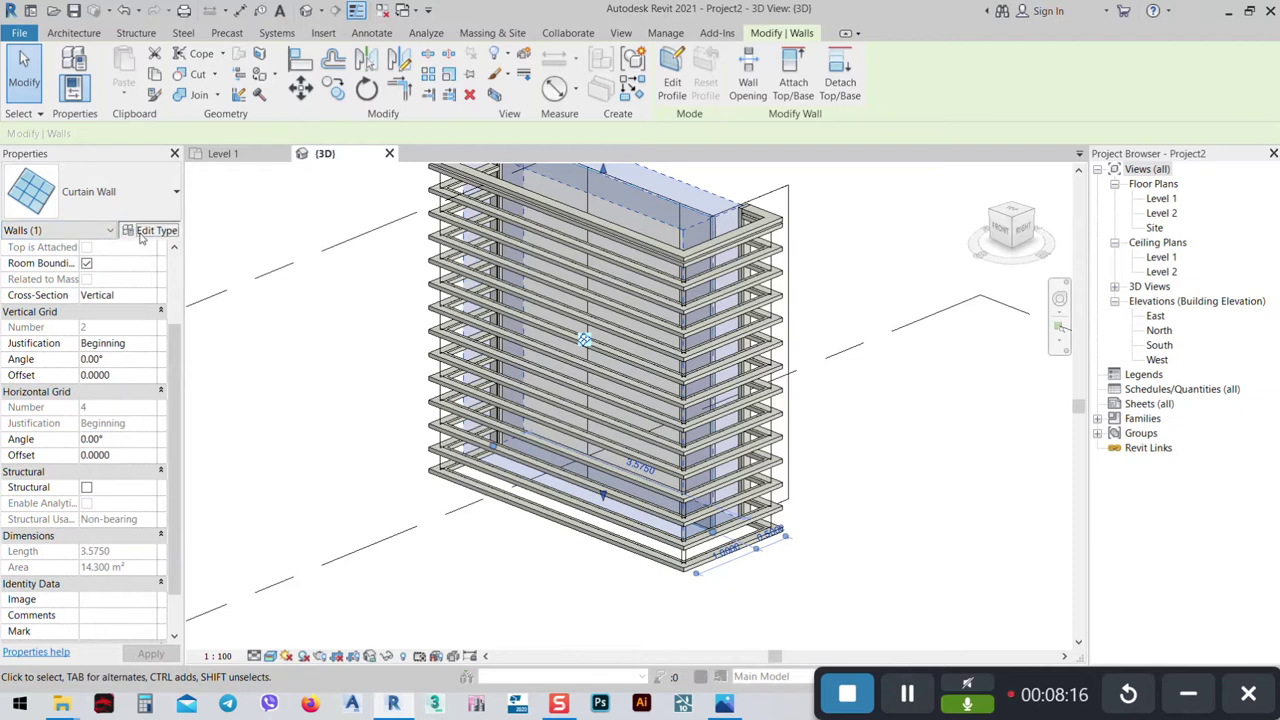
left_click(150, 229)
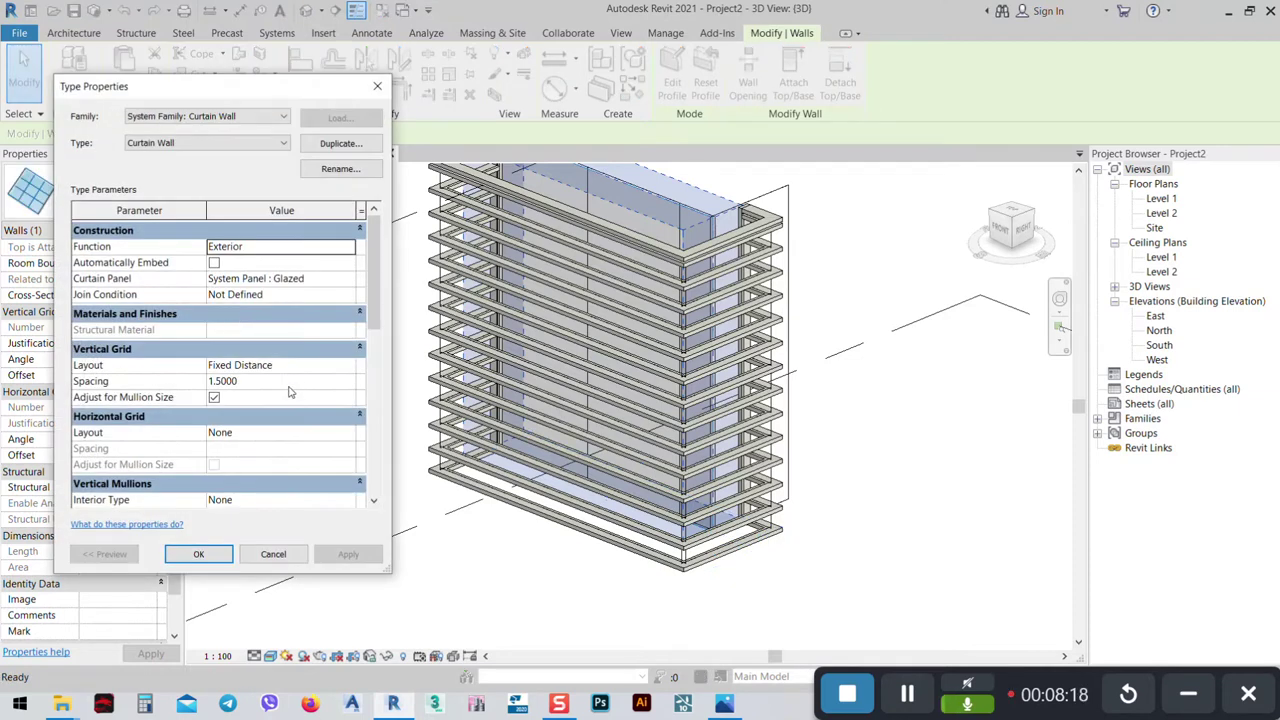
scroll(283, 401, "down", 1)
scroll(240, 480, "down", 3)
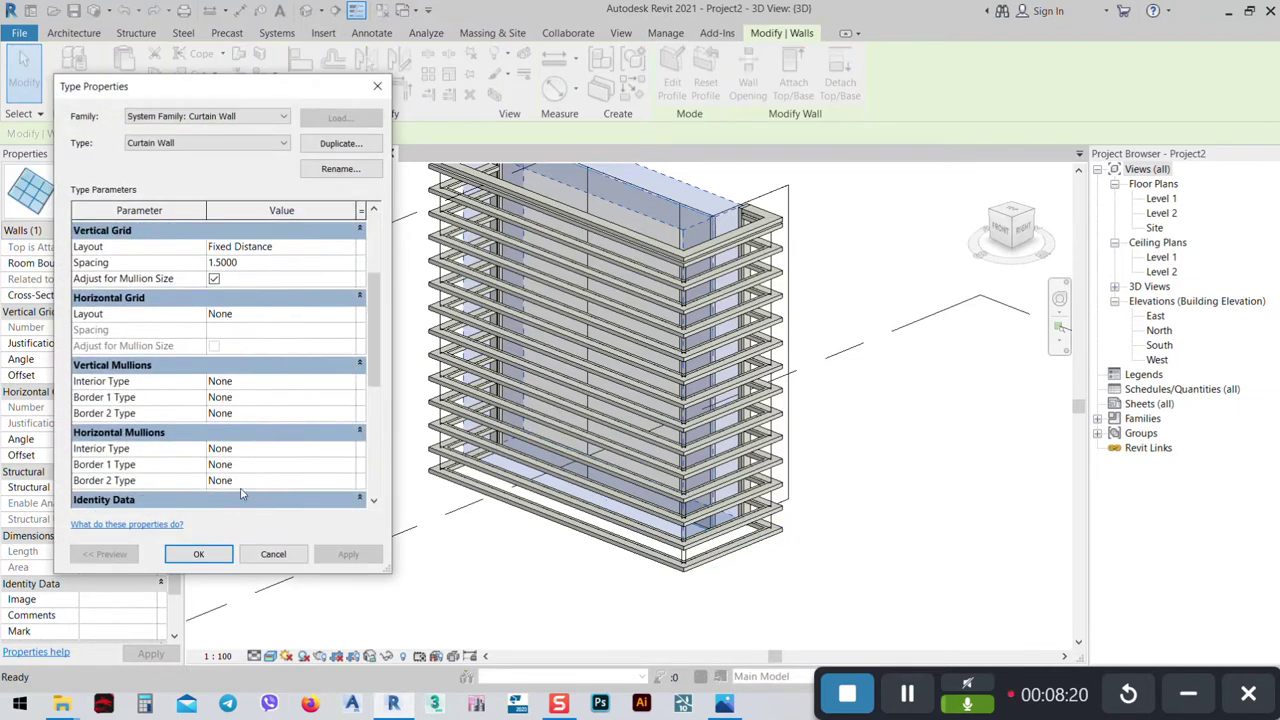
scroll(233, 445, "up", 4)
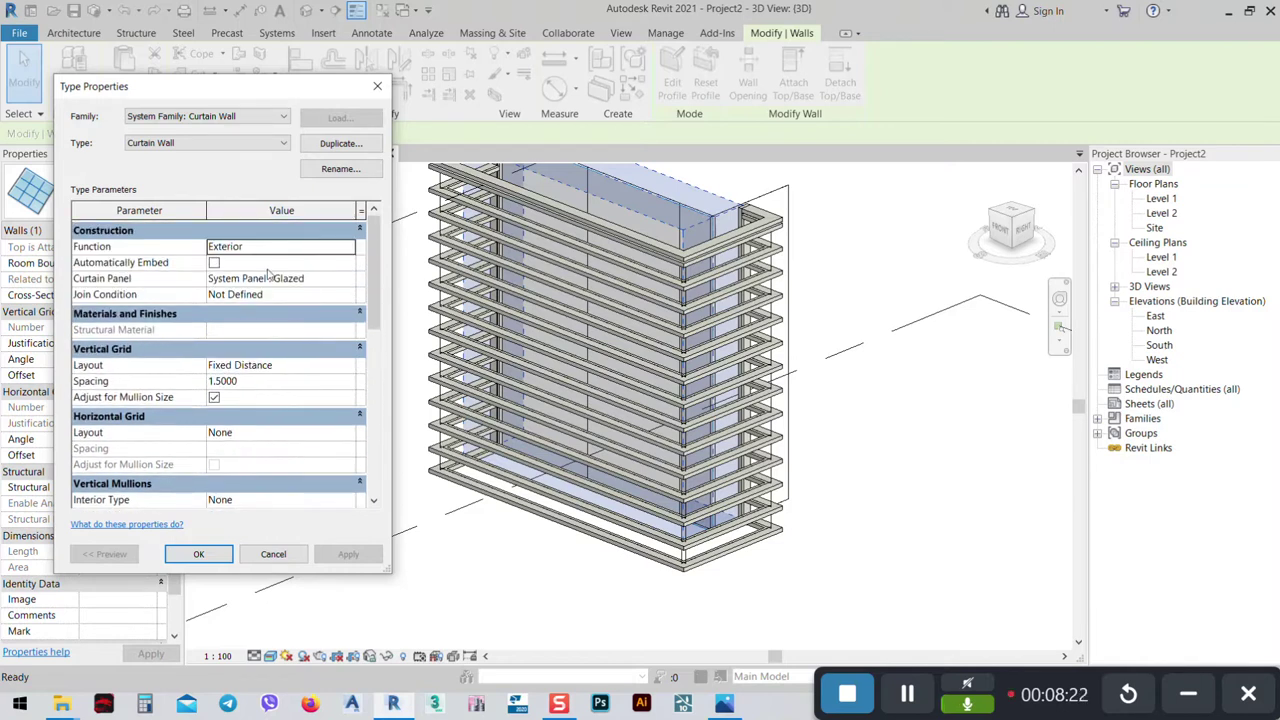
left_click(213, 263)
Set the back curtain wall type's curtain panel to Curtain Wall : Storefront and apply the change.
left_click(333, 279)
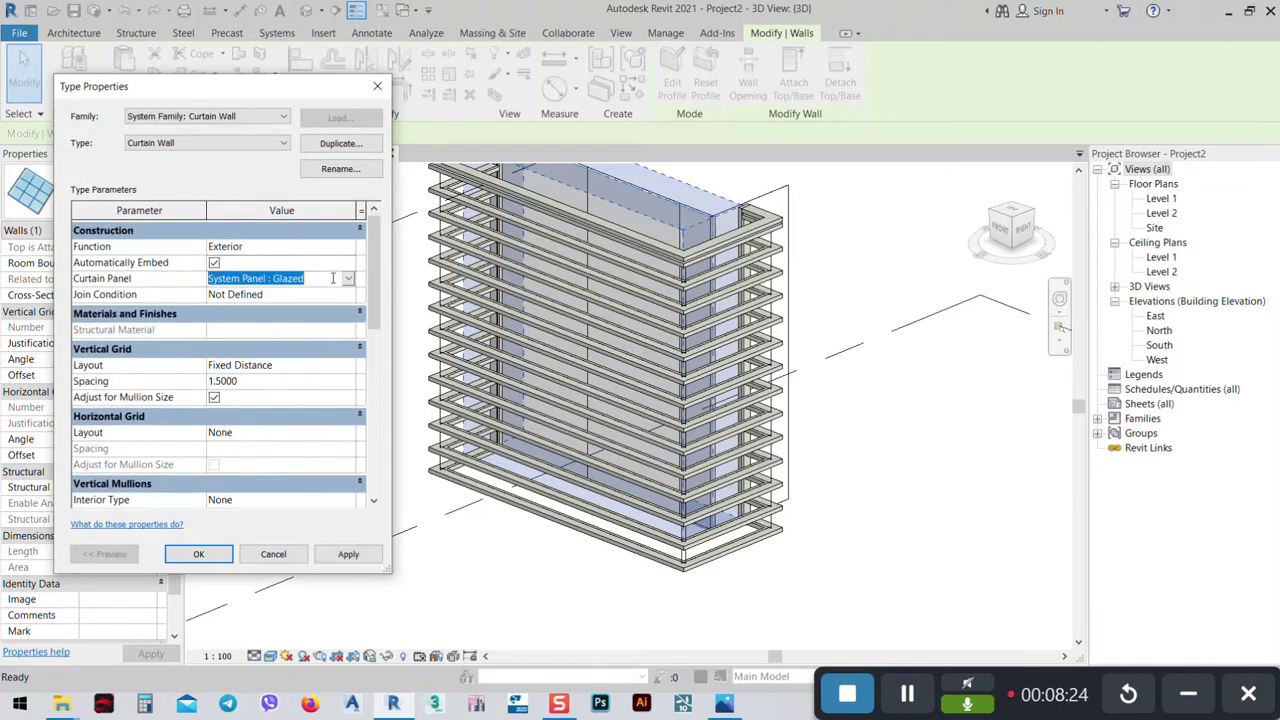
left_click(328, 297)
left_click(350, 296)
left_click(343, 279)
left_click(348, 280)
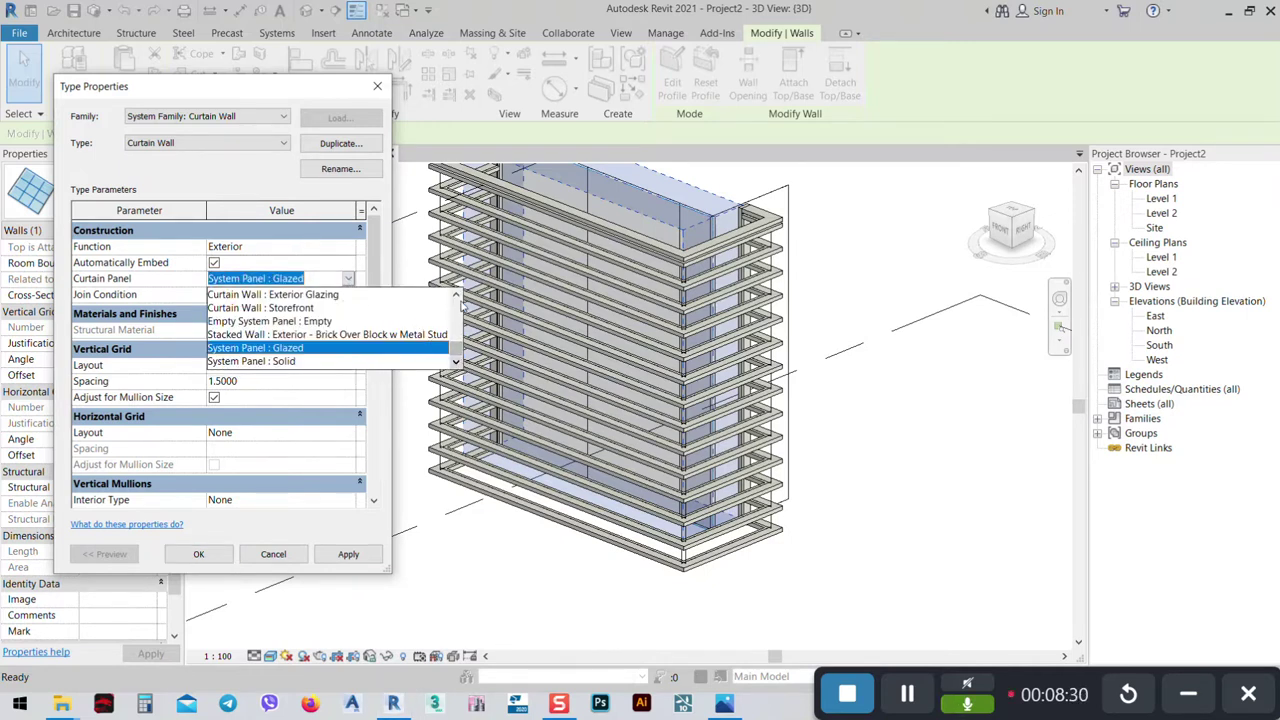
scroll(455, 295, "up", 5)
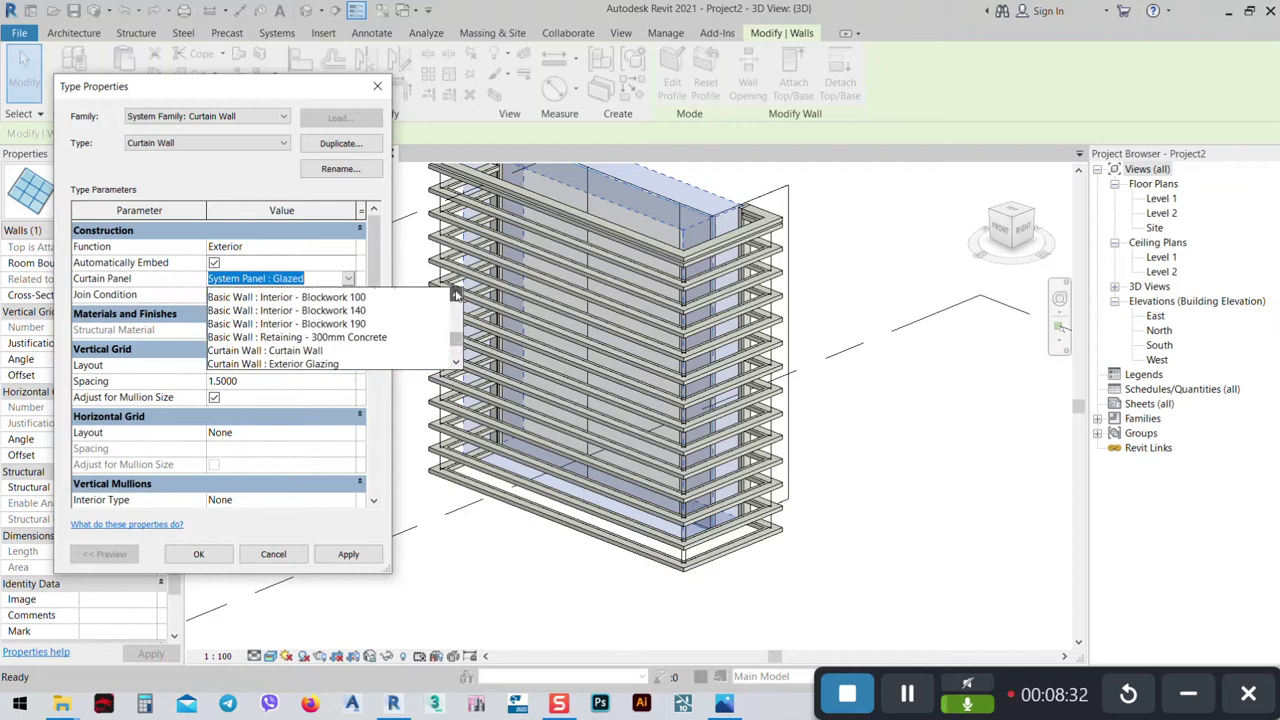
scroll(455, 295, "up", 6)
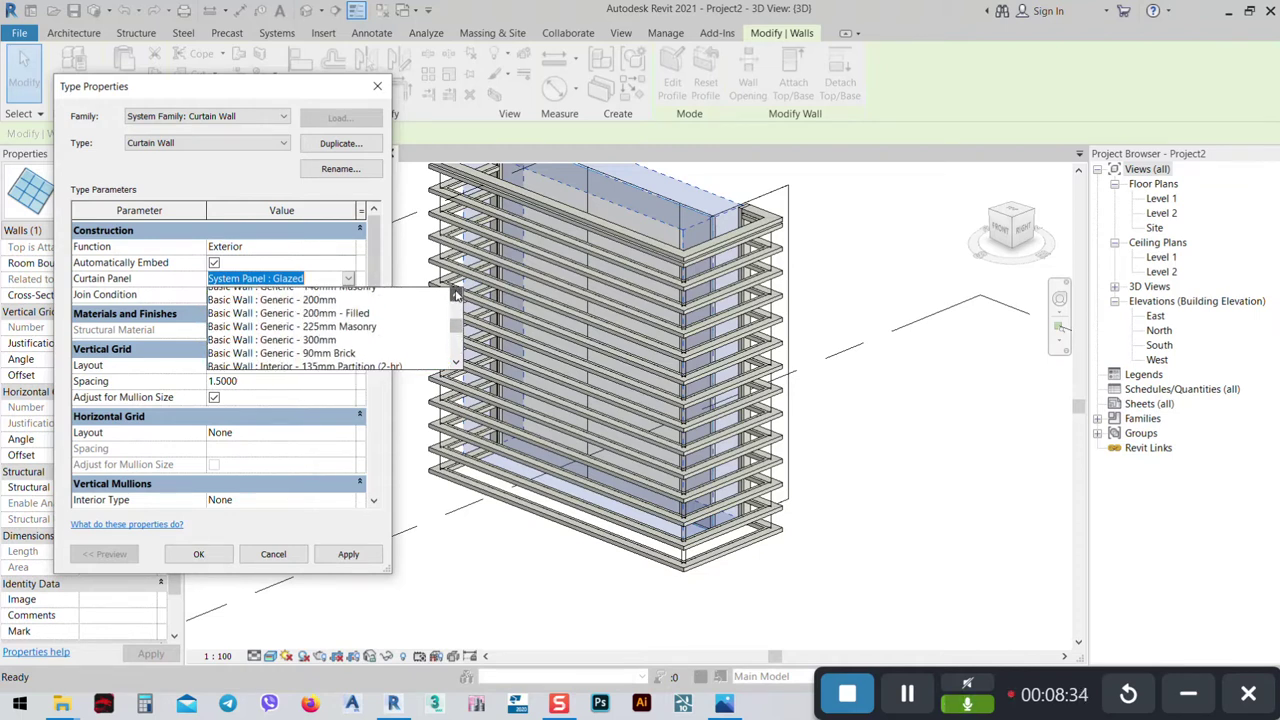
scroll(455, 295, "up", 5)
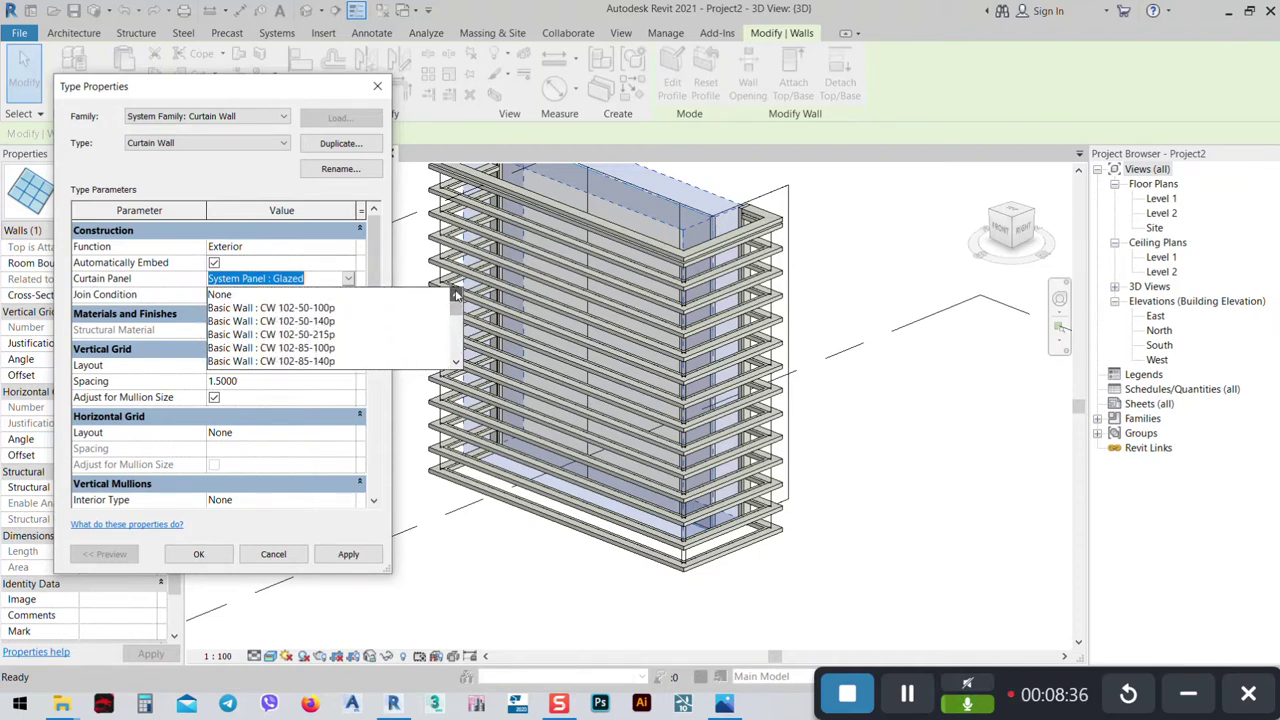
left_click_drag(452, 315, 456, 352)
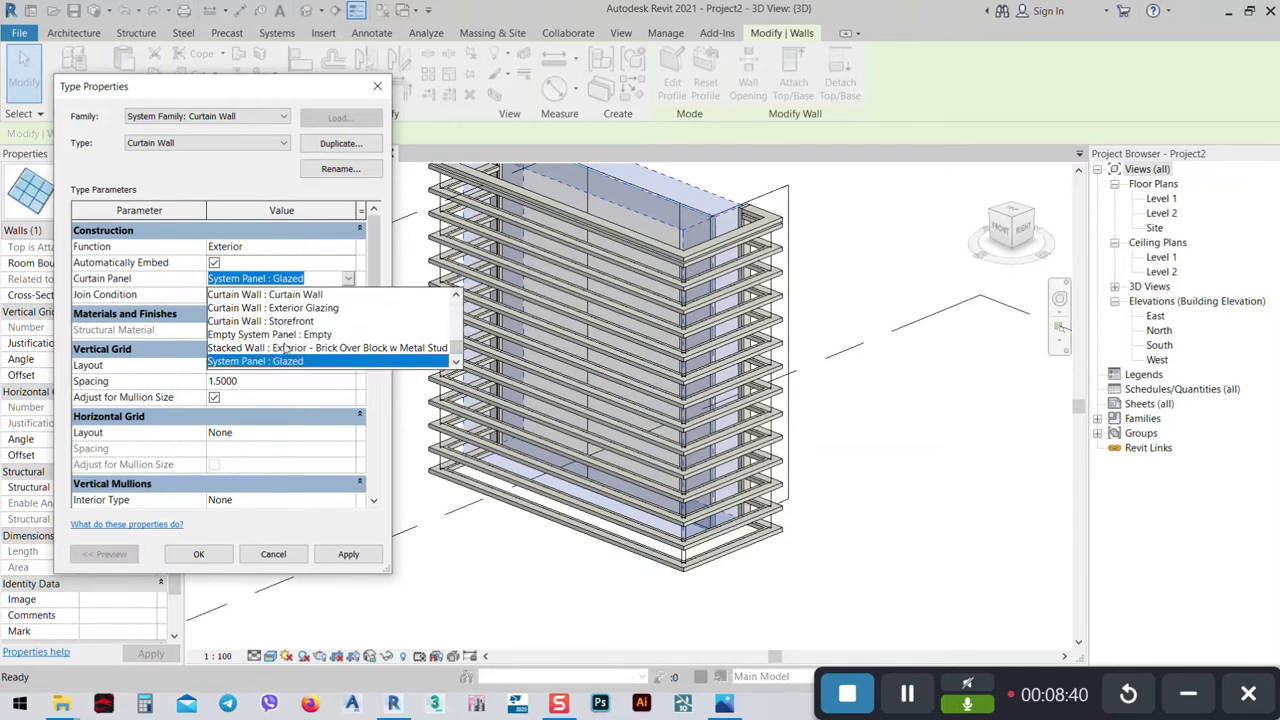
left_click(268, 320)
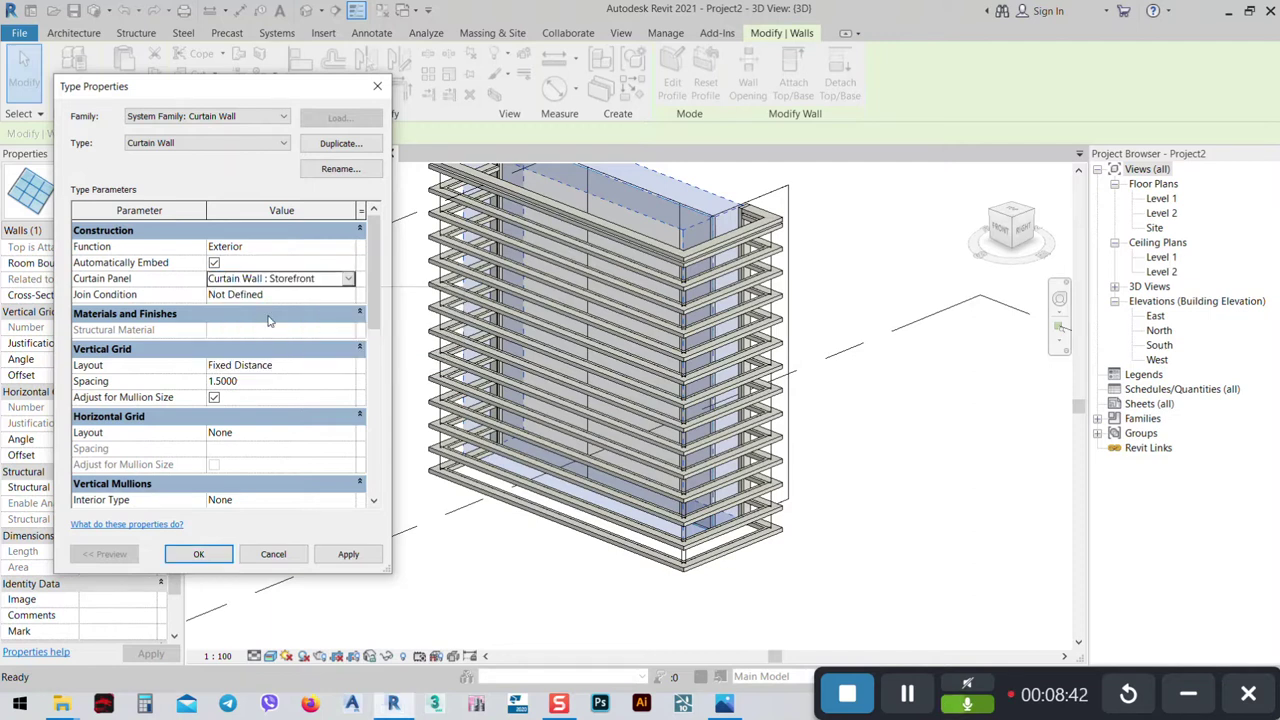
left_click(363, 554)
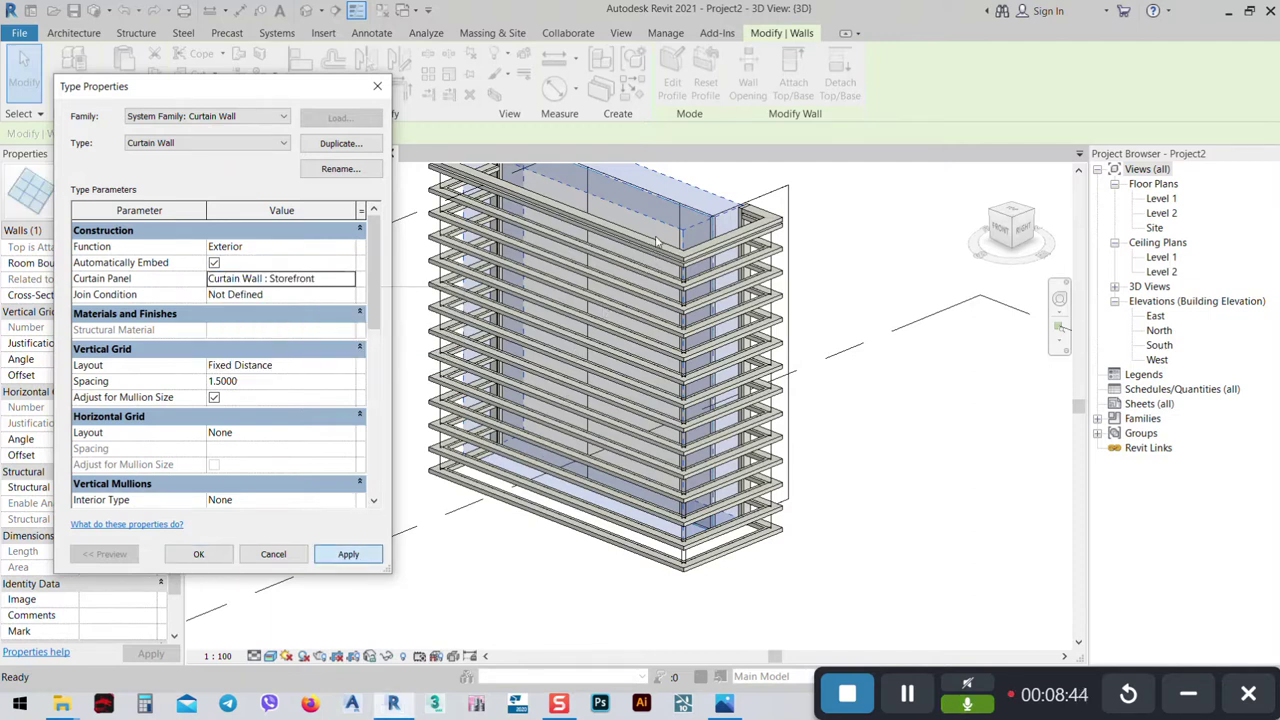
Set the back curtain wall type's curtain panel to Curtain Wall : Exterior Glazing and apply the change, keeping the affected mullions.
left_click(320, 280)
left_click(347, 281)
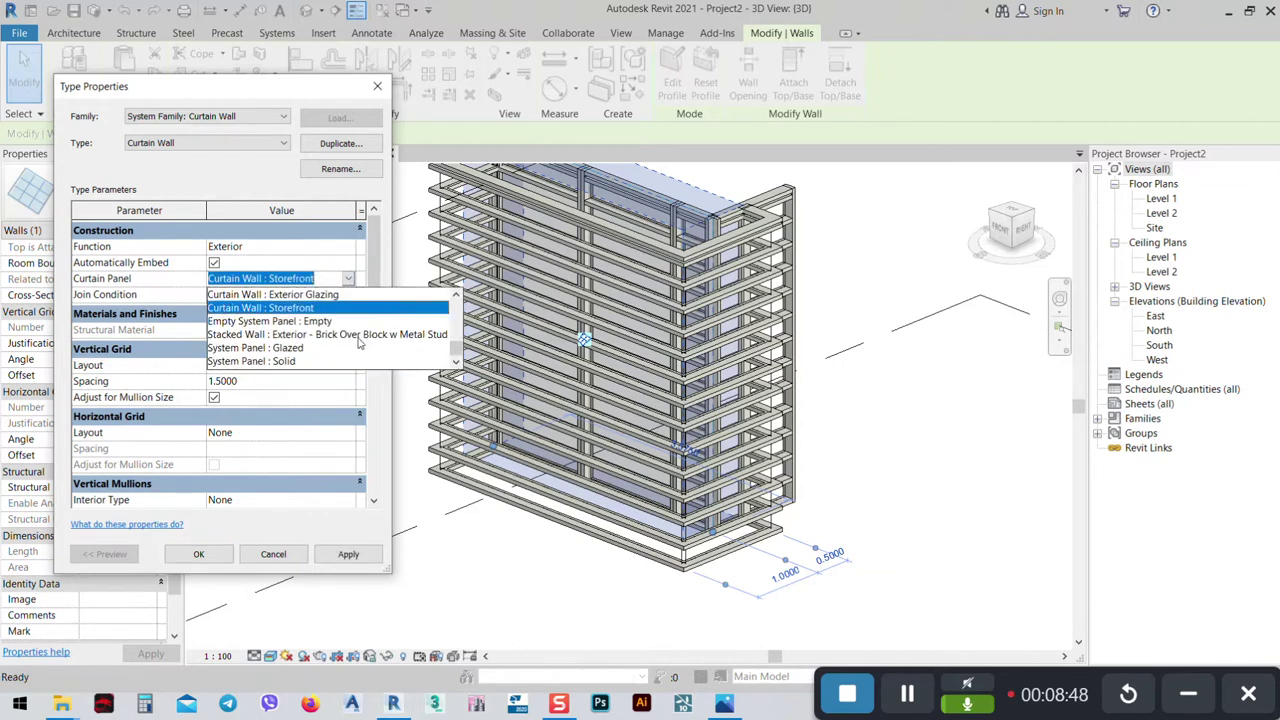
scroll(288, 352, "up", 1)
left_click(285, 334)
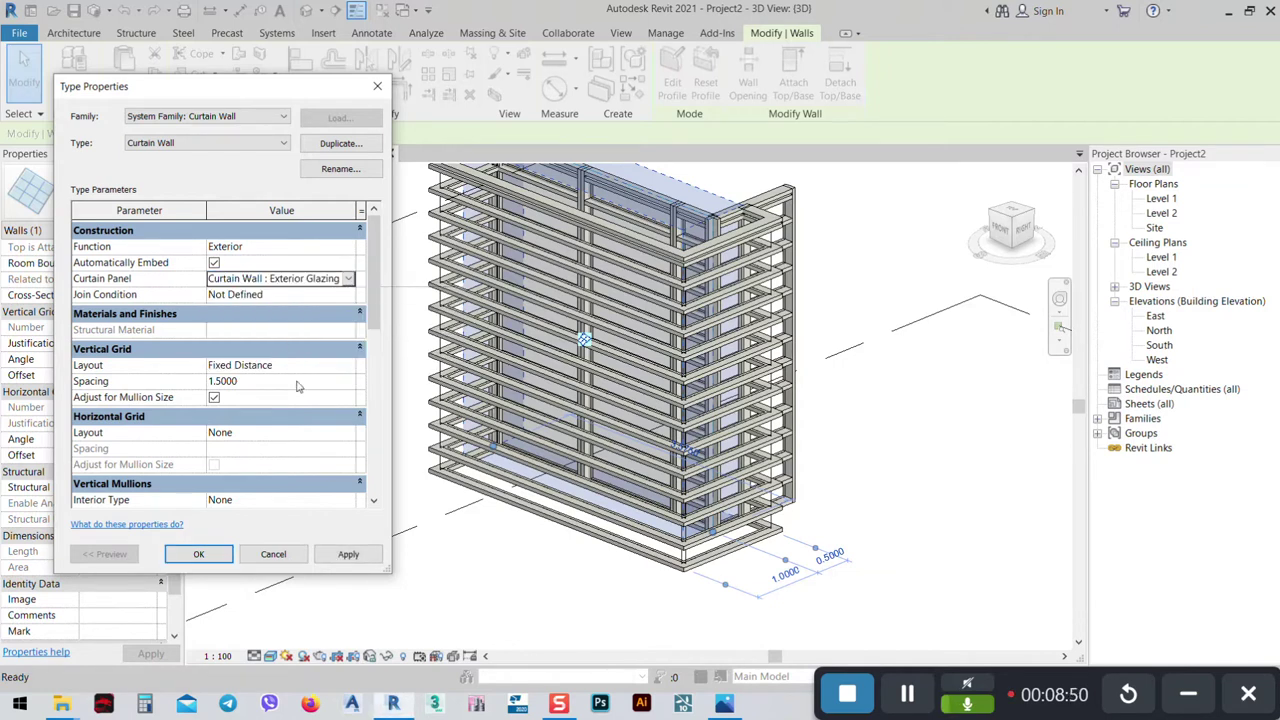
left_click(337, 562)
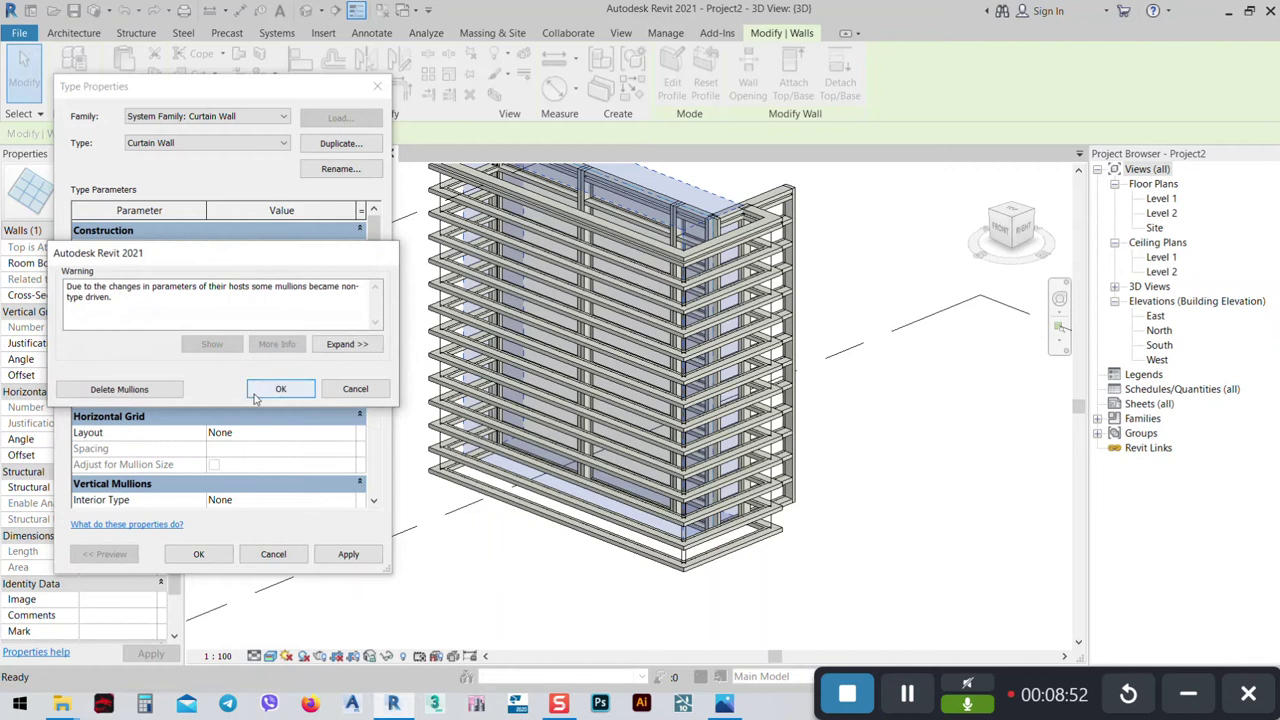
left_click(280, 395)
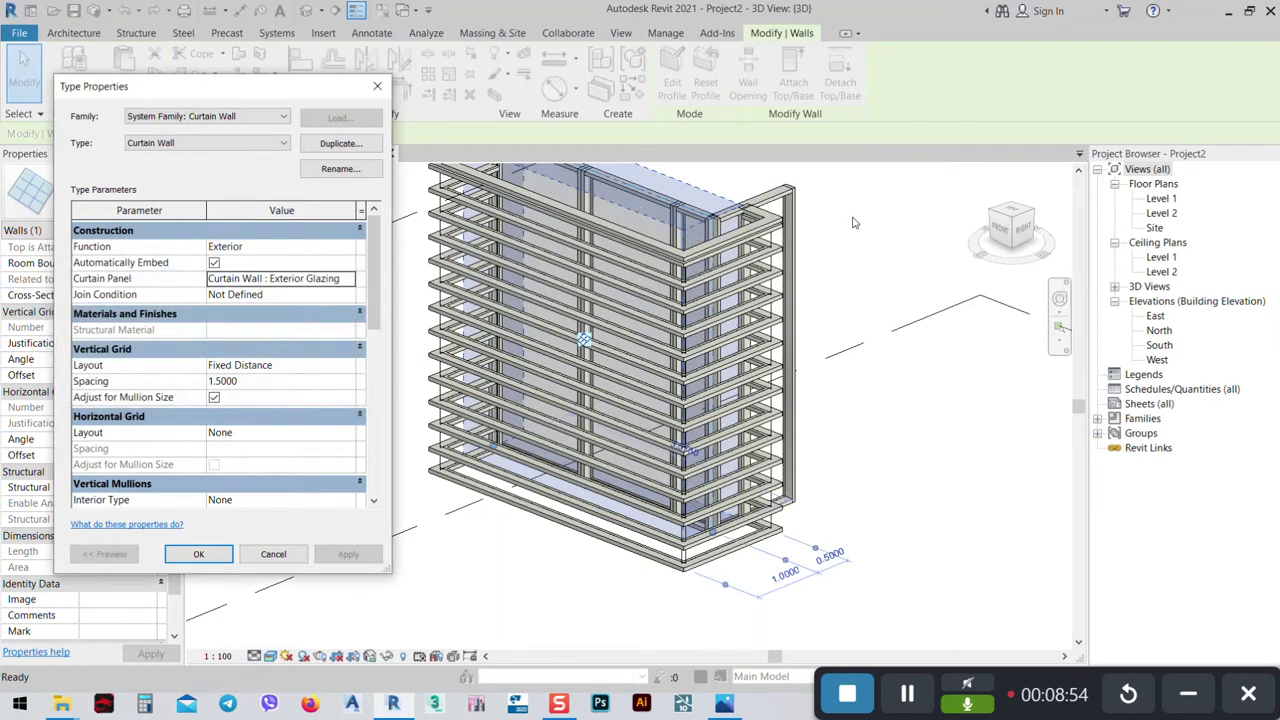
left_click(198, 554)
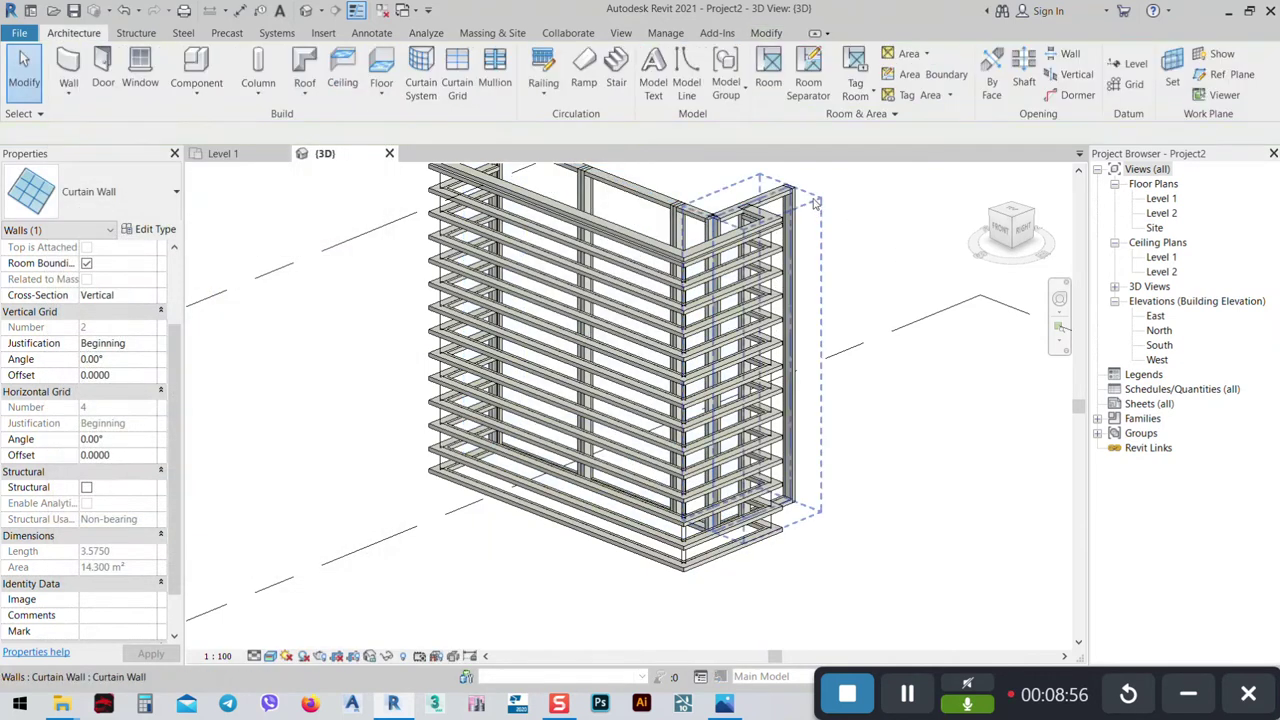
Reselect the long back curtain wall and set its type's curtain panel to System Panel : Glazed.
left_click(815, 203)
middle_click_drag(815, 203, 700, 230, "shift")
left_click(455, 262)
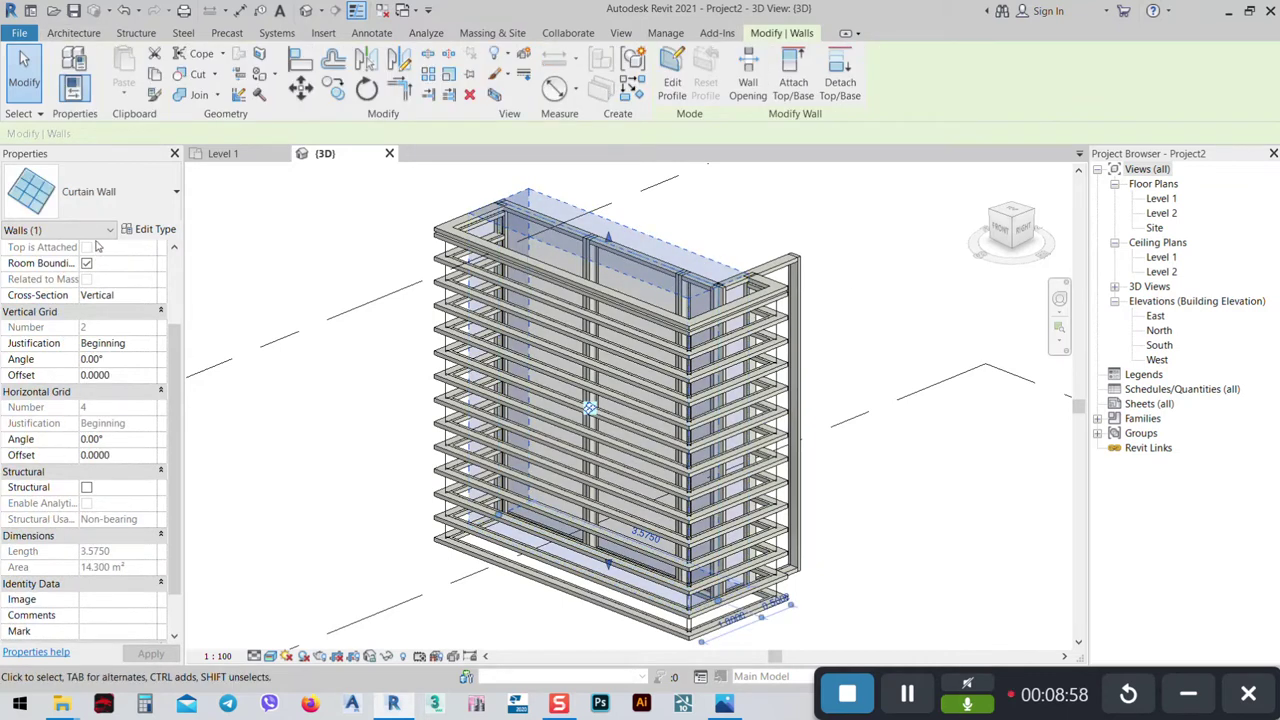
left_click(150, 229)
left_click(313, 280)
left_click(346, 281)
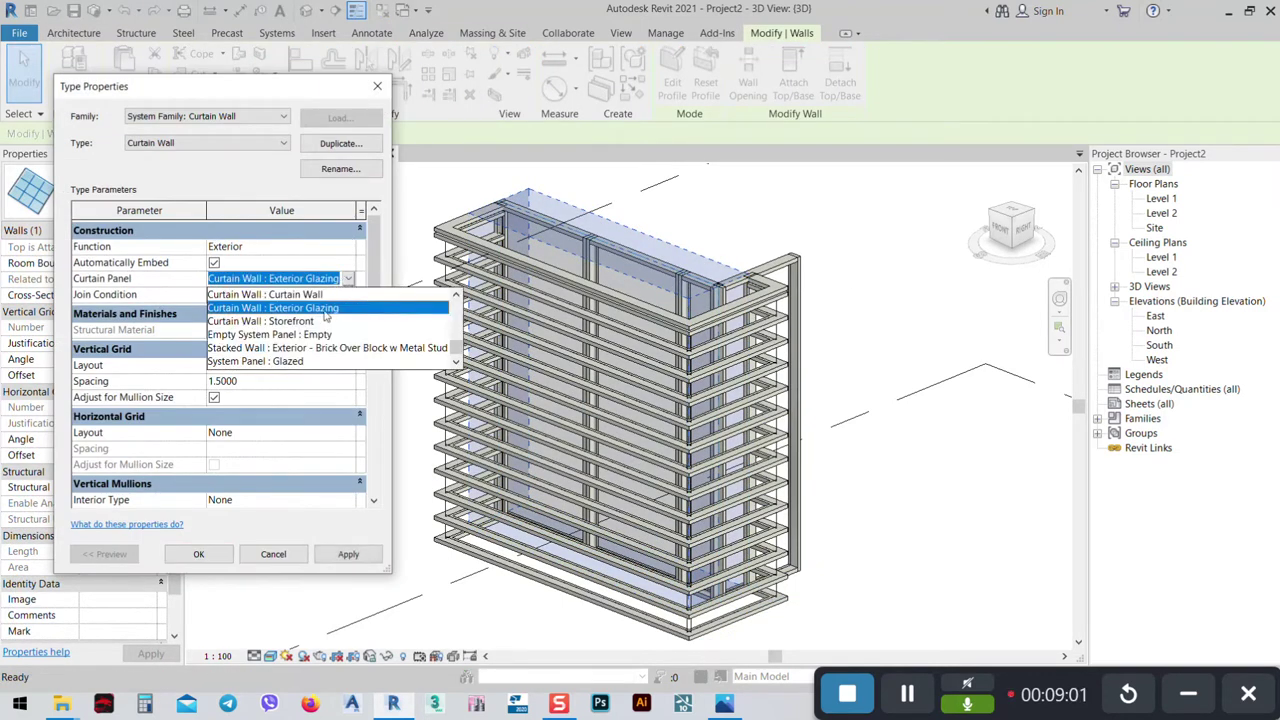
left_click(285, 362)
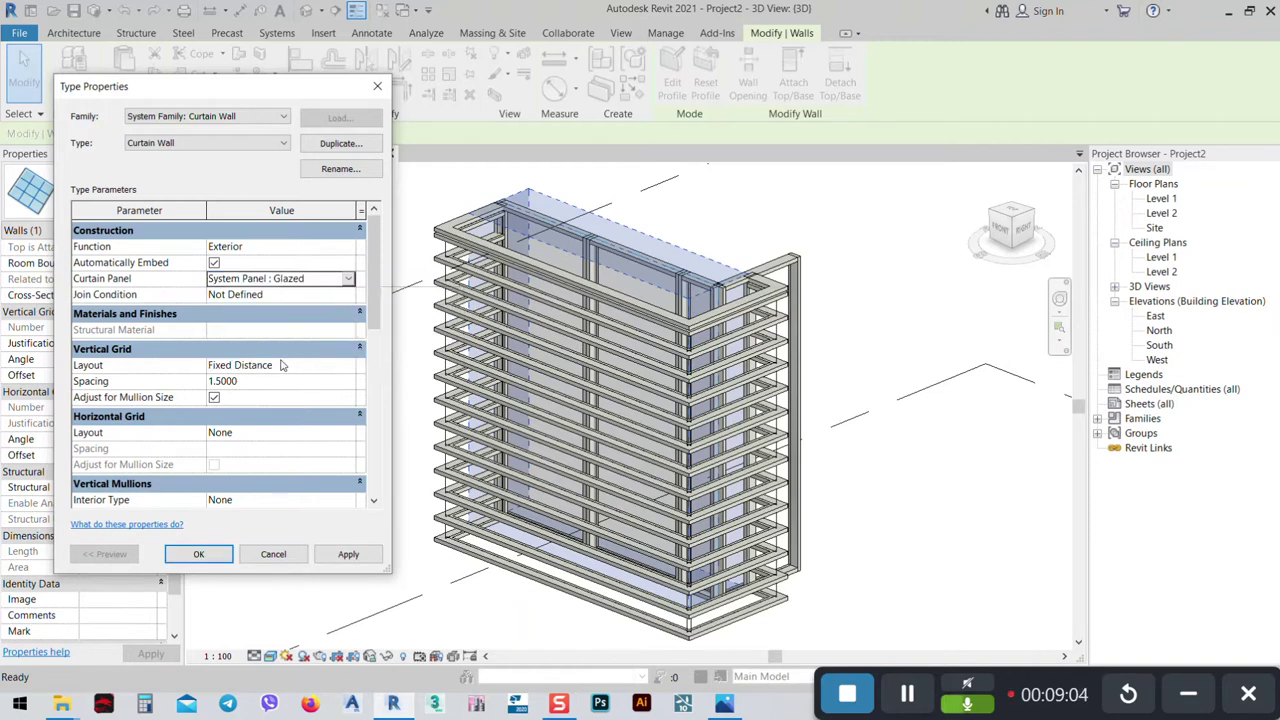
left_click(345, 554)
left_click(200, 555)
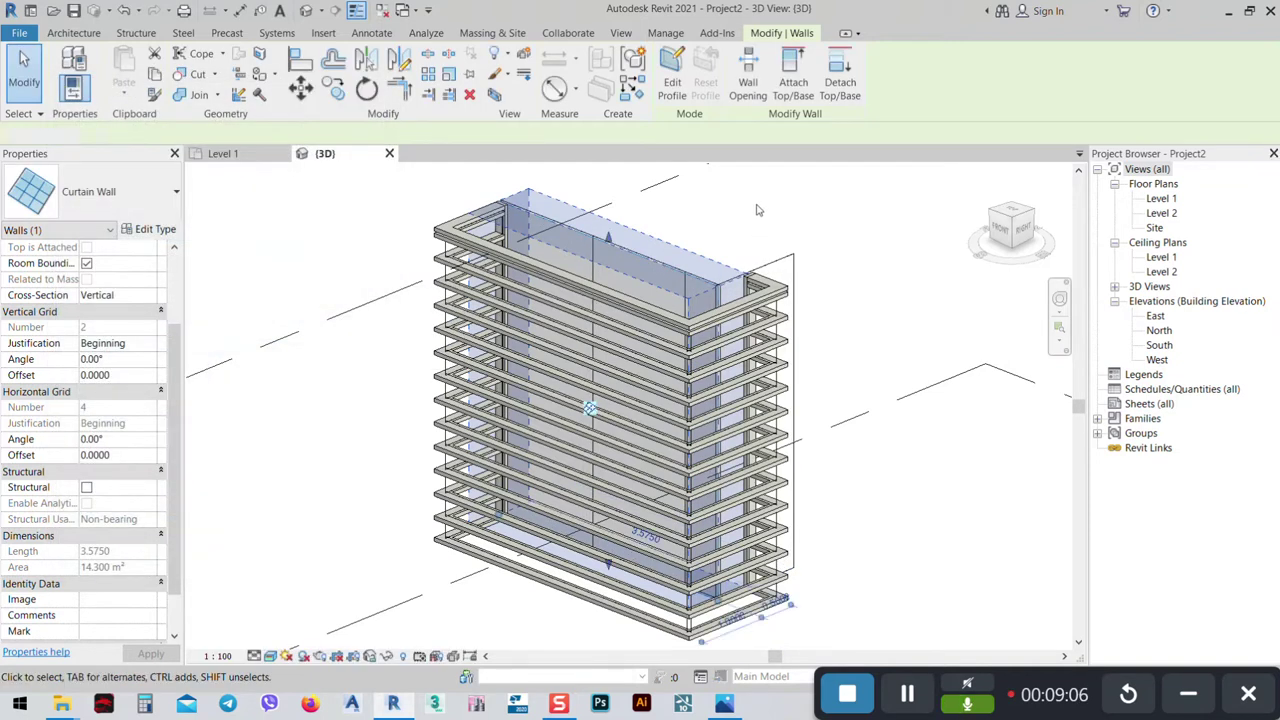
left_click(754, 205)
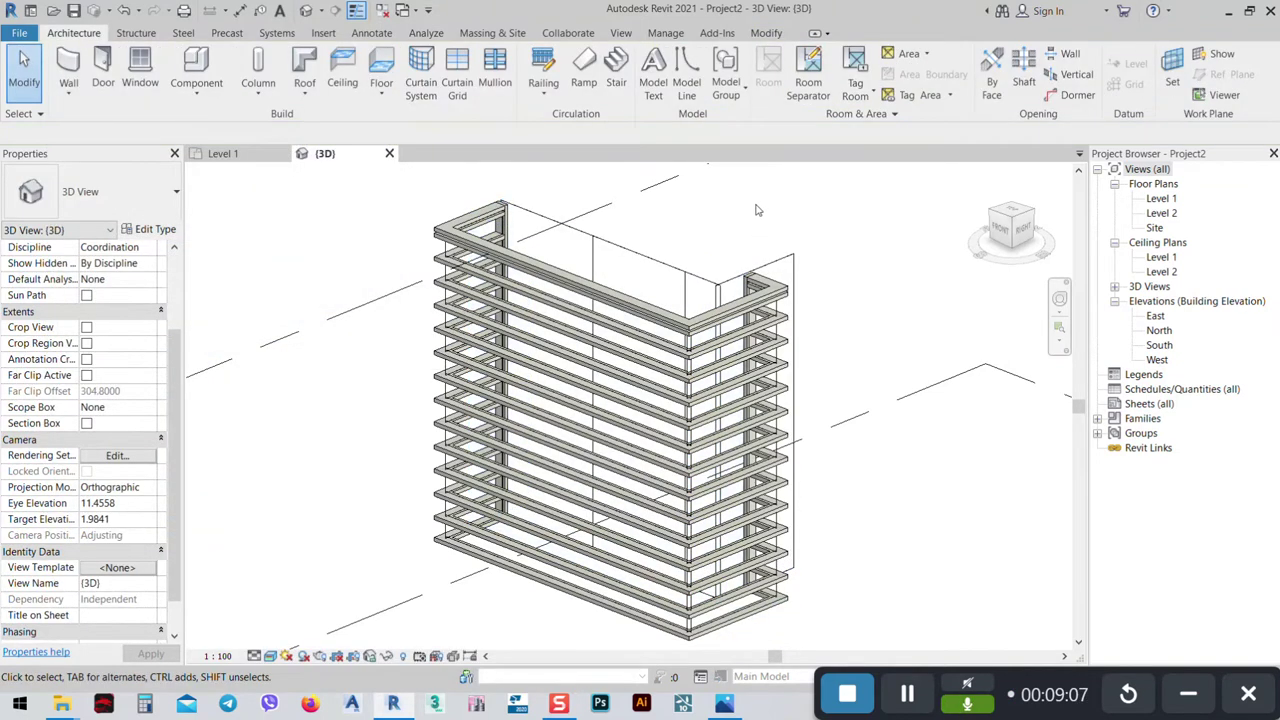
Select a single glazed panel of the back curtain wall and check the material assigned in its type properties.
left_click(640, 268)
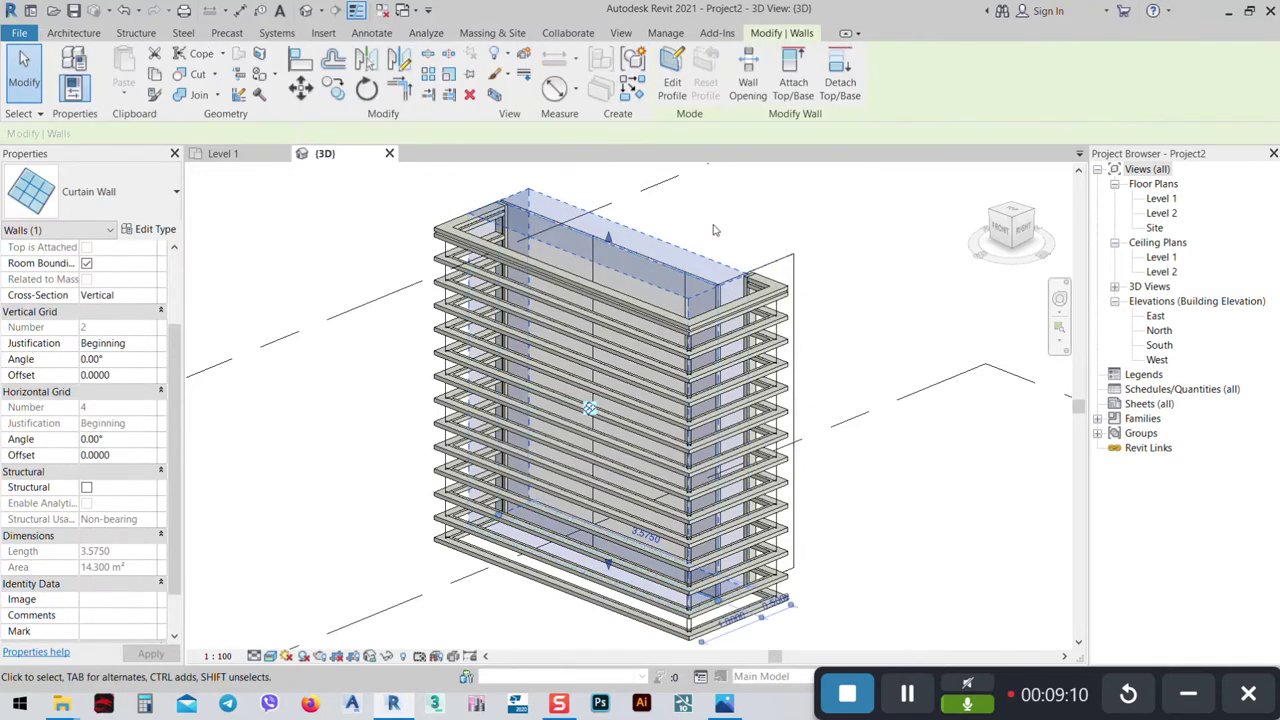
key("Escape")
scroll(570, 268, "up", 5)
key("Tab")
key("Tab")
left_click(581, 272)
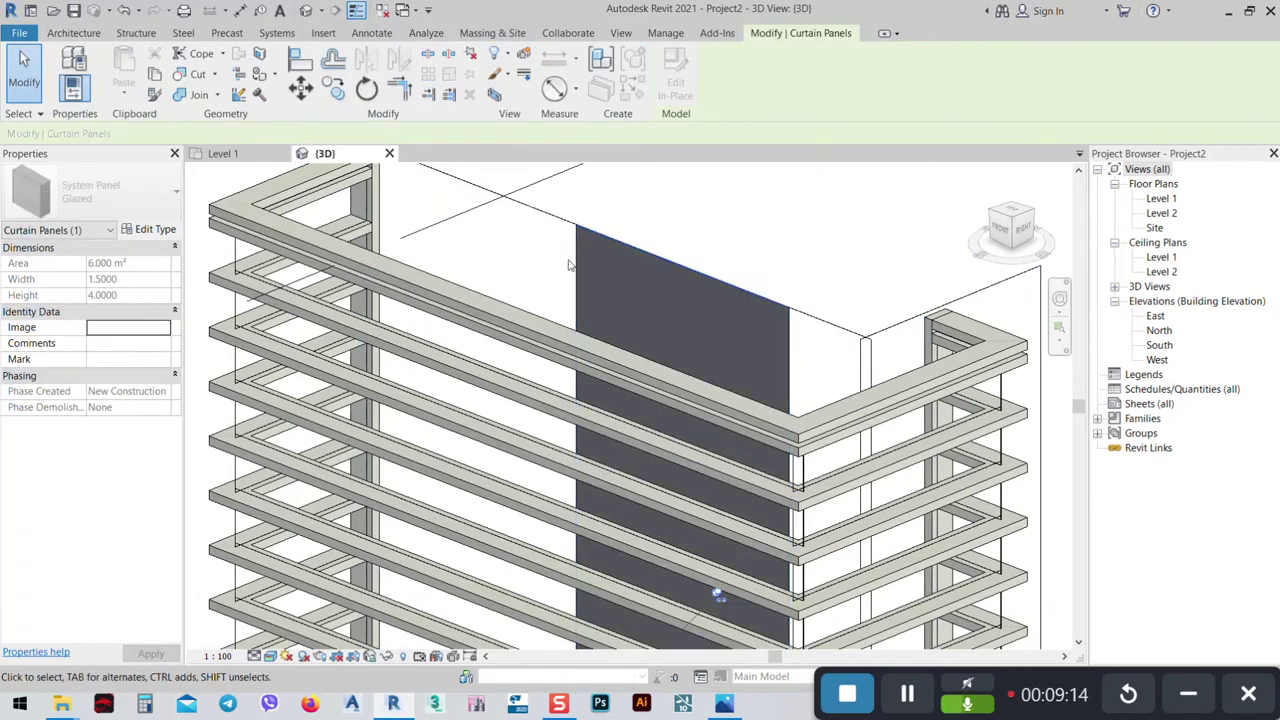
left_click(148, 232)
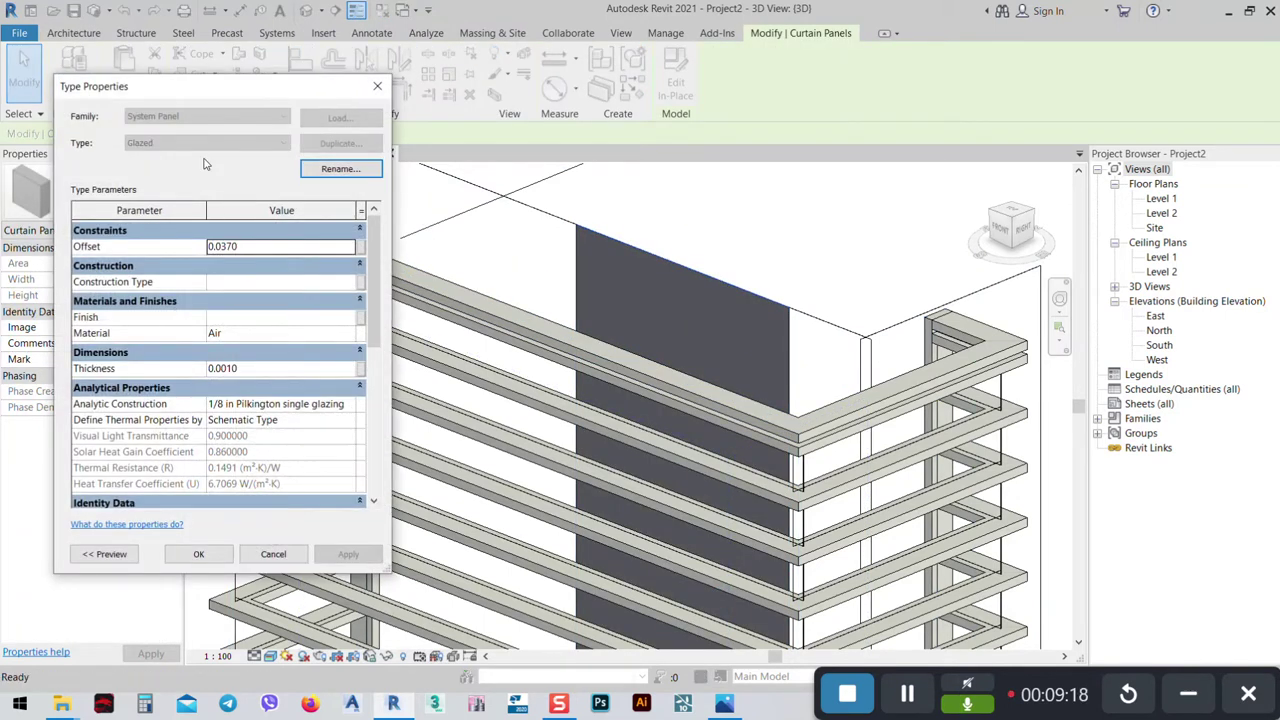
left_click(293, 334)
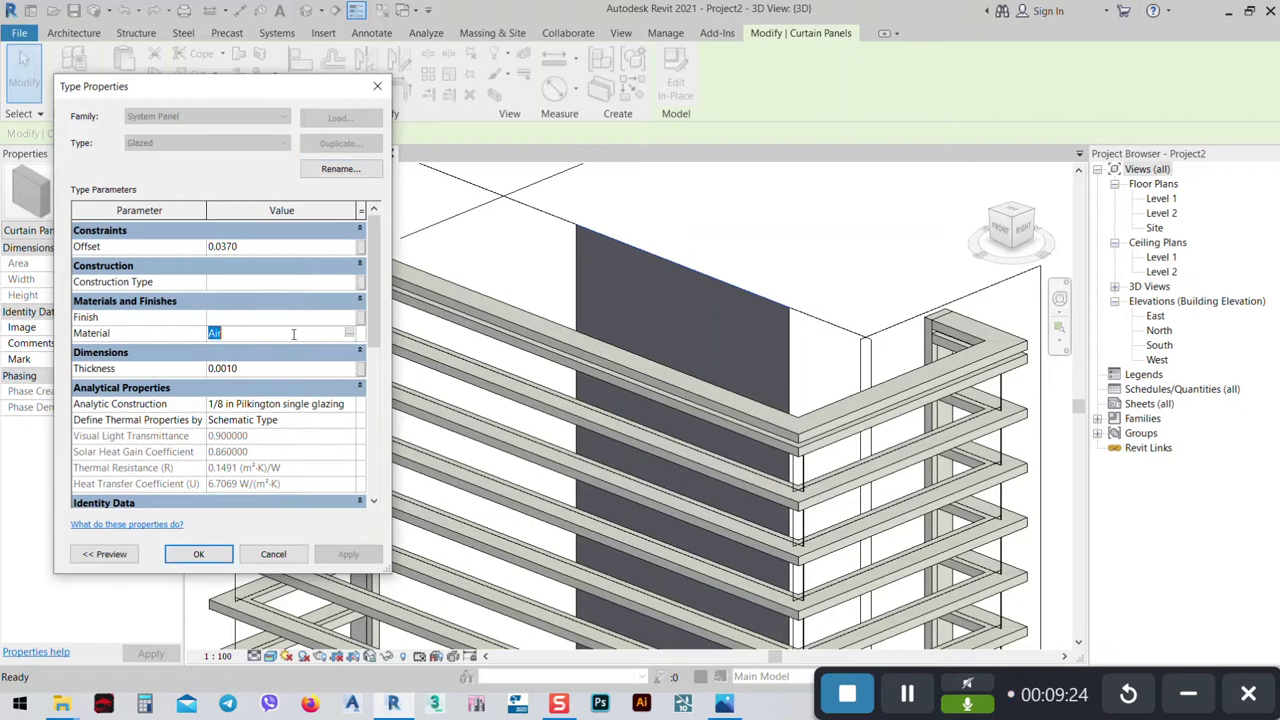
left_click(349, 333)
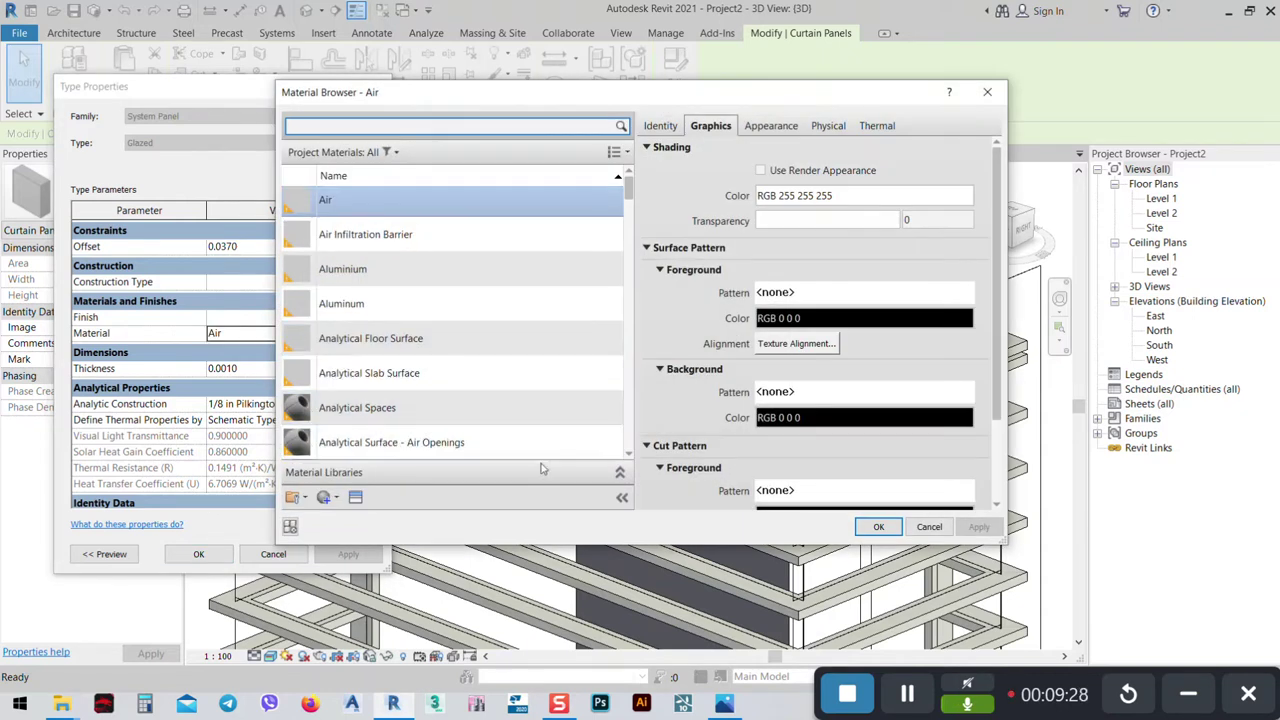
left_click(930, 526)
left_click(271, 554)
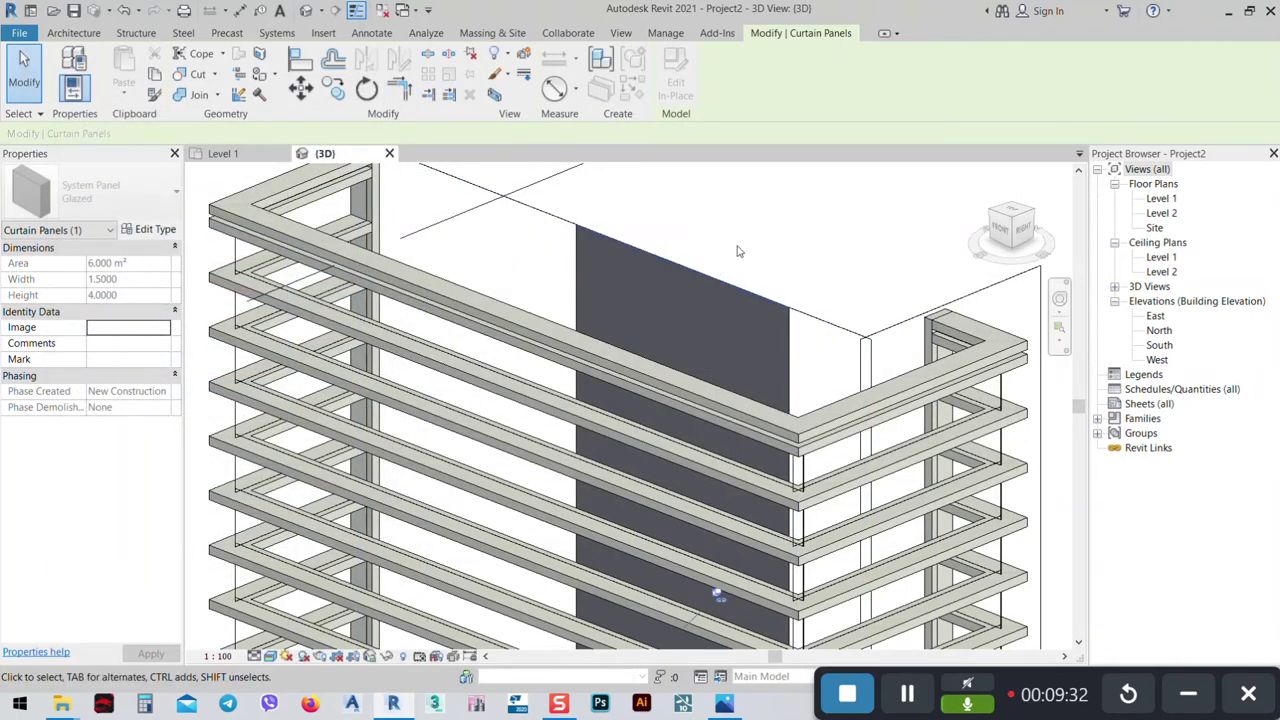
Select the uppermost panel on the short end of the louver wall, check its type properties and unpin it.
left_click(737, 251)
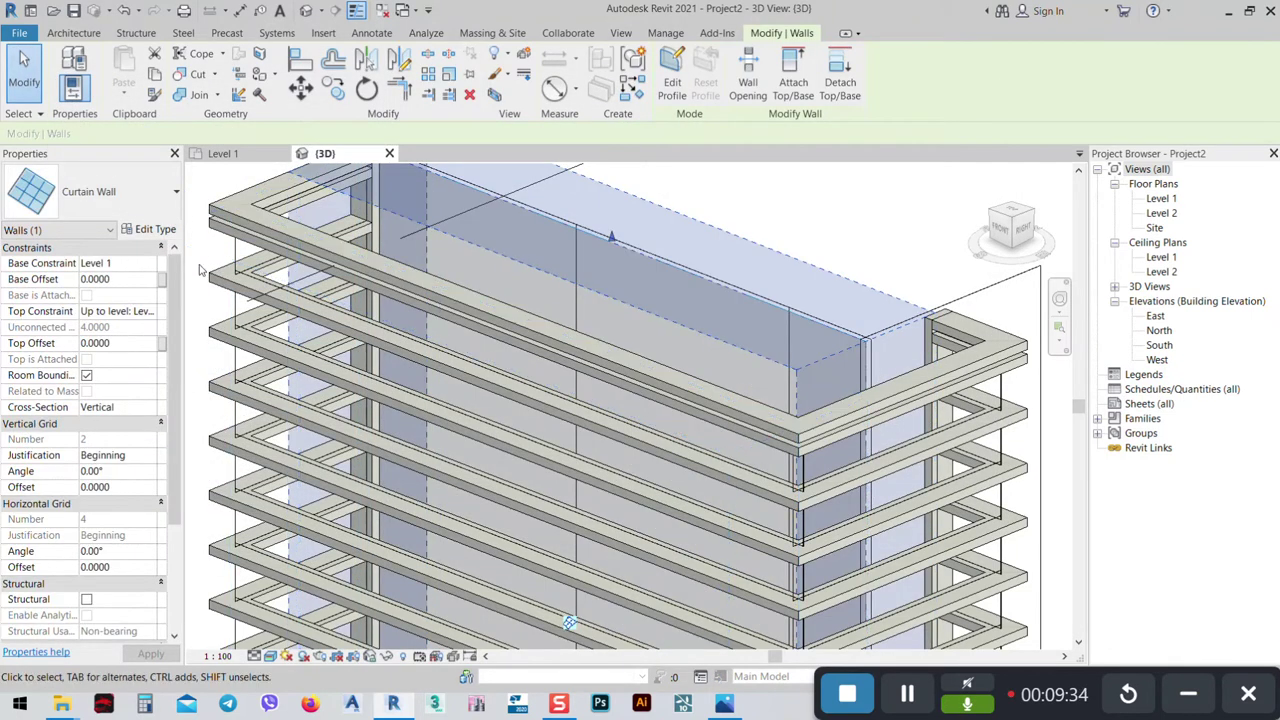
key("Escape")
key("Tab")
key("Tab")
key("Tab")
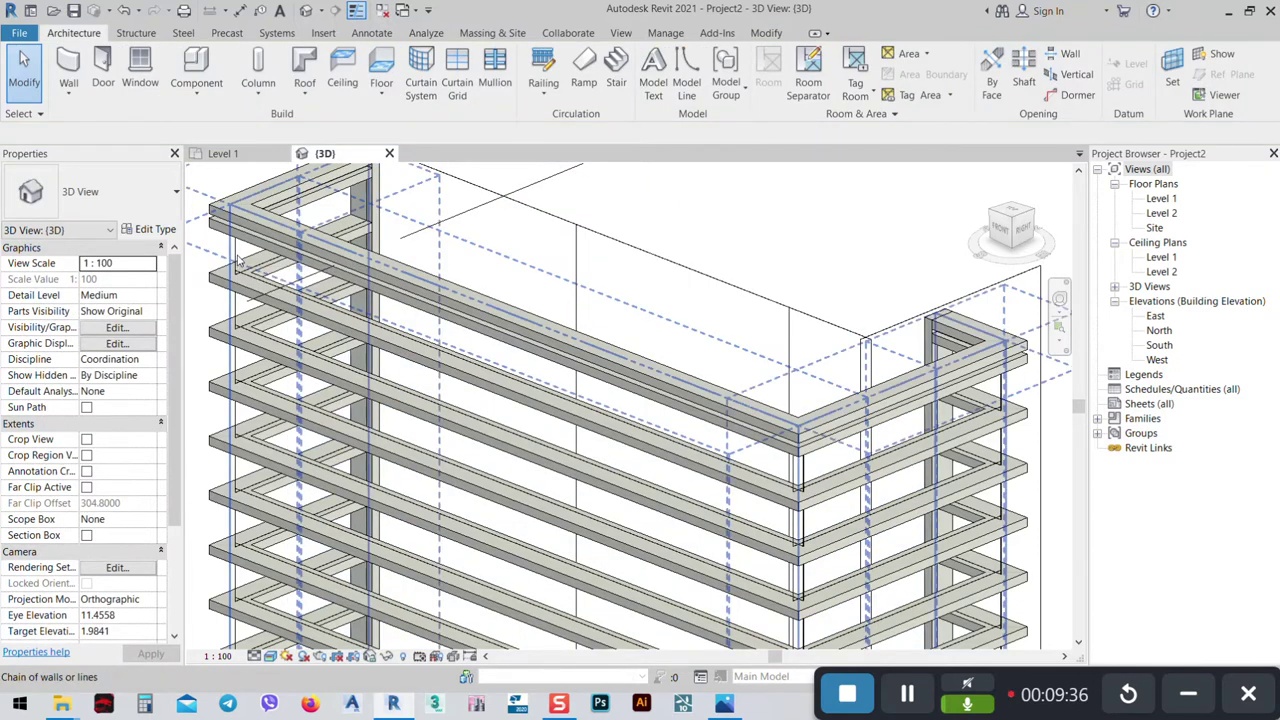
left_click(238, 258)
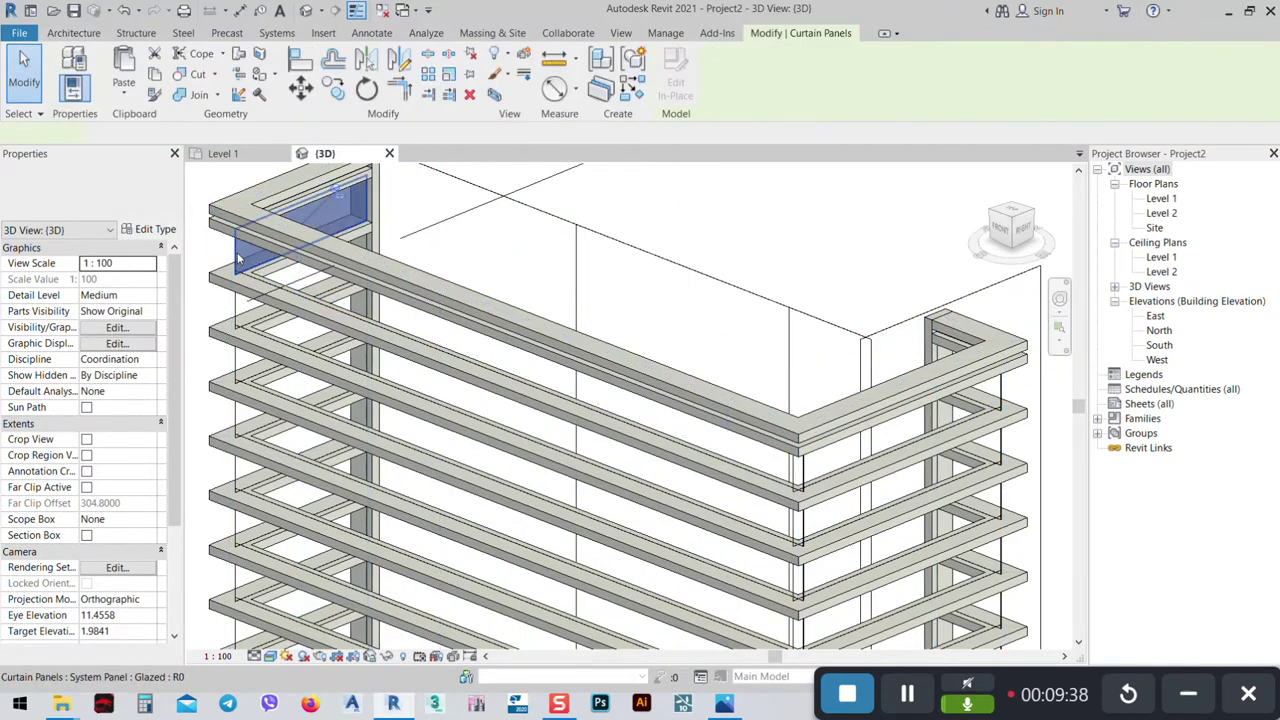
left_click(148, 230)
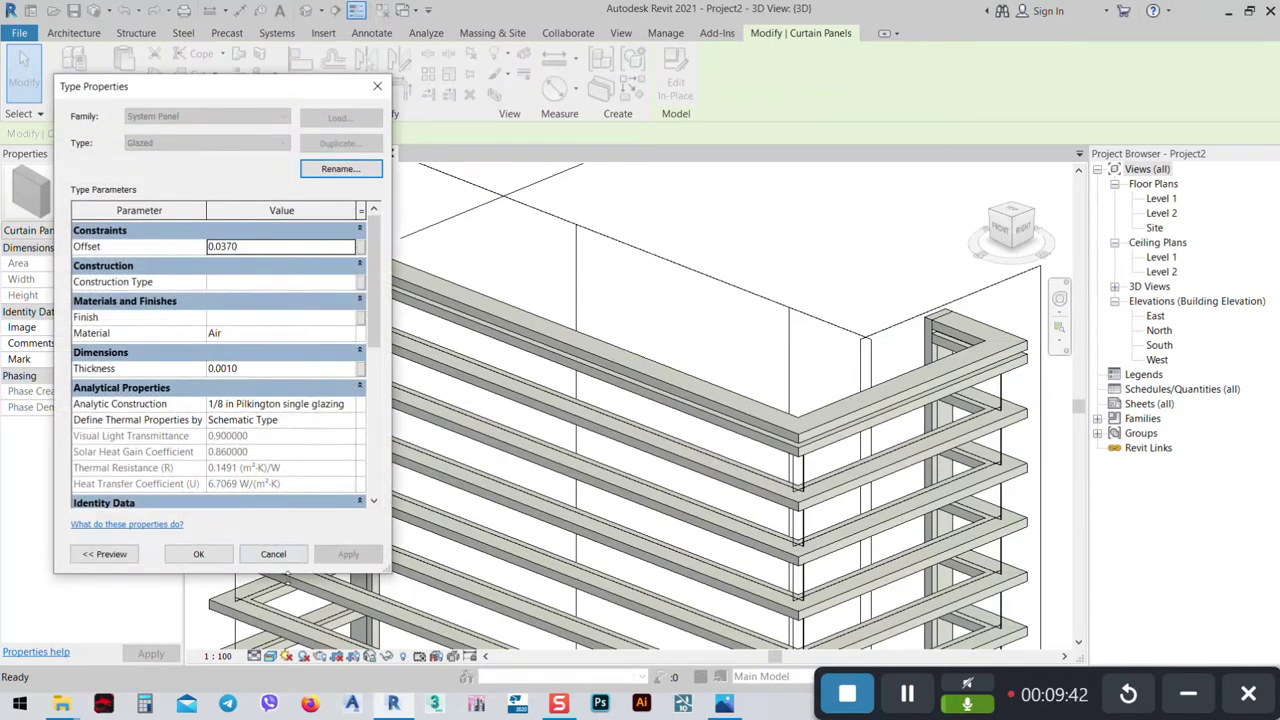
left_click(273, 553)
scroll(600, 330, "up", 5)
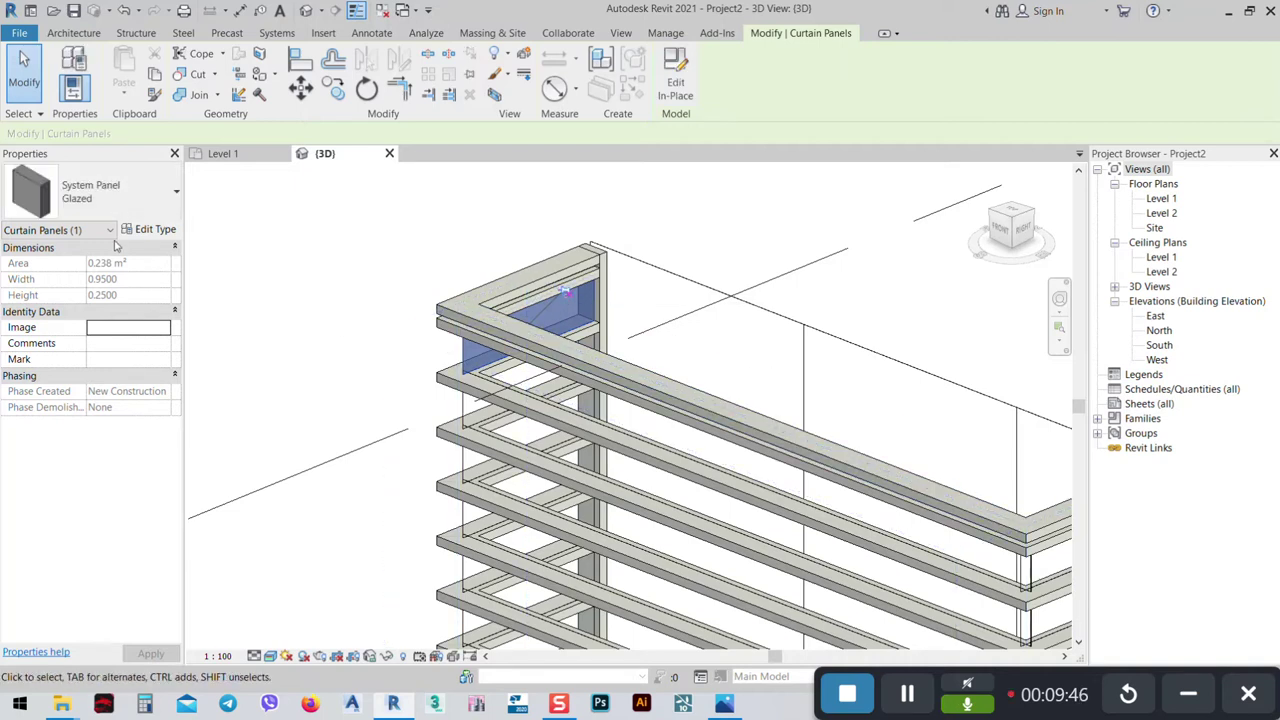
Duplicate the selected panel's type as Glazed 2, and set the panel itself back to the Glazed type.
left_click(150, 229)
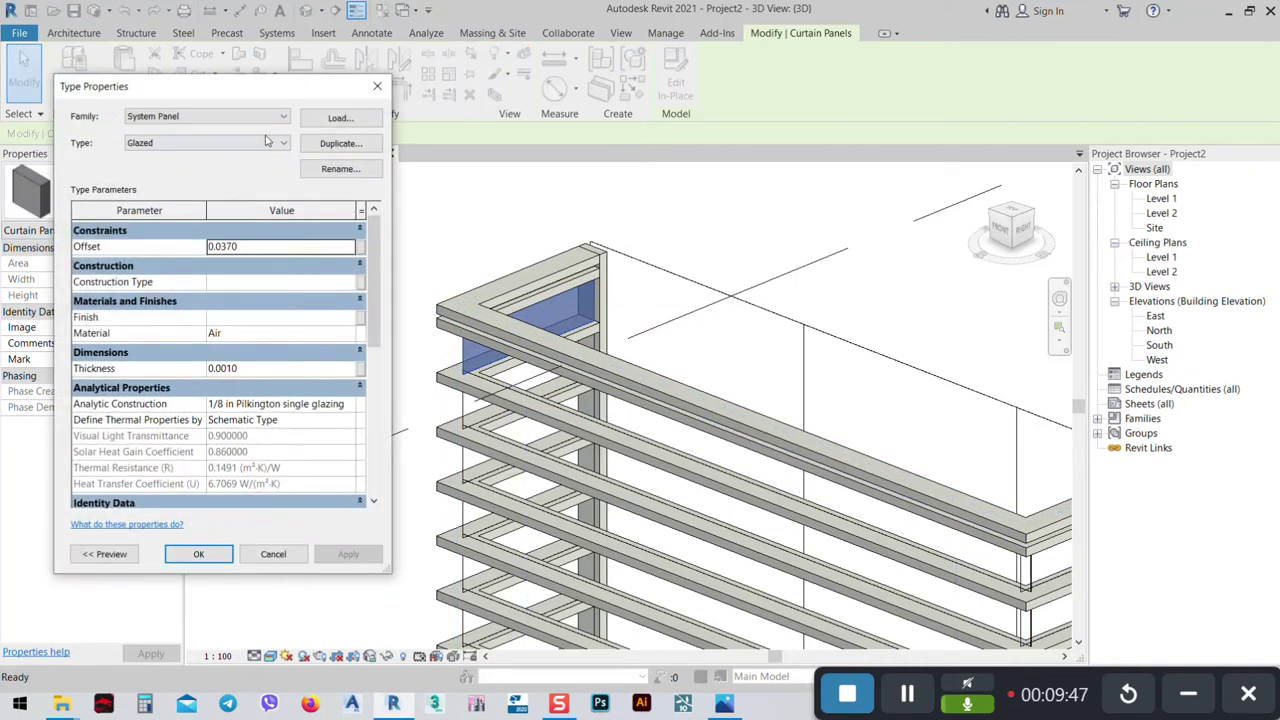
left_click(340, 143)
left_click(223, 365)
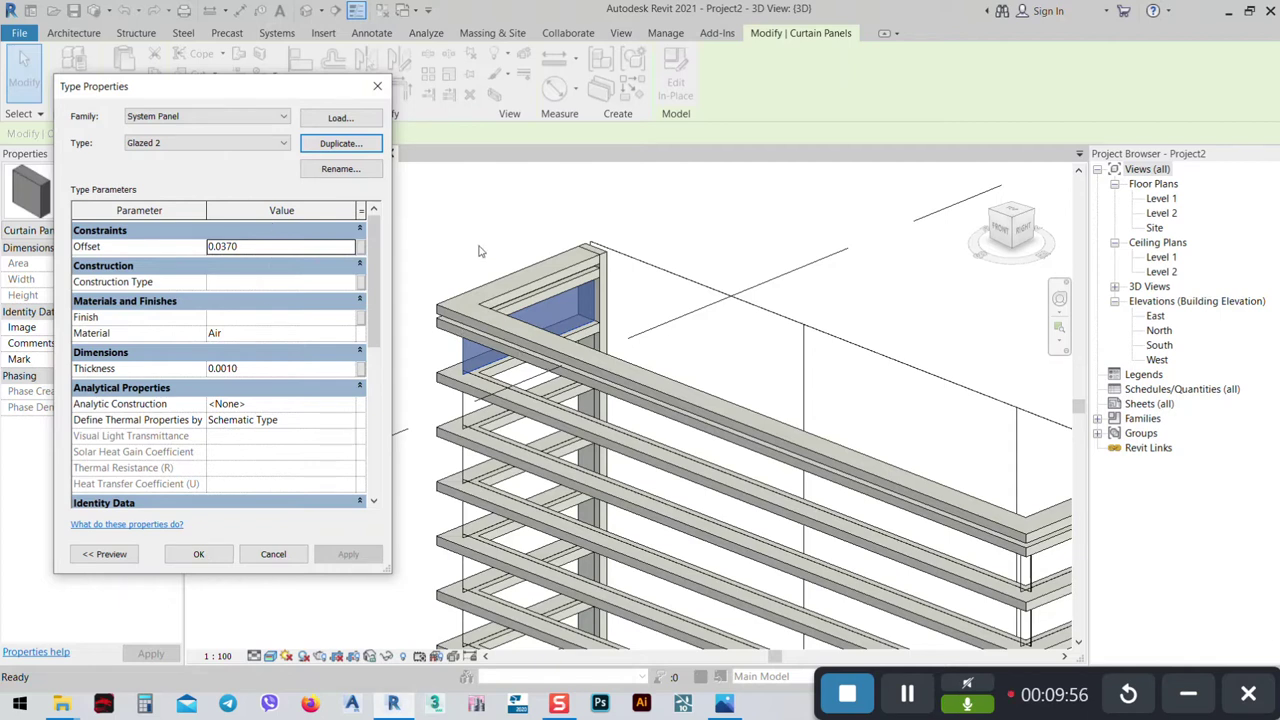
left_click(283, 144)
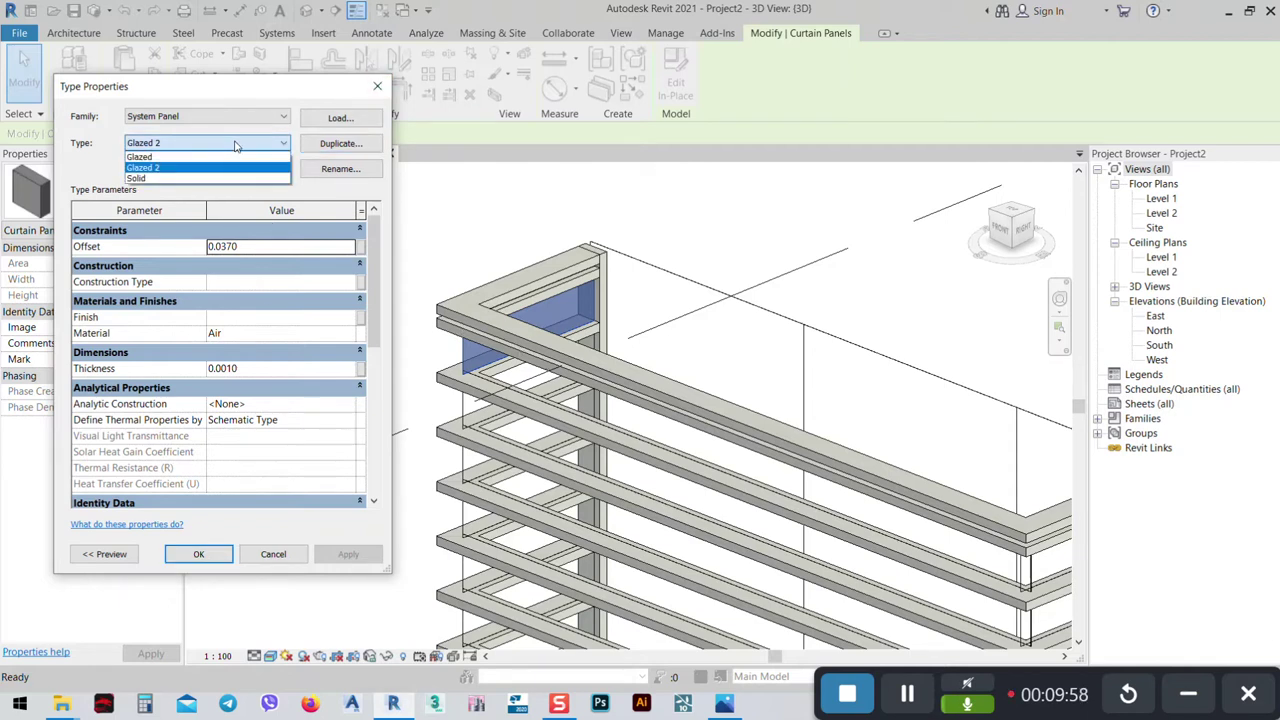
left_click(160, 160)
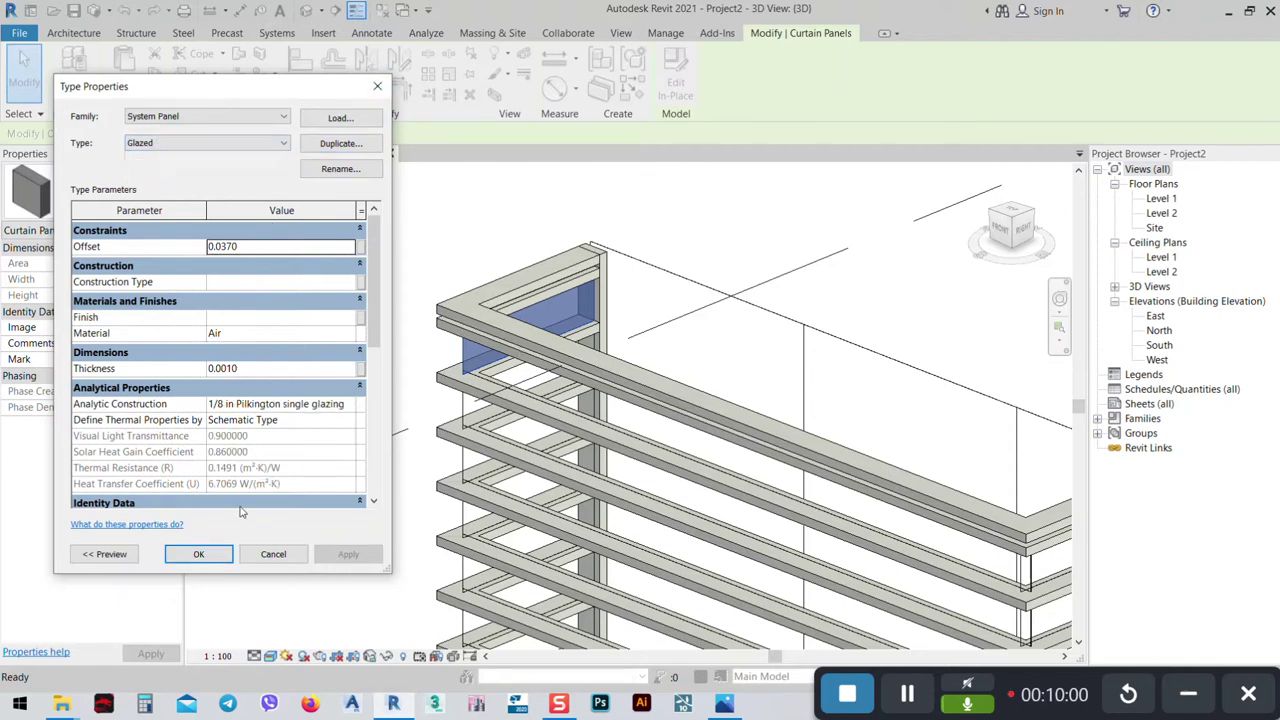
left_click(198, 554)
key("Escape")
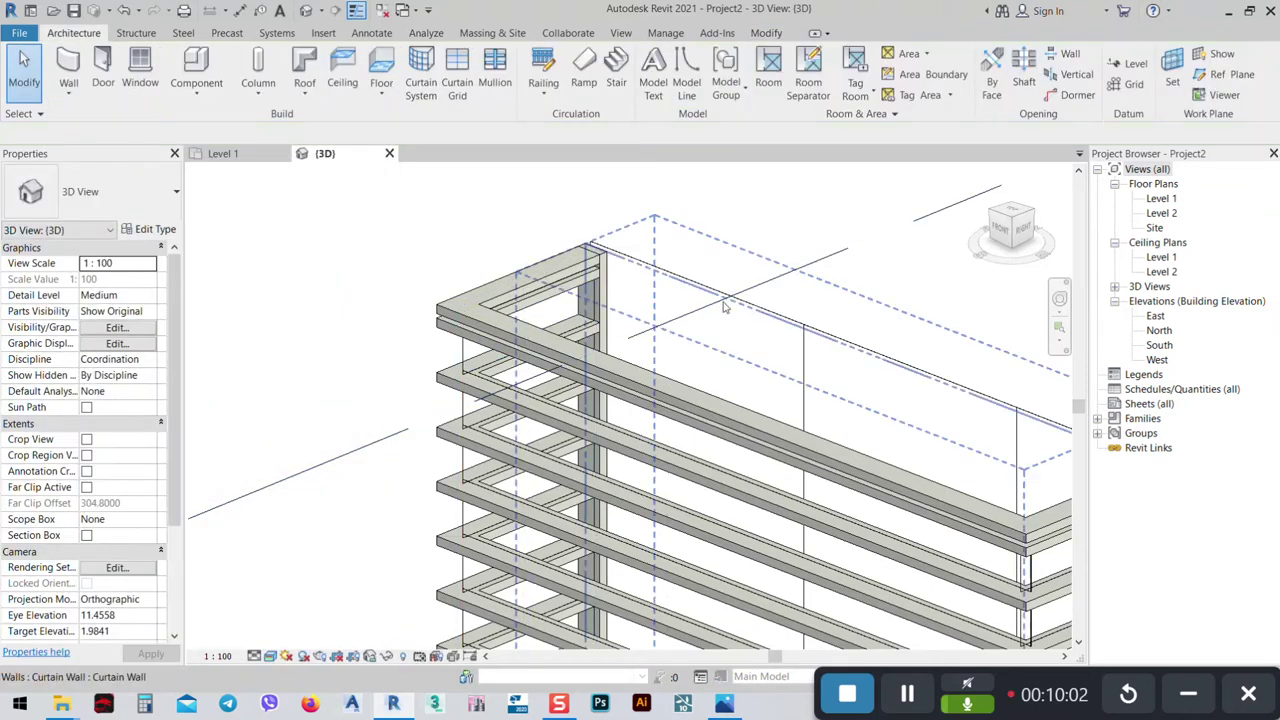
Select the long back curtain wall and set its type's curtain panel to System Panel : Glazed 2.
left_click(748, 310)
left_click(160, 230)
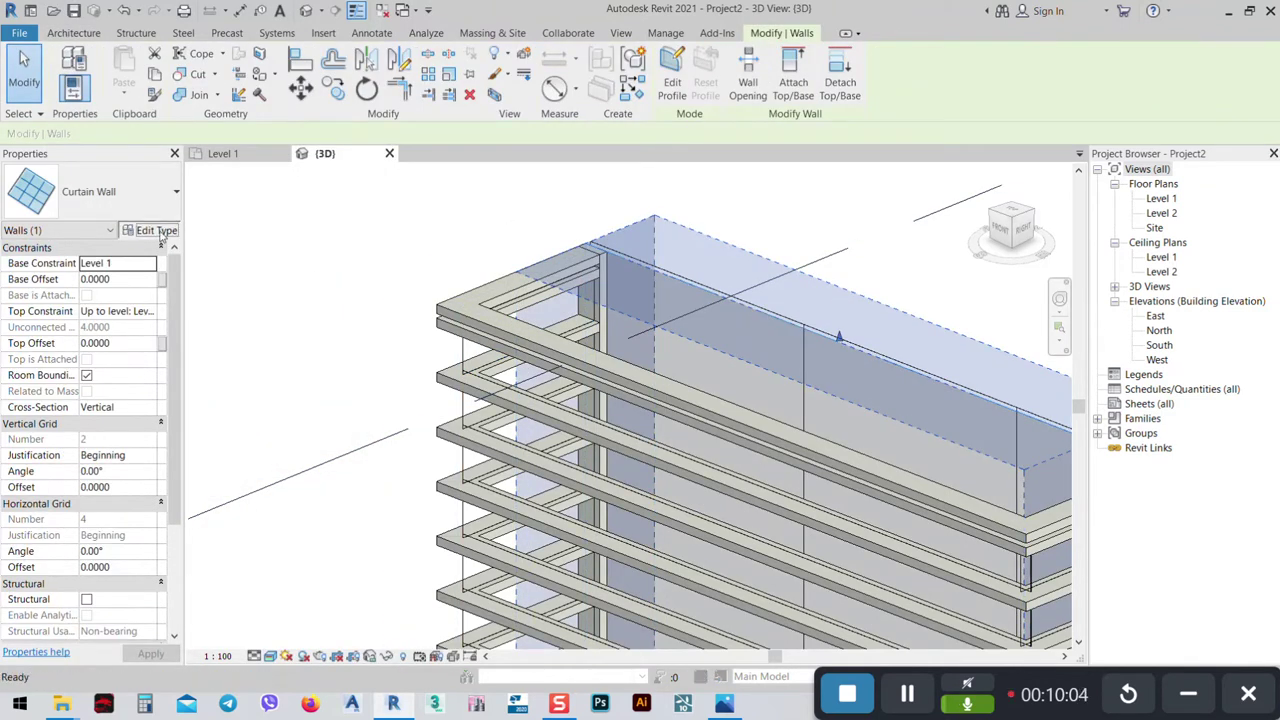
left_click(300, 278)
left_click(348, 279)
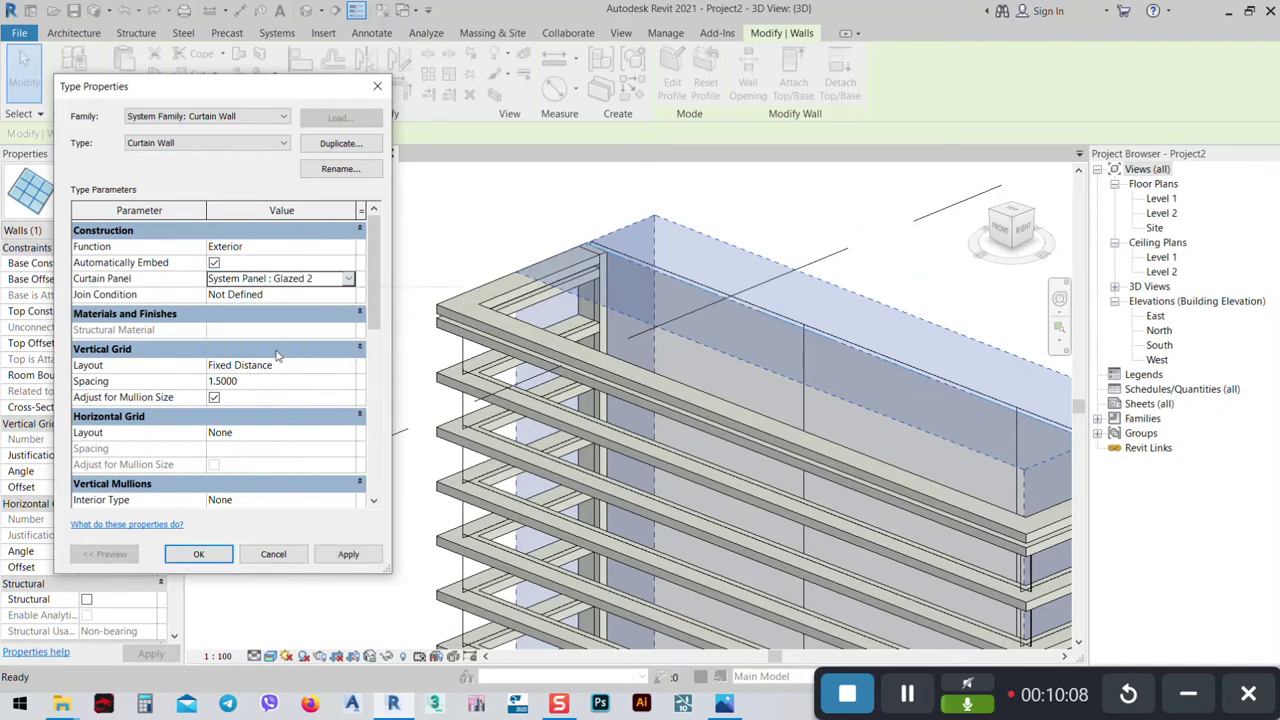
left_click(348, 555)
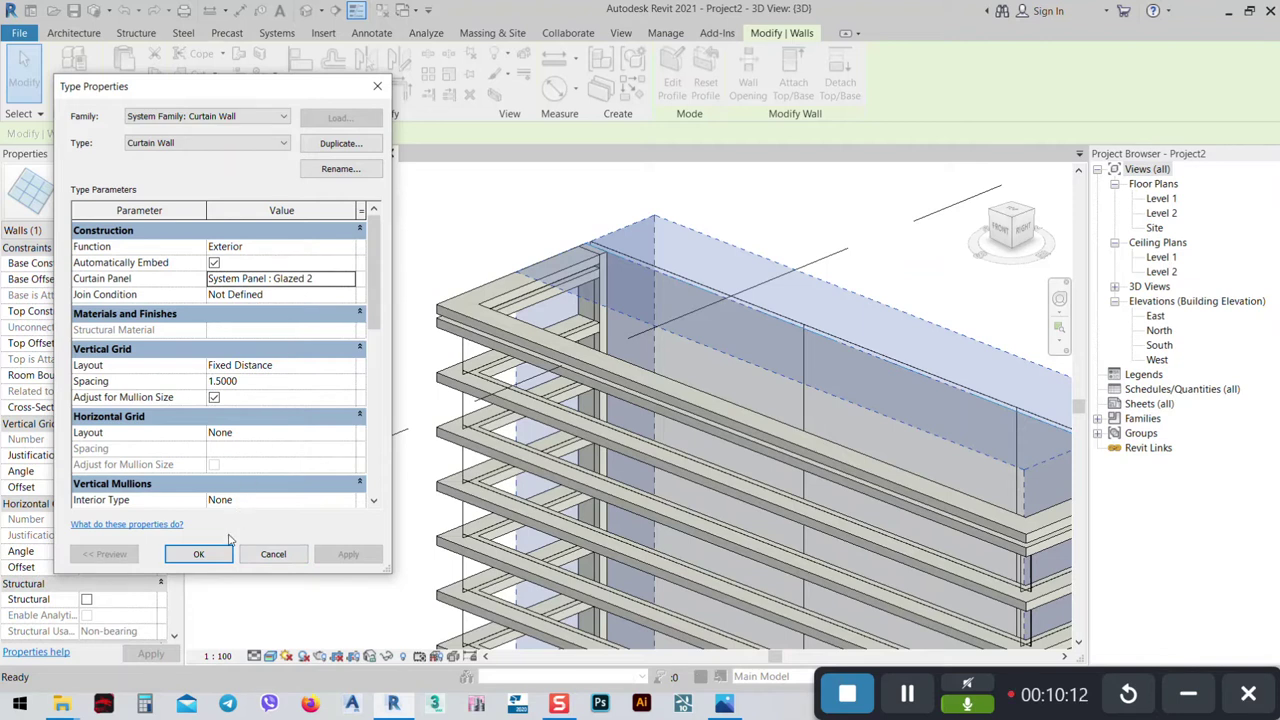
left_click(198, 554)
Check the curtain panel assigned in the back curtain wall's type properties, and leave the wall deselected.
left_click(150, 228)
left_click(273, 248)
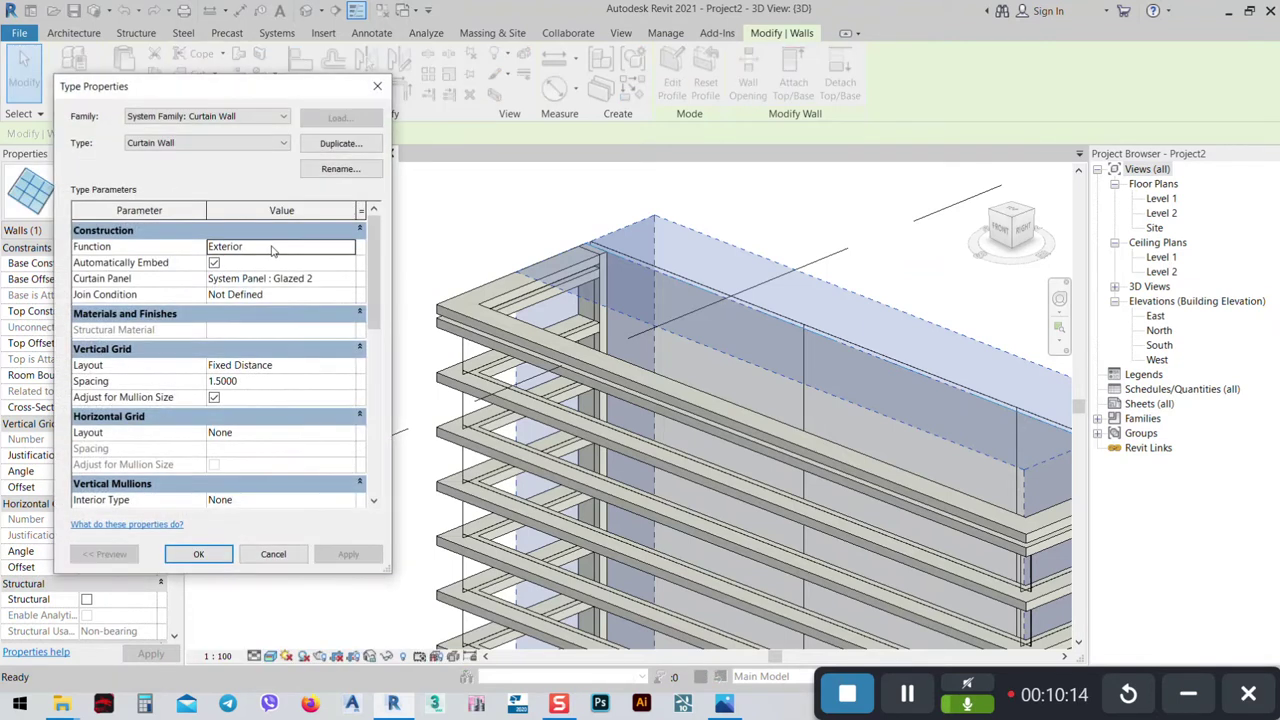
left_click(320, 279)
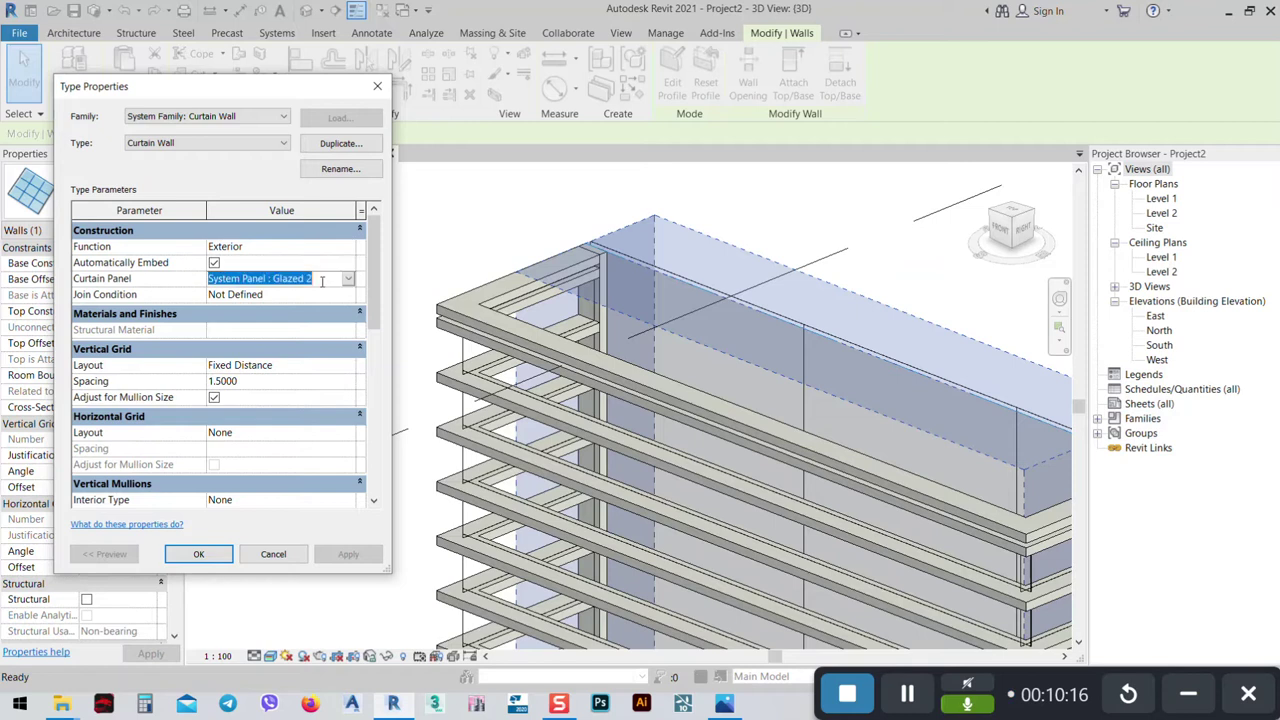
left_click(273, 554)
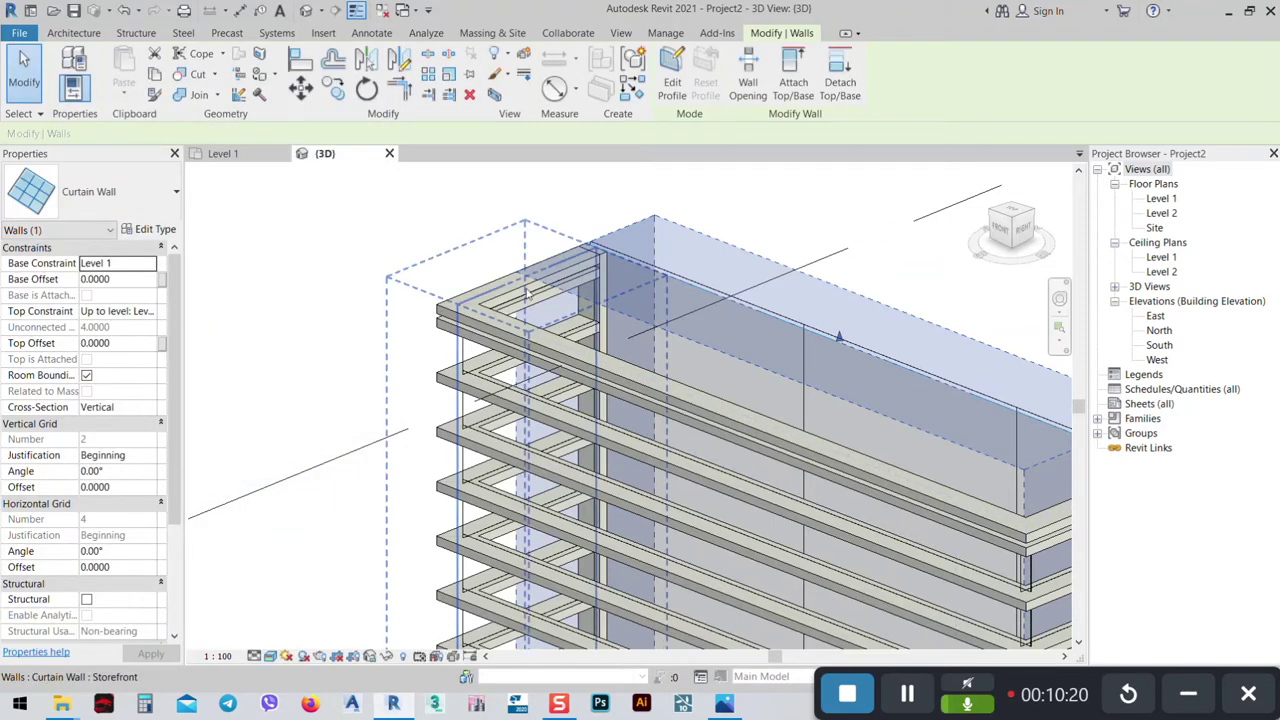
key("Delete")
Select the uppermost panel on the short end of the louver wall and open its type properties.
scroll(672, 301, "up", 2)
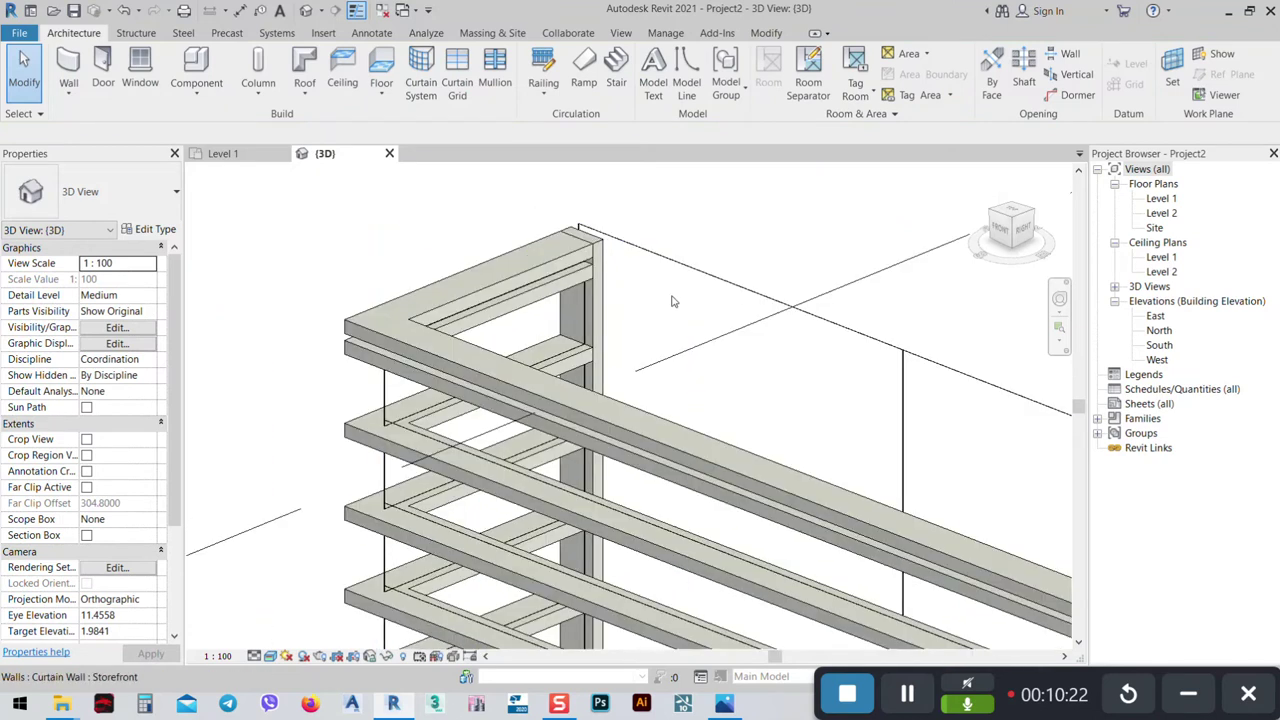
scroll(672, 301, "down", 1)
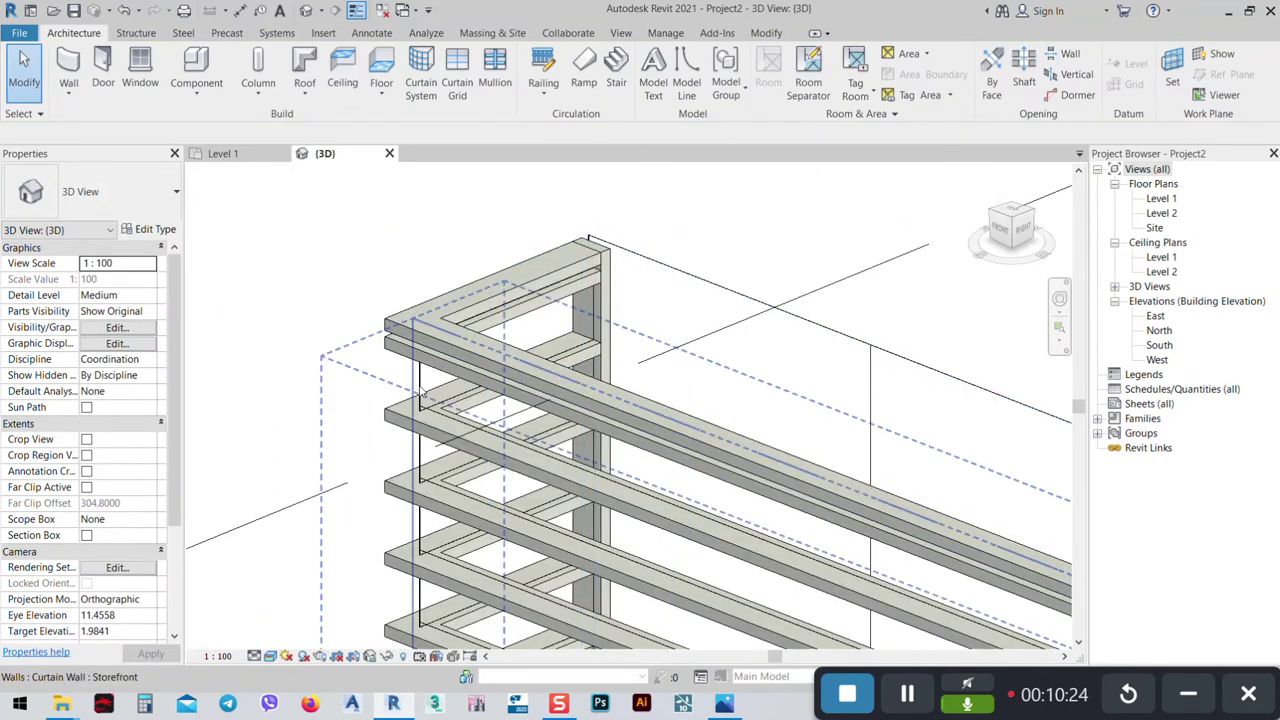
key("Tab")
key("Tab")
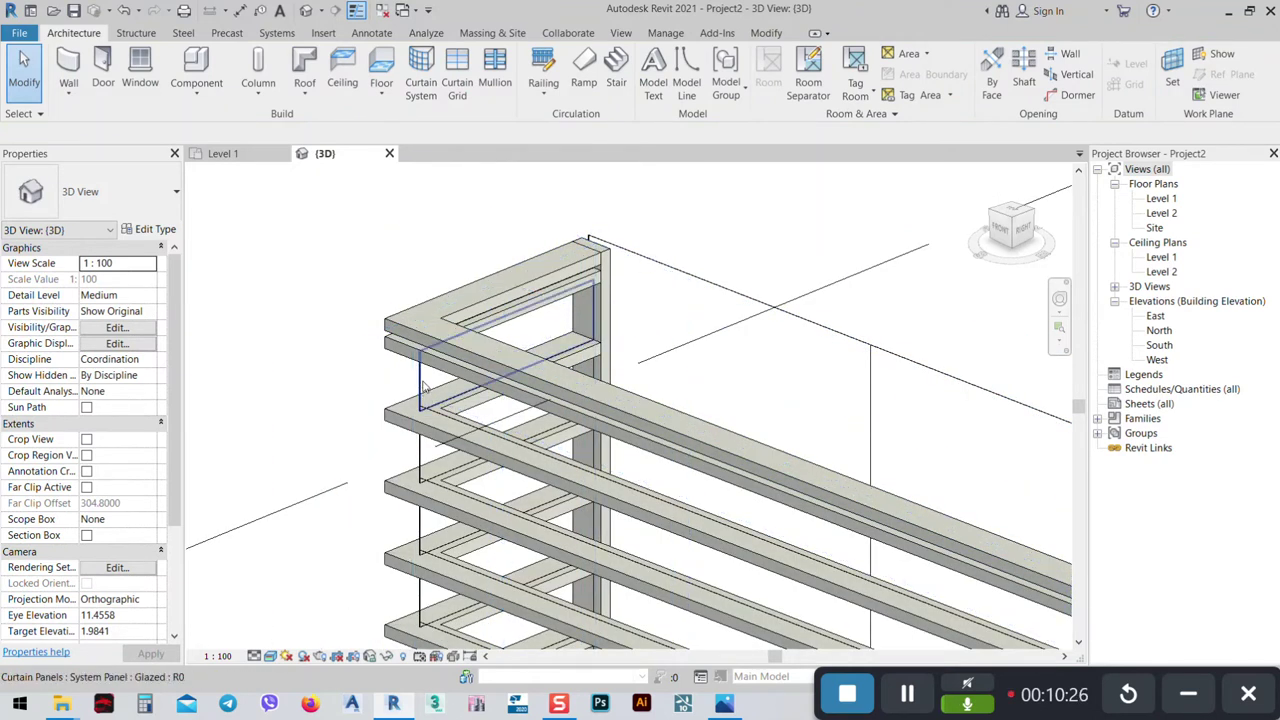
left_click(424, 388)
left_click(150, 227)
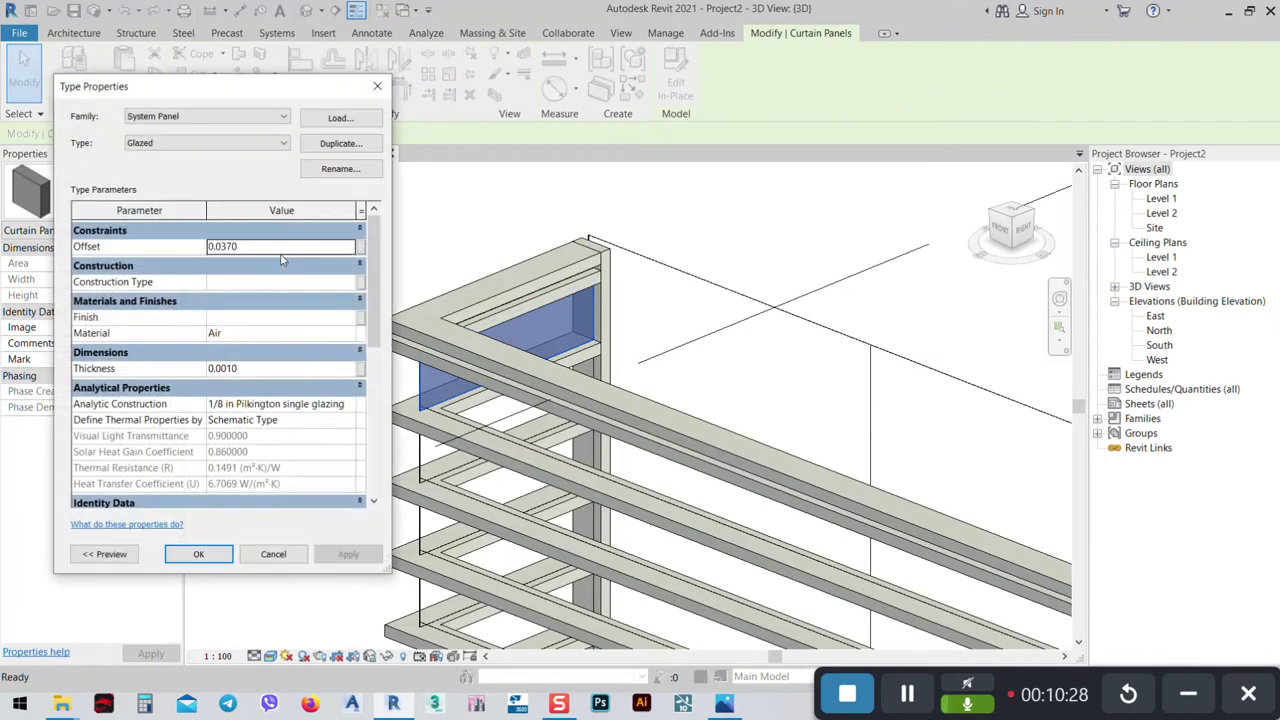
Switch the panel type to Glazed 2 and set that type's material to Glass.
left_click(182, 143)
left_click(150, 163)
left_click(290, 333)
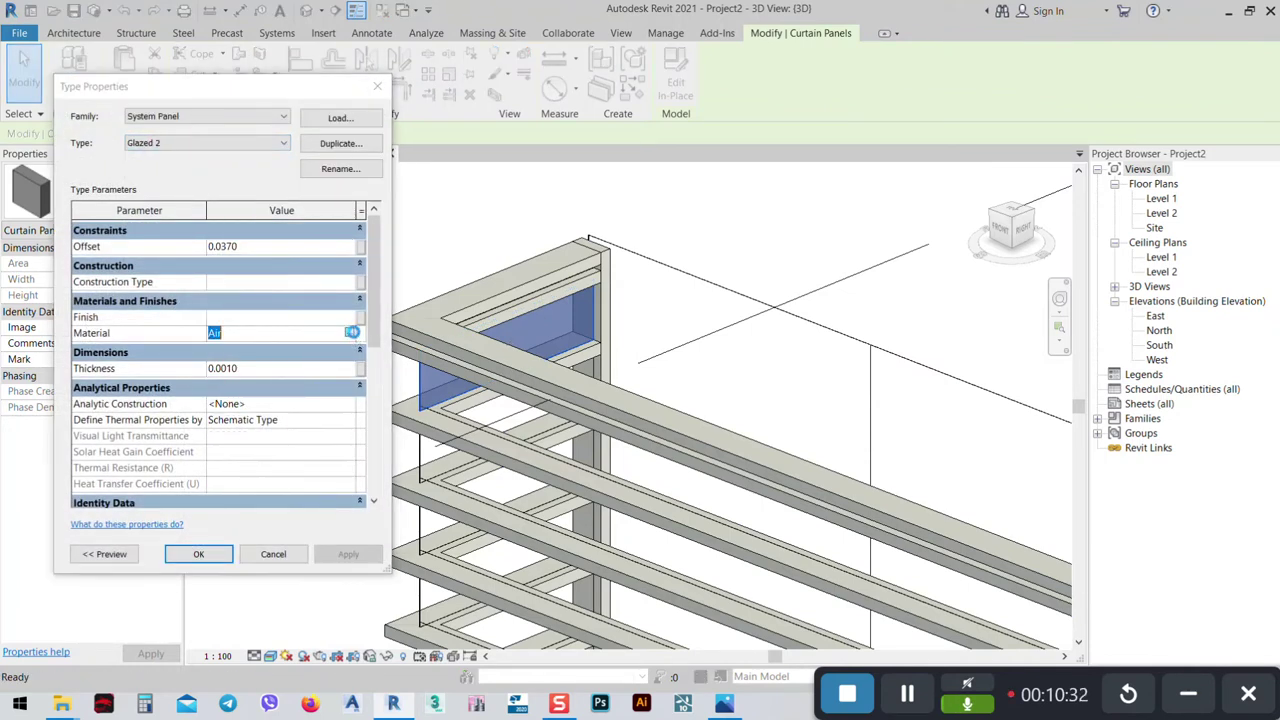
left_click(355, 333)
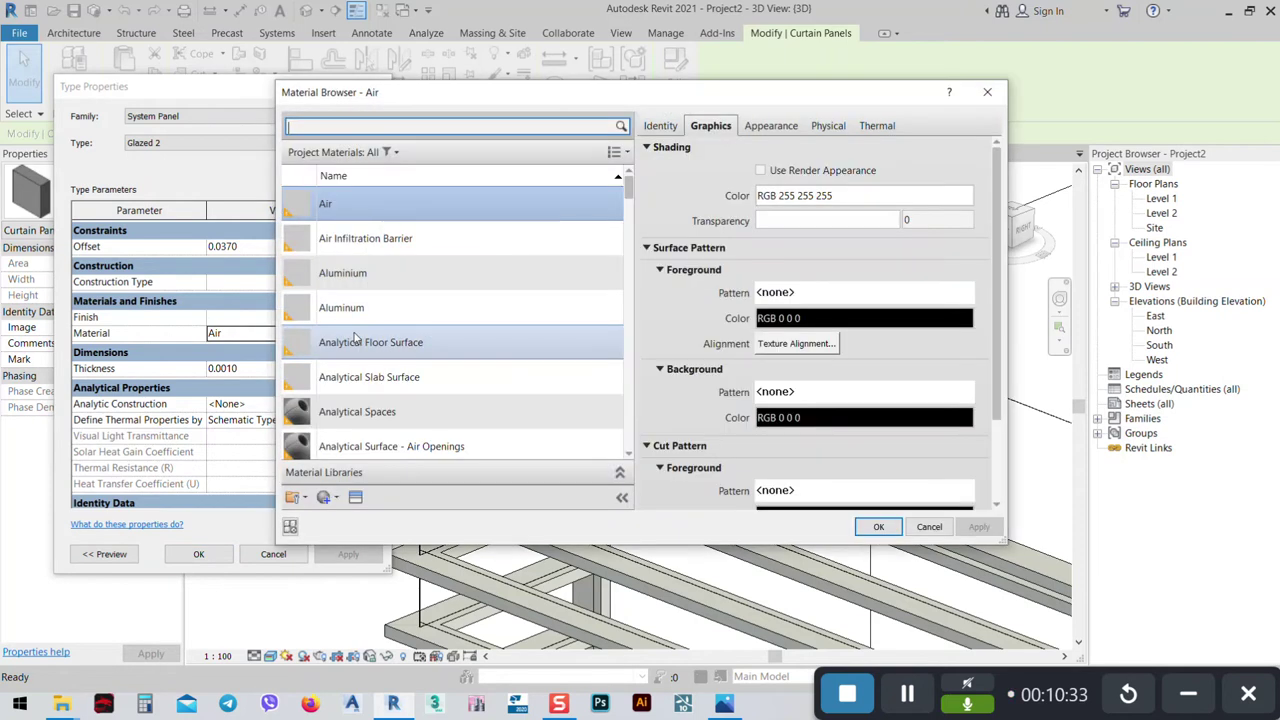
left_click(381, 127)
type("glass")
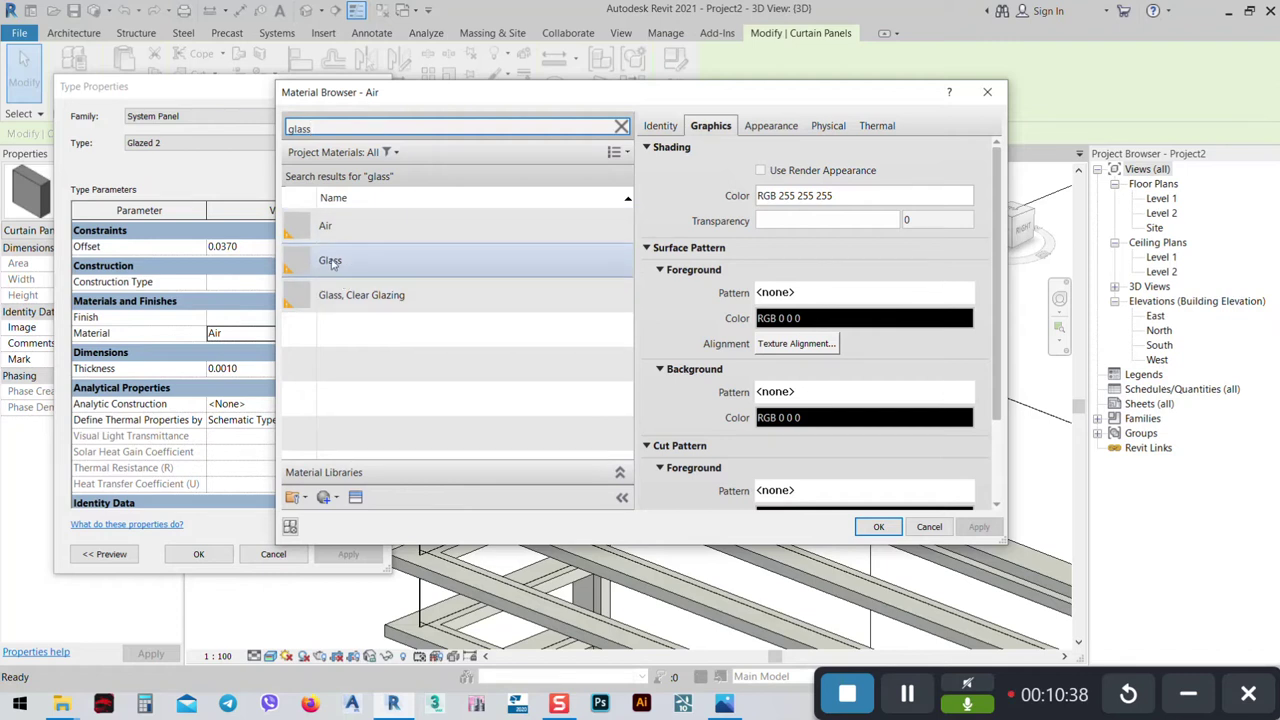
left_click(332, 262)
double_click(333, 262)
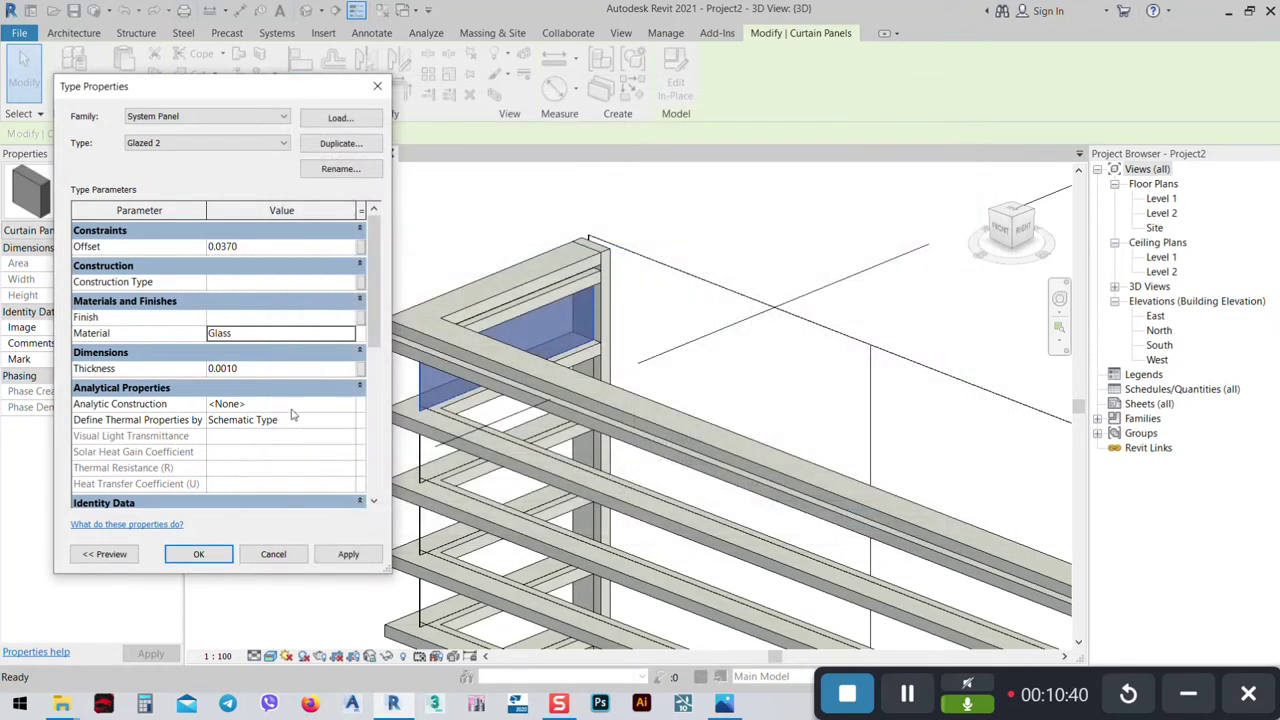
left_click(349, 553)
Set the selected panel's type back to Glazed, and leave the panel deselected.
left_click(240, 143)
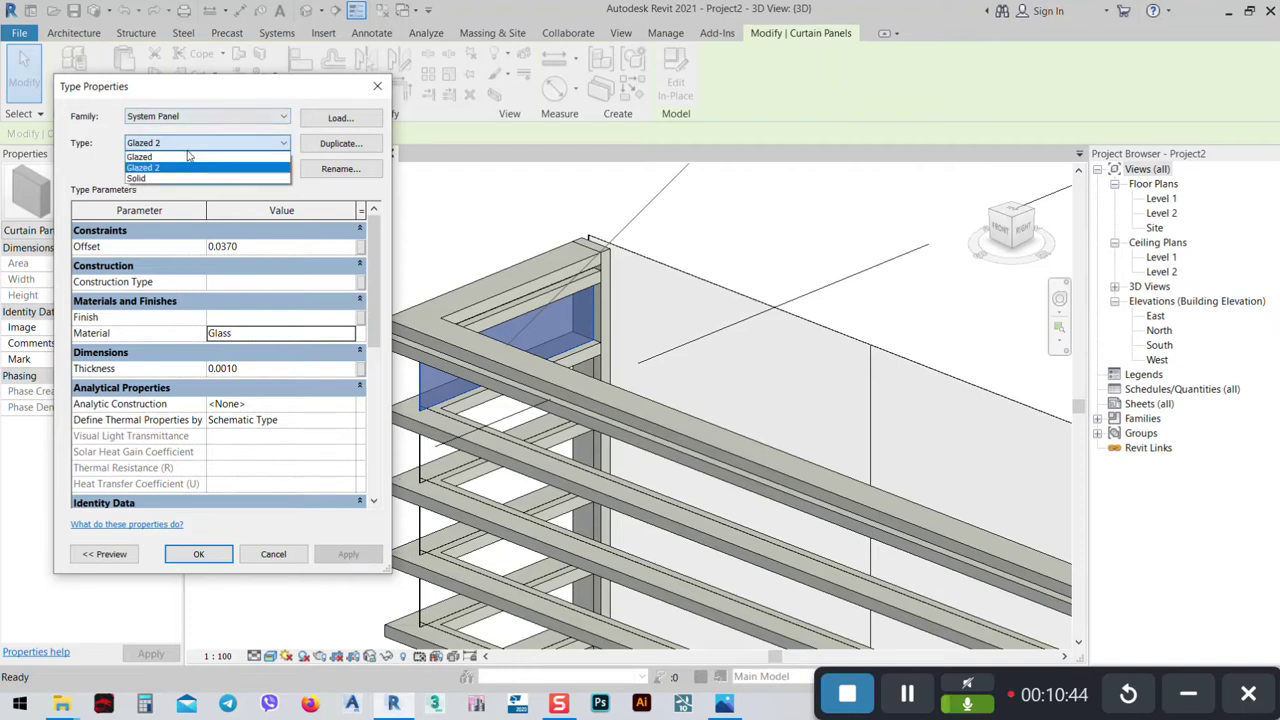
key("Up")
key("Up")
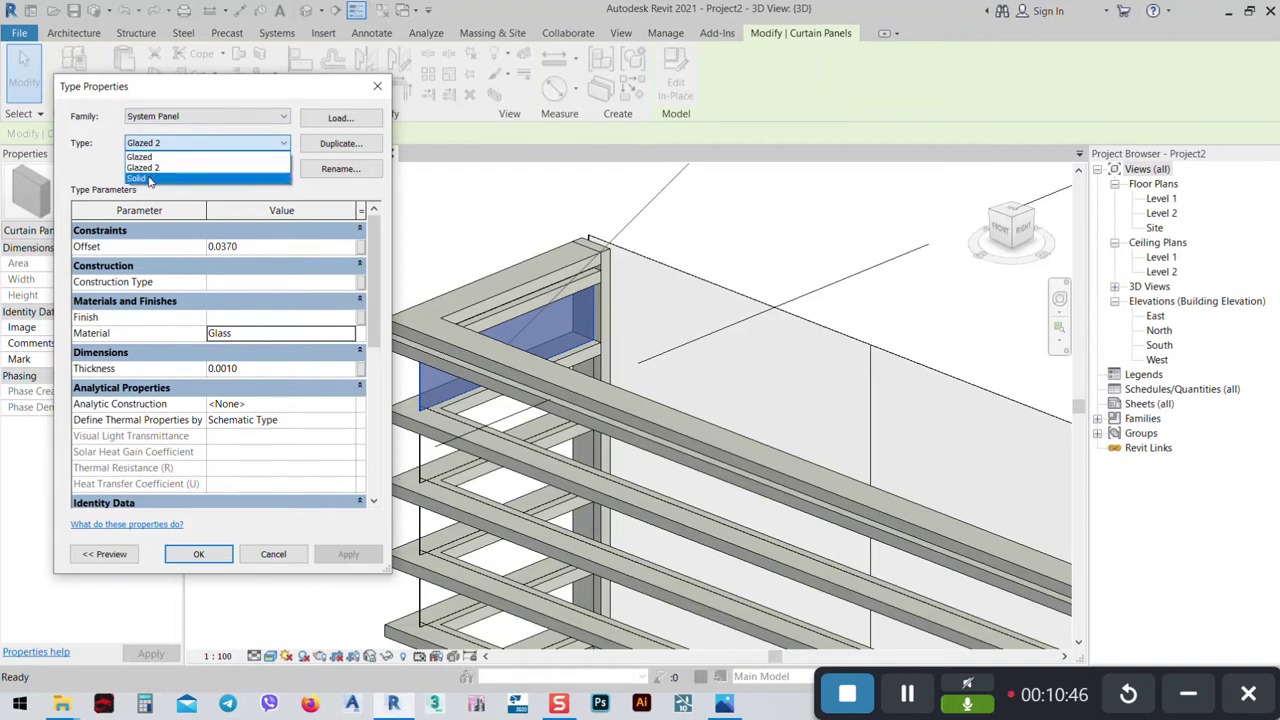
key("Return")
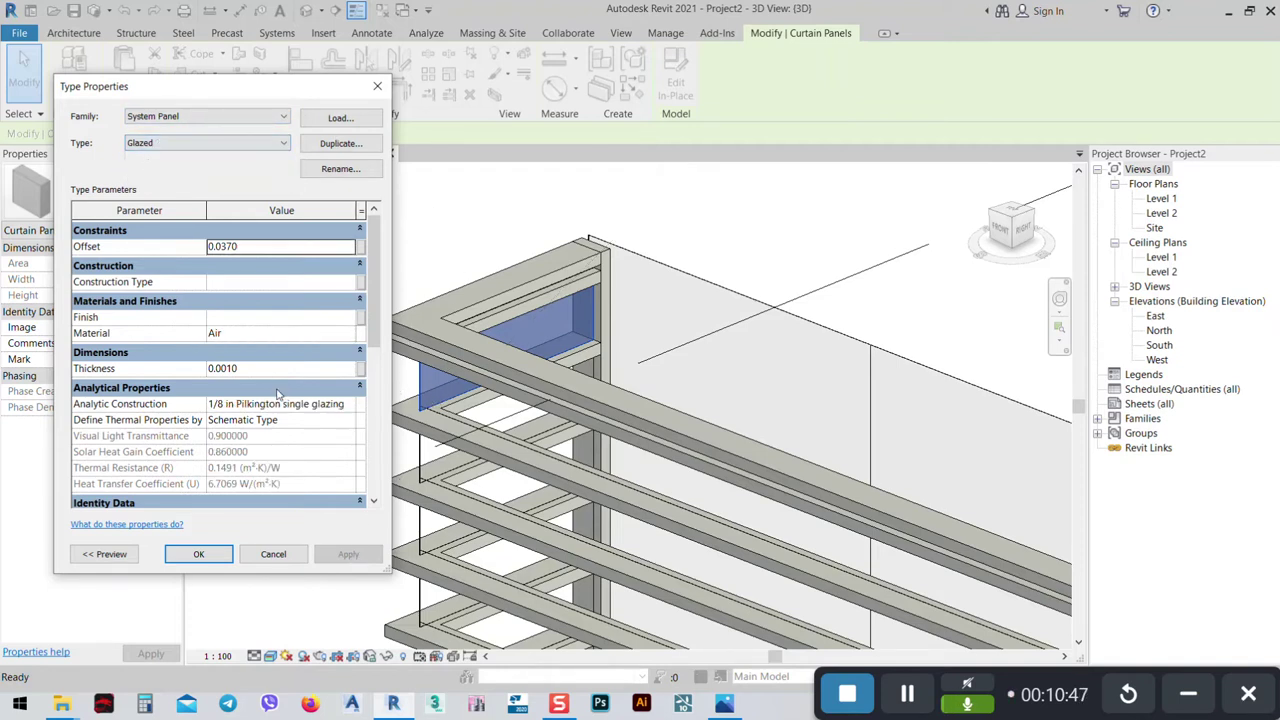
left_click(199, 554)
key("Escape")
Check the curtain panel, grid and mullion settings in the short curtain wall's type properties, discarding any changes.
middle_click_drag(520, 280, 831, 247, "shift")
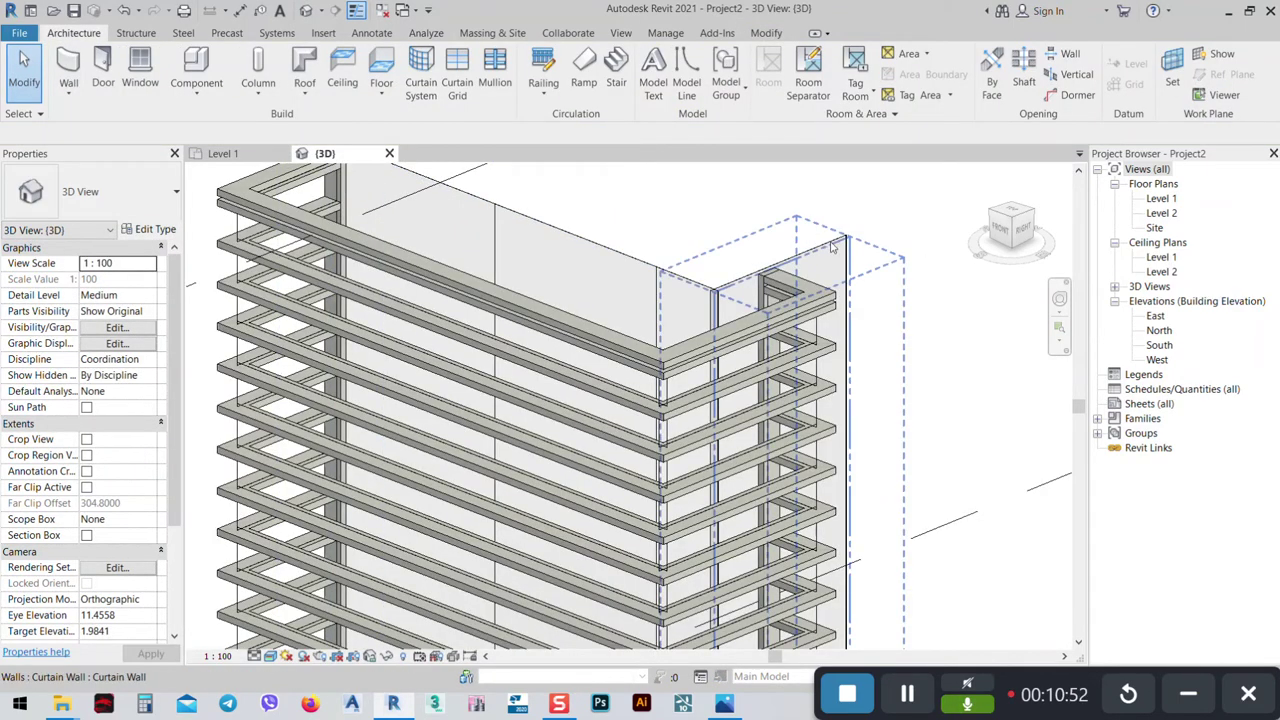
left_click(831, 247)
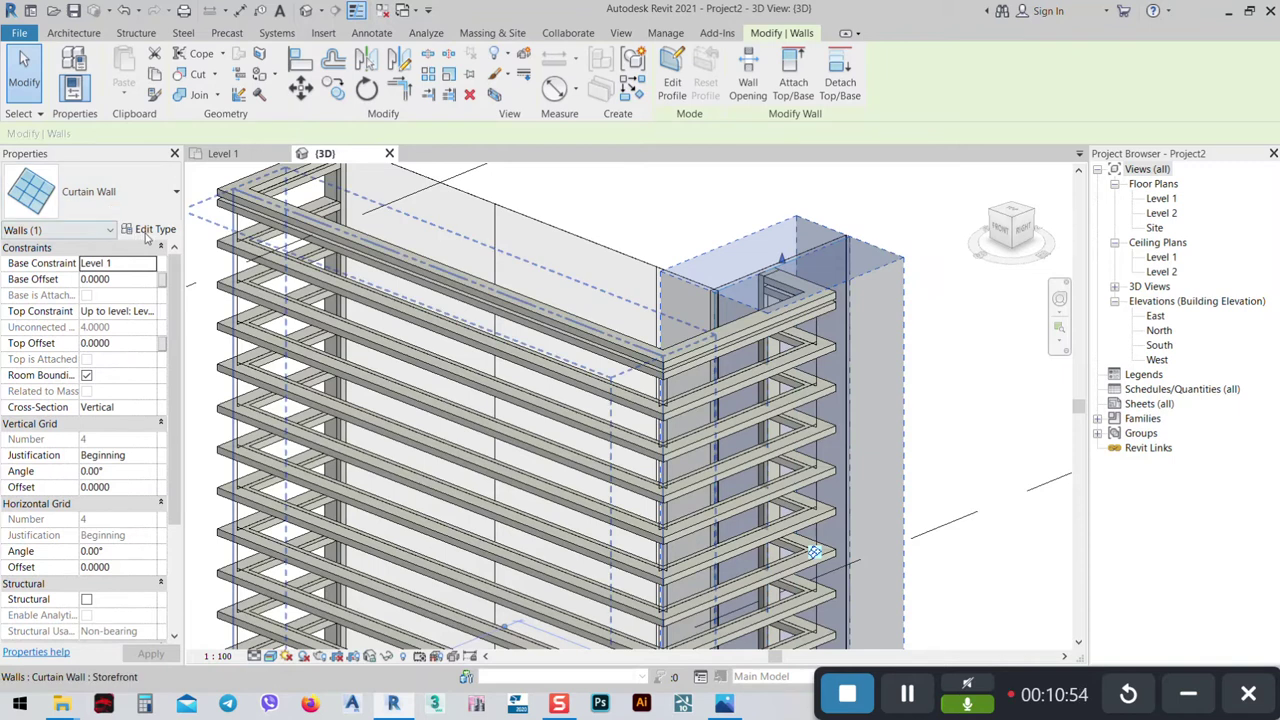
left_click(151, 229)
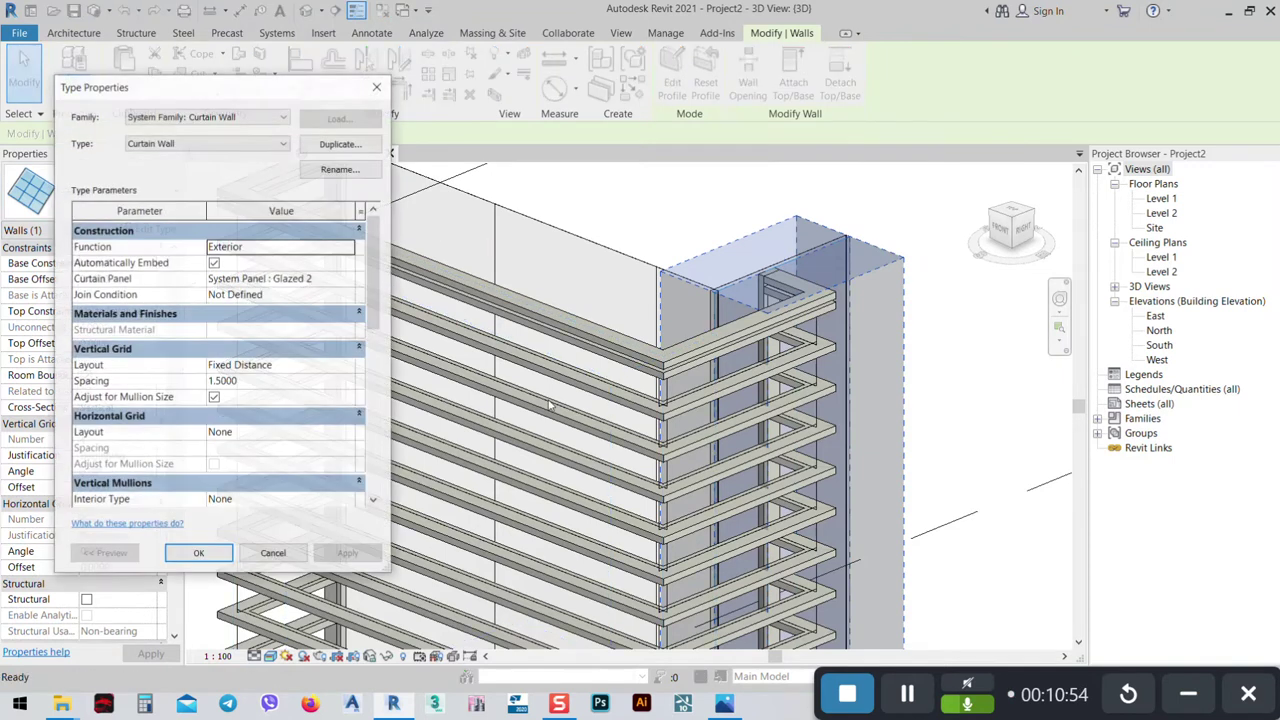
left_click(345, 280)
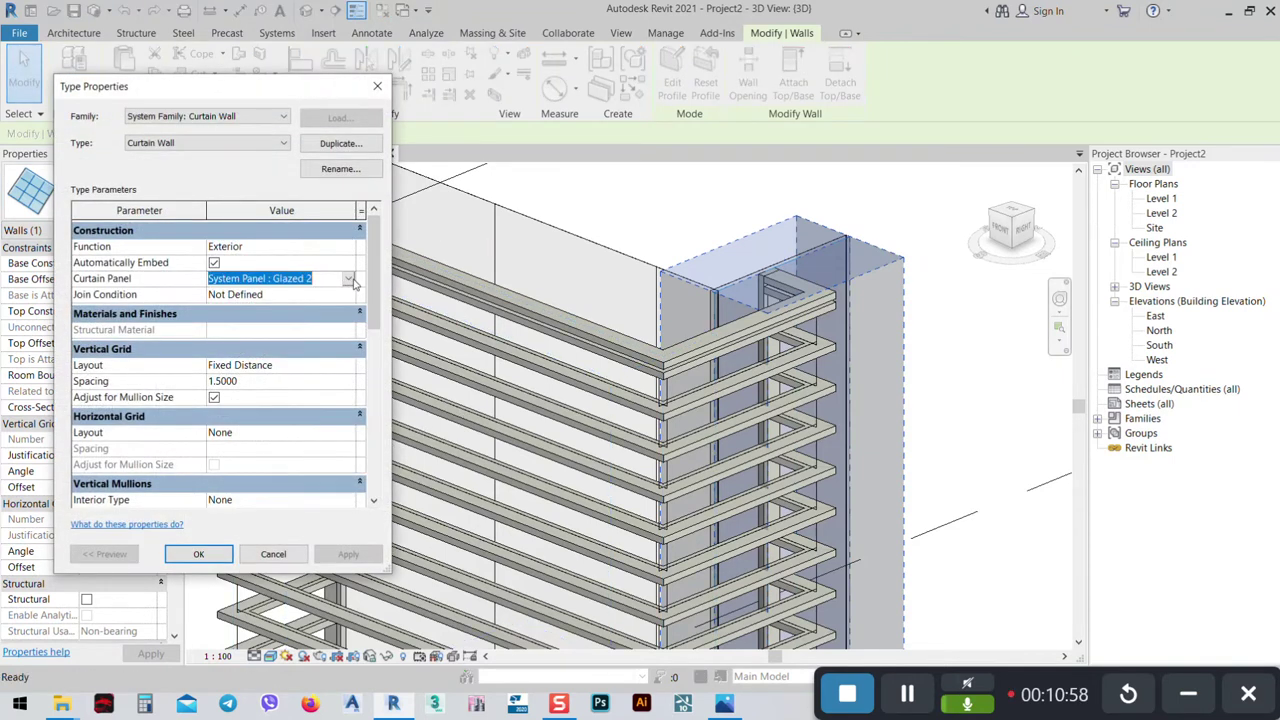
left_click(348, 280)
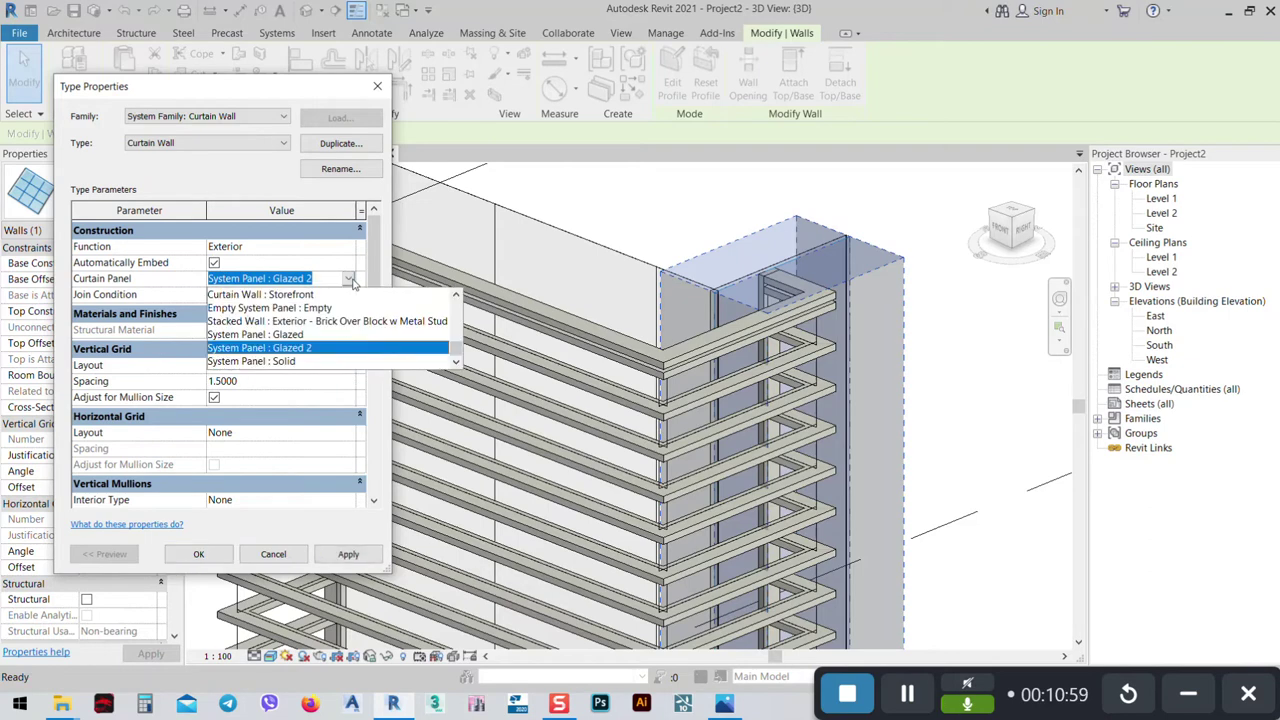
left_click(260, 357)
scroll(280, 450, "down", 3)
left_click(273, 554)
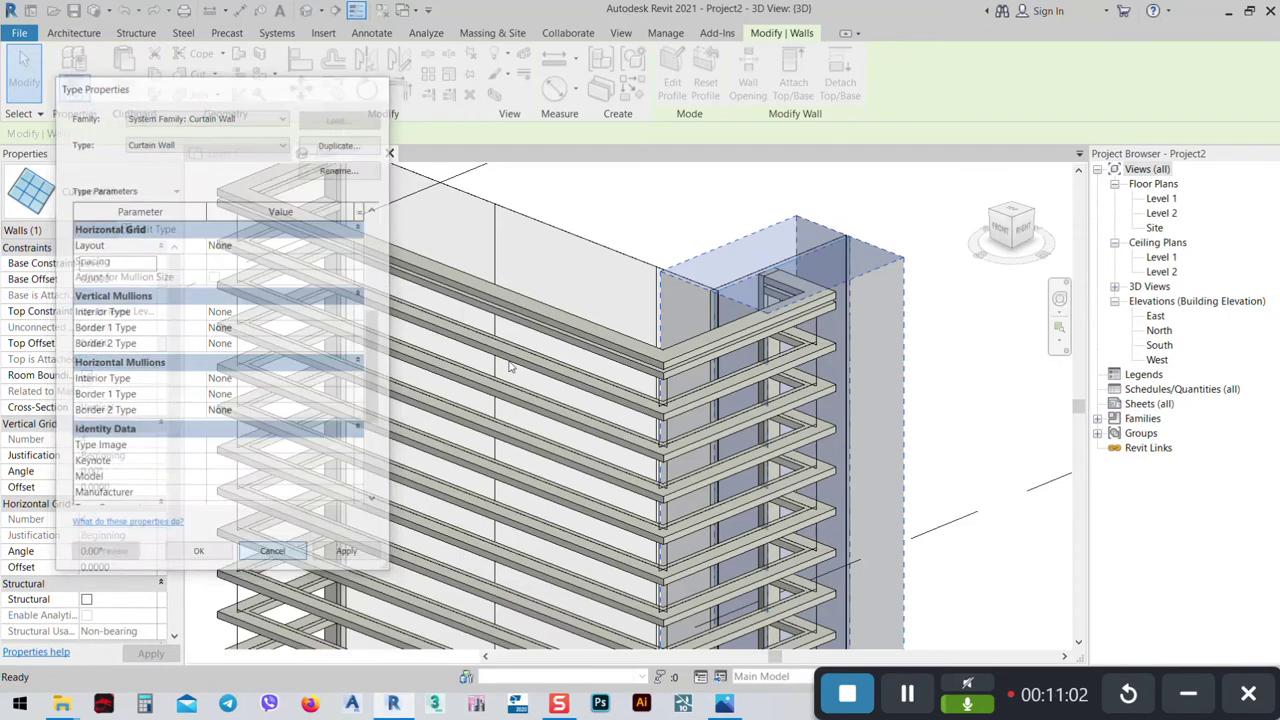
key("Escape")
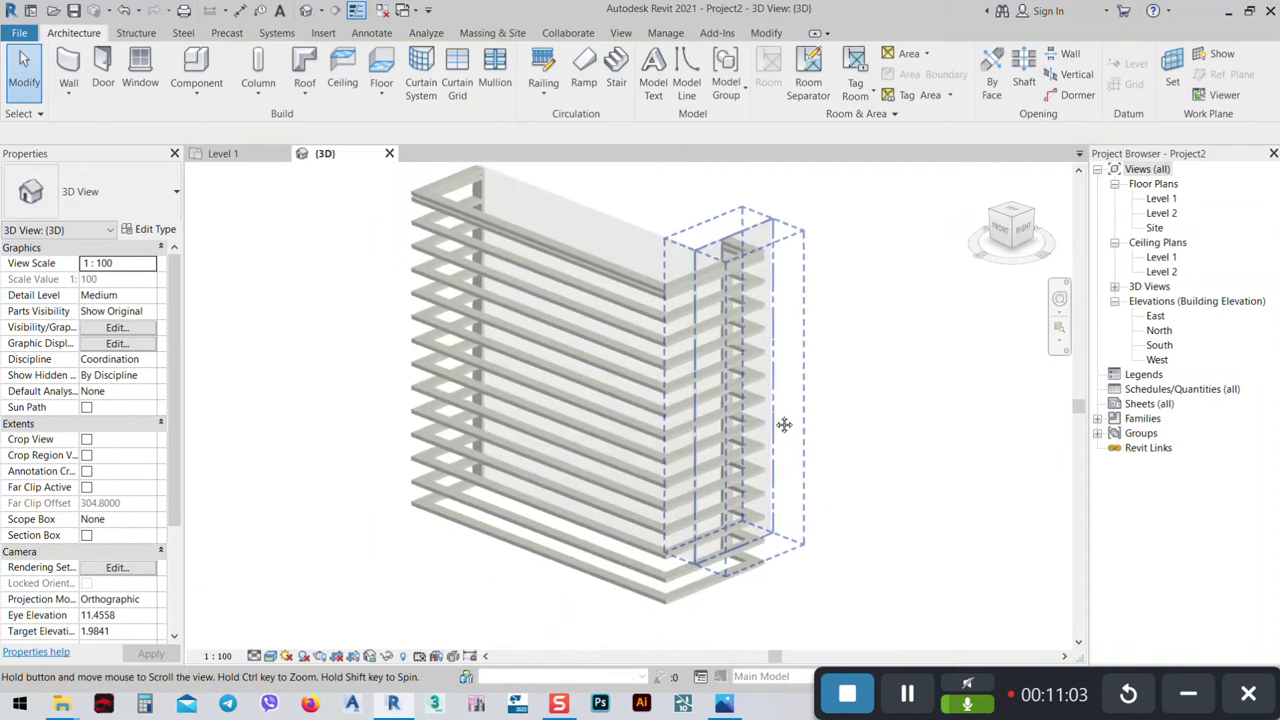
Examine the louvers and the glazed walls behind them from the front side.
middle_click_drag(730, 470, 457, 414, "shift")
scroll(457, 414, "down", 4)
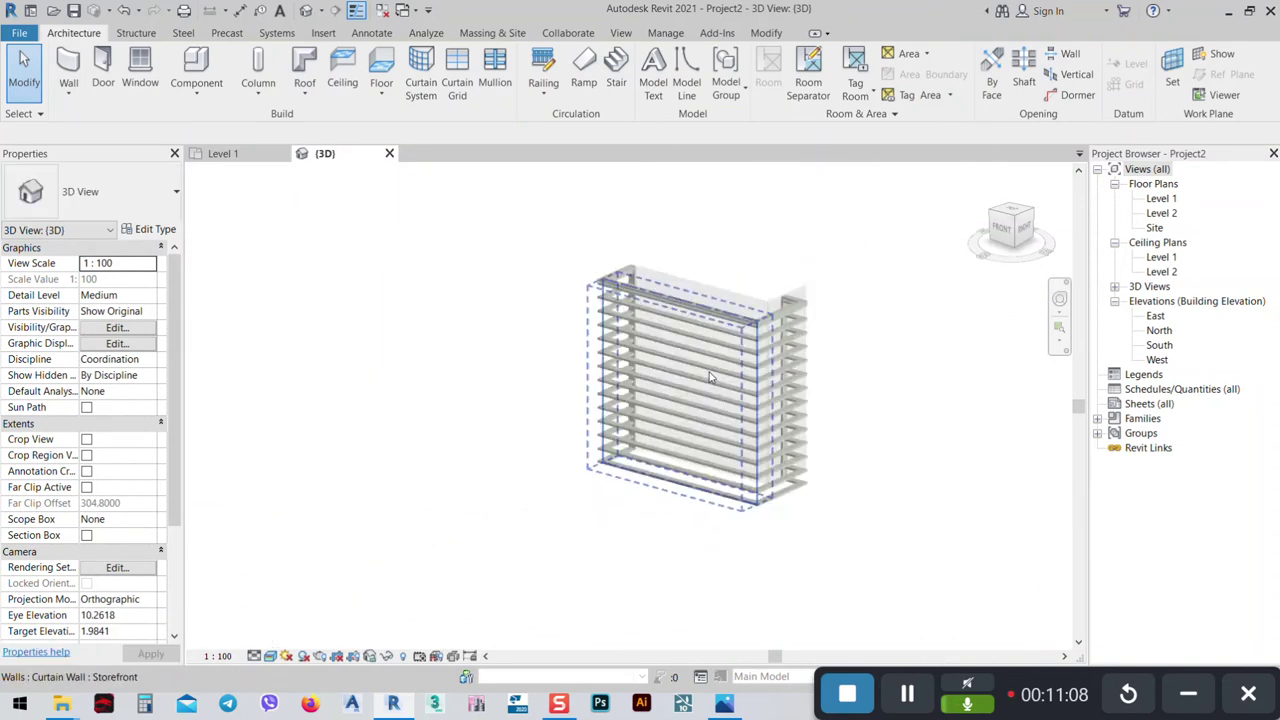
middle_click_drag(700, 425, 520, 370, "shift")
scroll(488, 340, "up", 6)
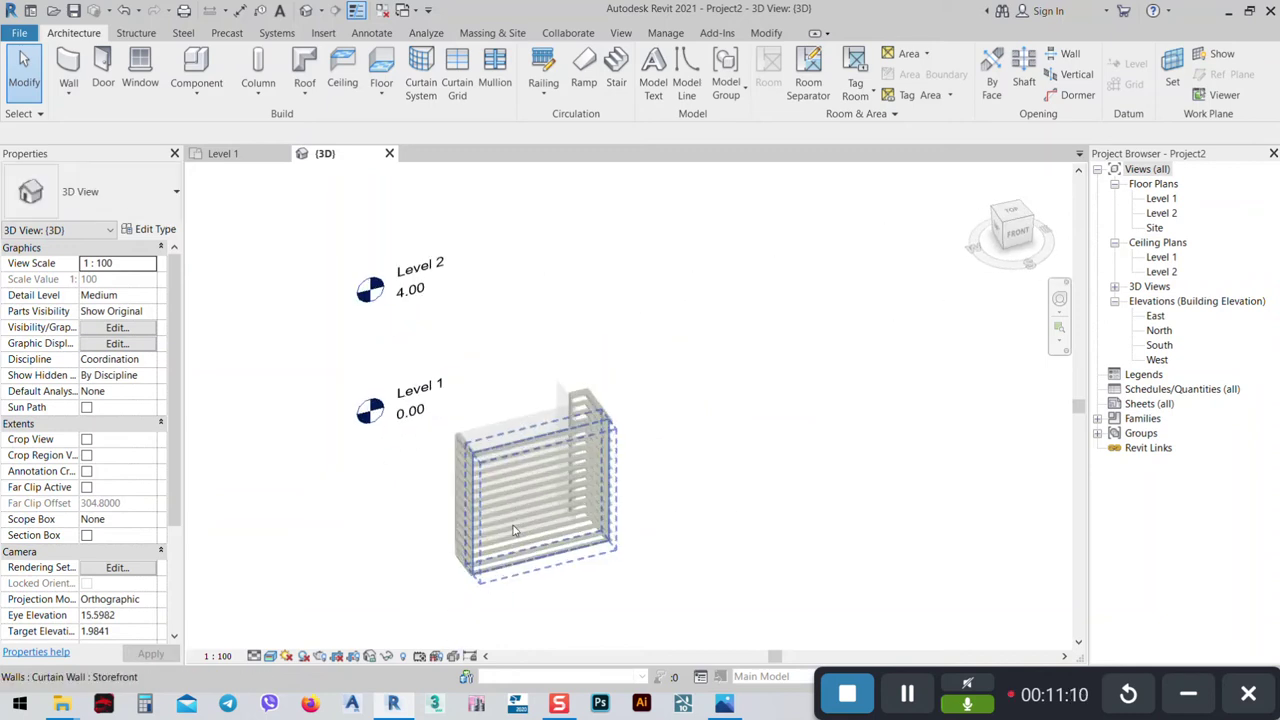
scroll(488, 340, "down", 3)
scroll(652, 462, "up", 1)
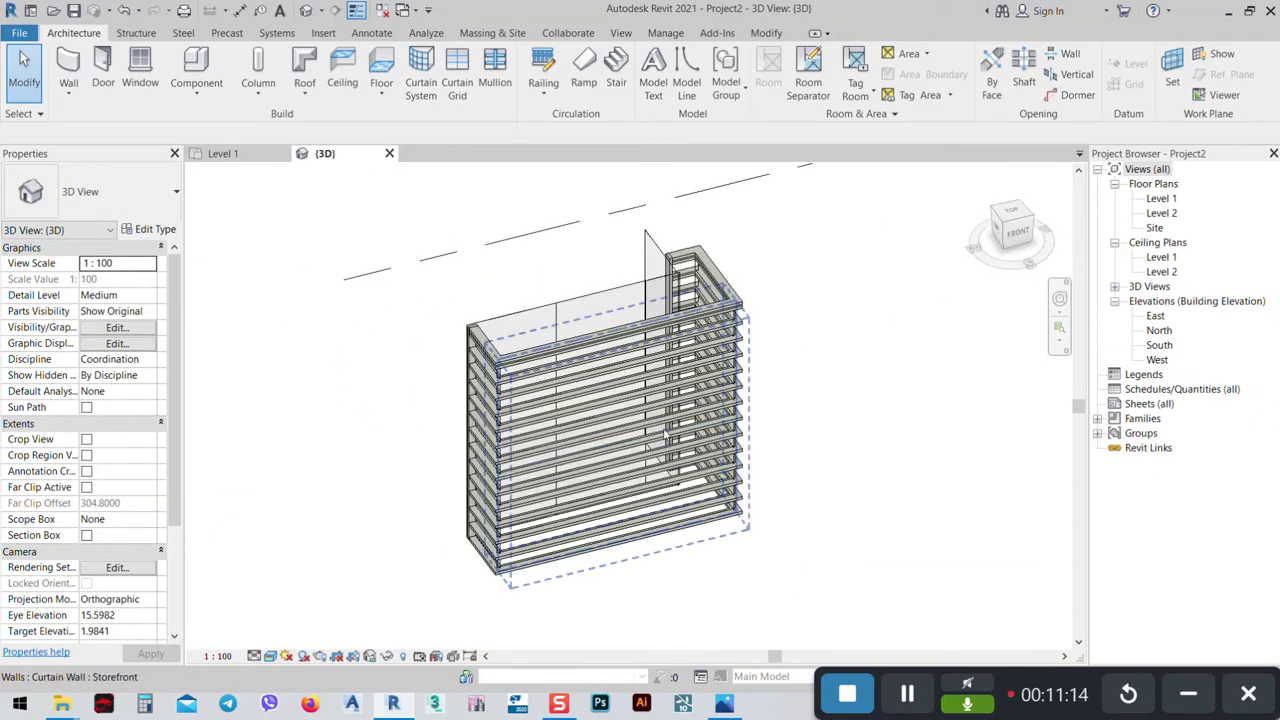
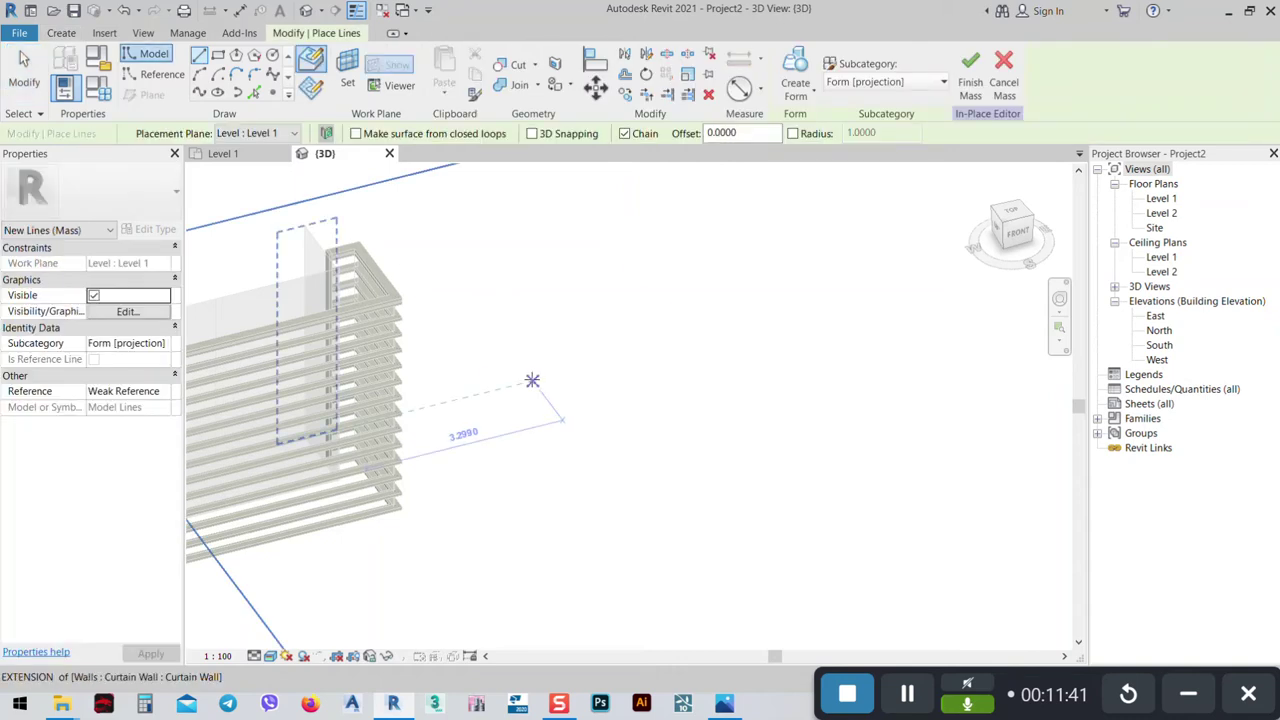
Draw two connected mass model lines forming a corner on the Level 1 plane, beside the louver wall.
left_click(620, 358)
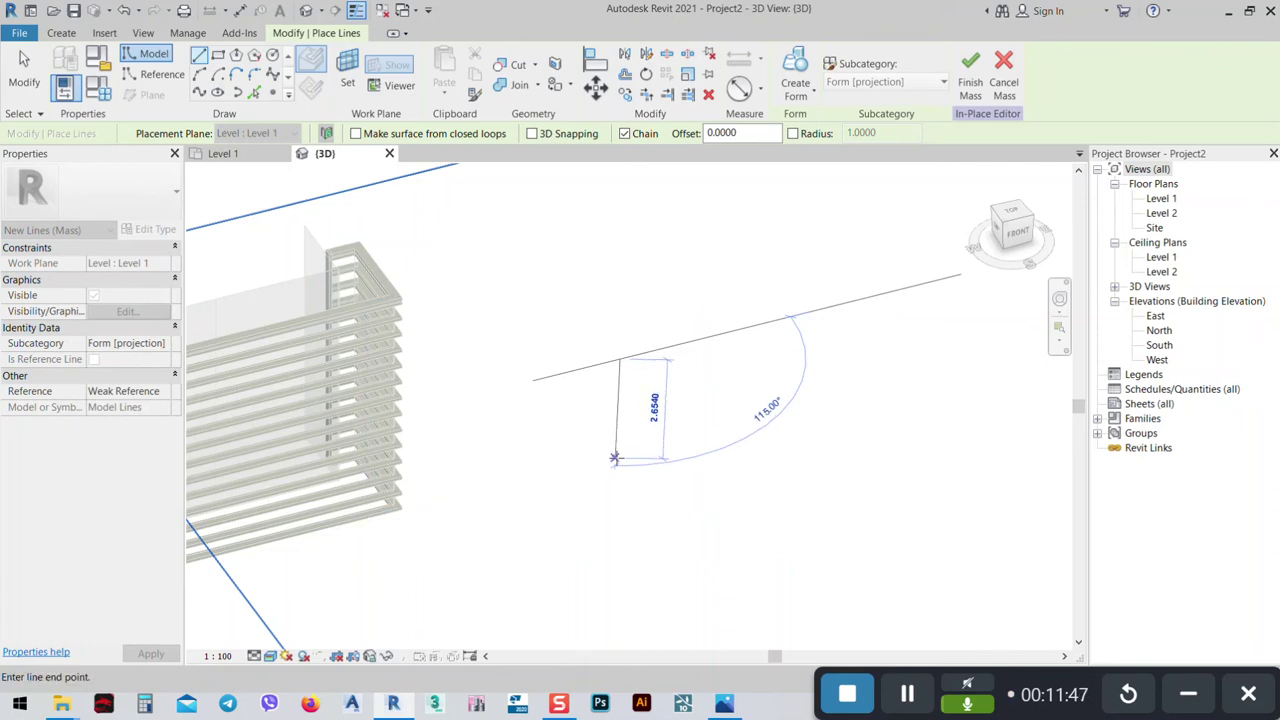
left_click(620, 460)
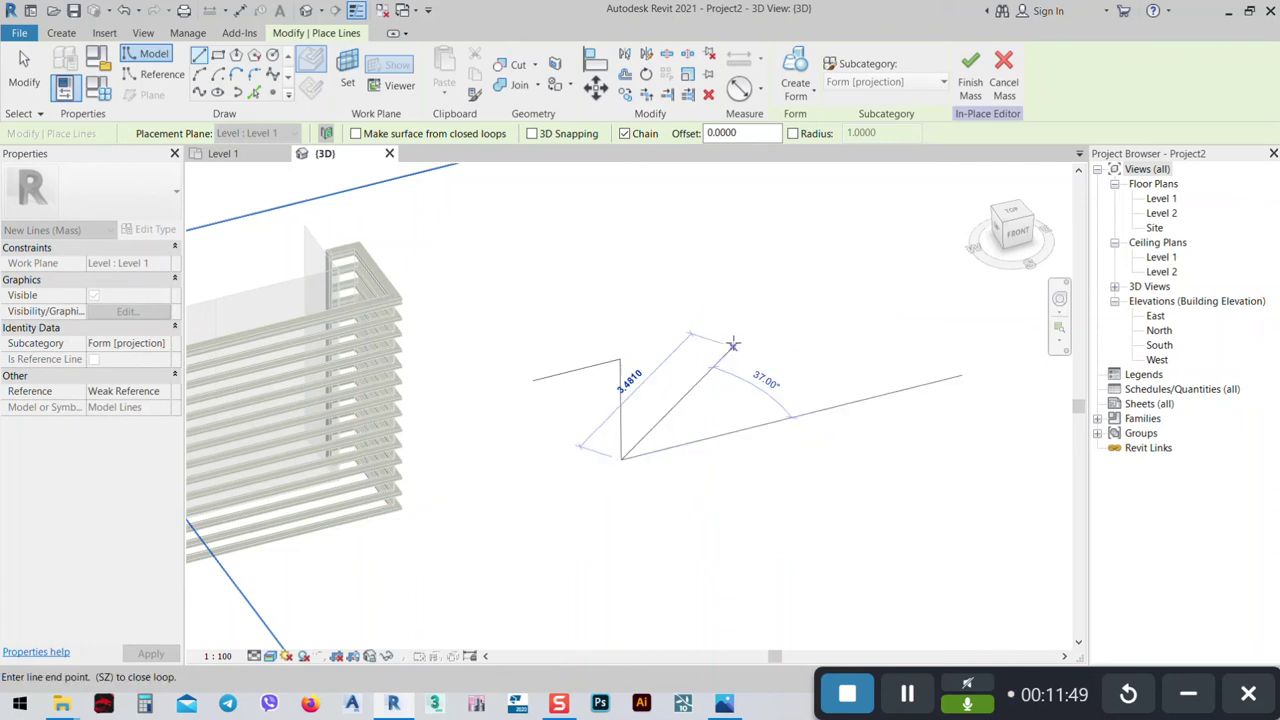
right_click(732, 276)
left_click(775, 288)
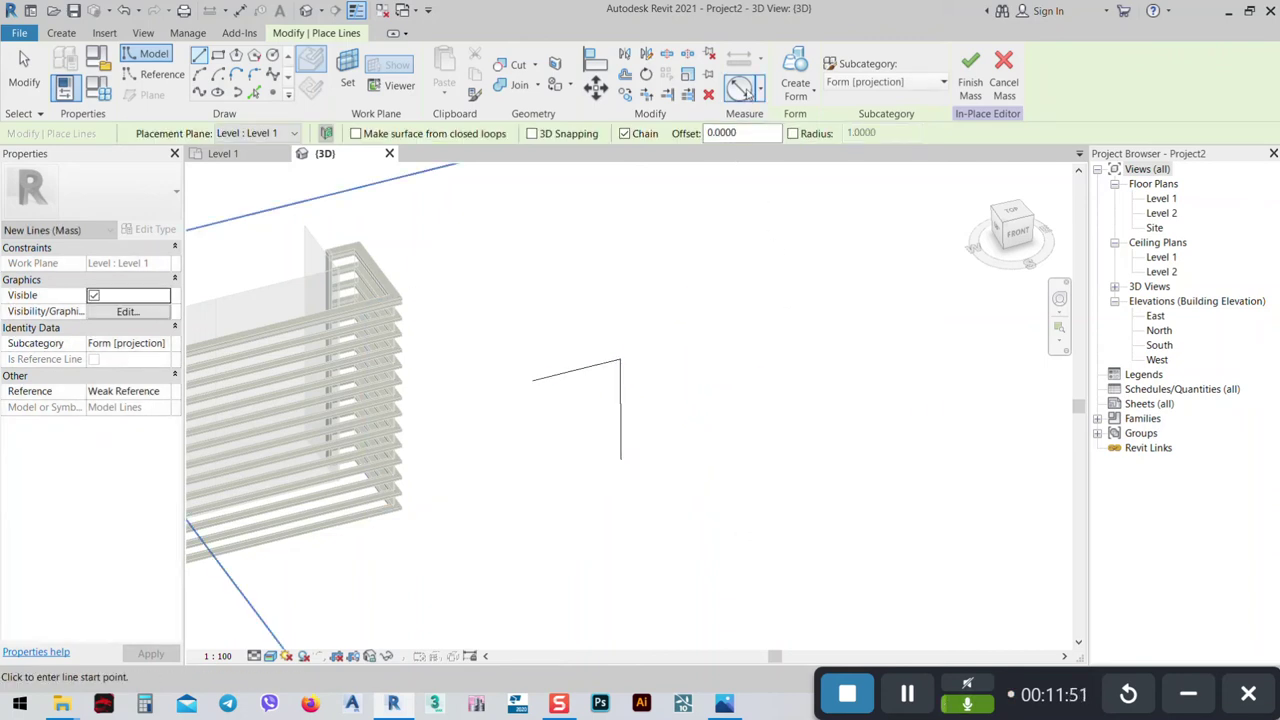
Try creating a form from the two connected lines, and delete the resulting surface.
left_click(795, 75)
left_click(740, 410)
left_click_drag(698, 320, 545, 515)
left_click(797, 75)
left_click(688, 363)
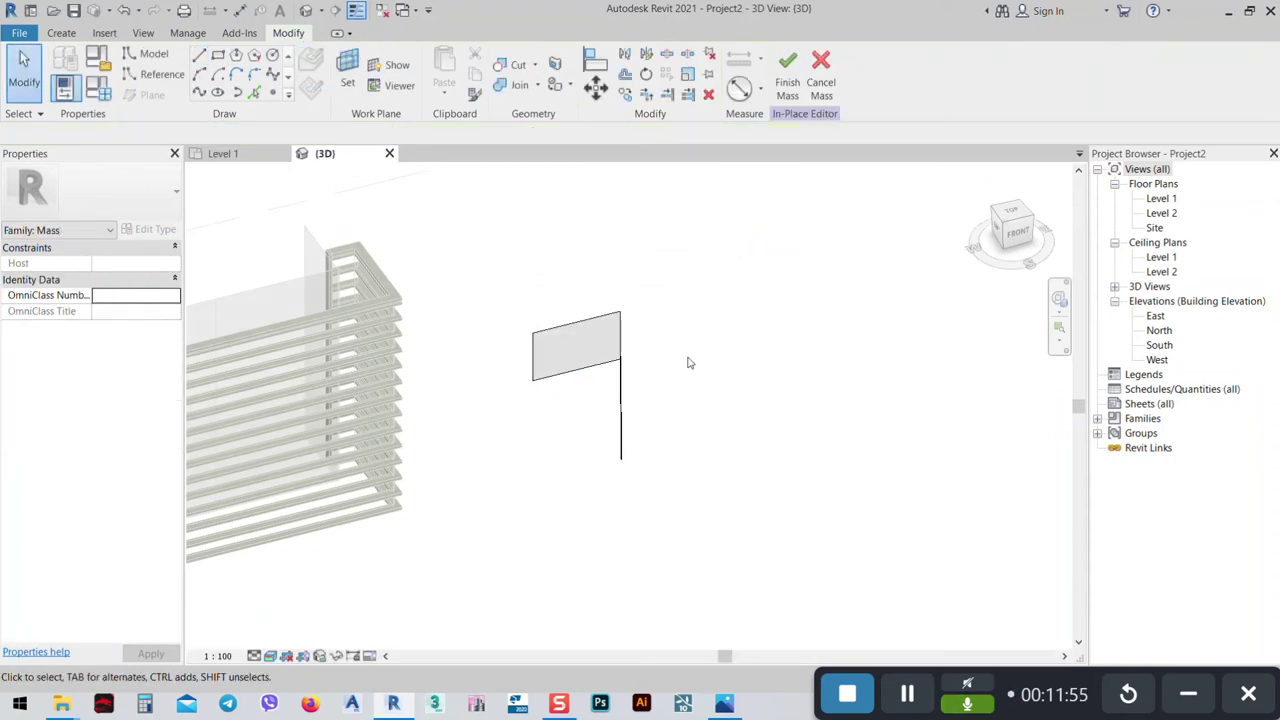
left_click_drag(630, 264, 498, 515)
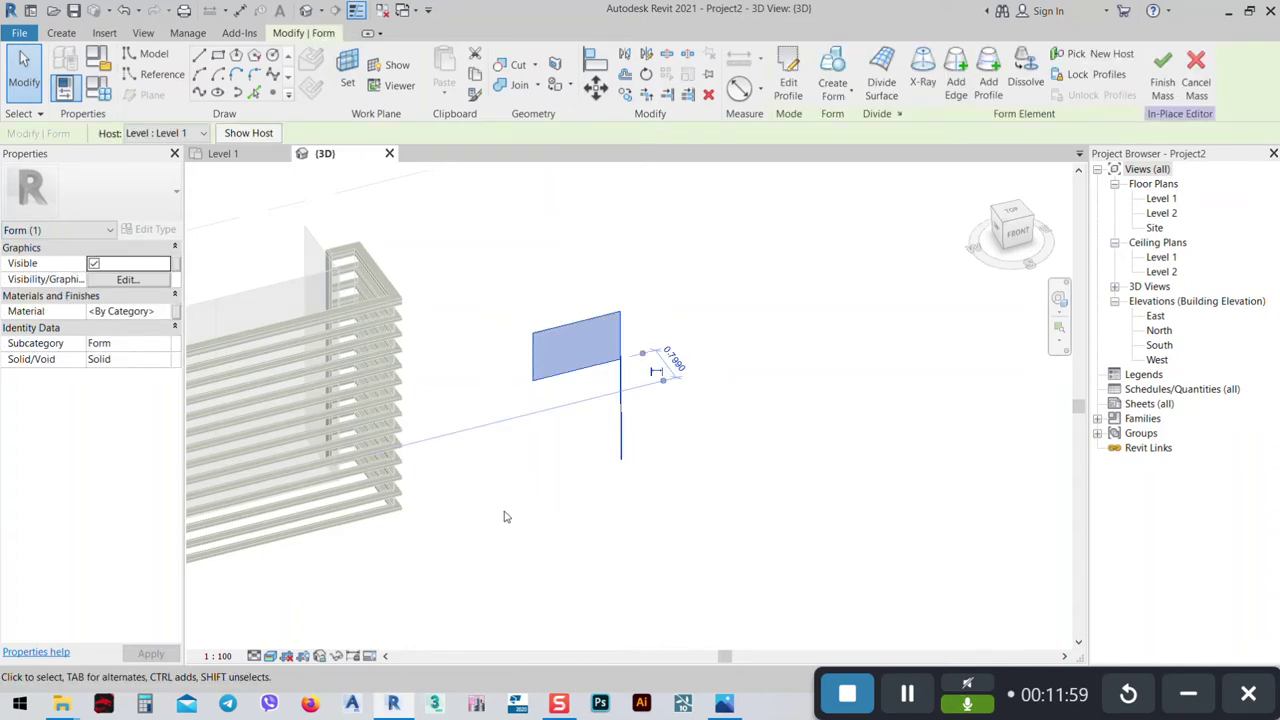
key("Delete")
Set the work plane to the front face of a louver mullion at the wall's corner.
middle_click_drag(571, 480, 740, 385, "shift")
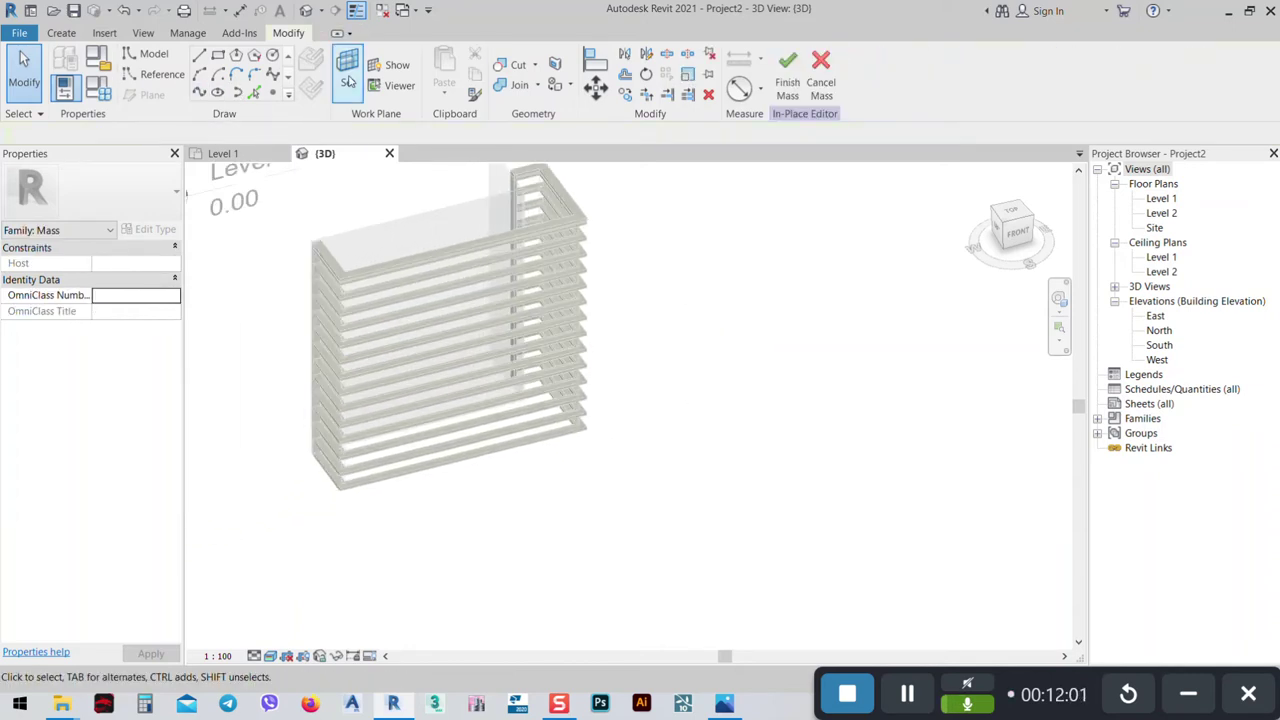
left_click(348, 76)
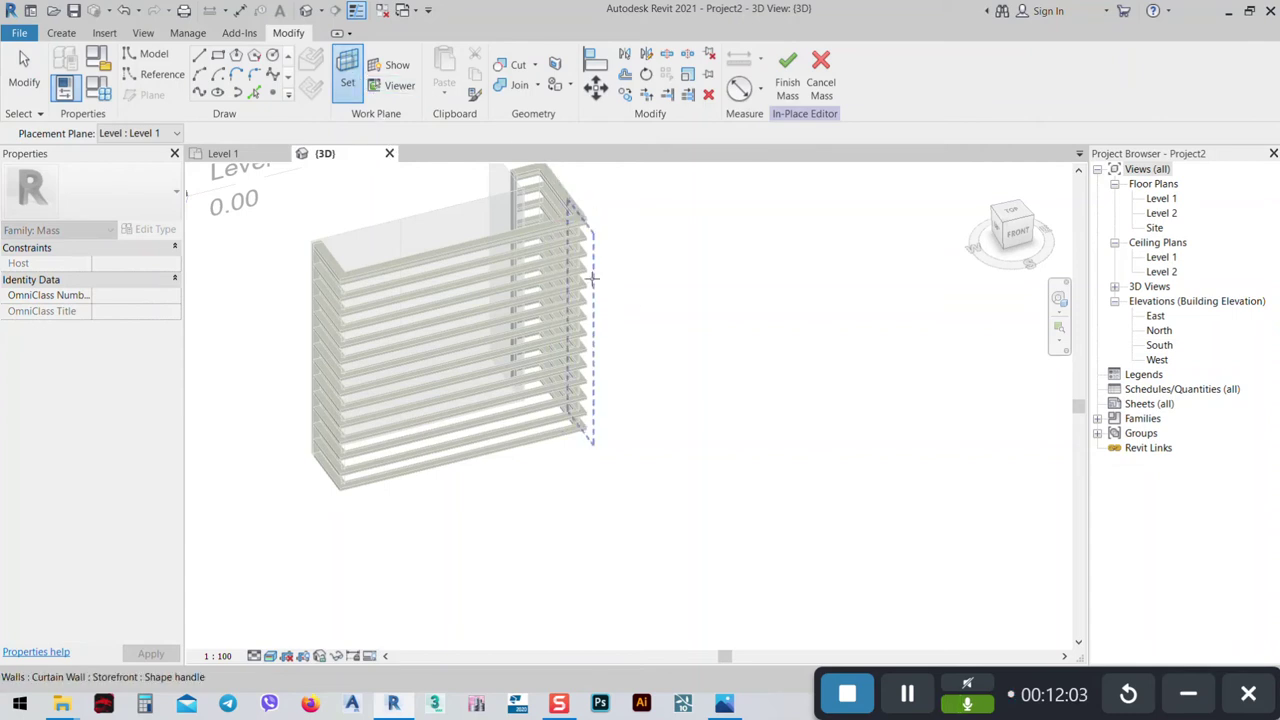
scroll(594, 283, "up", 6)
left_click(598, 281)
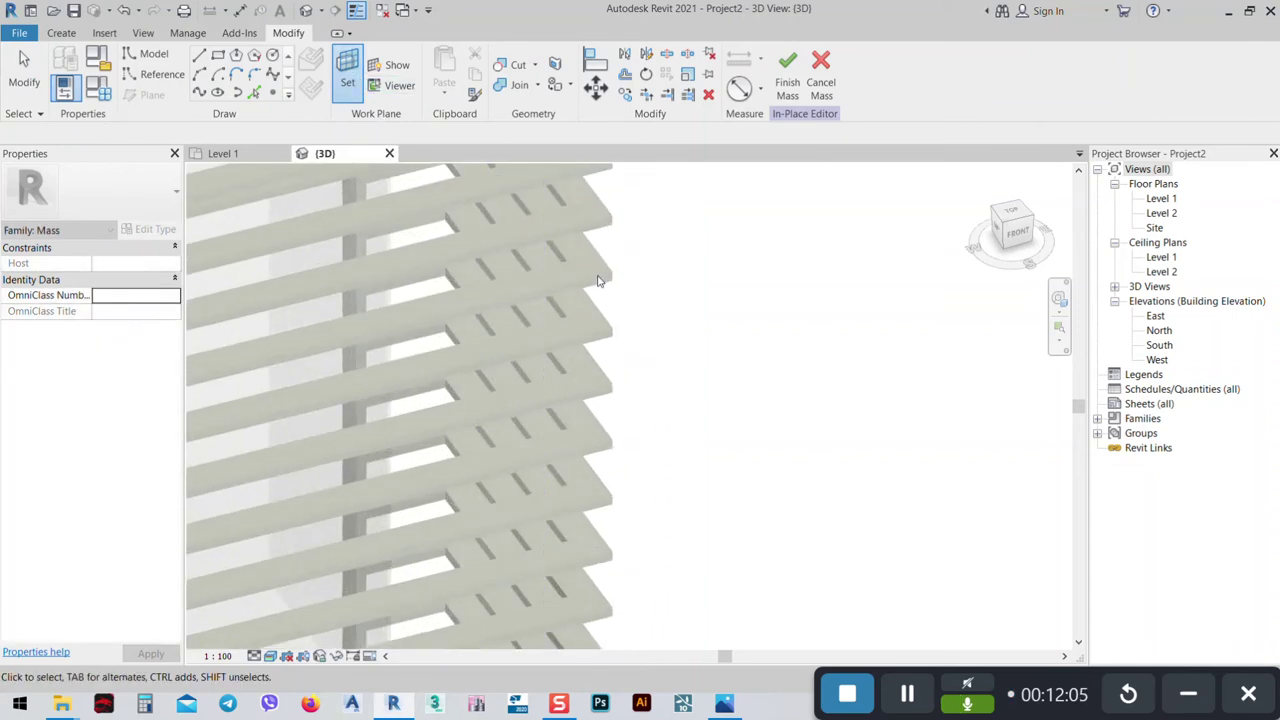
Draw two connected model lines on the mullion plane, one about 1.13 m parallel to the louver and one straight down from its end.
left_click(203, 56)
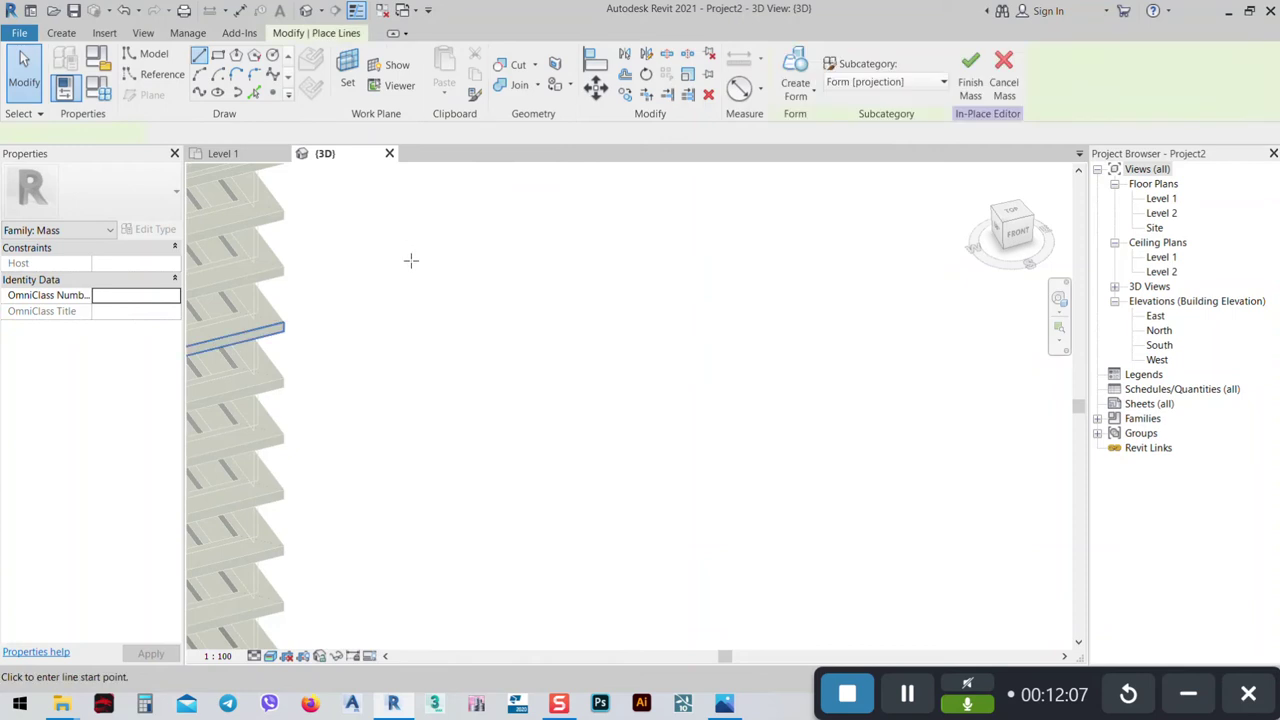
left_click(420, 326)
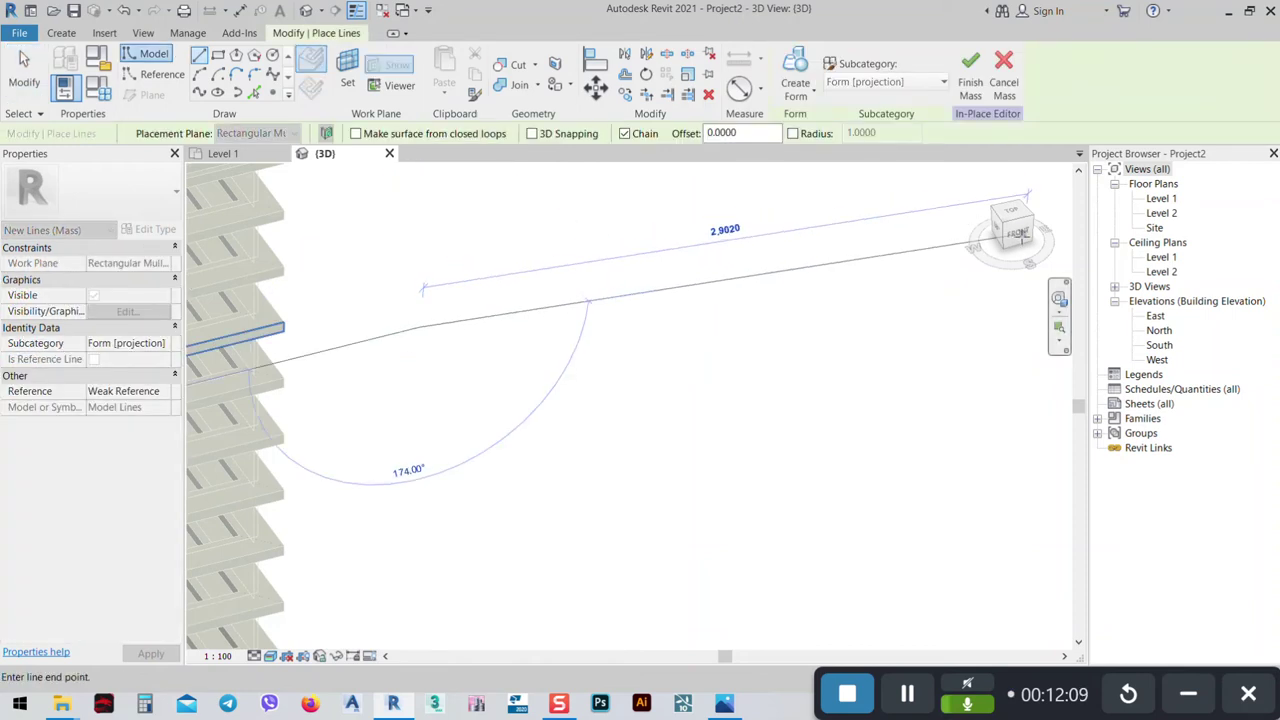
left_click(655, 272)
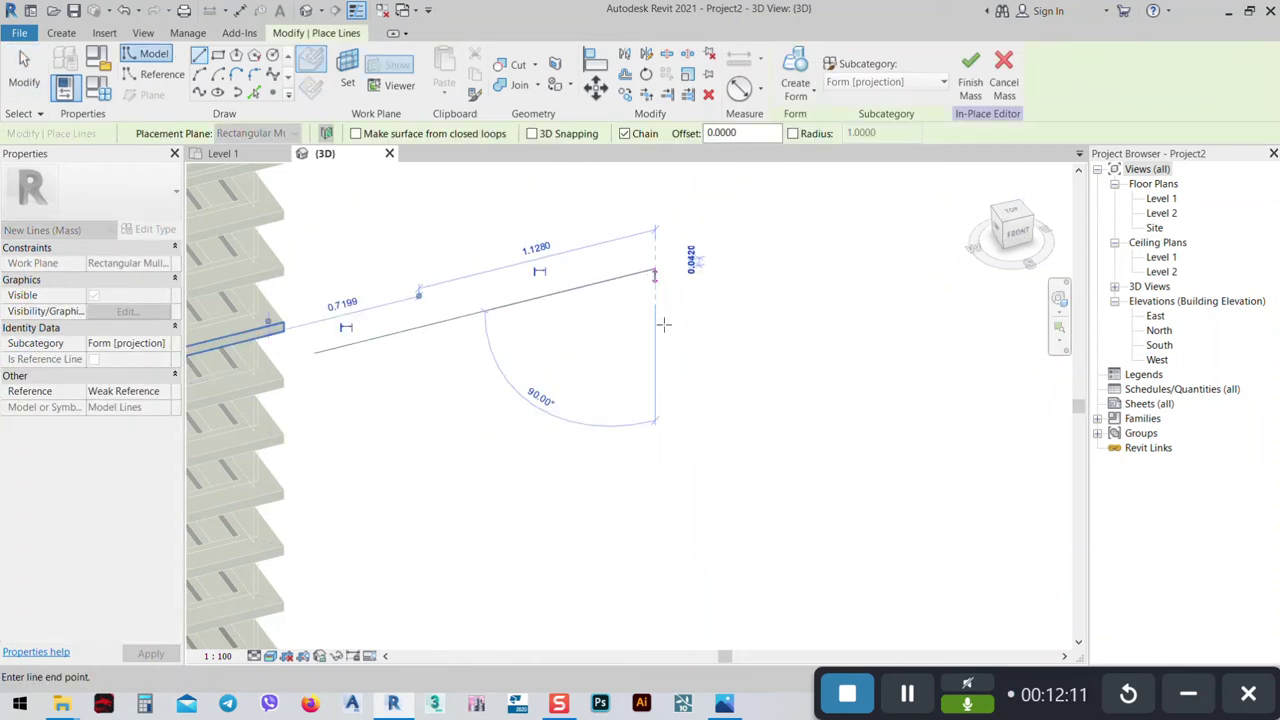
left_click(656, 535)
right_click(796, 404)
left_click(837, 422)
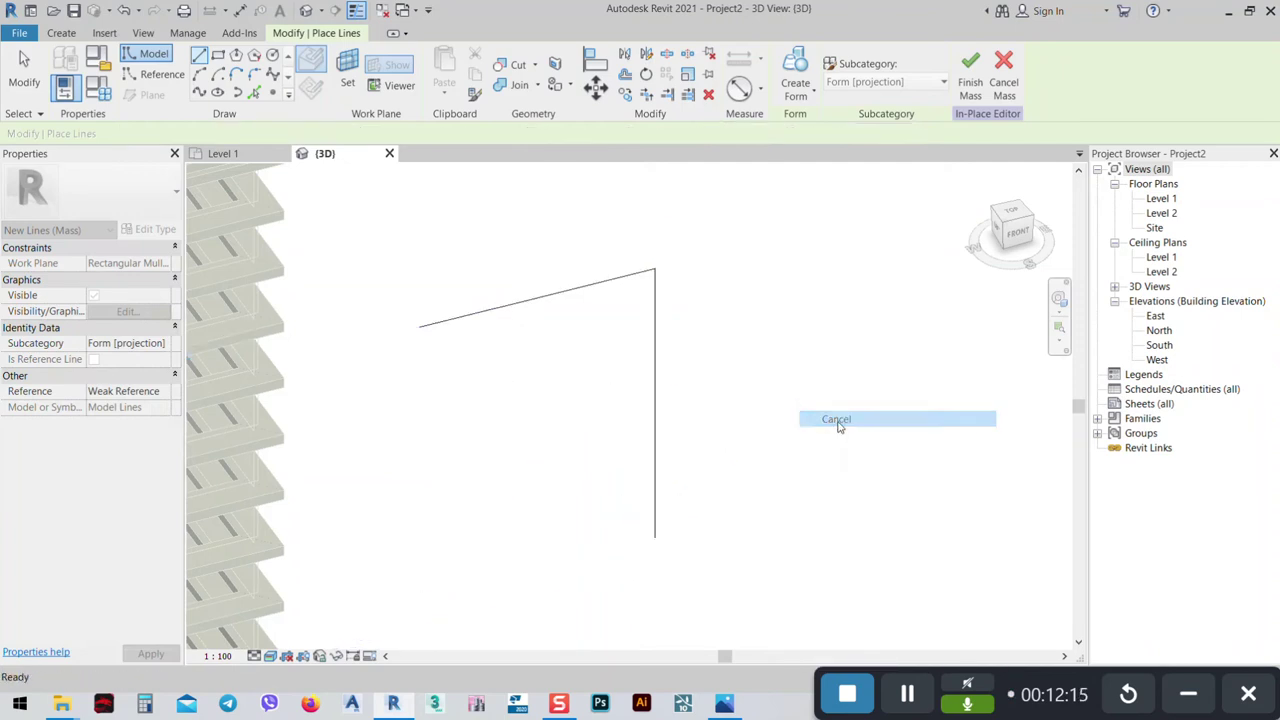
right_click(727, 346)
left_click(745, 357)
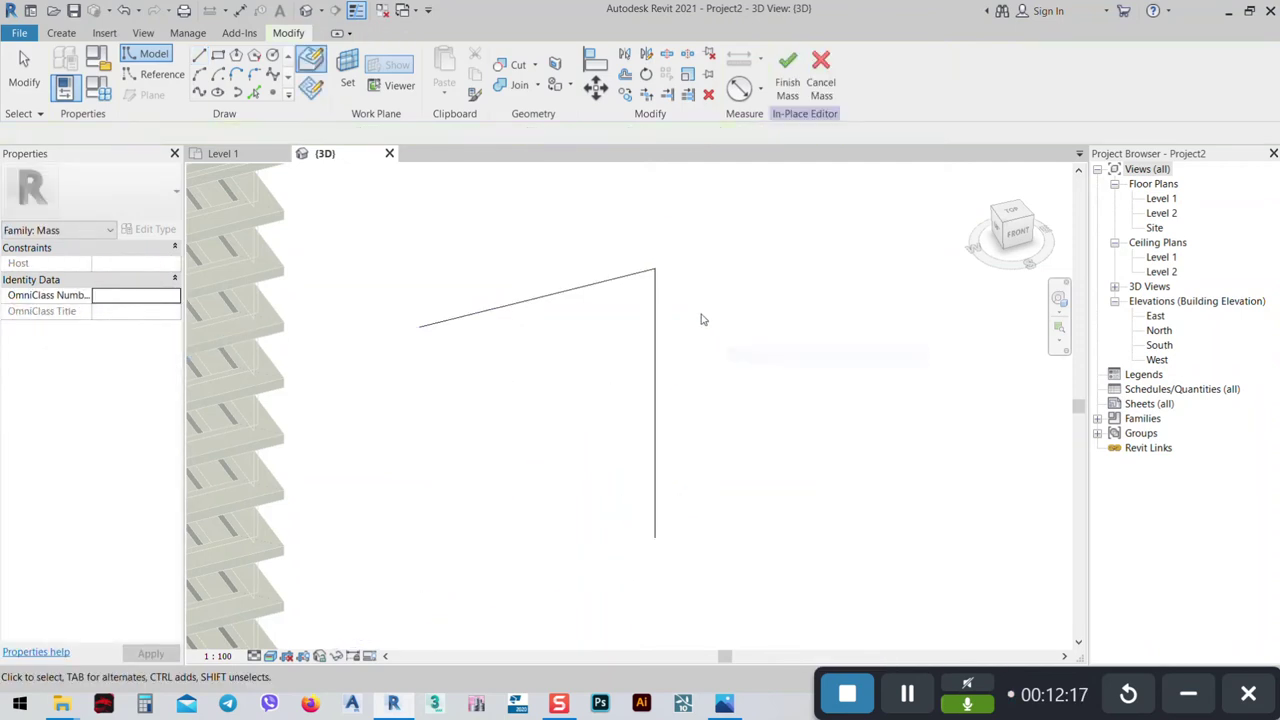
Create a form from the two connected model lines and finish the in-place mass.
left_click_drag(767, 221, 503, 492)
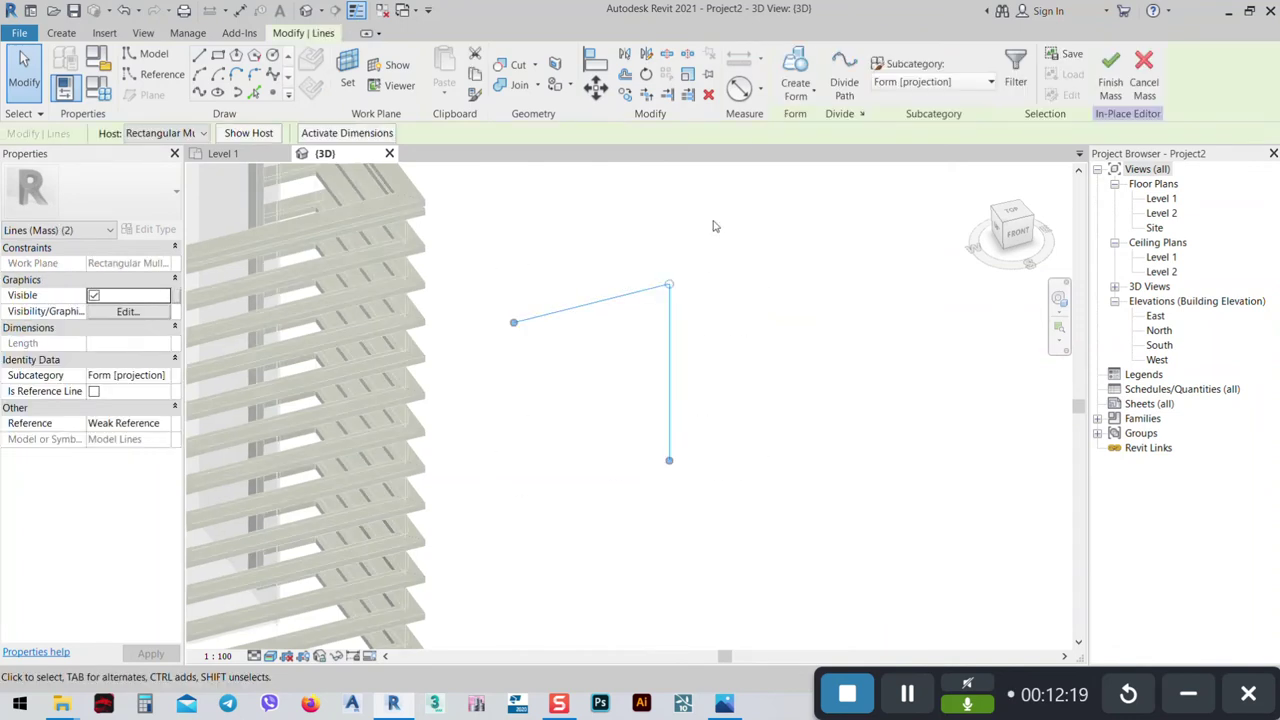
left_click(793, 65)
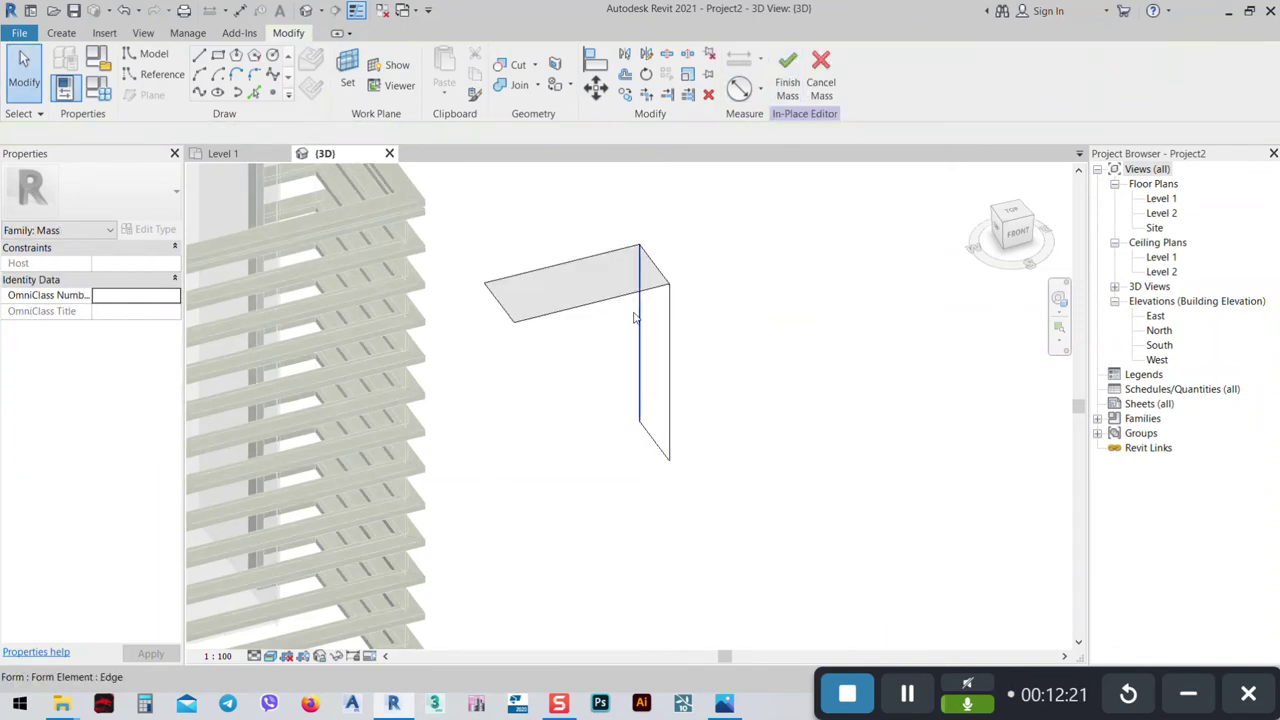
left_click(787, 70)
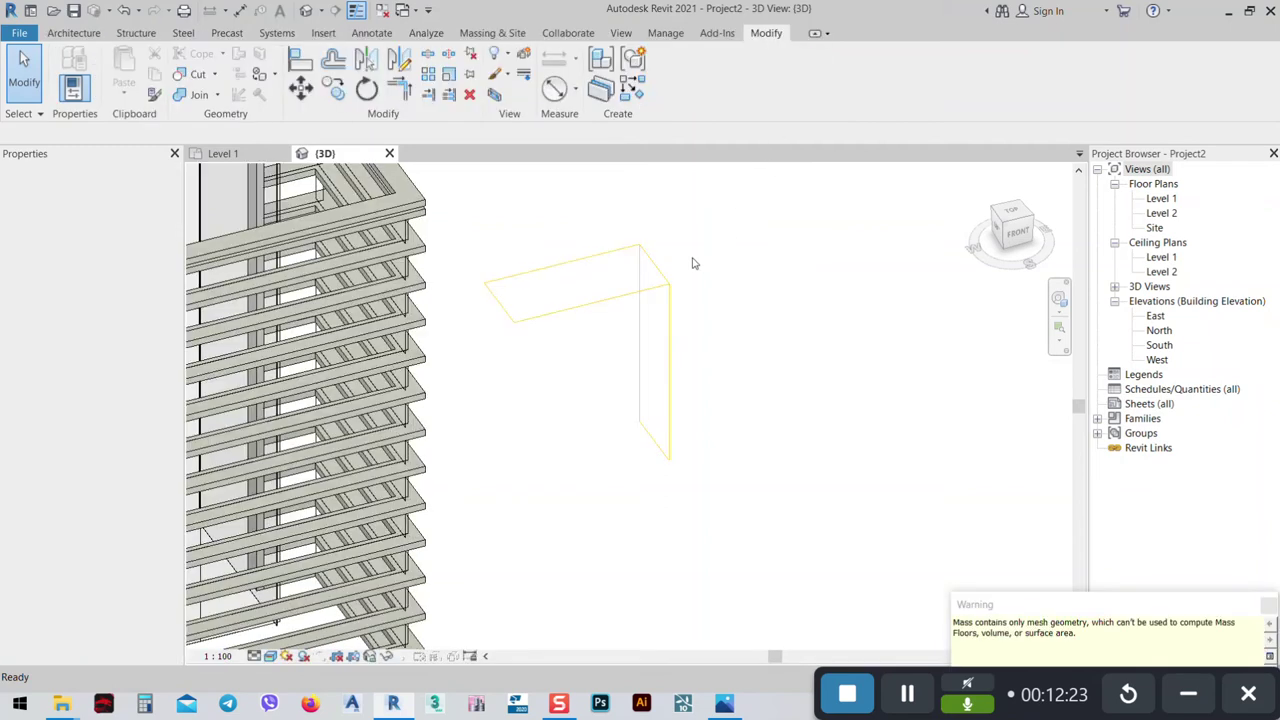
left_click(640, 330)
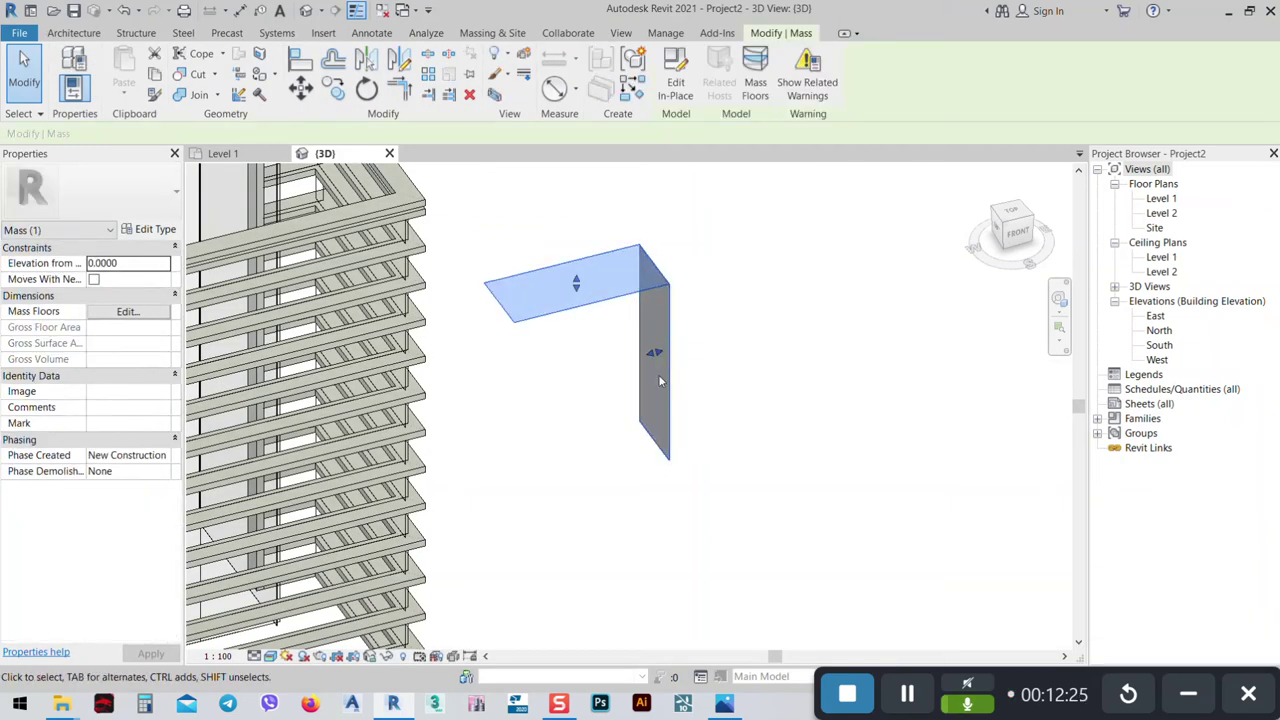
left_click(755, 80)
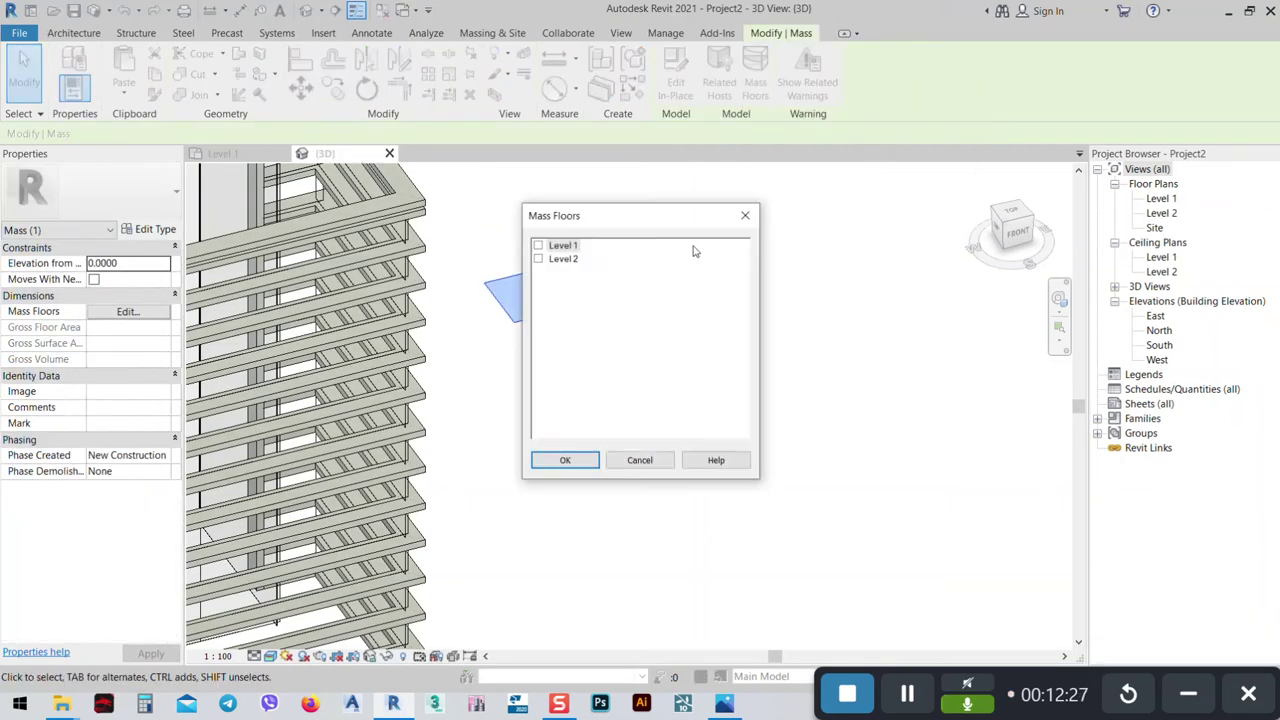
left_click(640, 460)
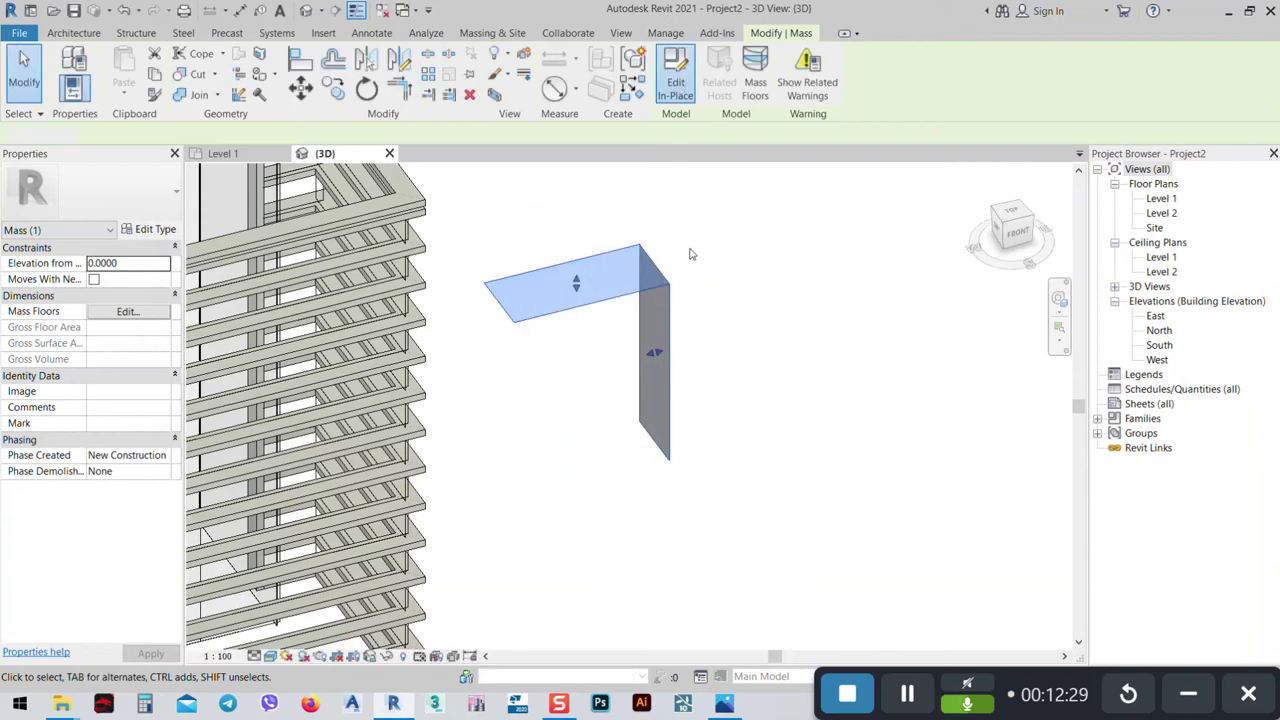
Edit the mass in place, stretching the horizontal surface's front edge to about 1.53 m deep and pulling the vertical surface's lower front corner outward.
left_click(675, 82)
left_click(608, 290)
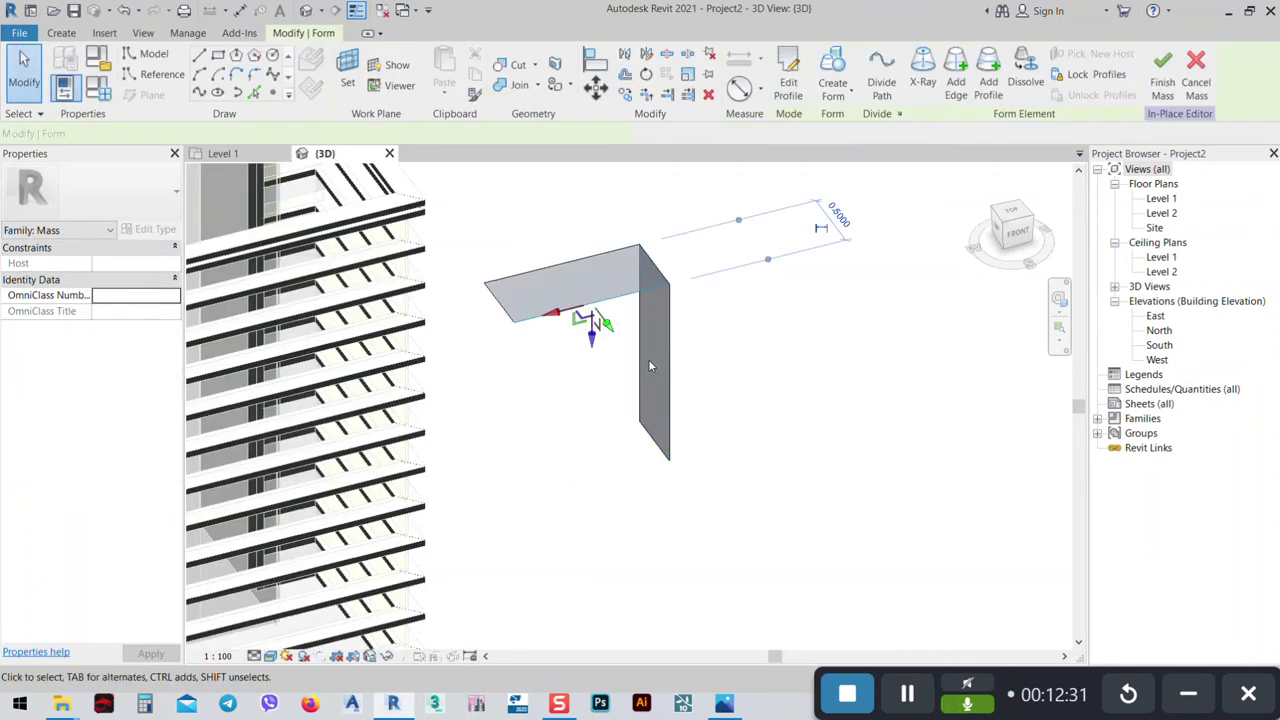
left_click_drag(598, 326, 690, 470)
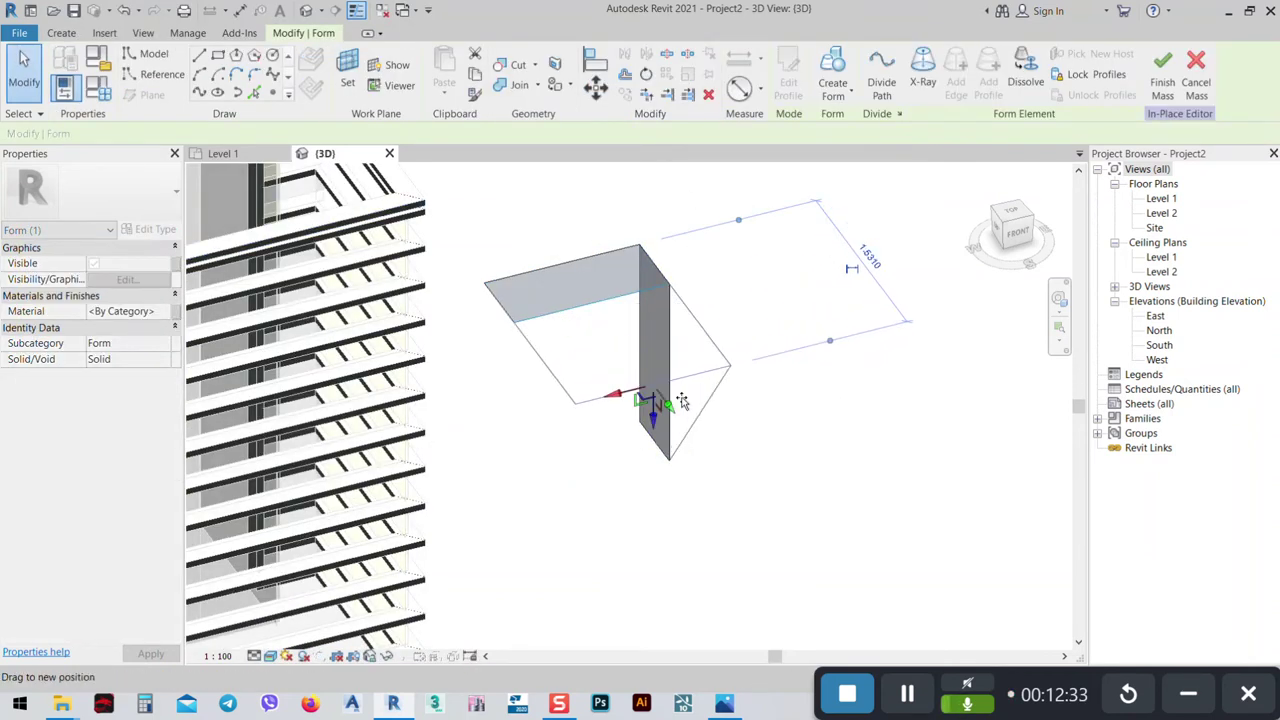
left_click(670, 463)
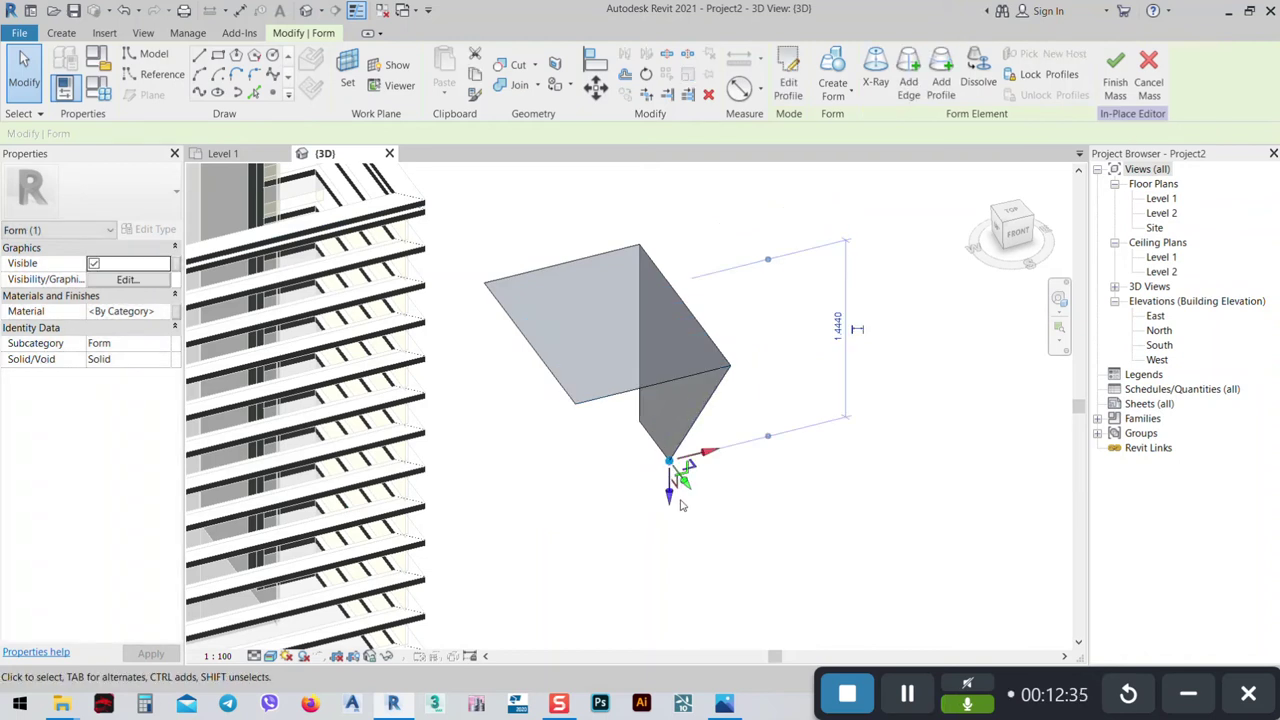
left_click_drag(693, 490, 740, 540)
left_click(777, 242)
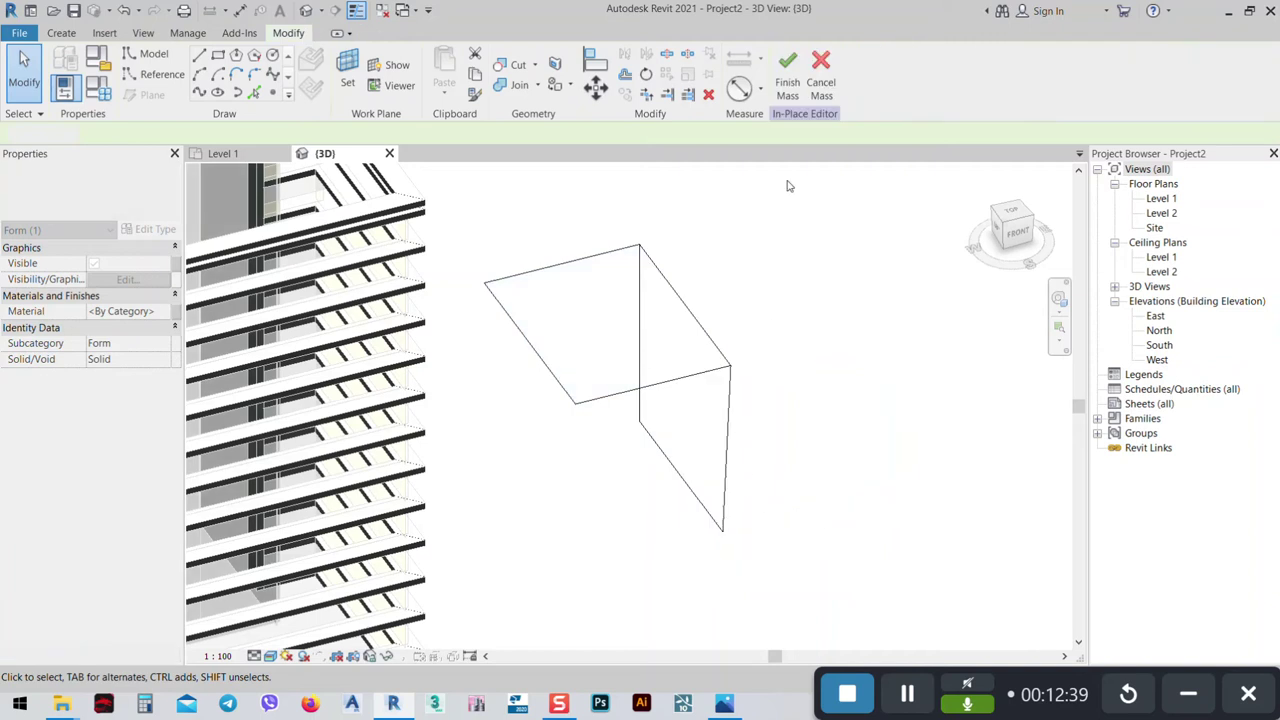
left_click(788, 84)
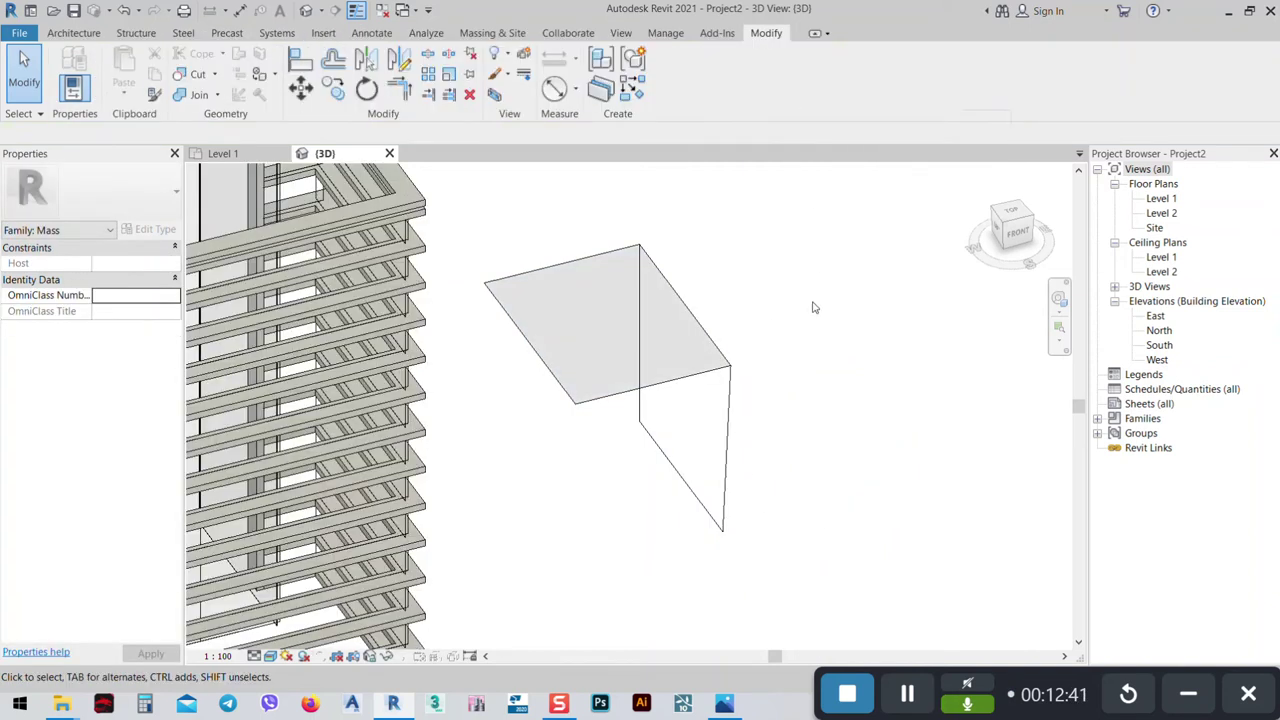
Create separate 1500 x 3000mm curtain systems by face on the mass's horizontal and vertical surfaces.
left_click(476, 34)
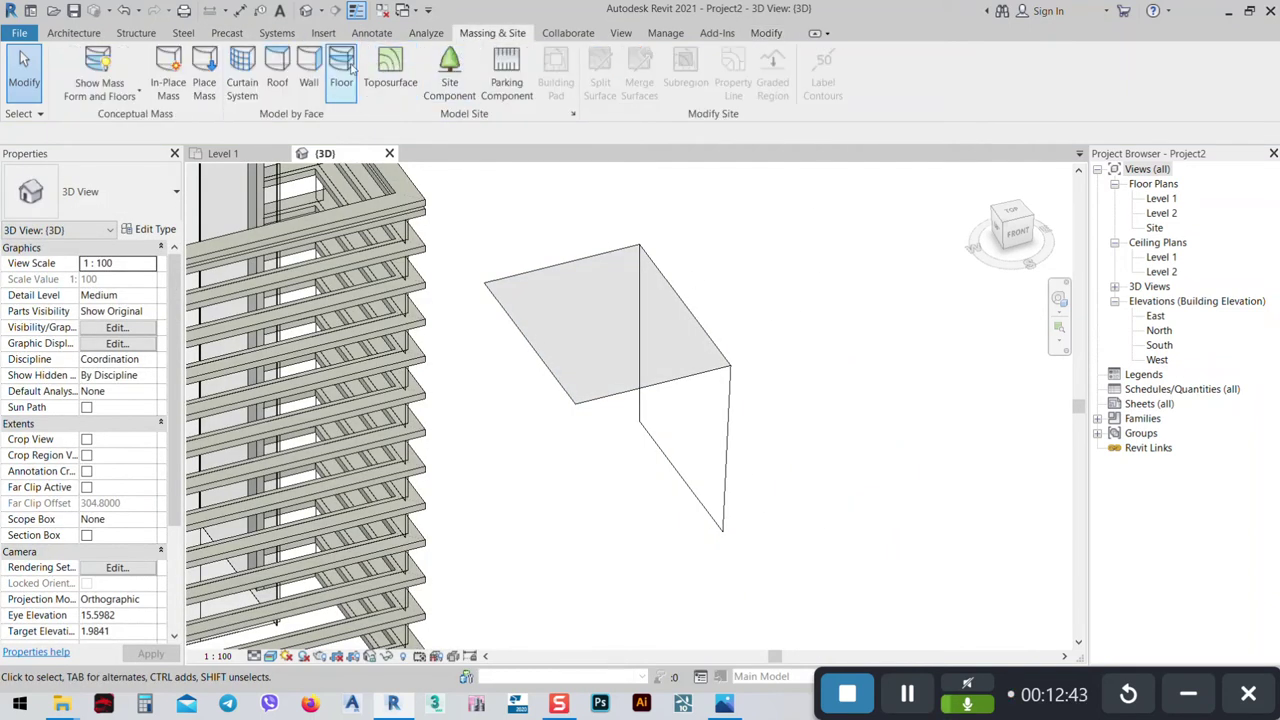
left_click(242, 72)
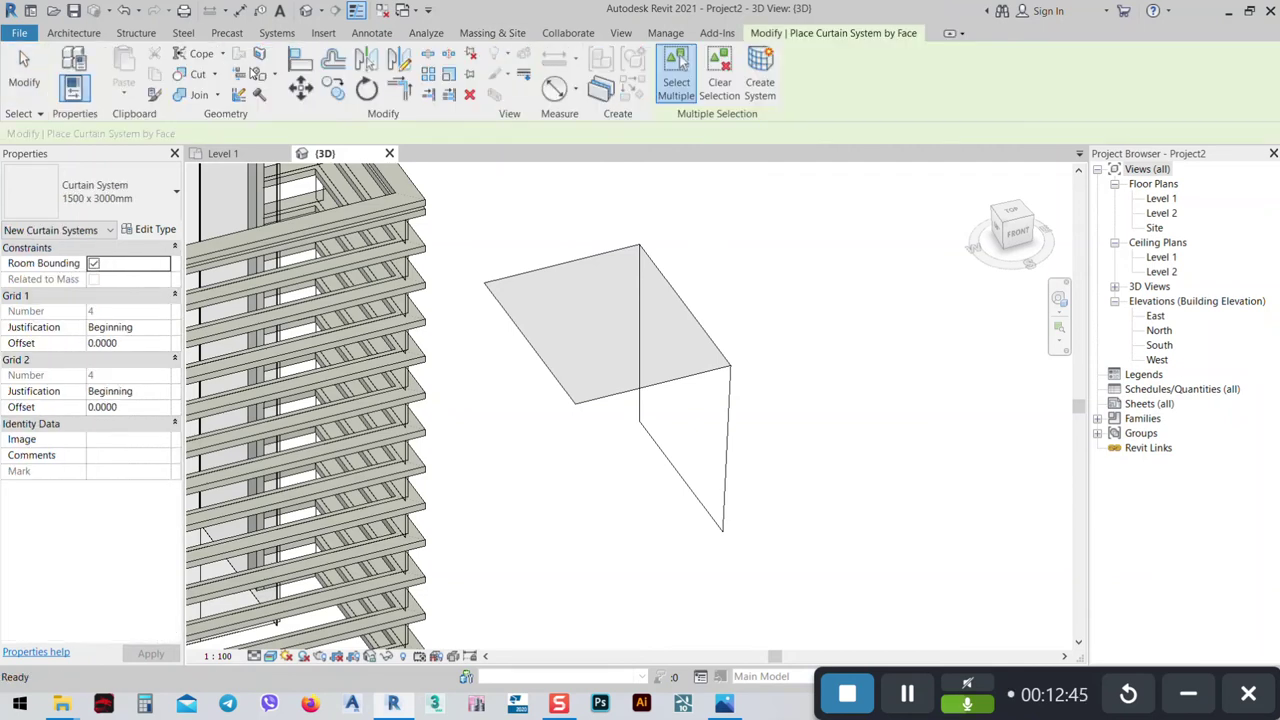
left_click(594, 400)
left_click(771, 60)
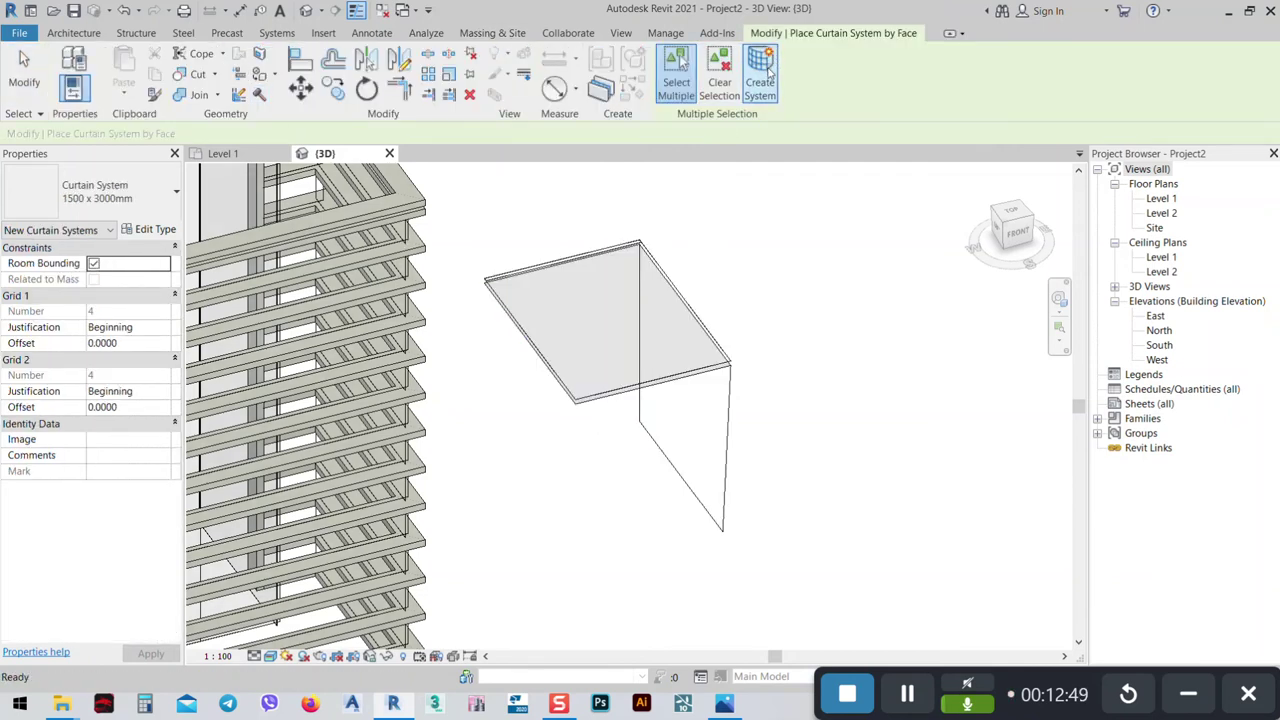
left_click(725, 407)
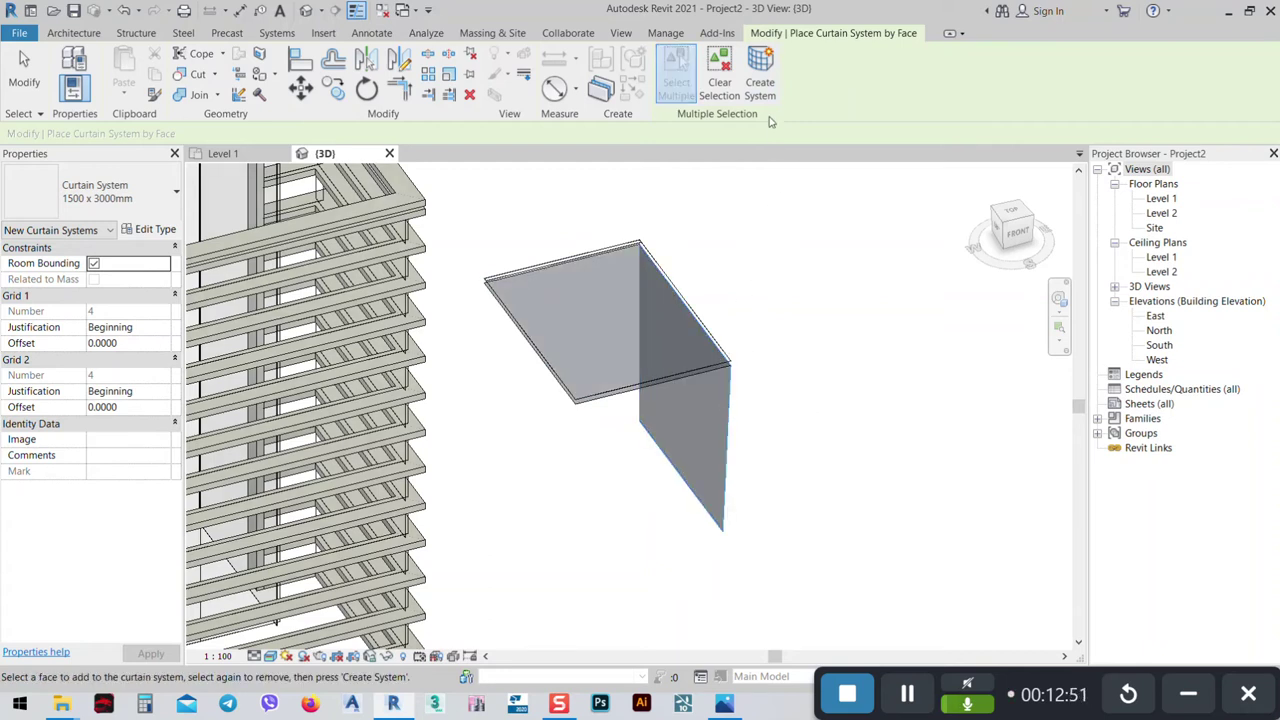
left_click(760, 68)
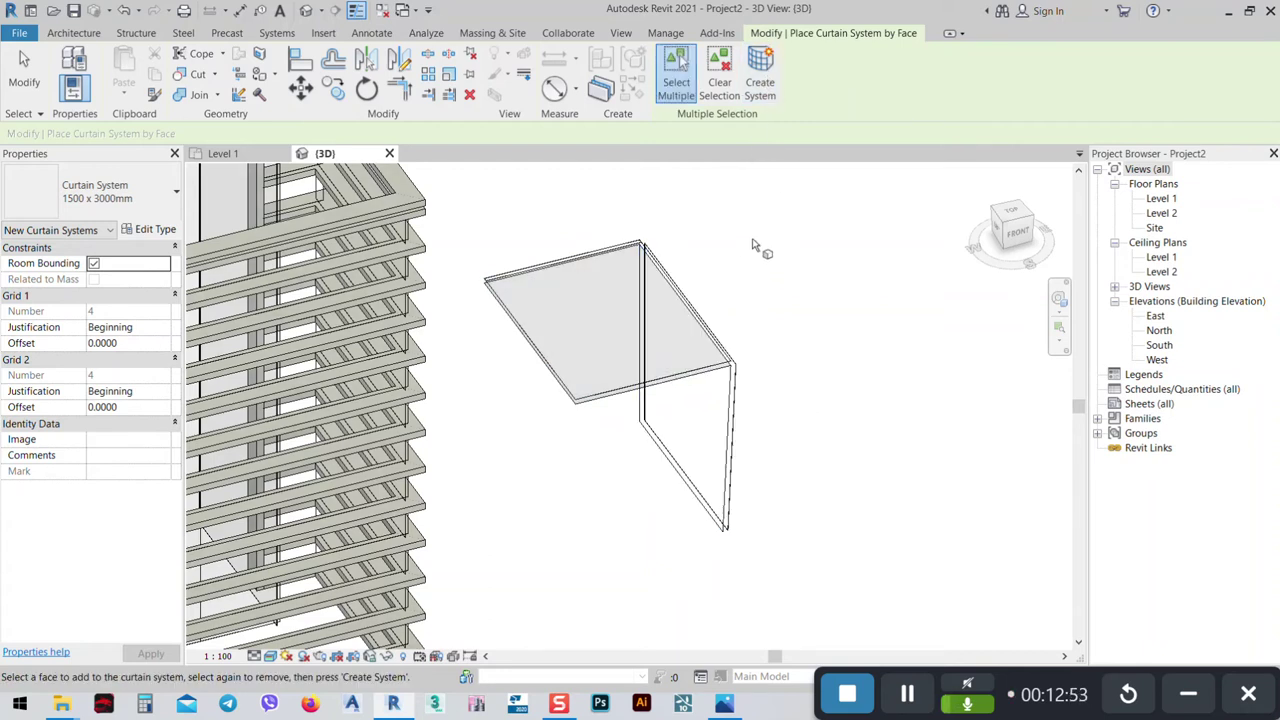
right_click(742, 185)
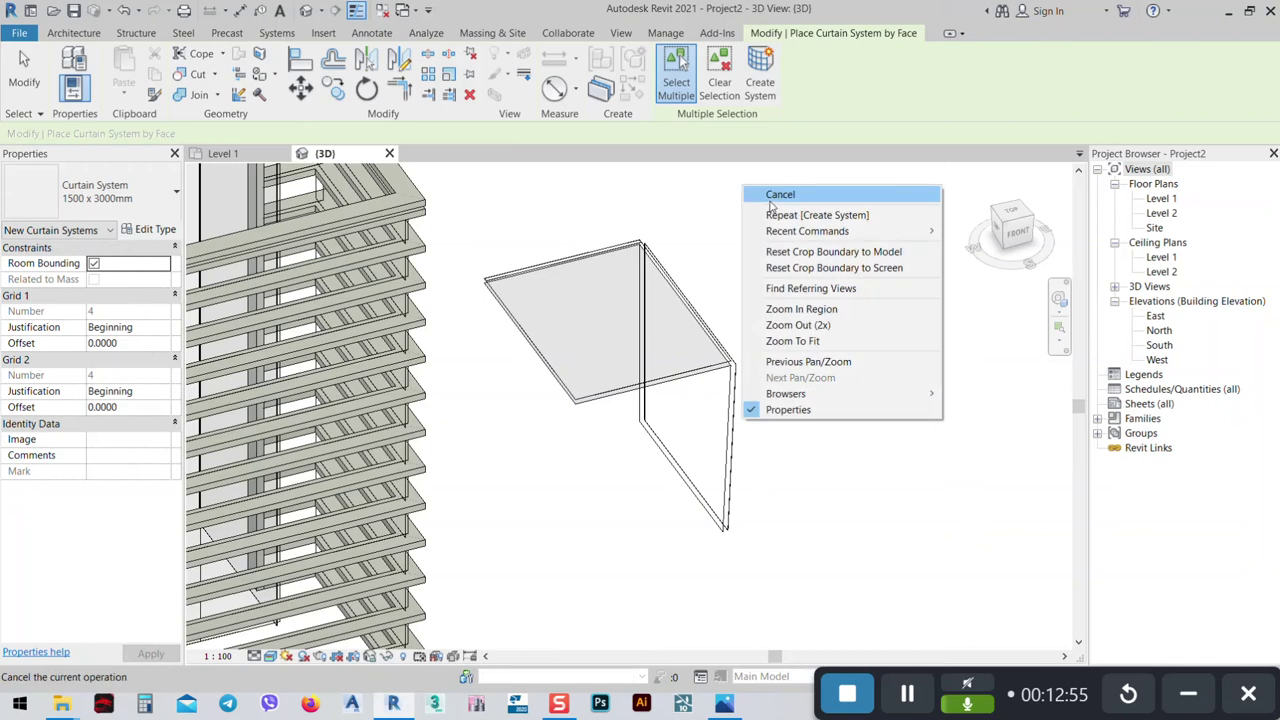
left_click(771, 196)
Edit the type of the horizontal curtain system and set its Grid 1 spacing to 1 m.
left_click(560, 388)
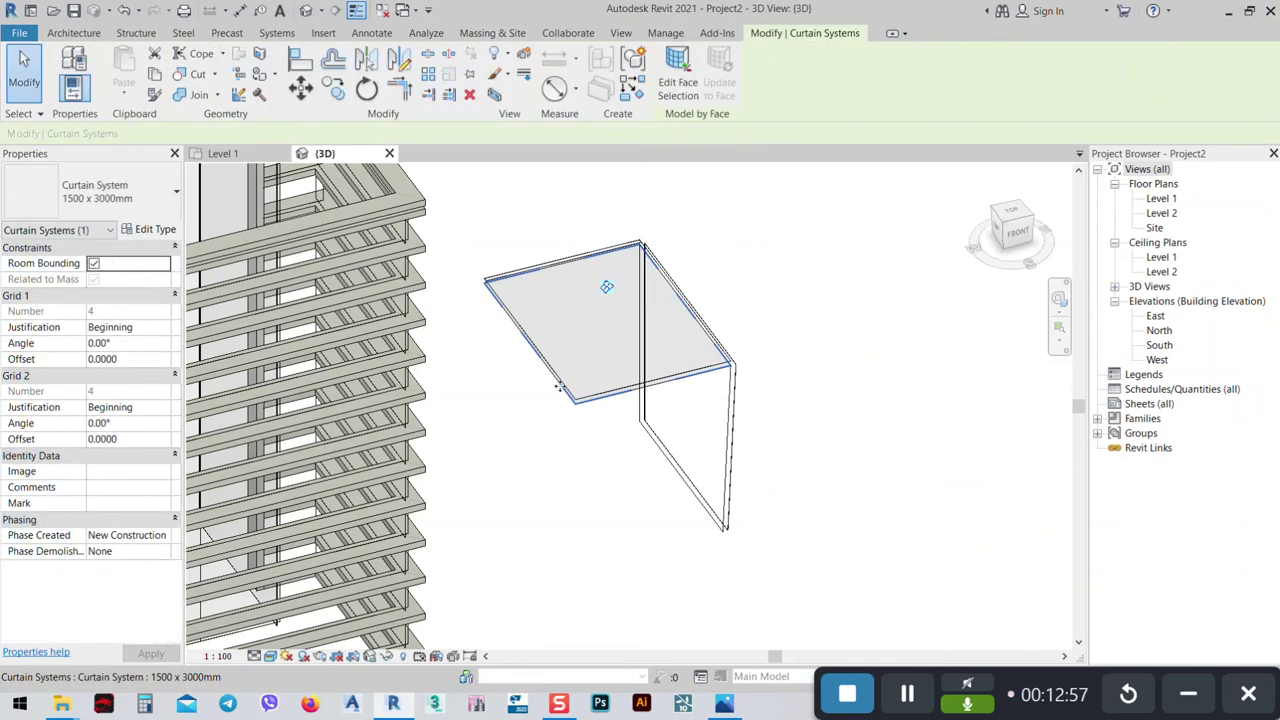
left_click(127, 189)
left_click(117, 198)
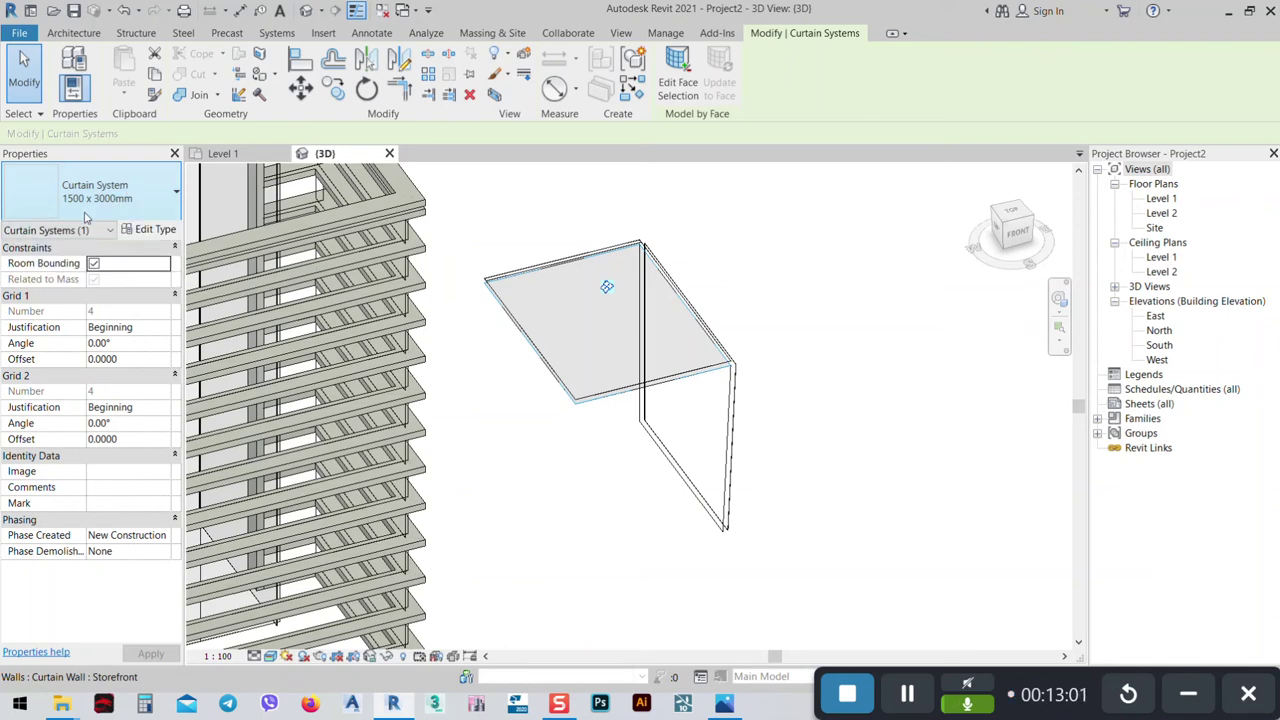
left_click(150, 230)
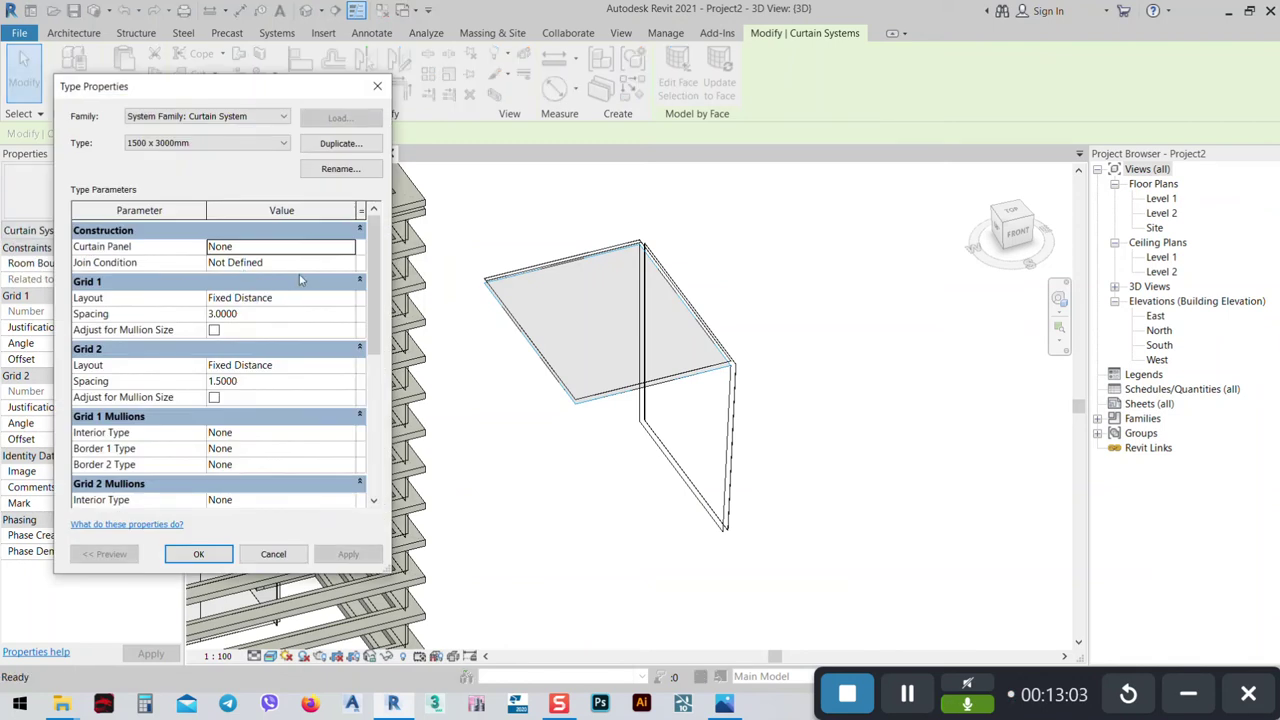
left_click(256, 313)
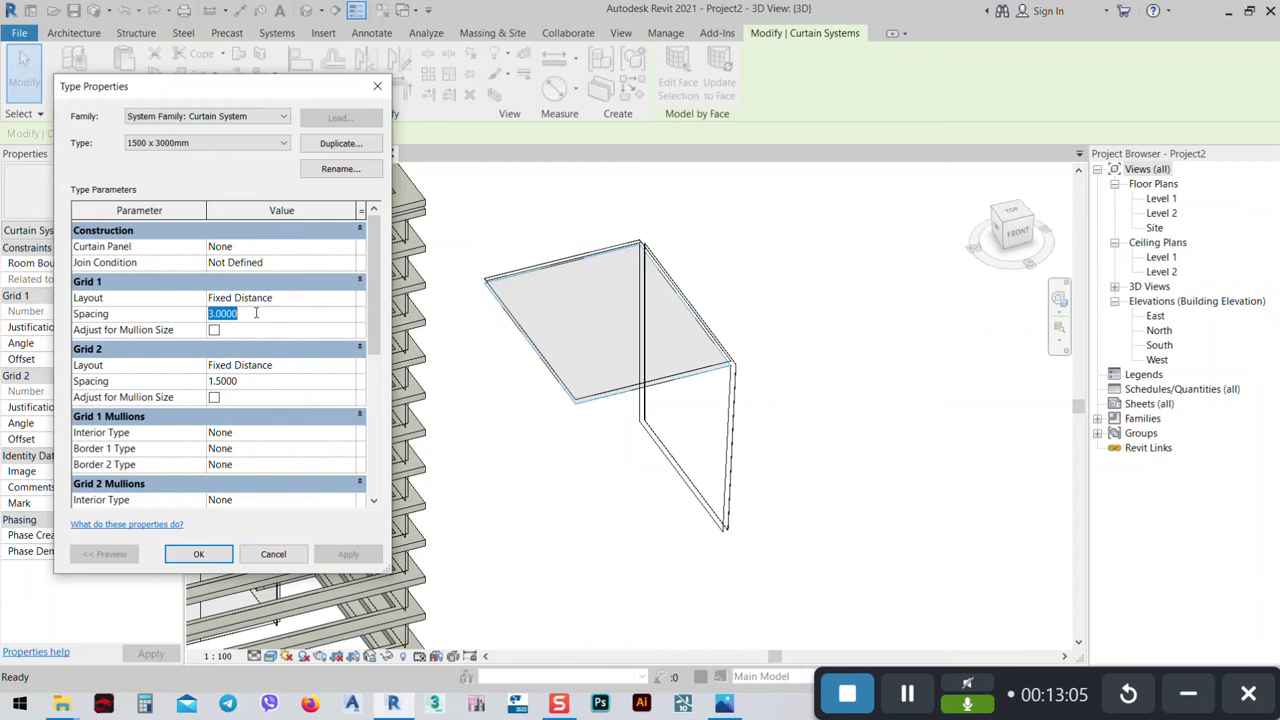
type("1")
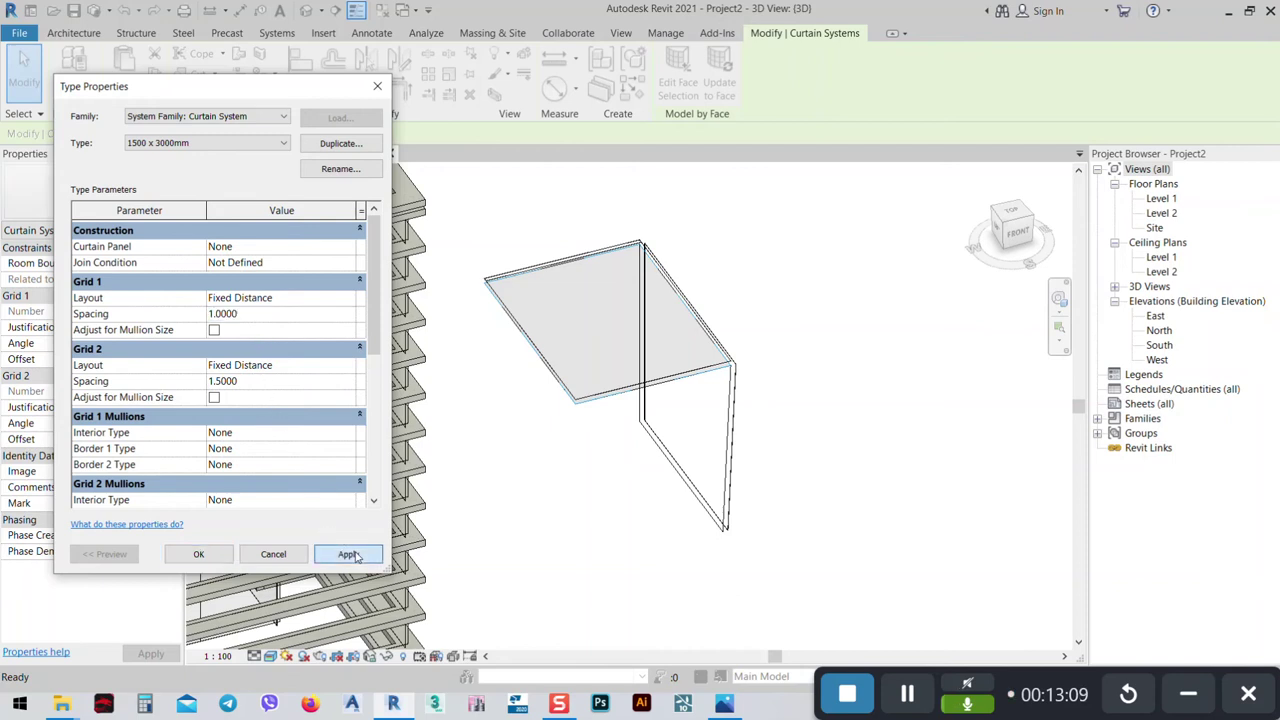
left_click(350, 554)
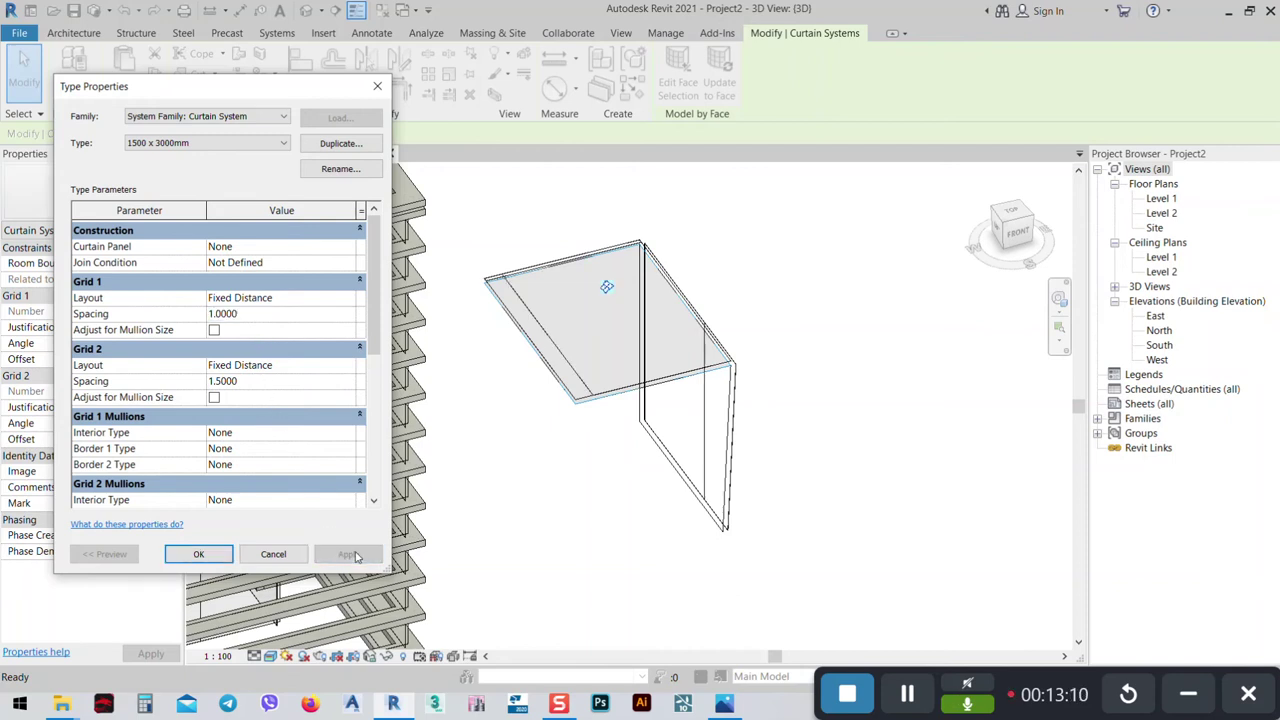
Set the curtain system type's Grid 2 spacing to 0.3 m and apply it.
left_click(252, 381)
type(".")
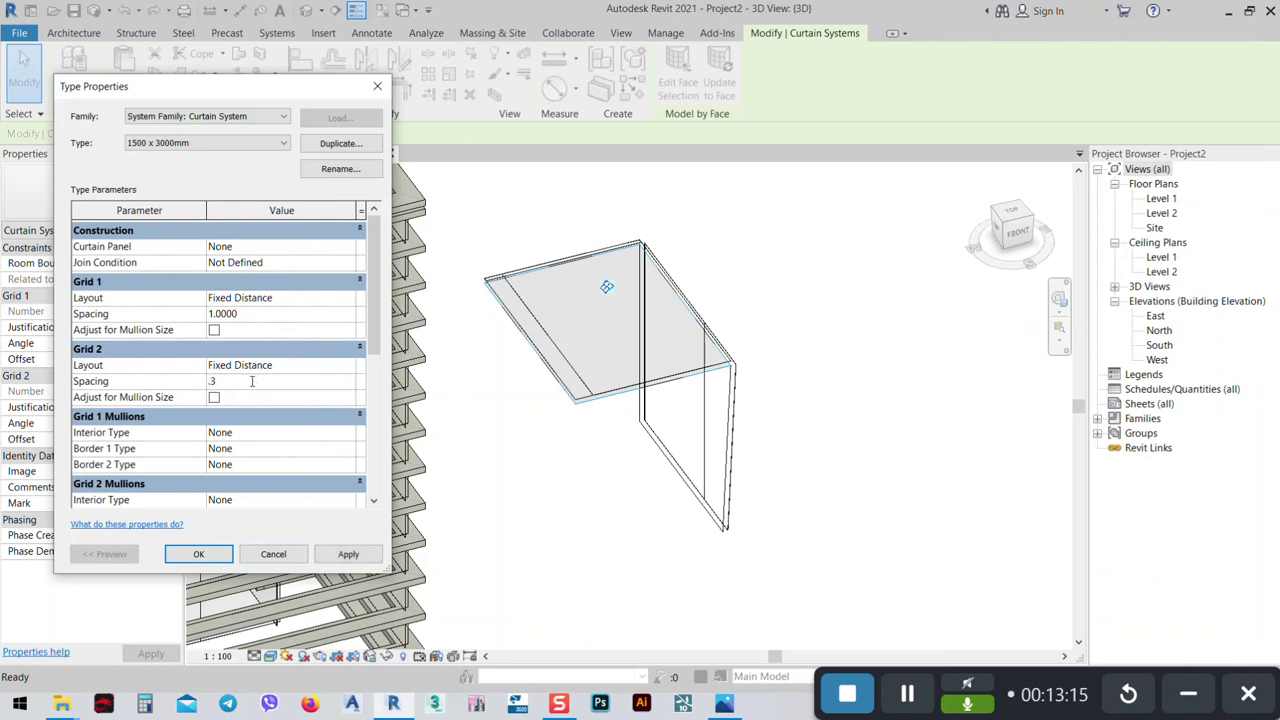
type("3")
left_click(348, 556)
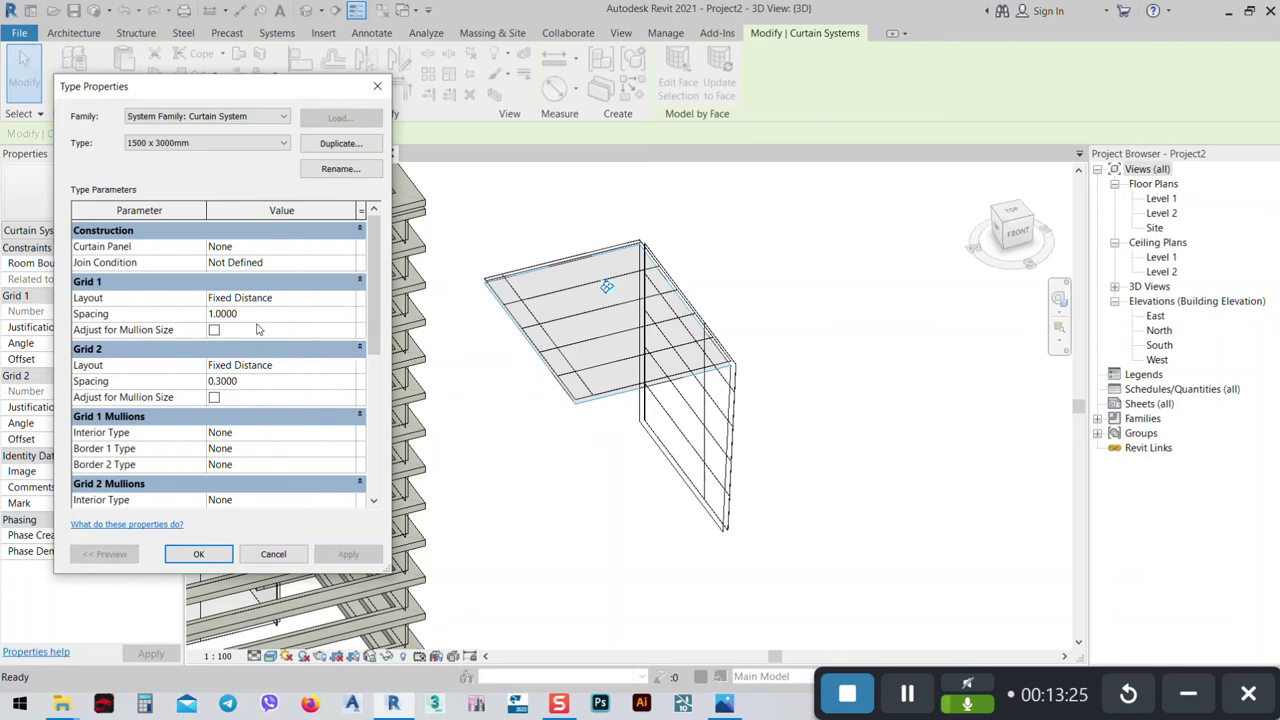
Assign System Panel : Glazed 2 as the curtain panel of the curtain system type.
left_click(290, 250)
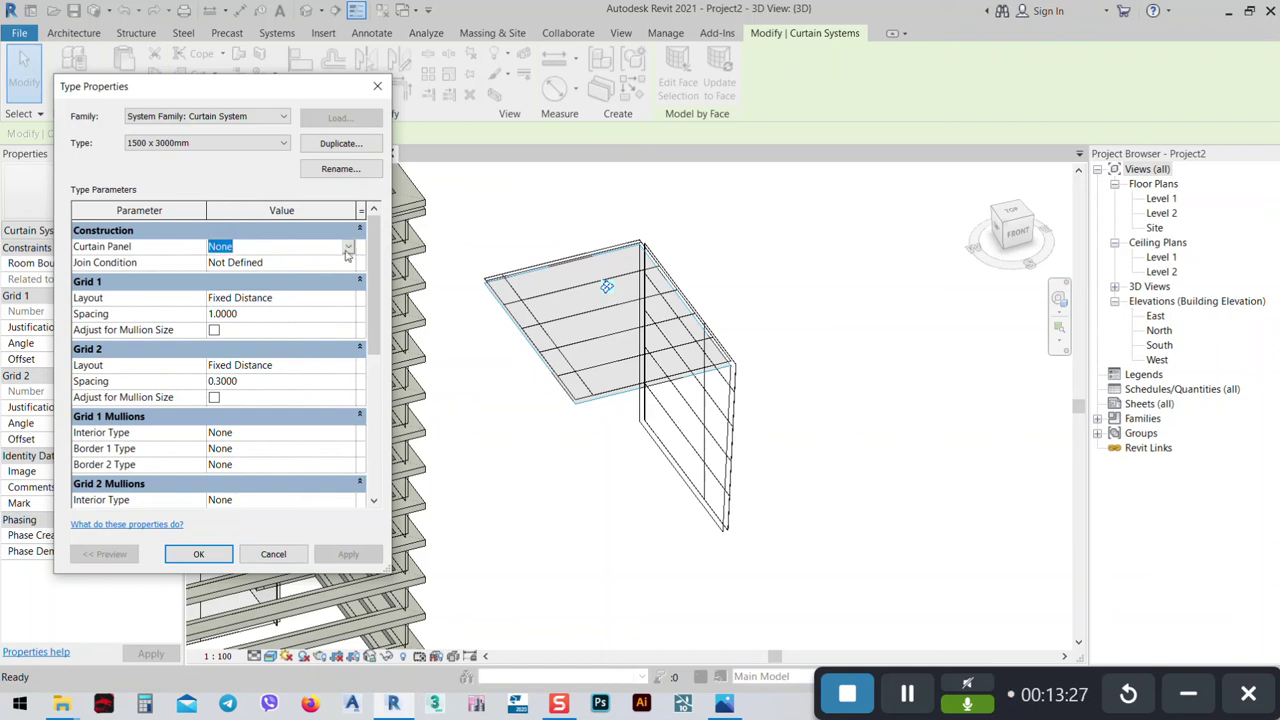
left_click(348, 250)
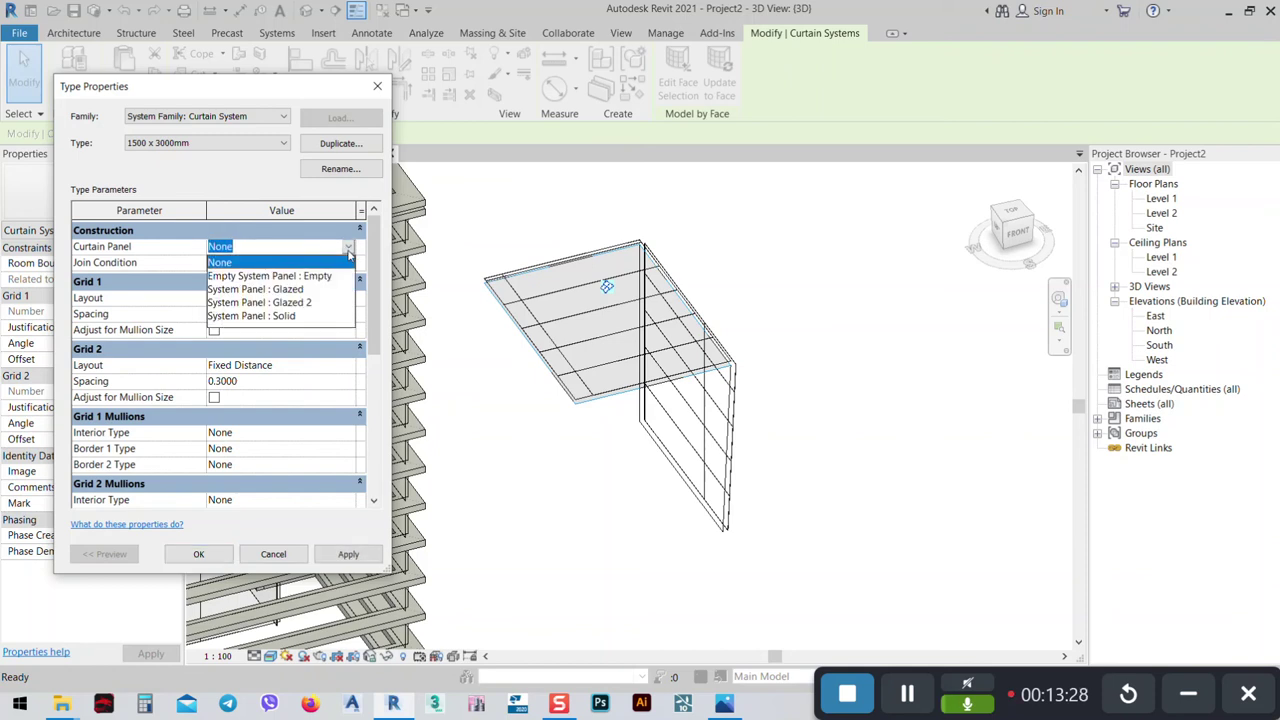
left_click(275, 303)
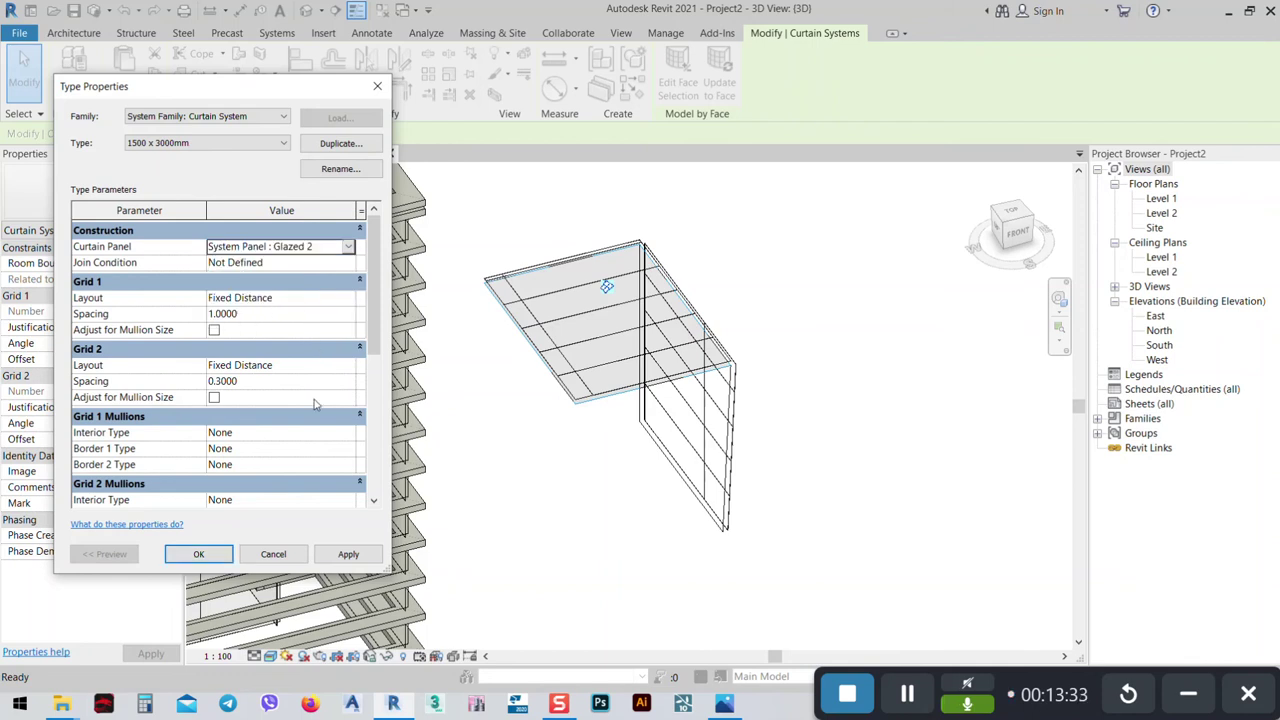
left_click(348, 554)
Set the Grid 1 interior and Border 1 mullions of the curtain system type to Rectangular Mullion : 30mm Square.
left_click(281, 436)
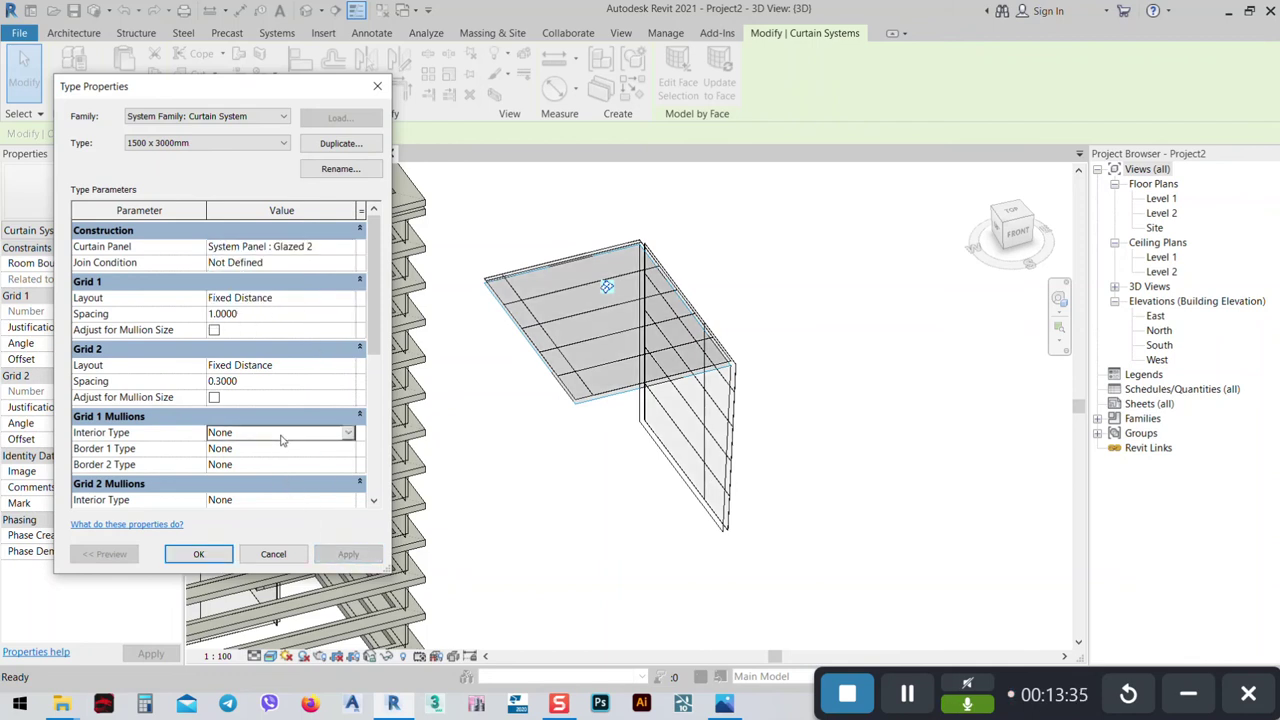
left_click(348, 433)
left_click(310, 490)
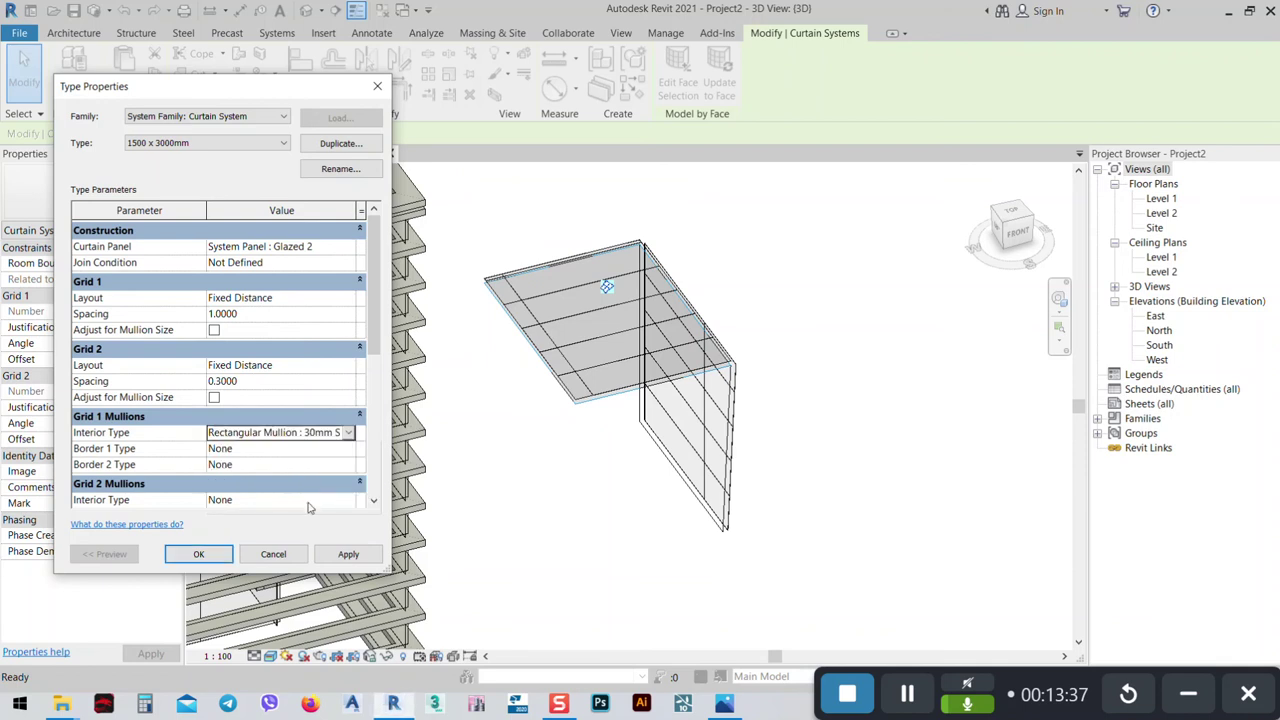
left_click(356, 557)
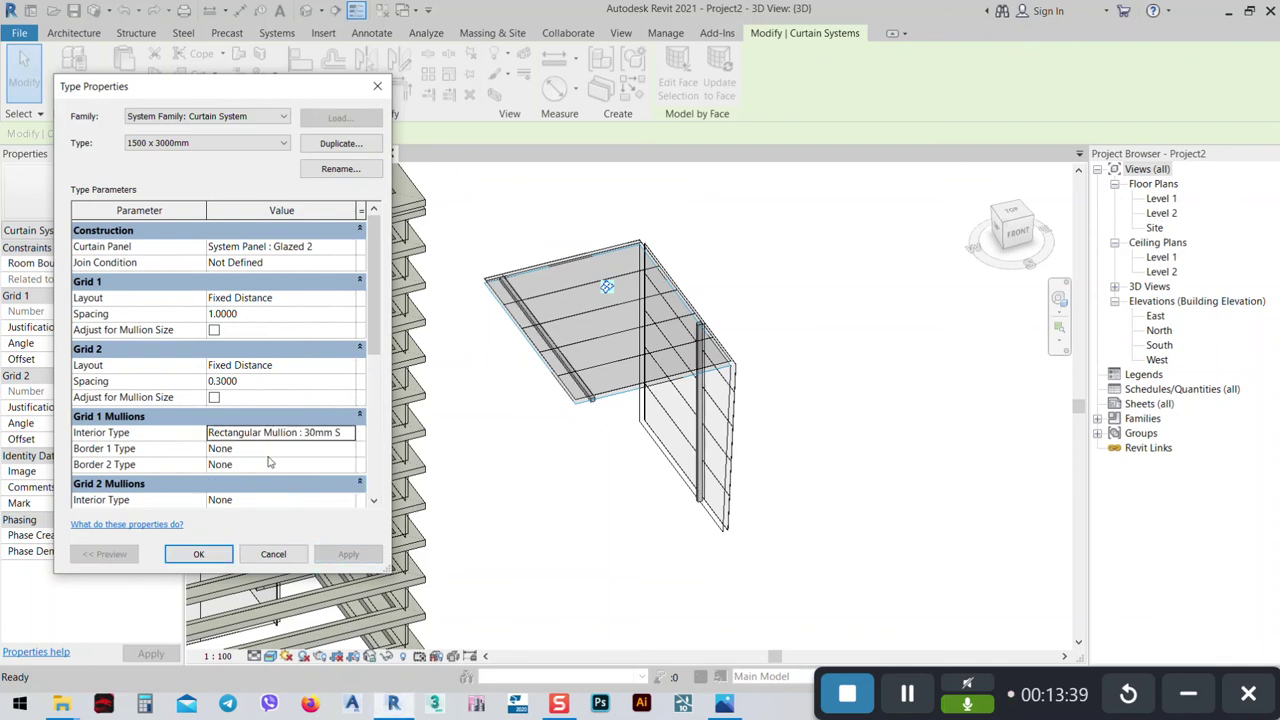
left_click(304, 448)
left_click(348, 450)
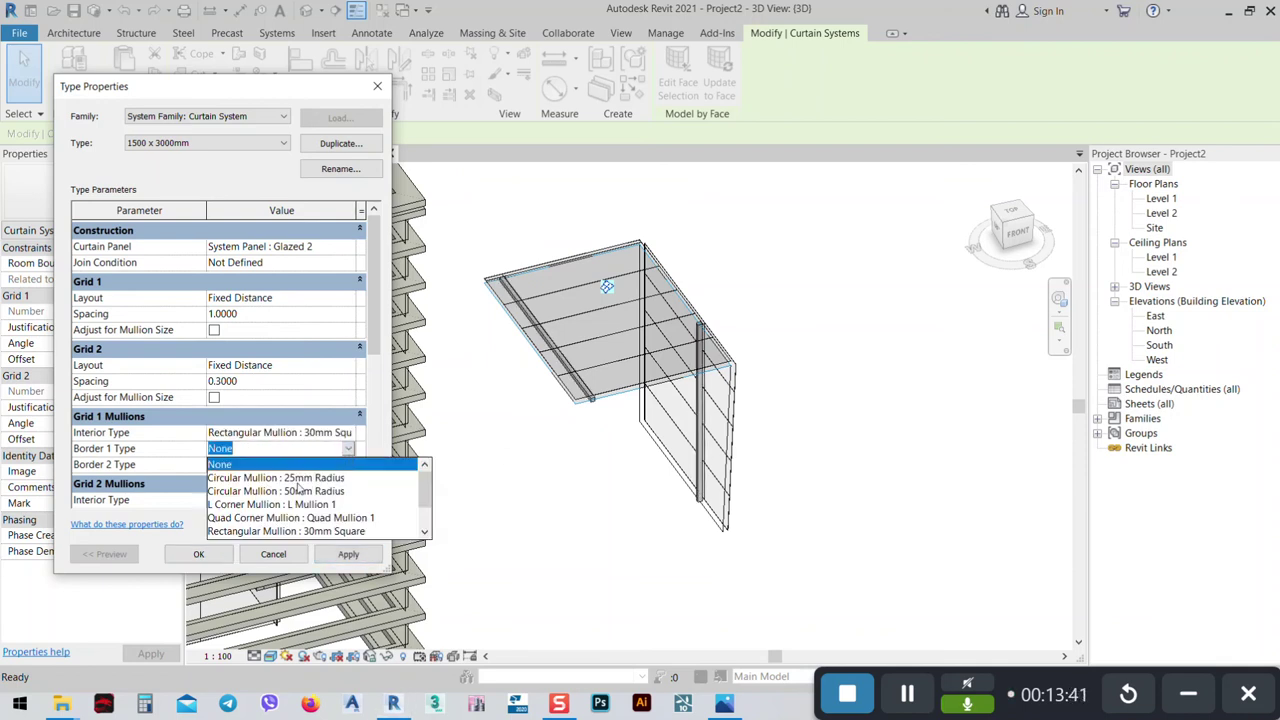
left_click(286, 531)
left_click(350, 556)
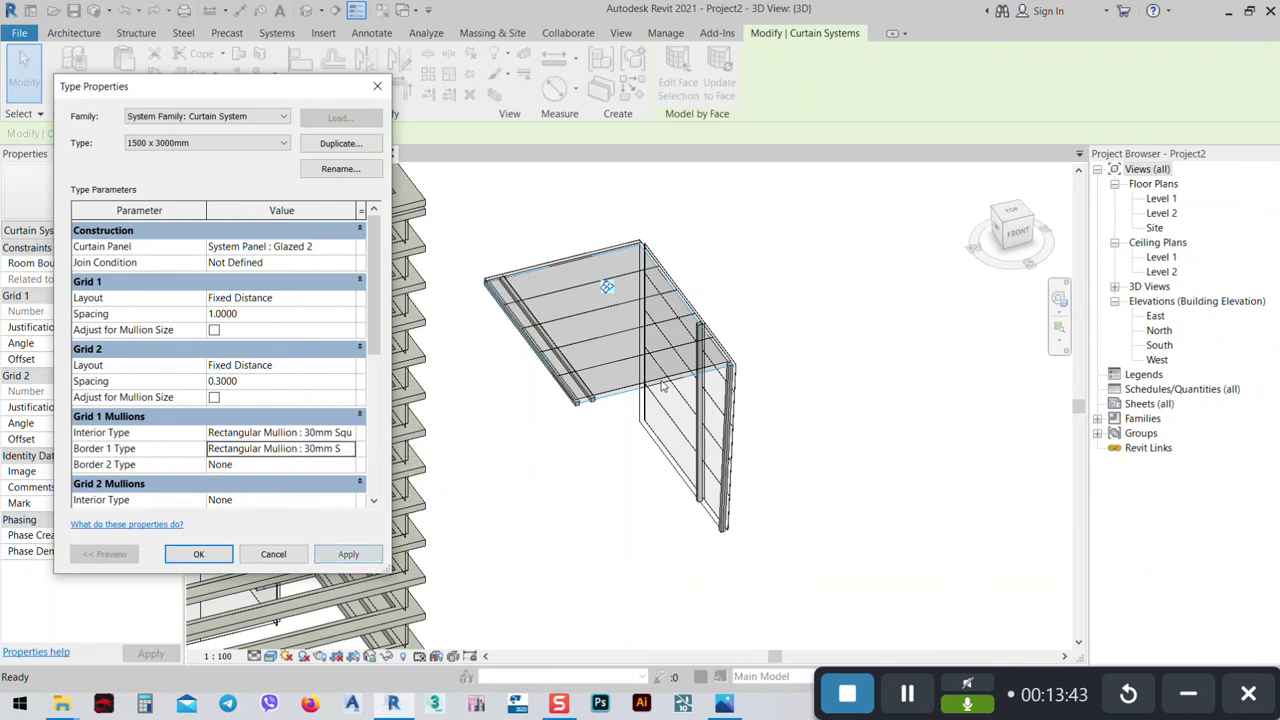
Set the curtain system type's Grid 2 Border 1 mullion to Quad Corner Mullion : Quad Mullion 1 and apply it.
scroll(305, 448, "down", 2)
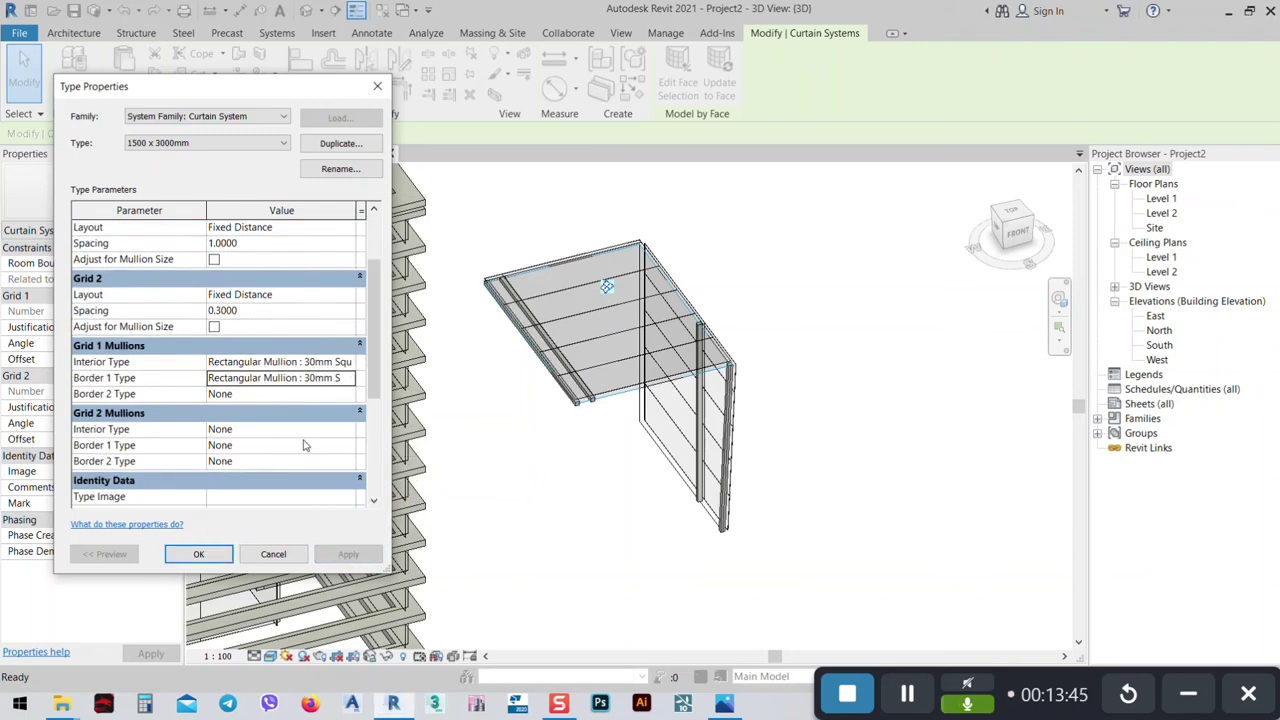
left_click(326, 450)
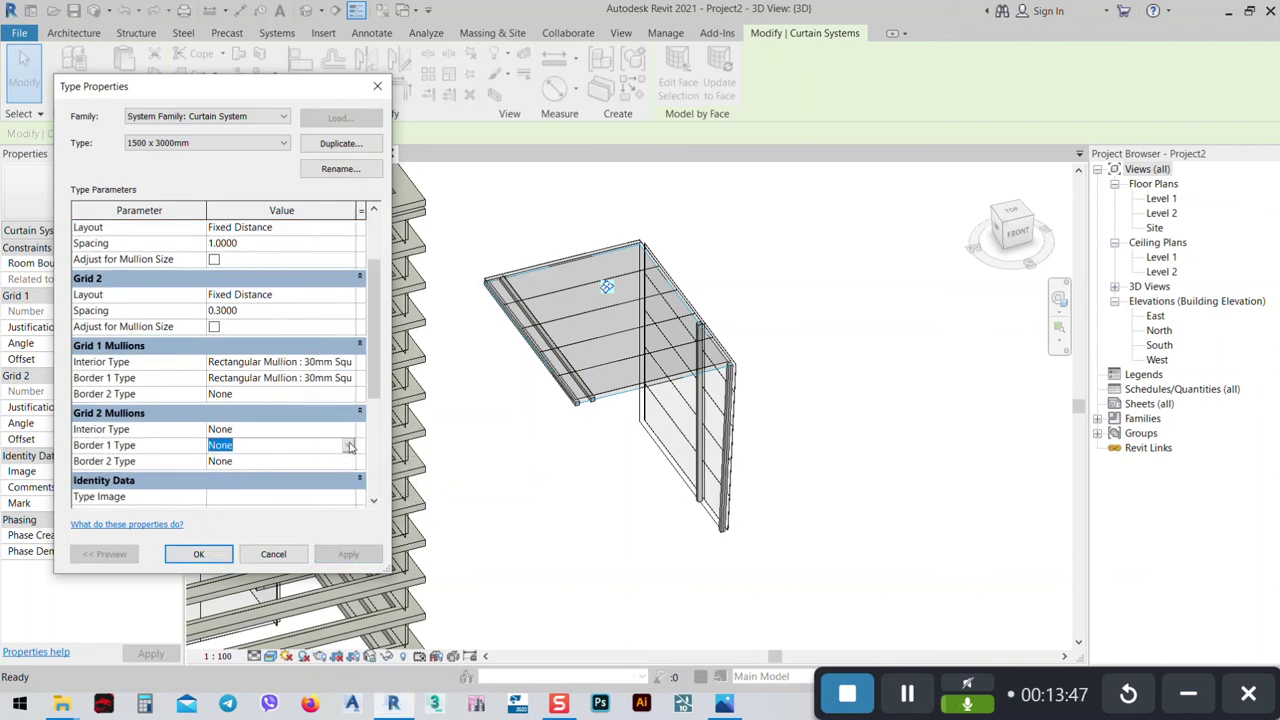
left_click(352, 447)
left_click(318, 515)
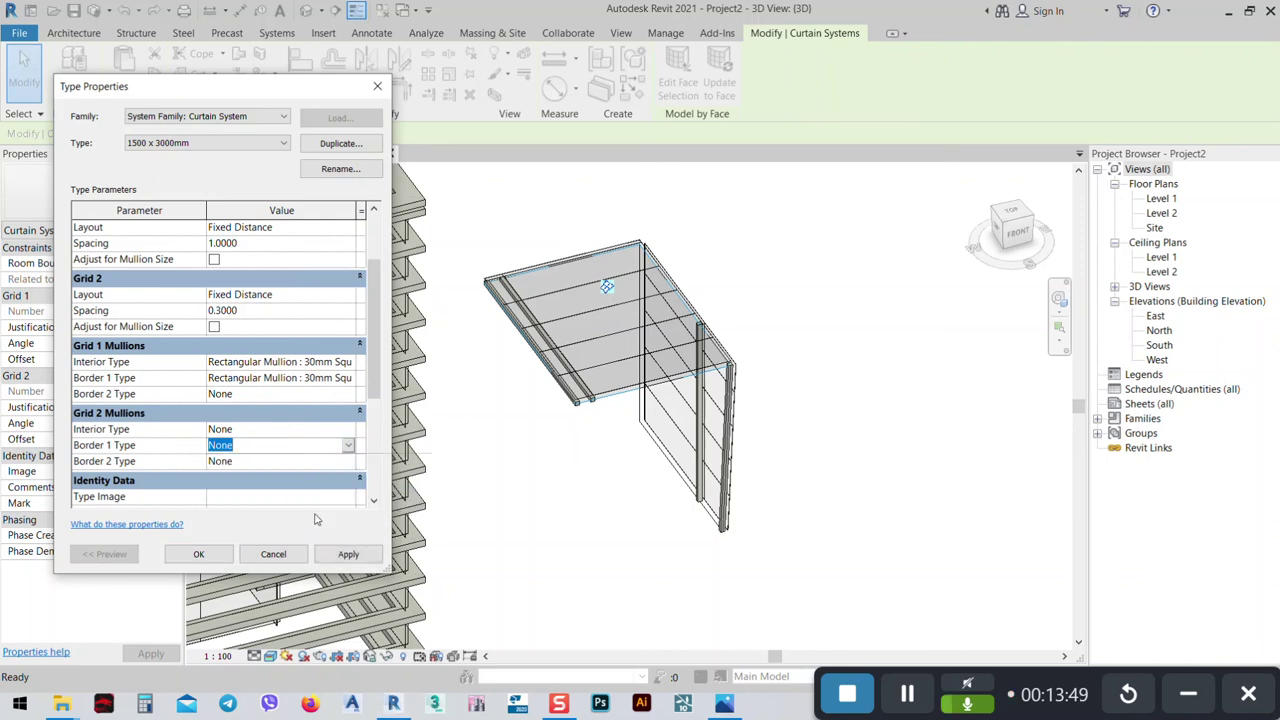
left_click(376, 561)
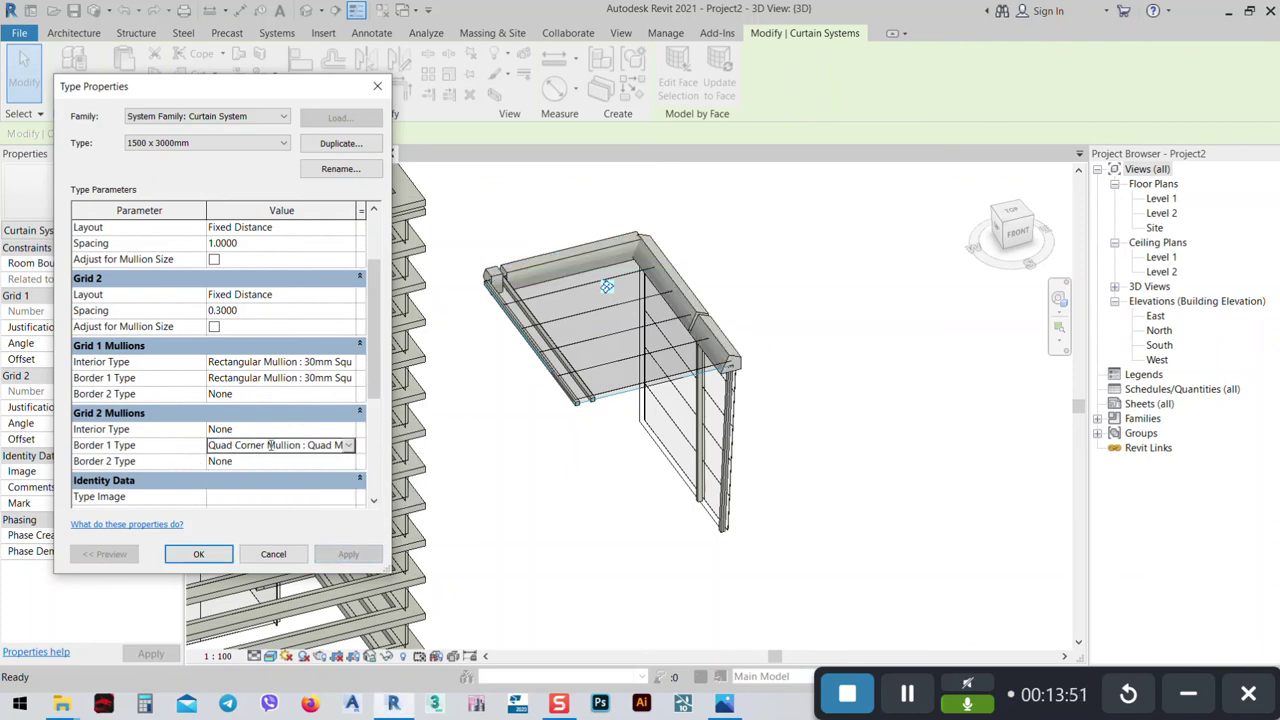
Set the Grid 2 Border 1 mullion to Rectangular Mullion : 30mm Square and accept the type properties.
left_click(349, 445)
scroll(333, 513, "down", 1)
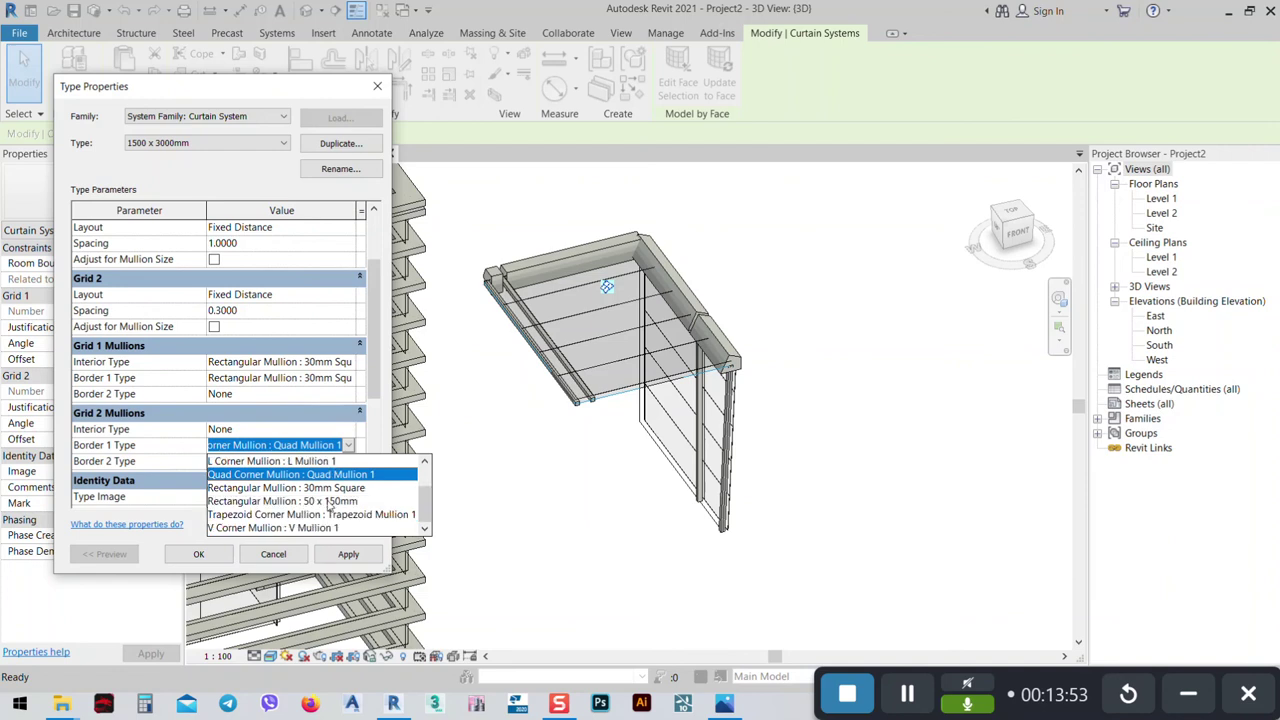
left_click(326, 488)
left_click(355, 554)
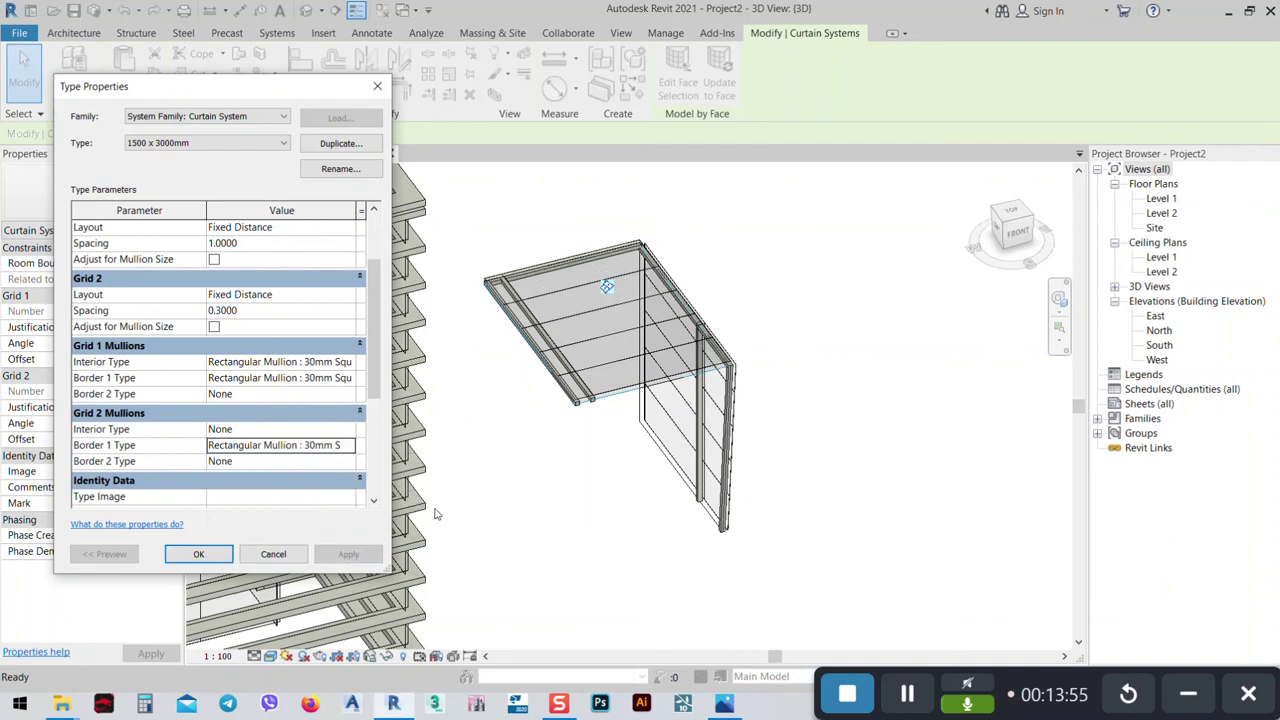
left_click(198, 554)
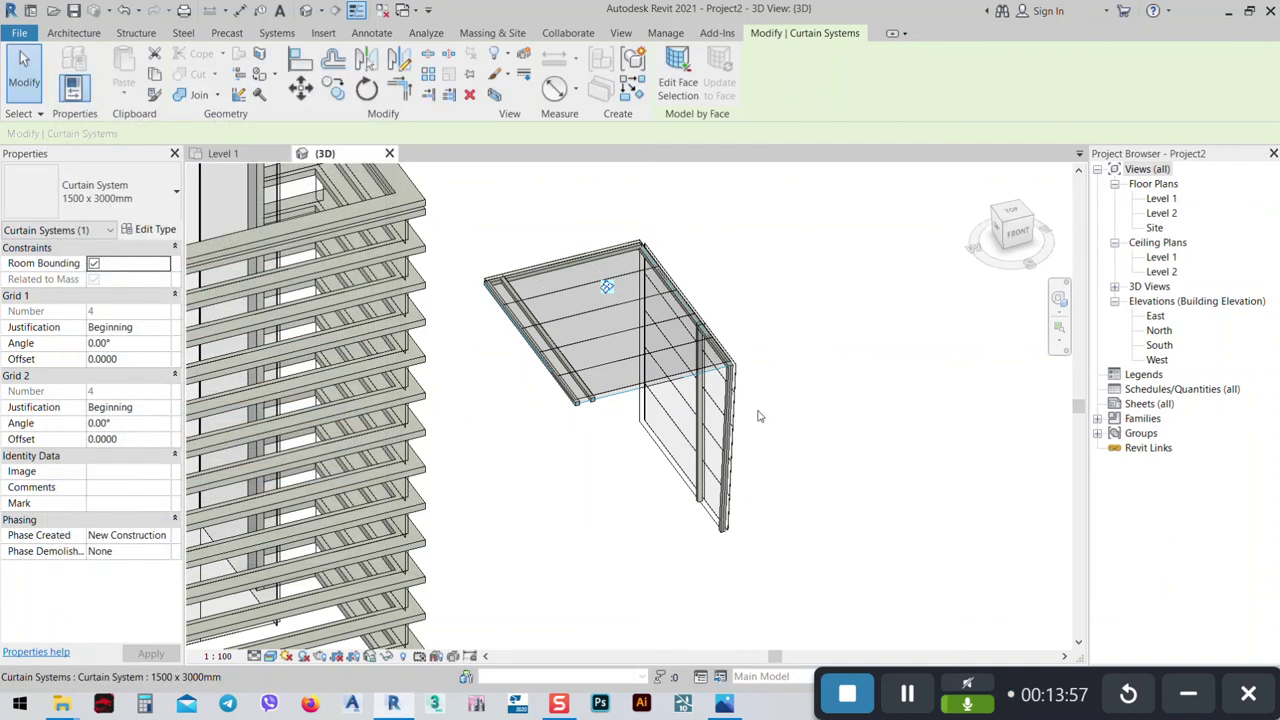
Examine the slatted pergola in the house reference image in Photos, and close the image to return to Revit.
middle_click_drag(757, 504, 675, 357, "shift")
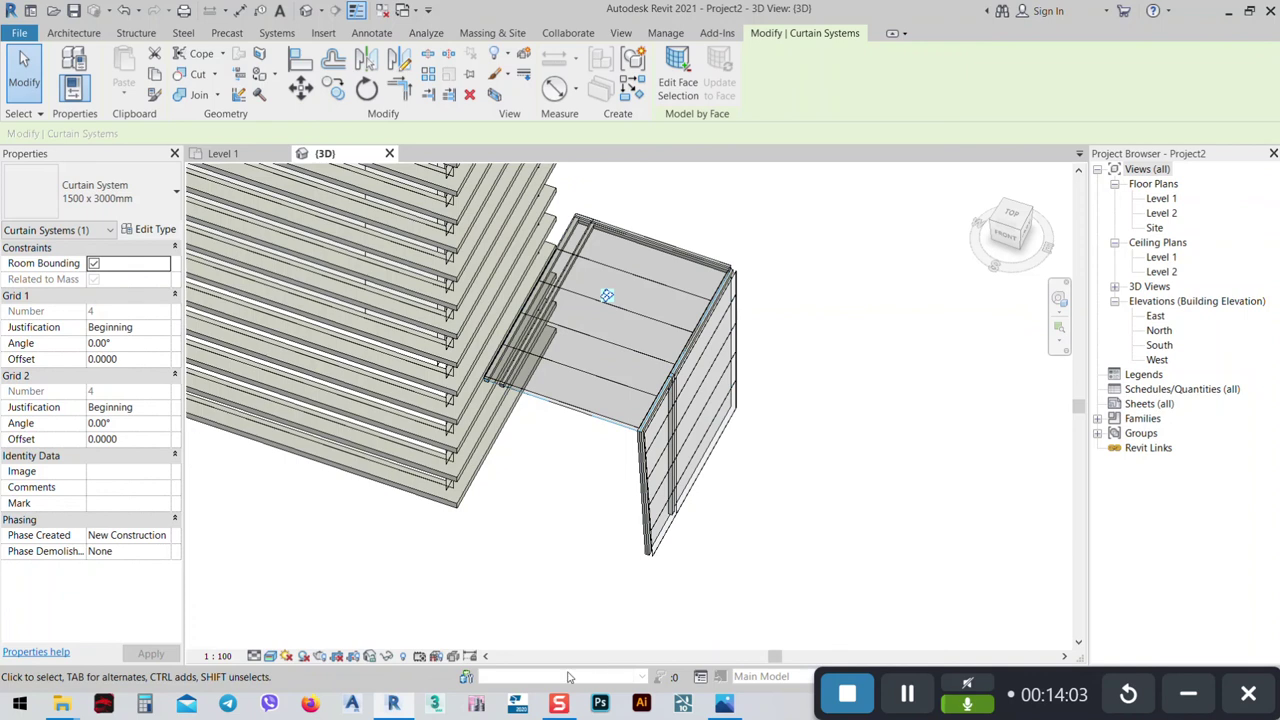
left_click(723, 702)
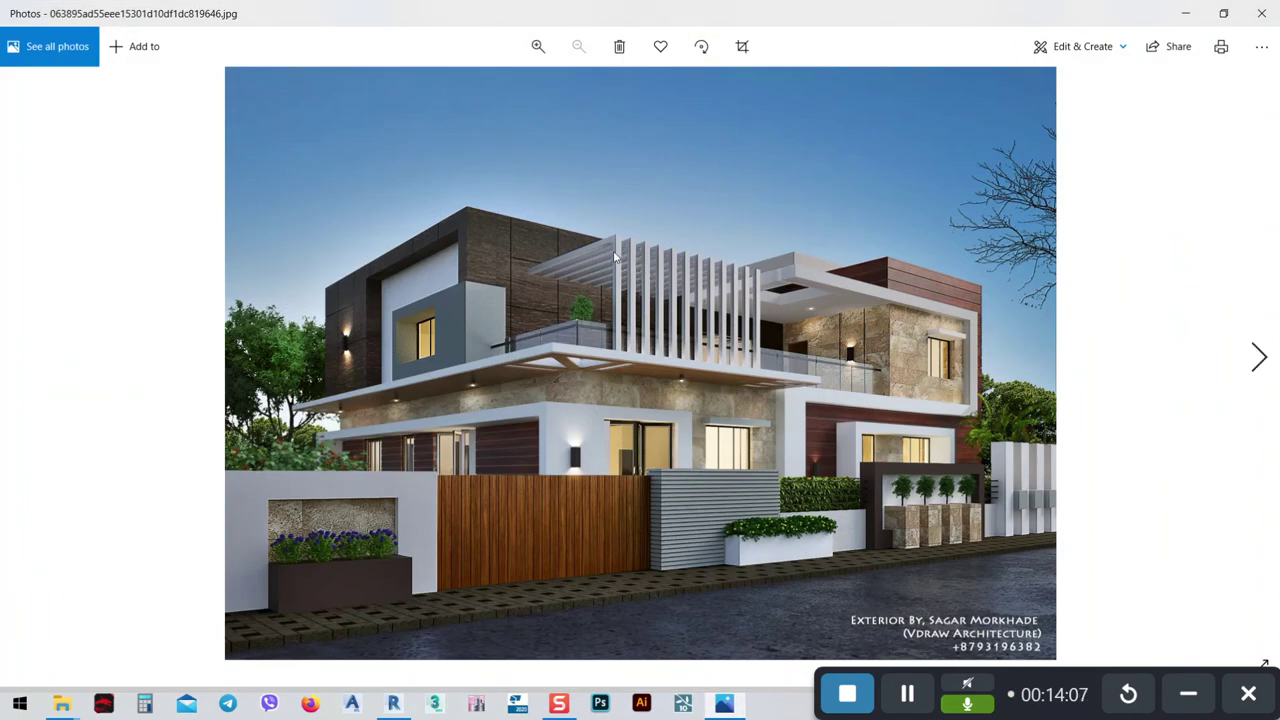
left_click(1261, 13)
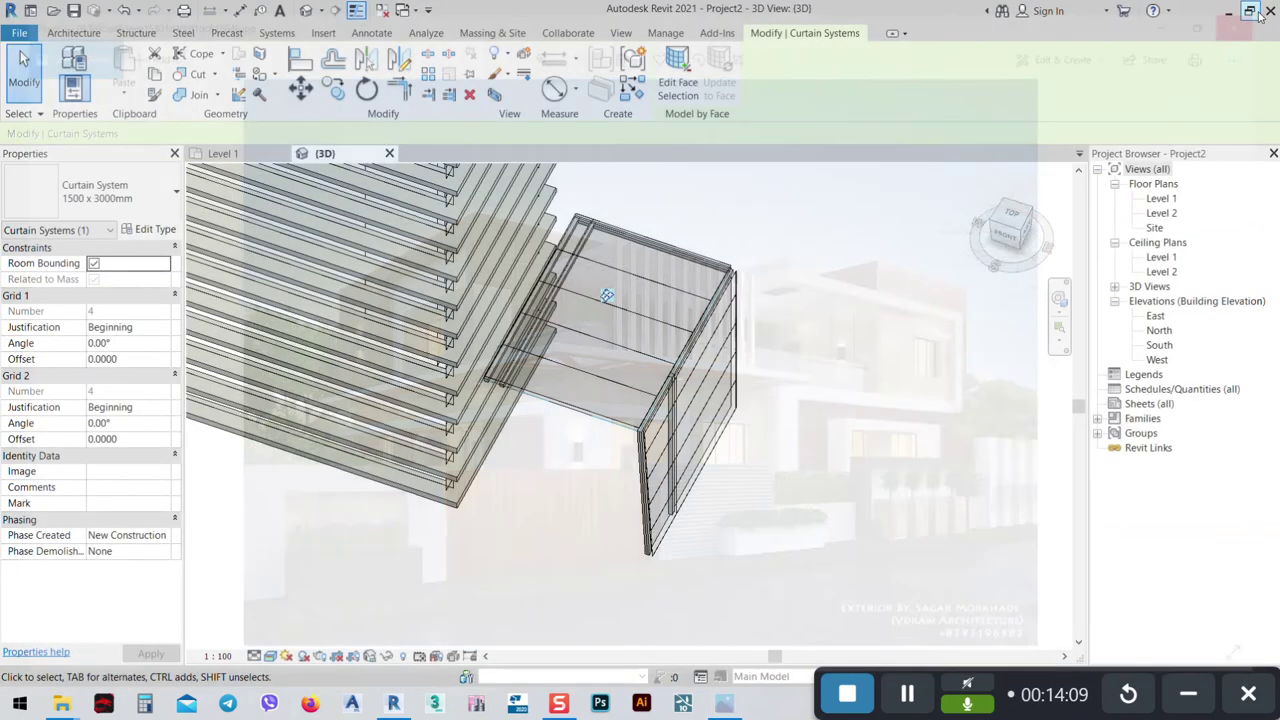